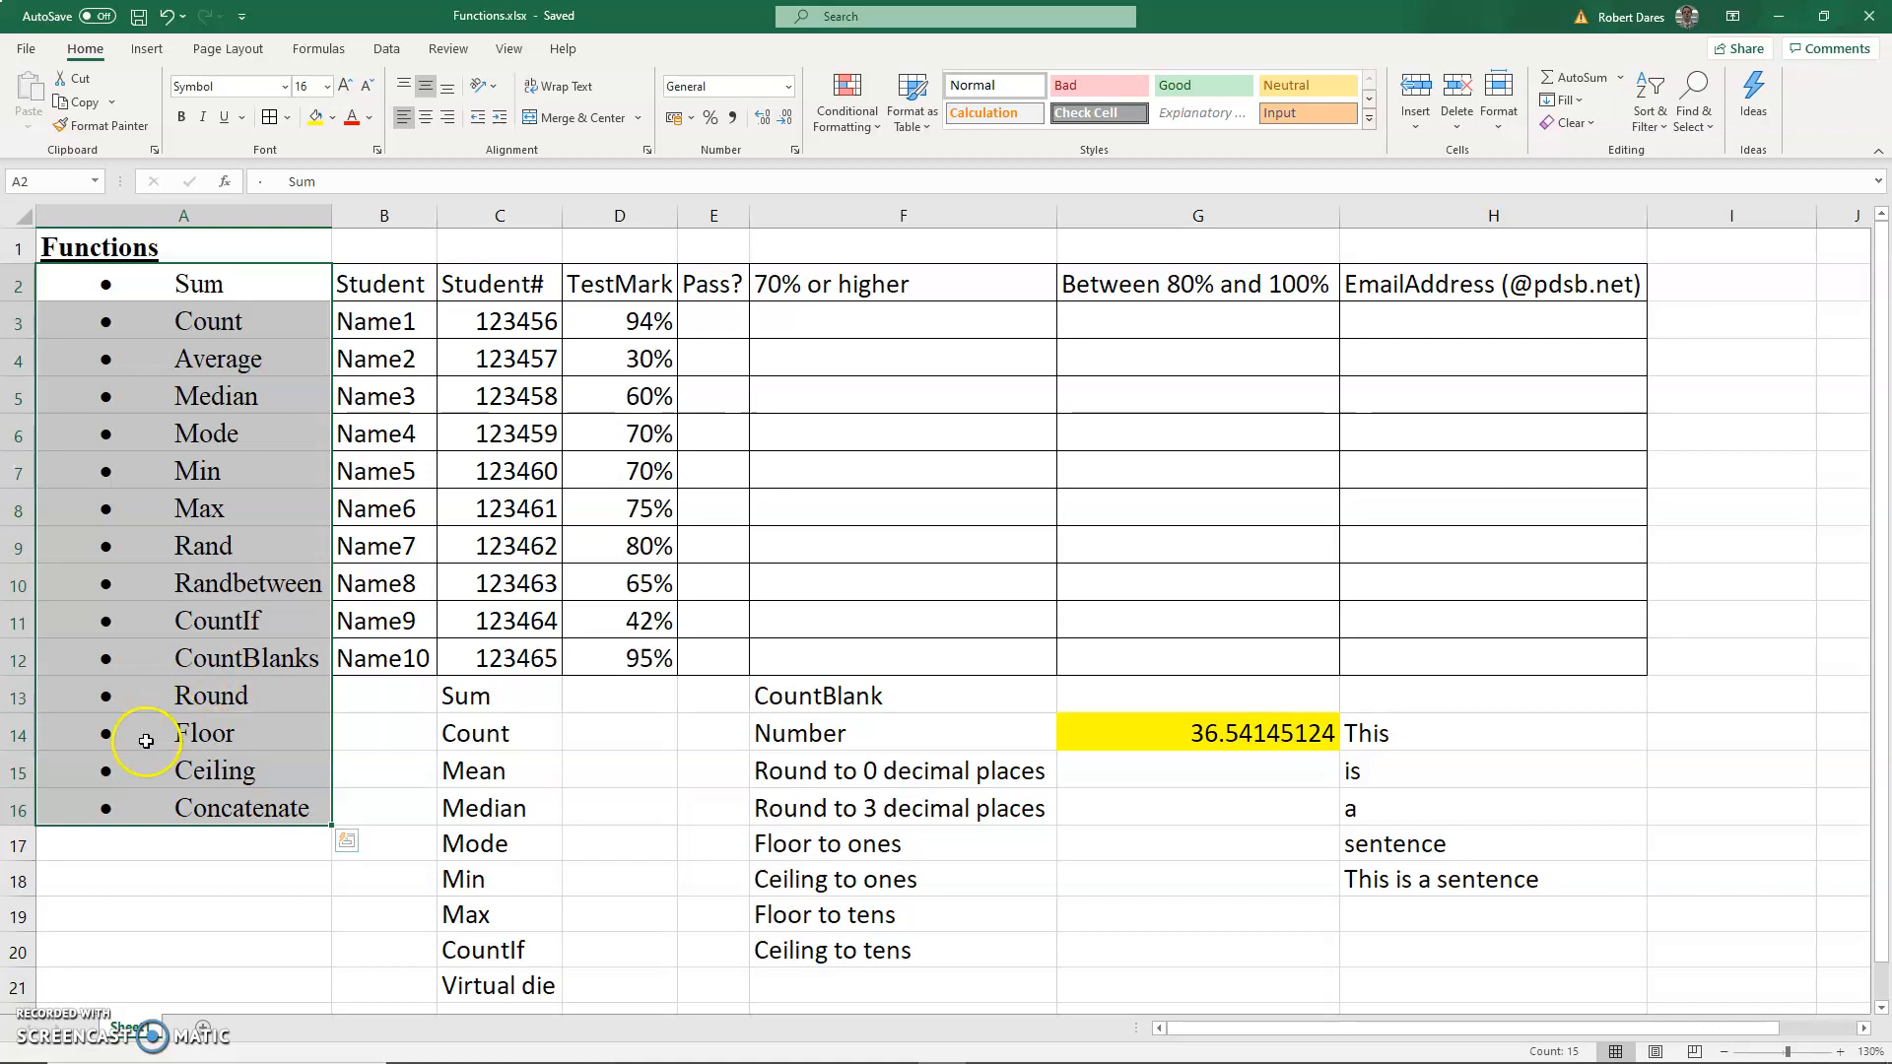
click(229, 281)
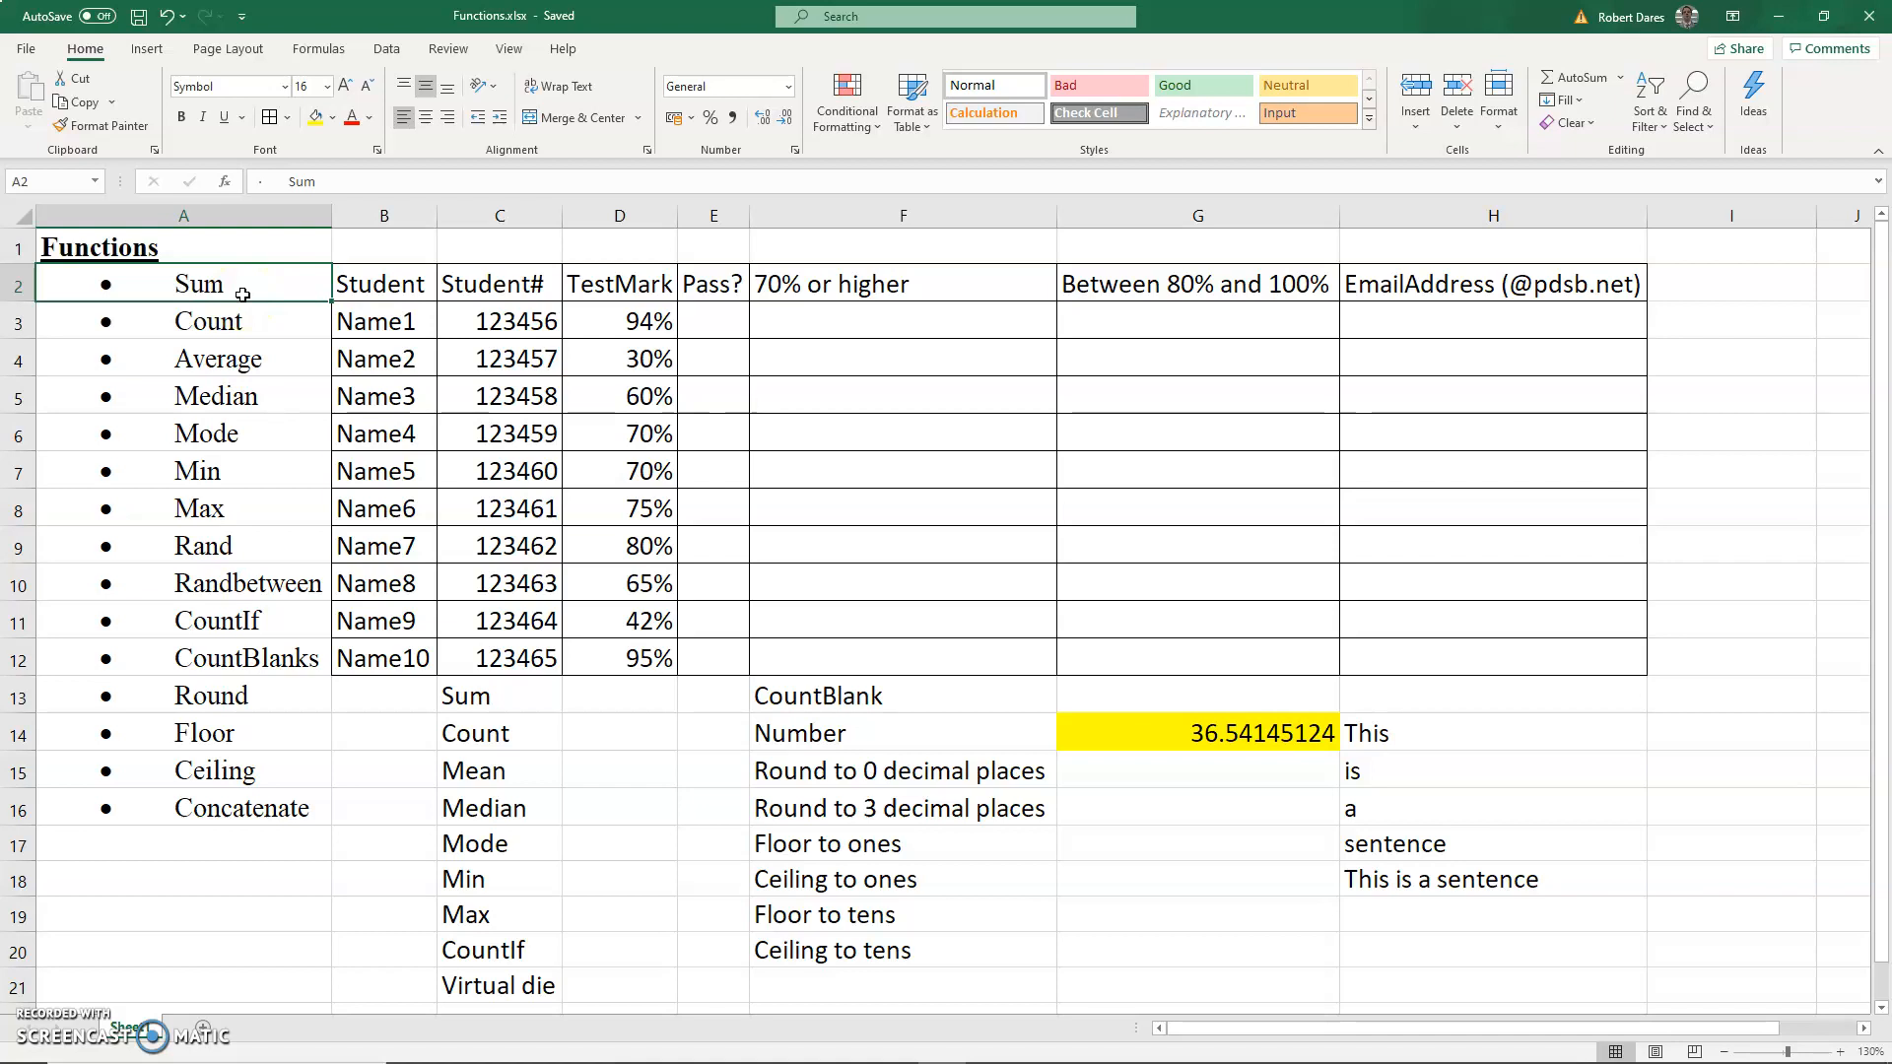
drag(379, 296, 1476, 648)
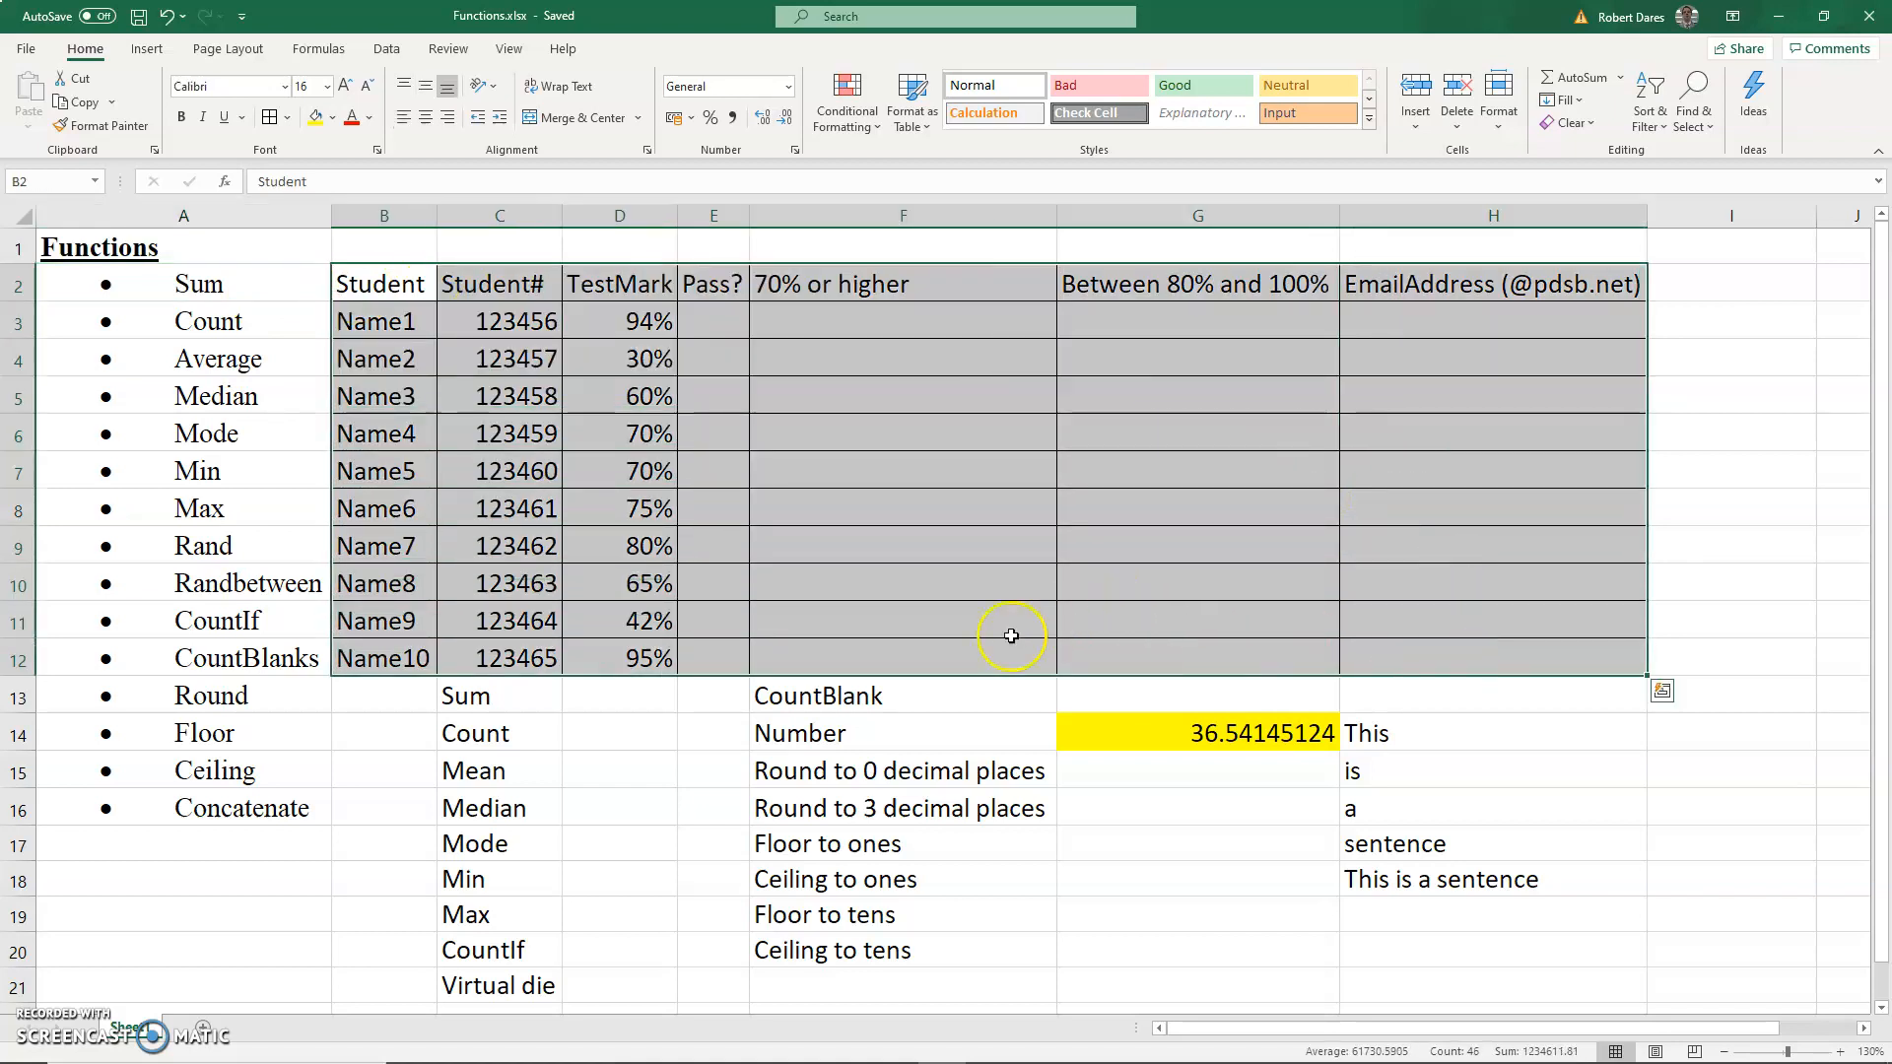
click(633, 699)
drag(631, 659, 642, 320)
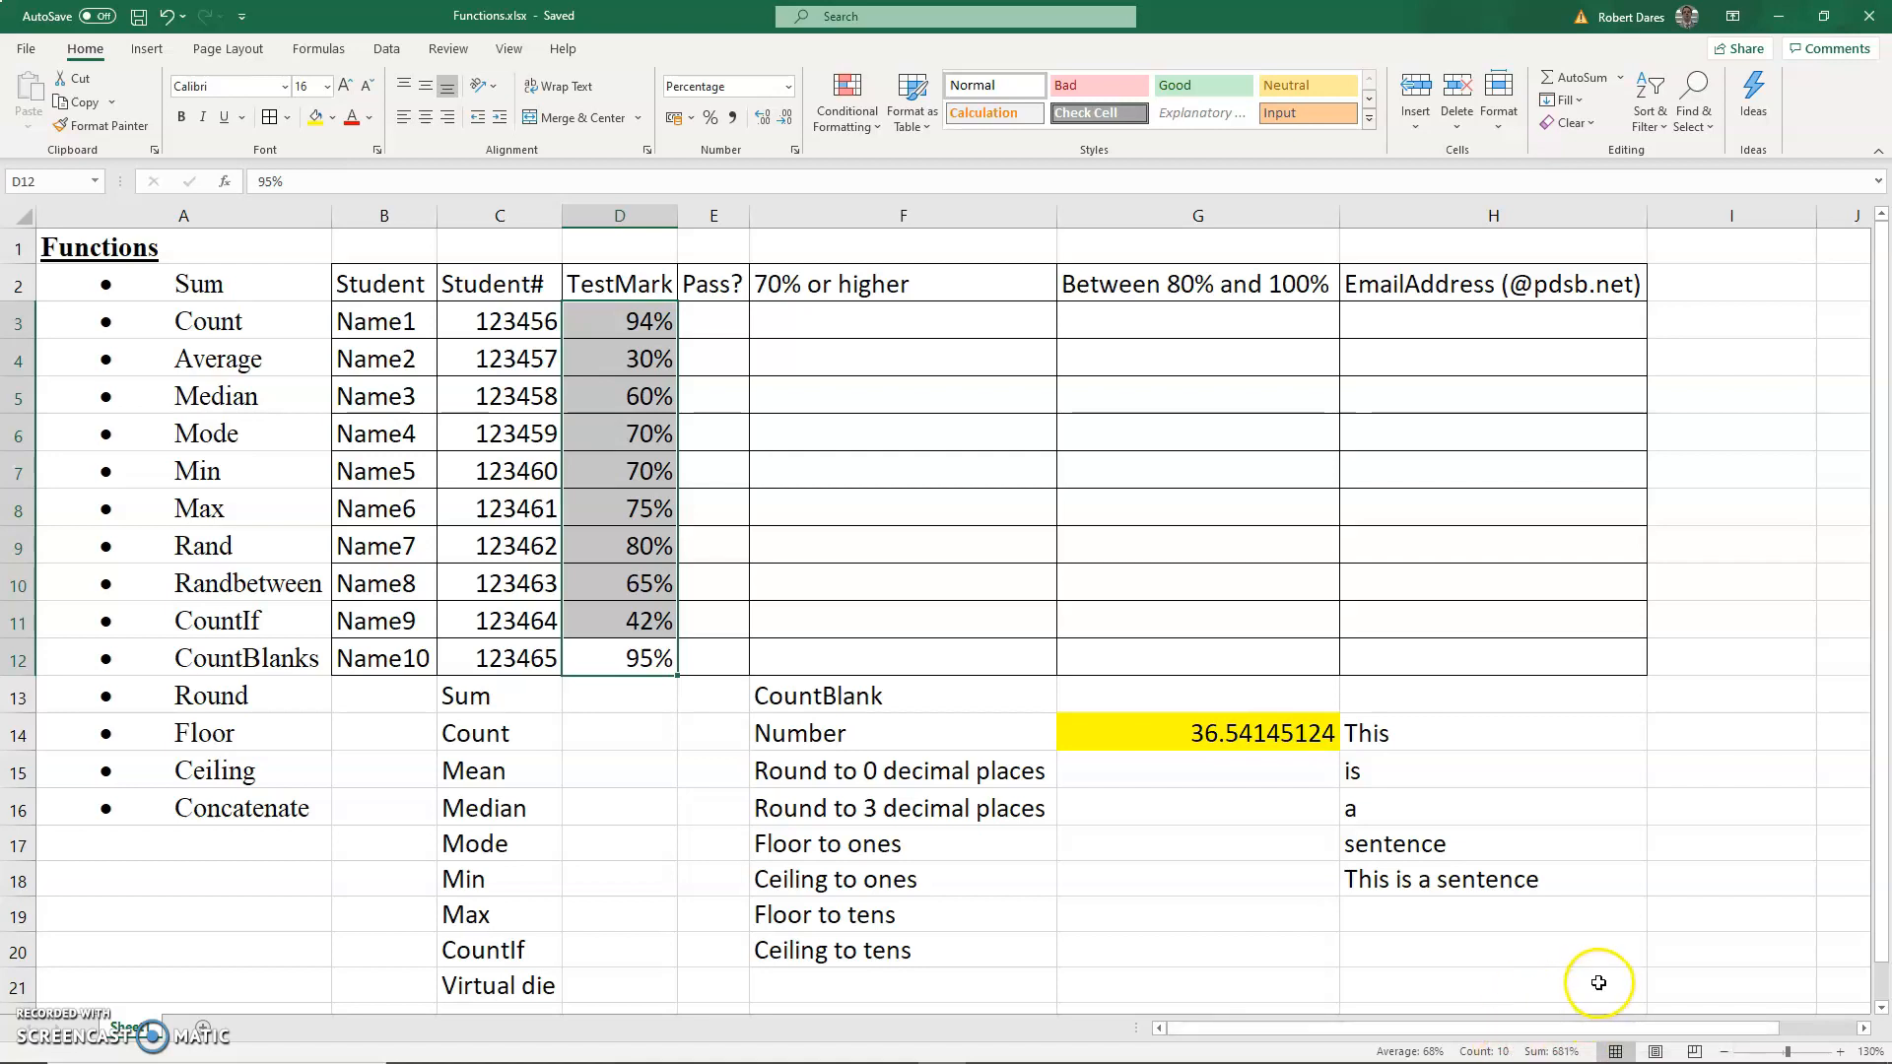
Enter =SUM(D3:D12) in cell D13 to total the test marks
click(621, 697)
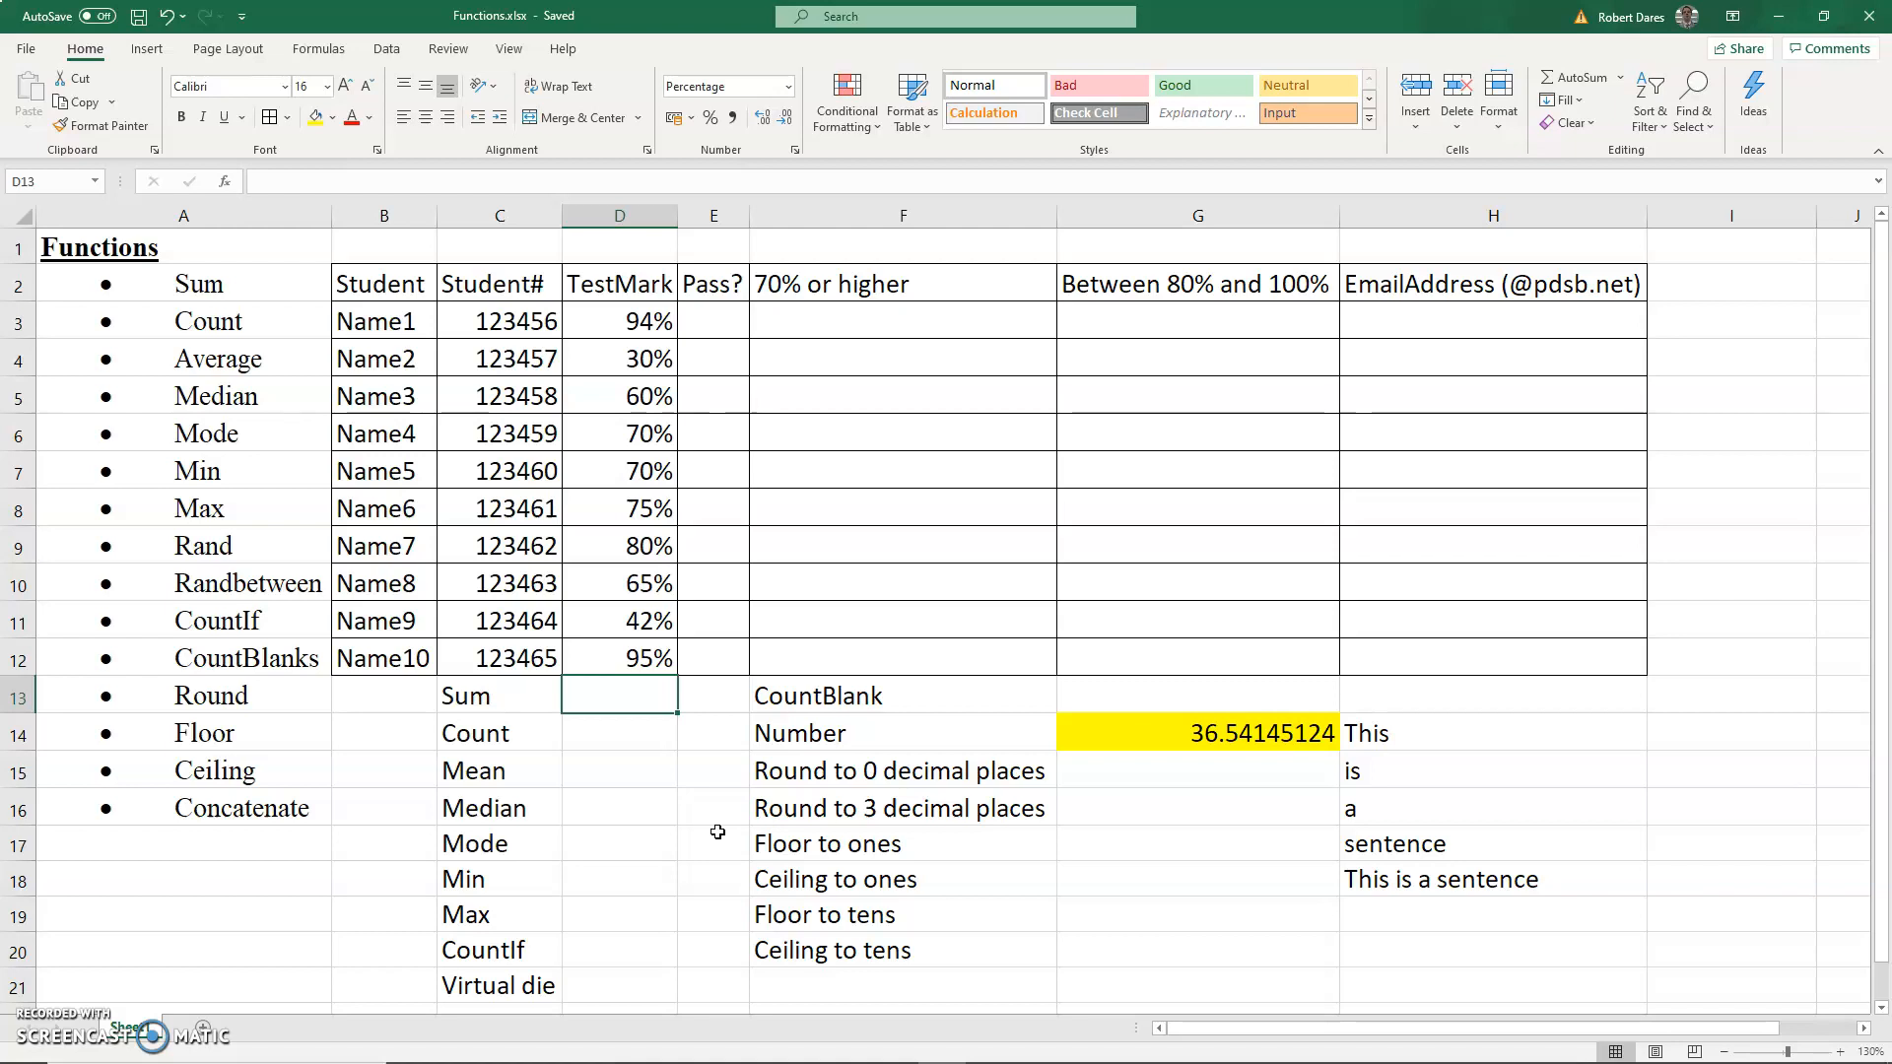
text(=)
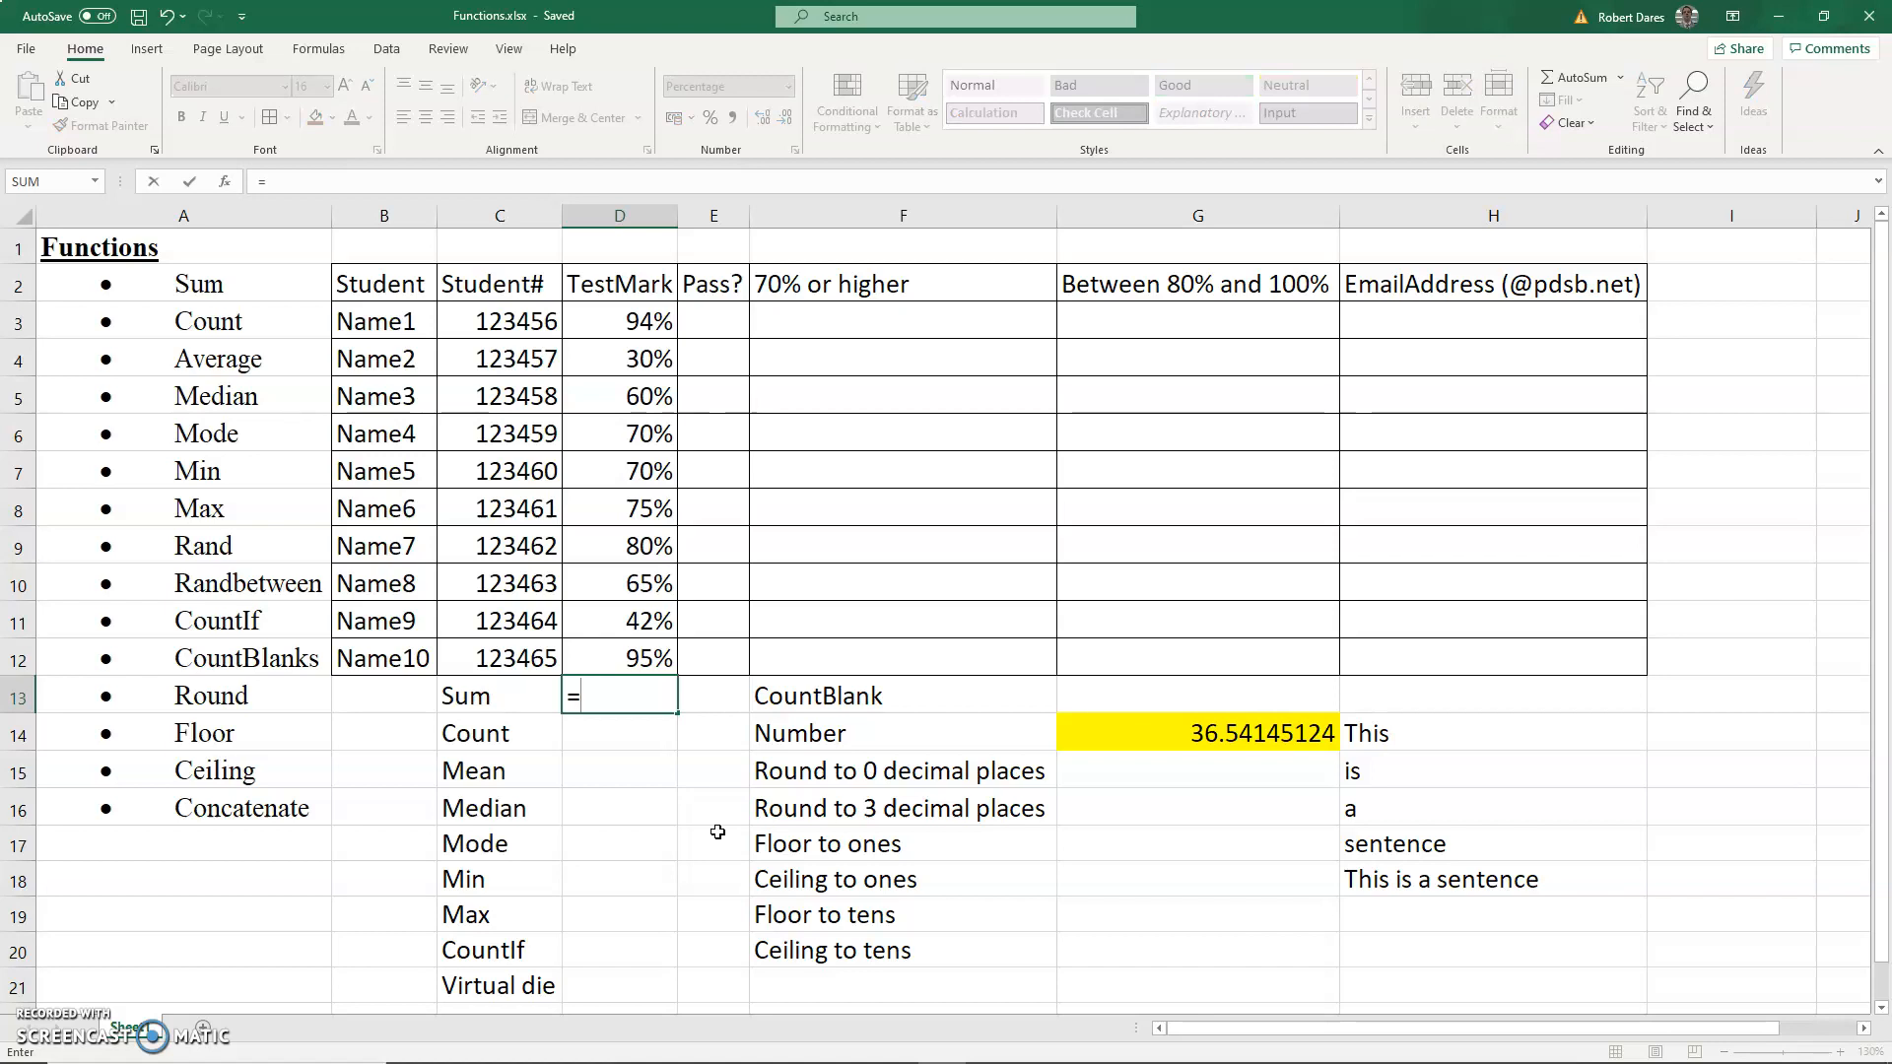
text(sum)
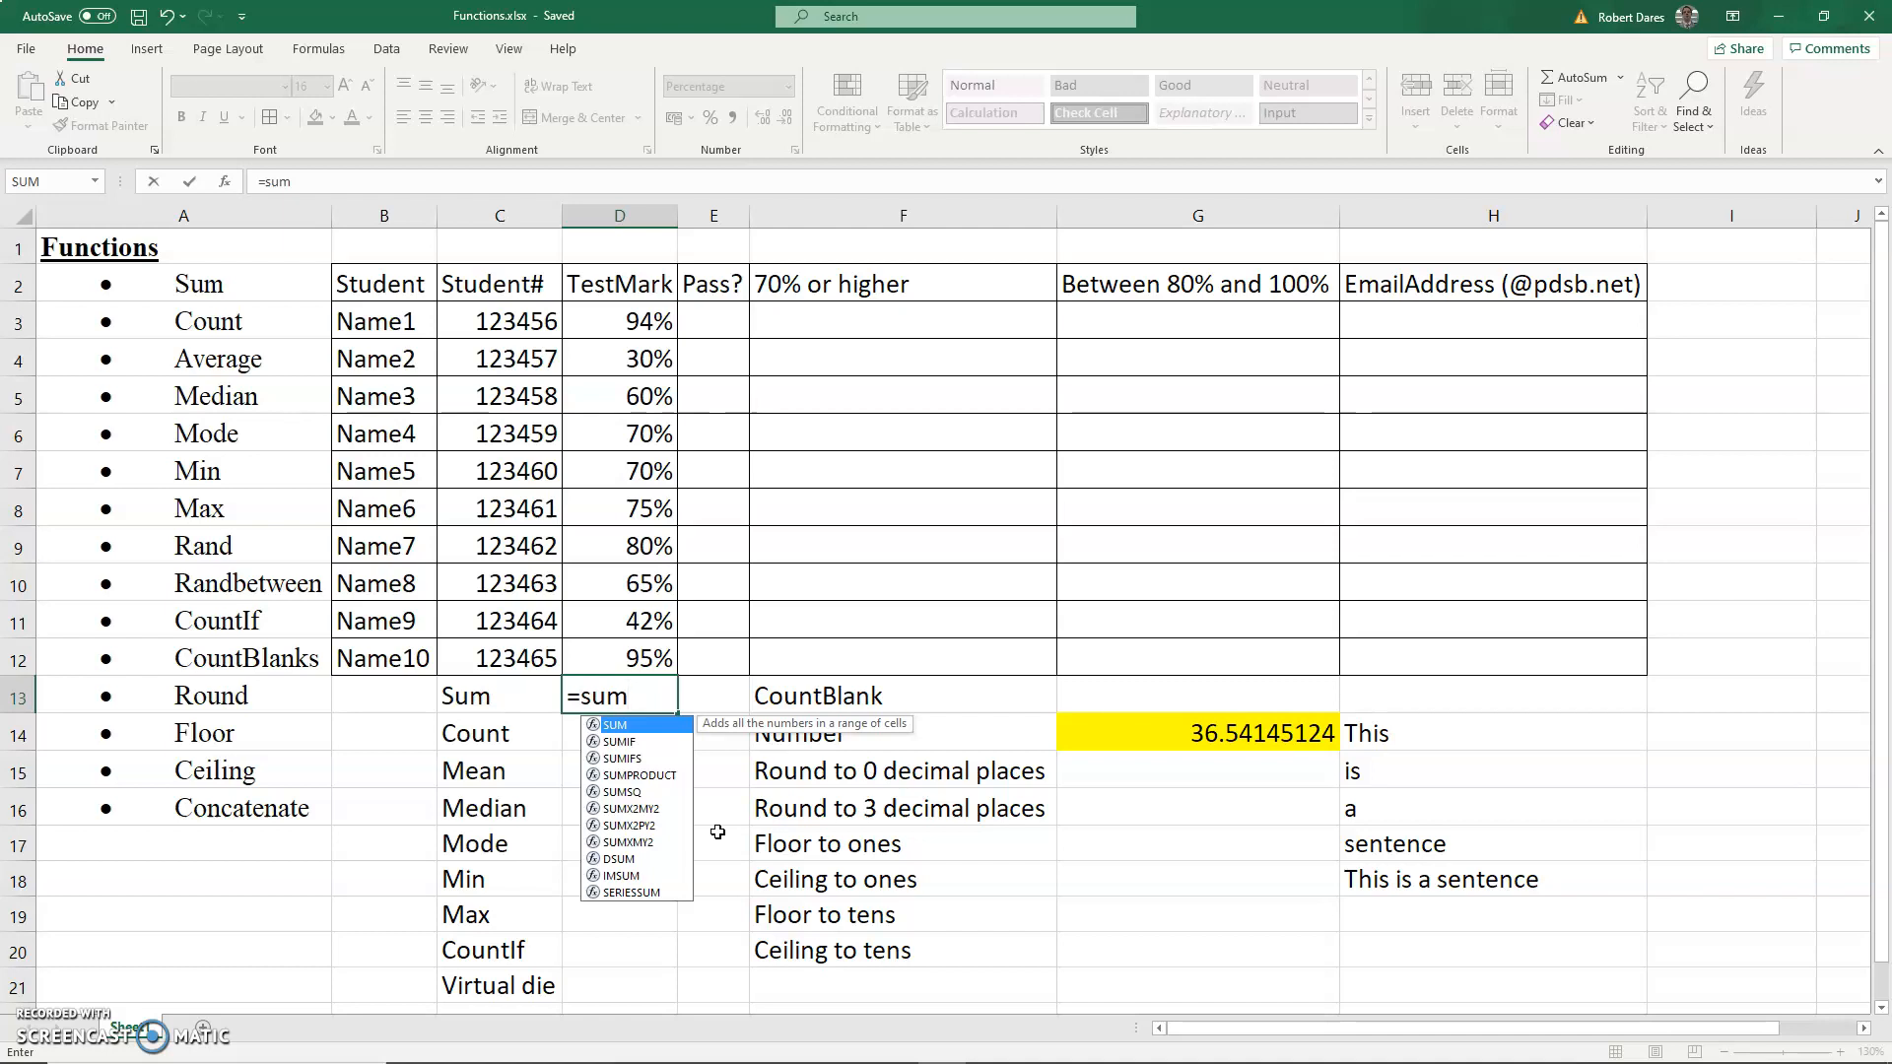
text(()
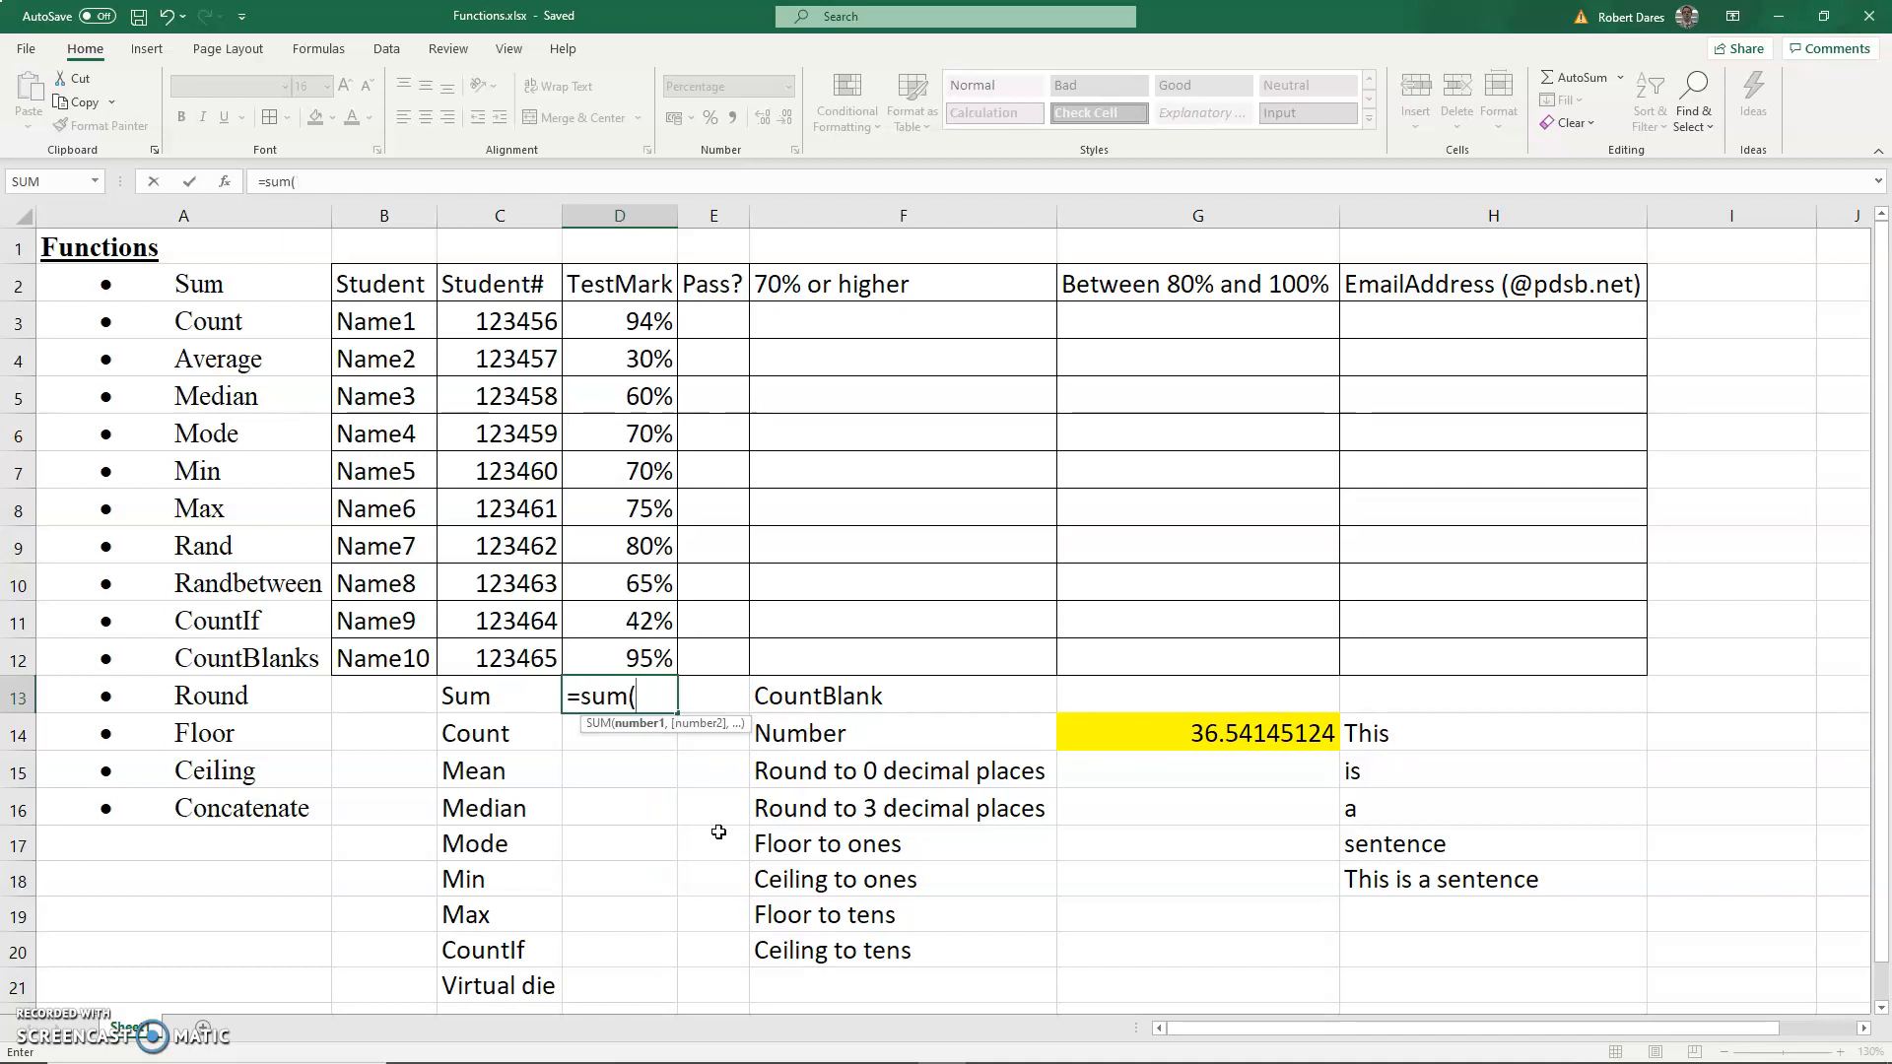
mouse_move(658, 658)
mouse_down()
mouse_move(631, 583)
mouse_move(638, 332)
mouse_up()
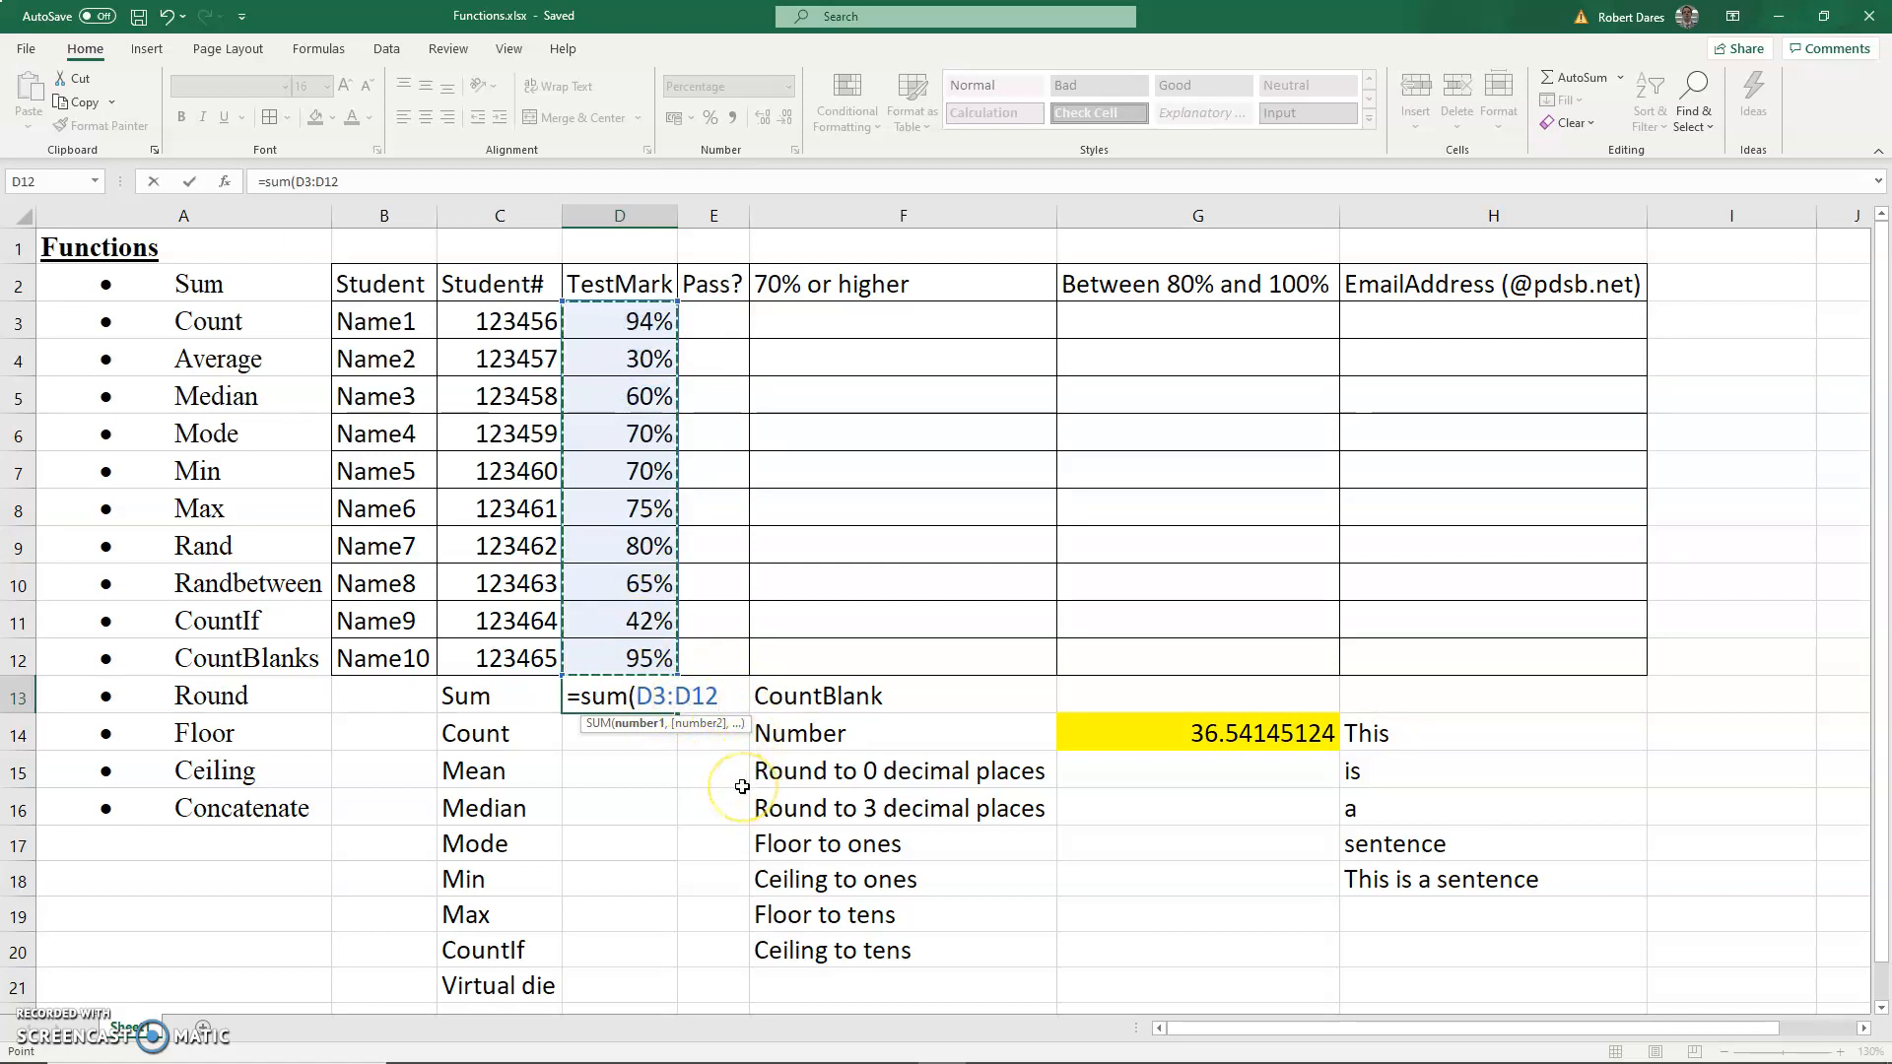
text())
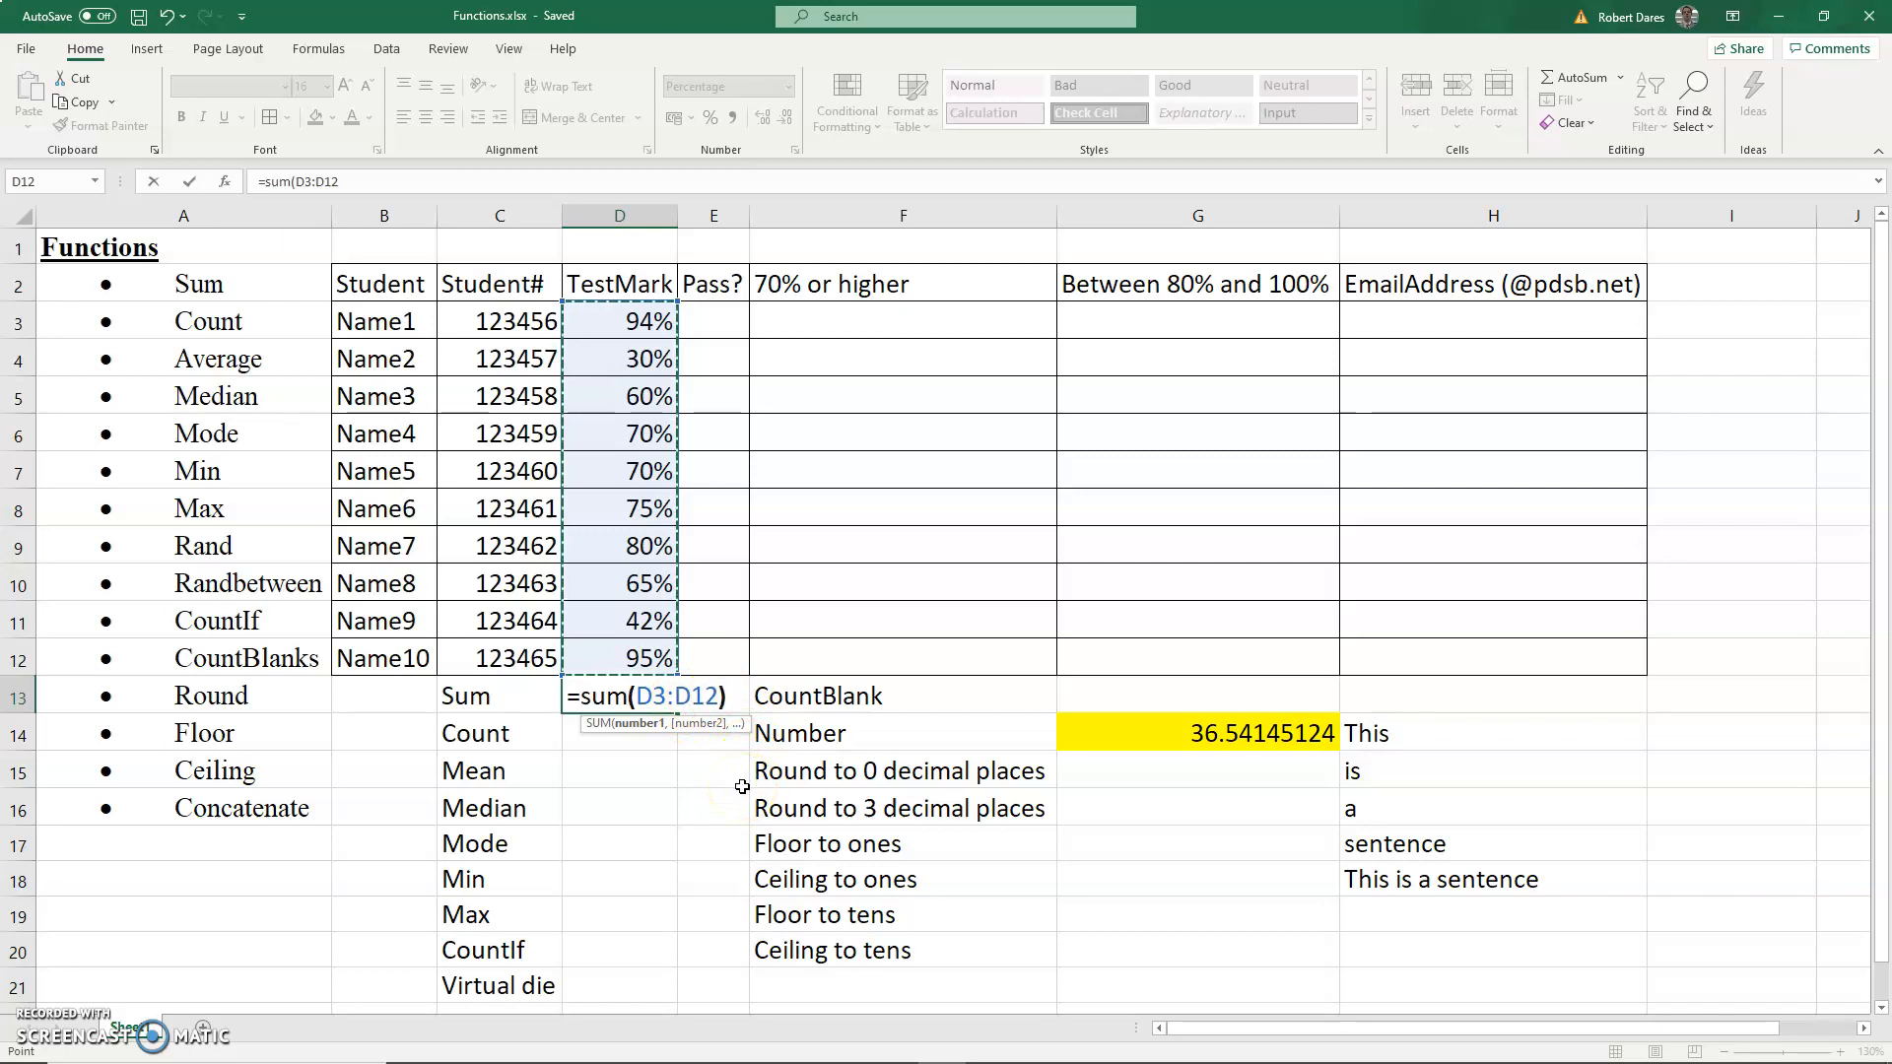
key(Return)
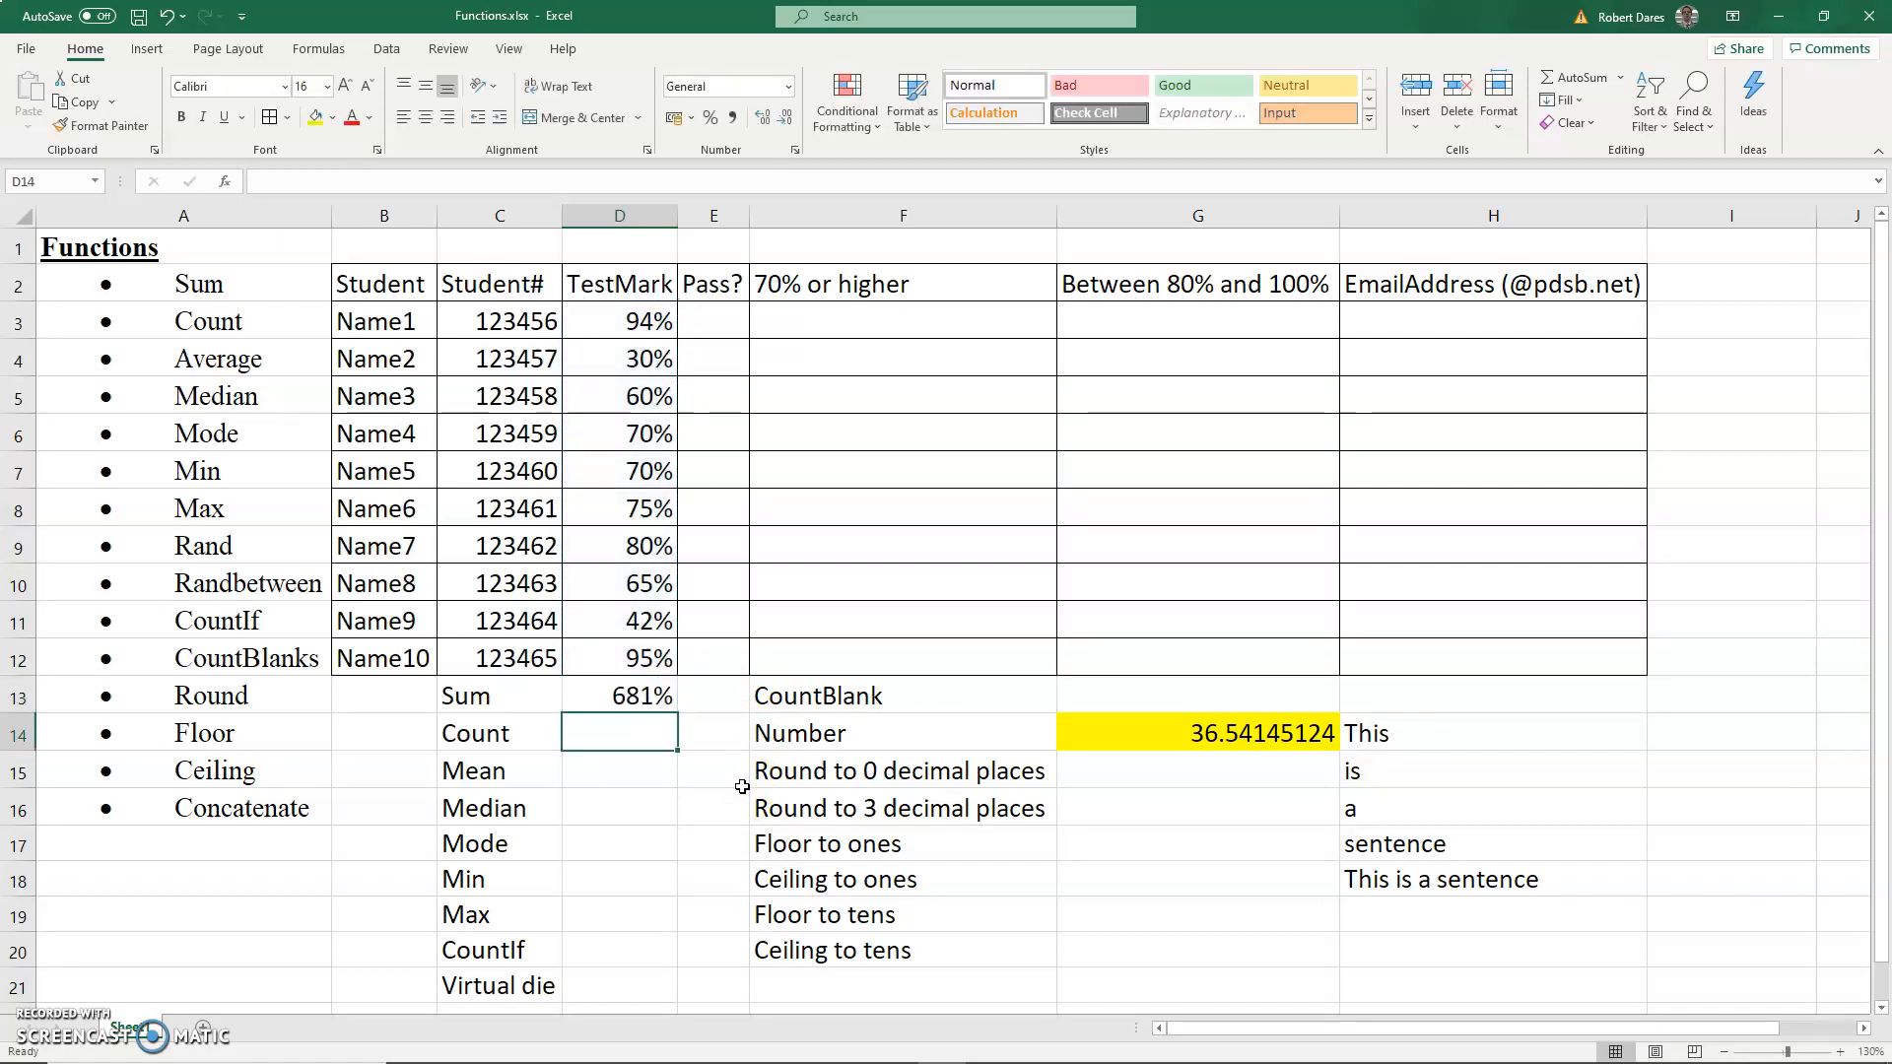
key(Up)
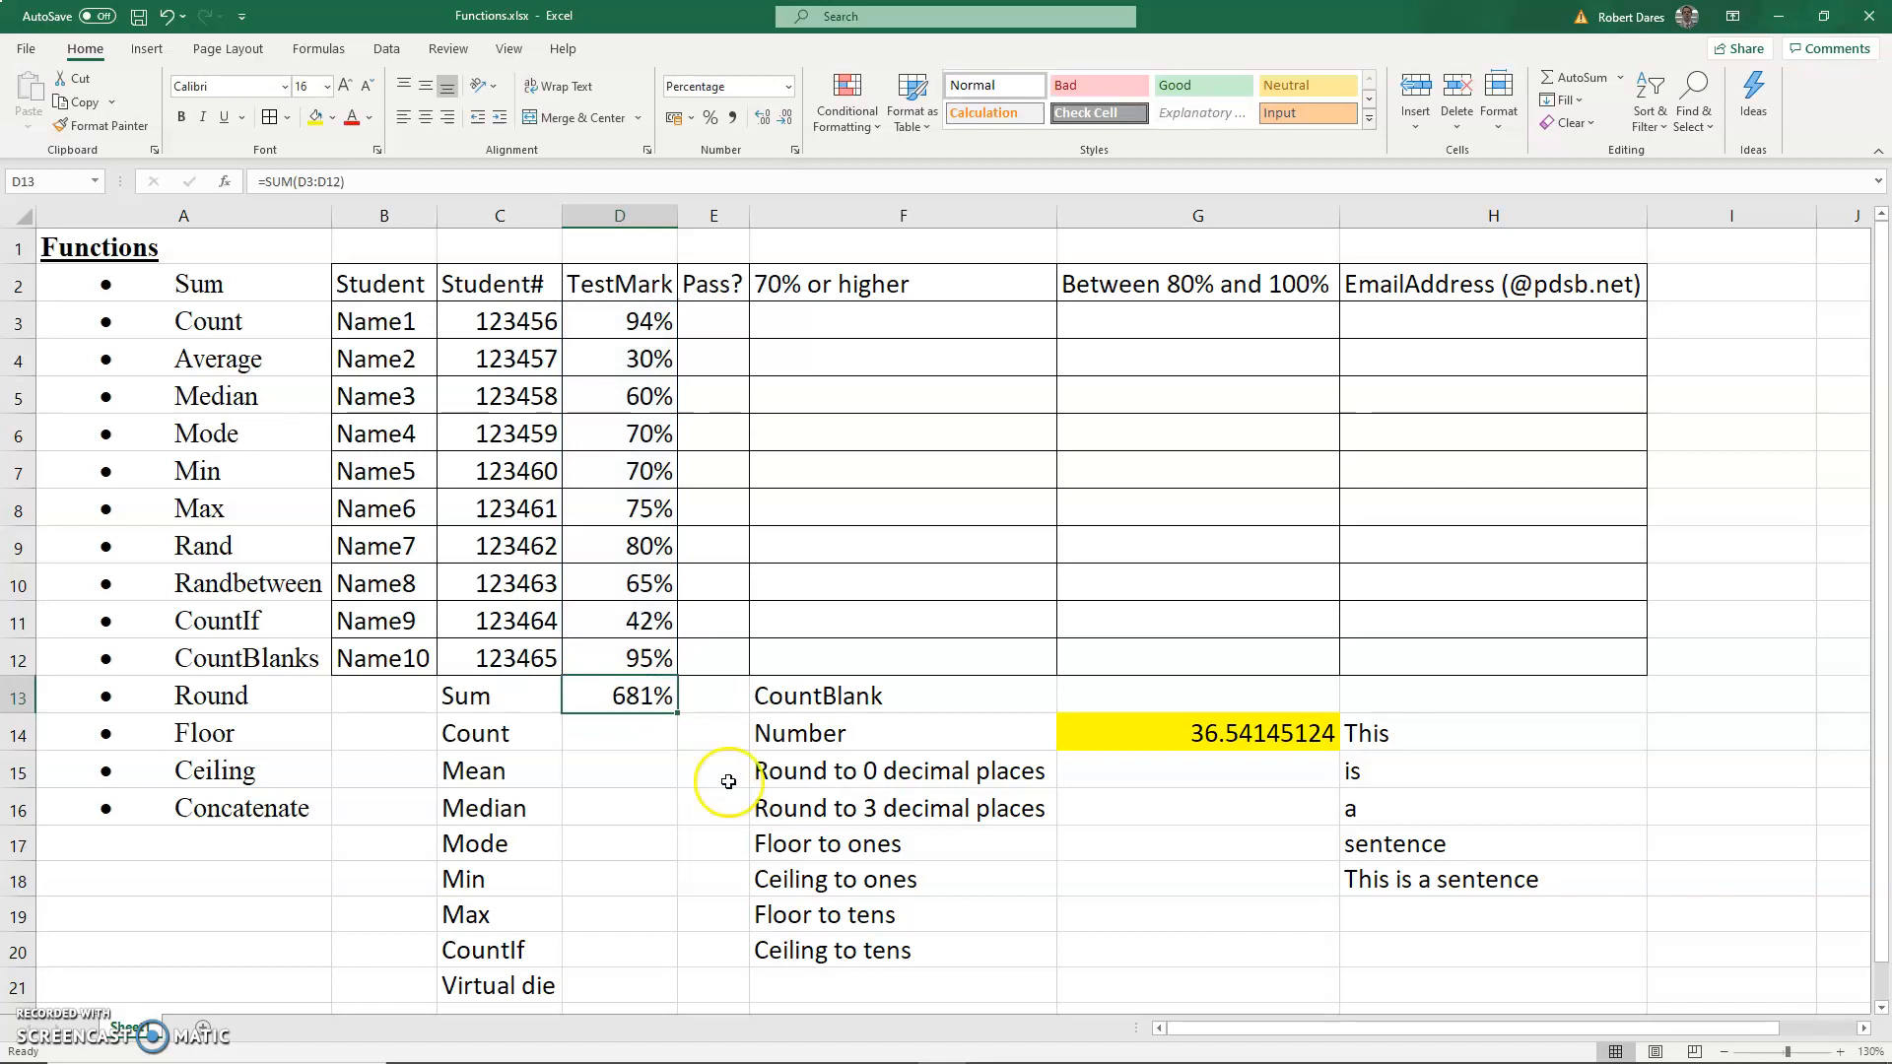
drag(650, 659, 650, 335)
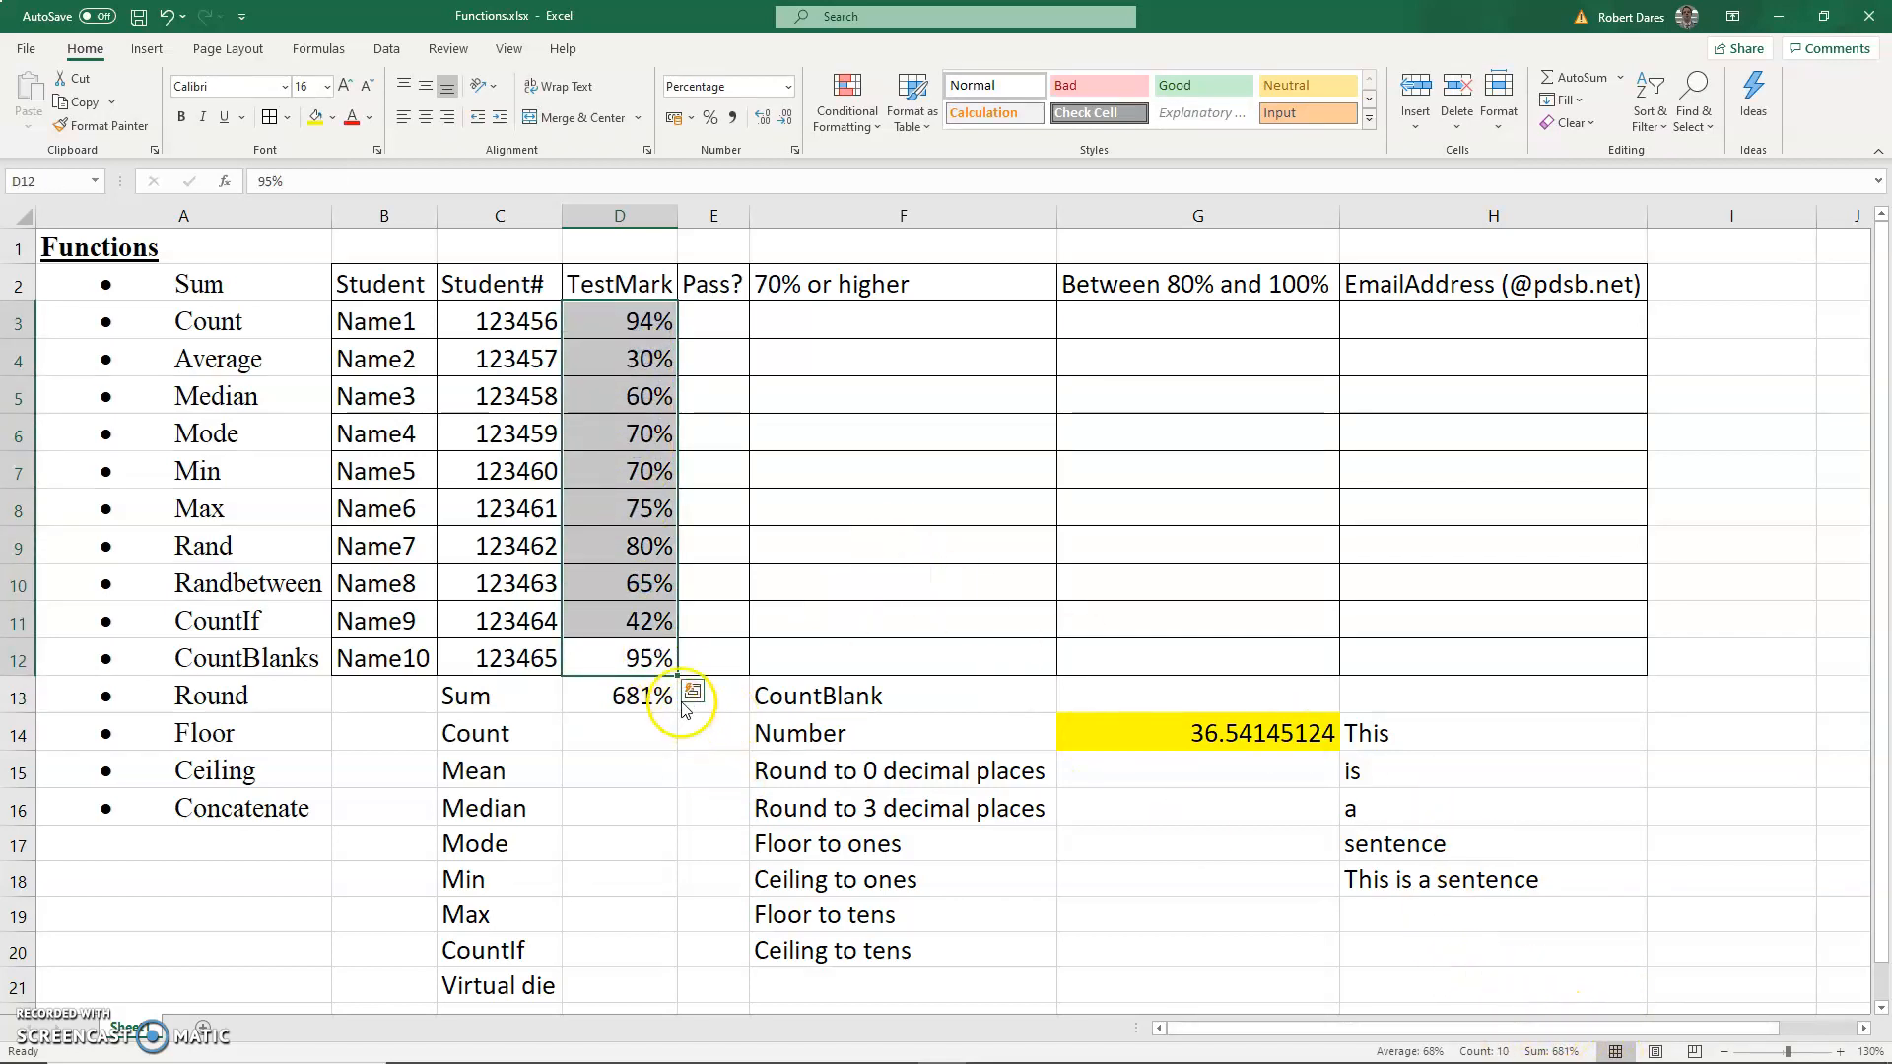
Enter =COUNT(D3:D12) in cell D14 to count the test marks
click(616, 731)
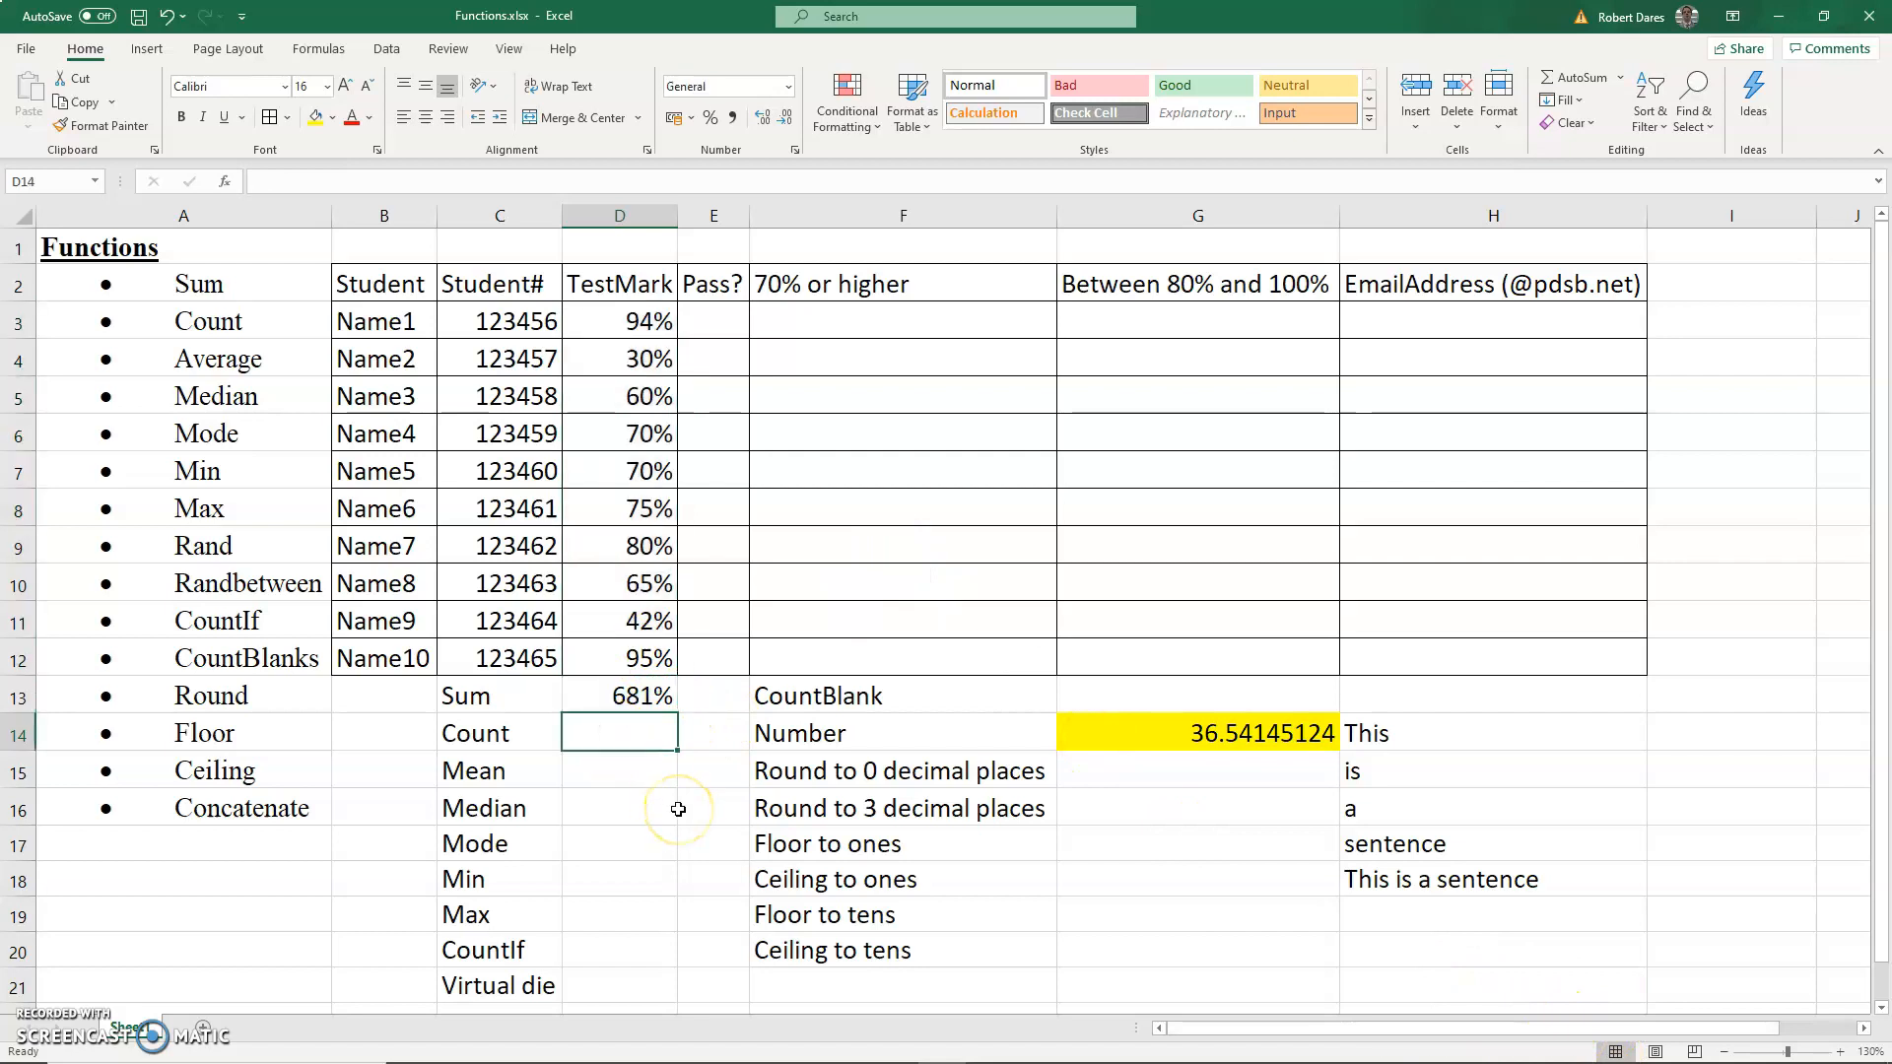
text(=count)
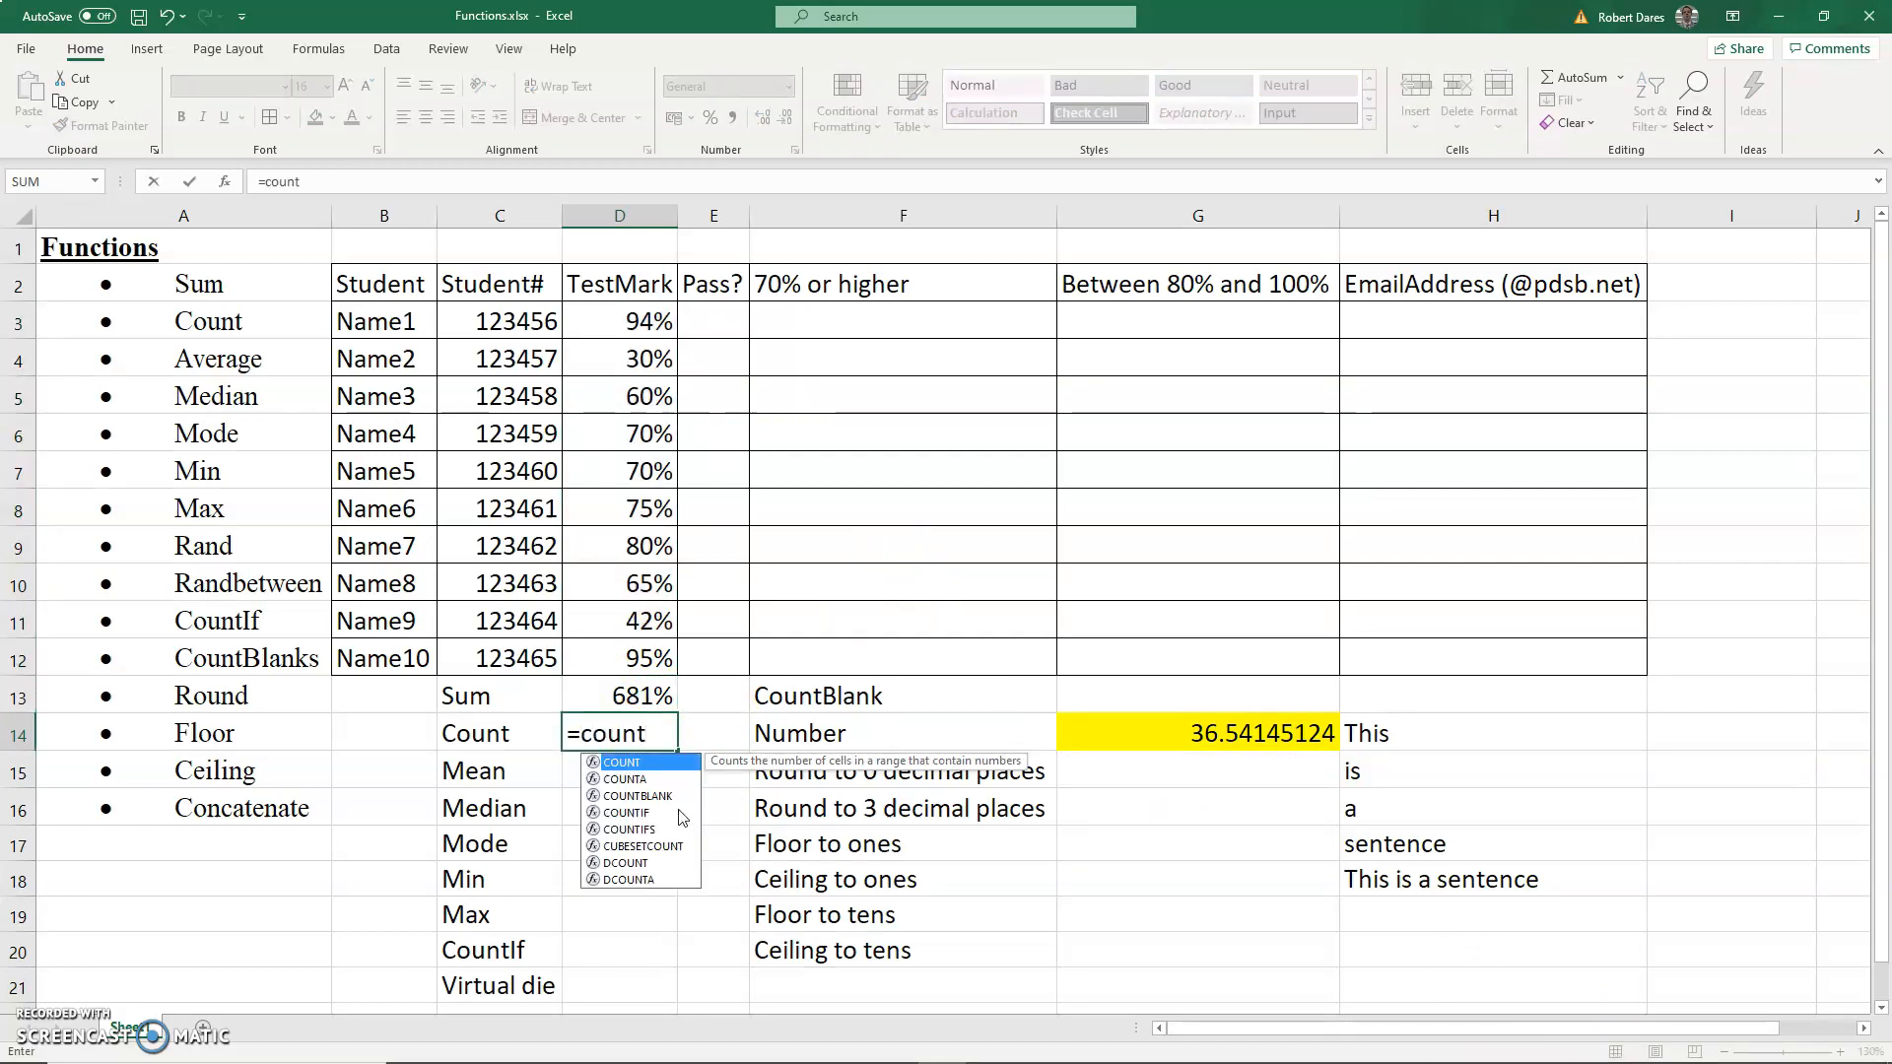
text(()
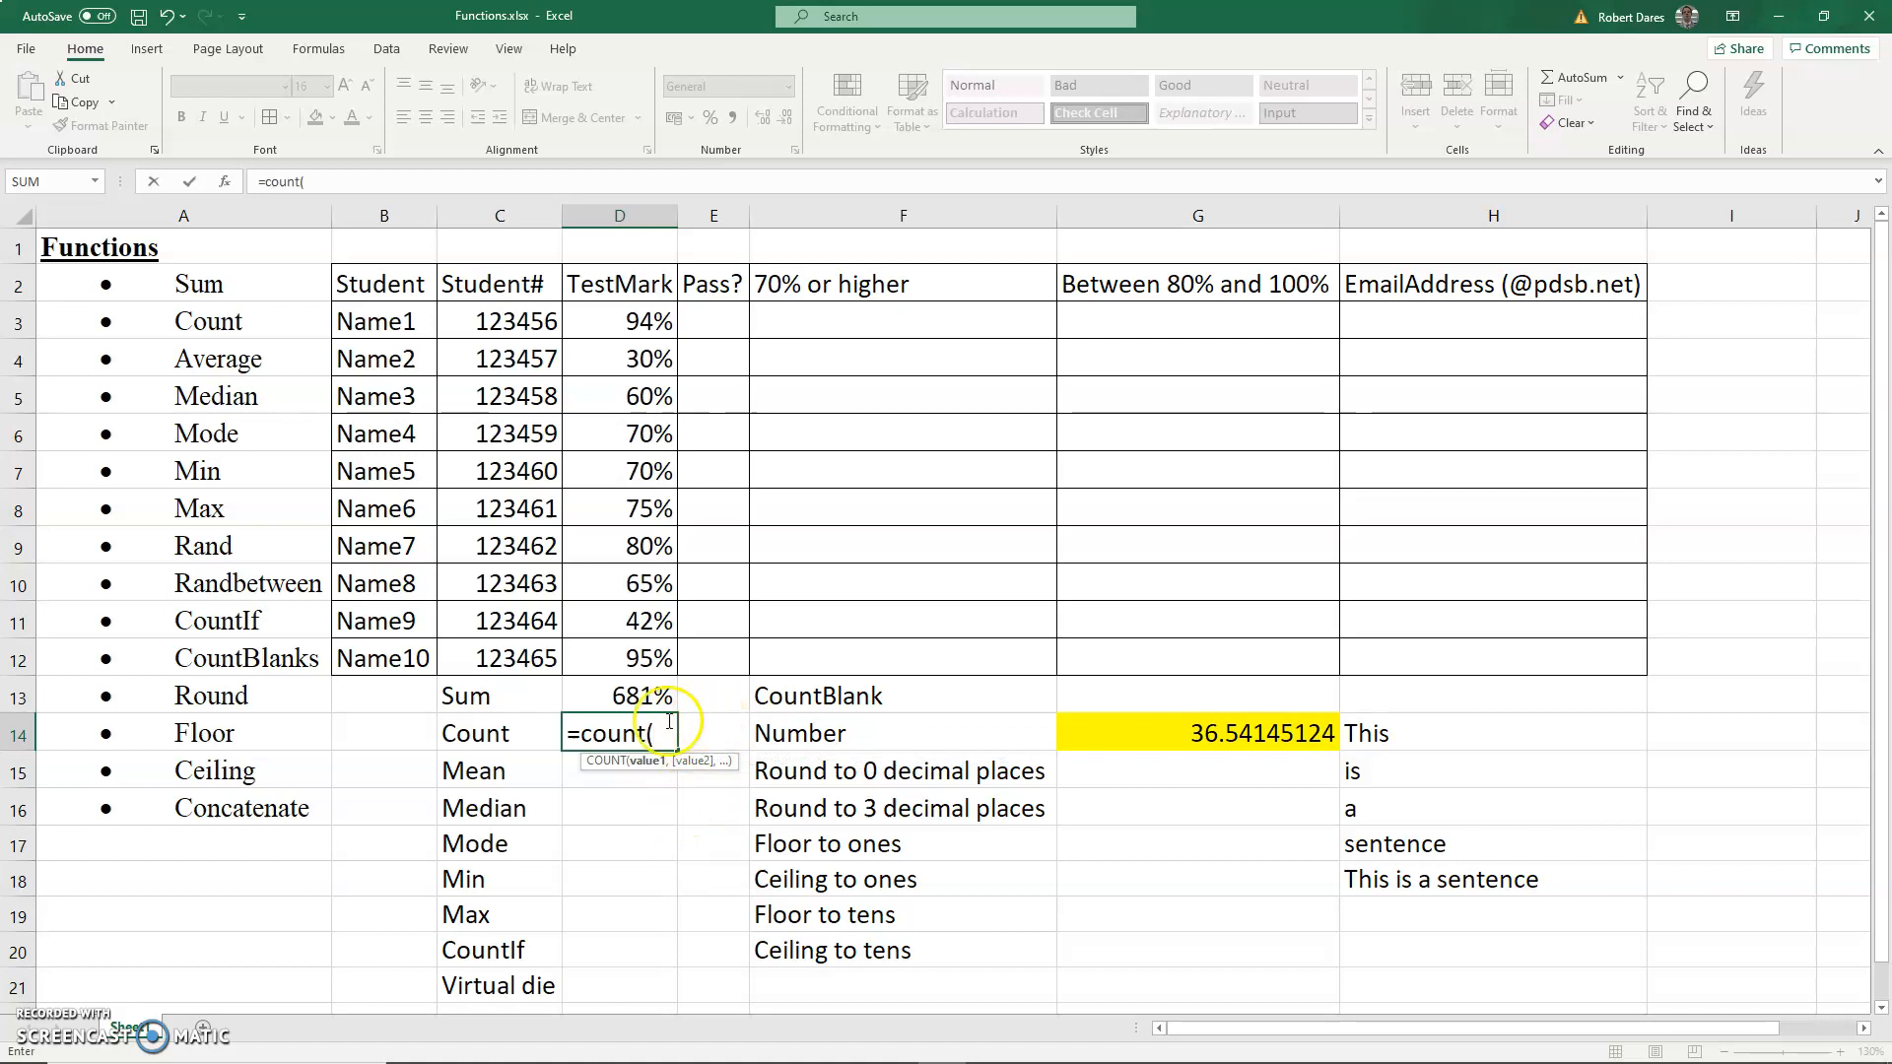
drag(641, 654, 625, 321)
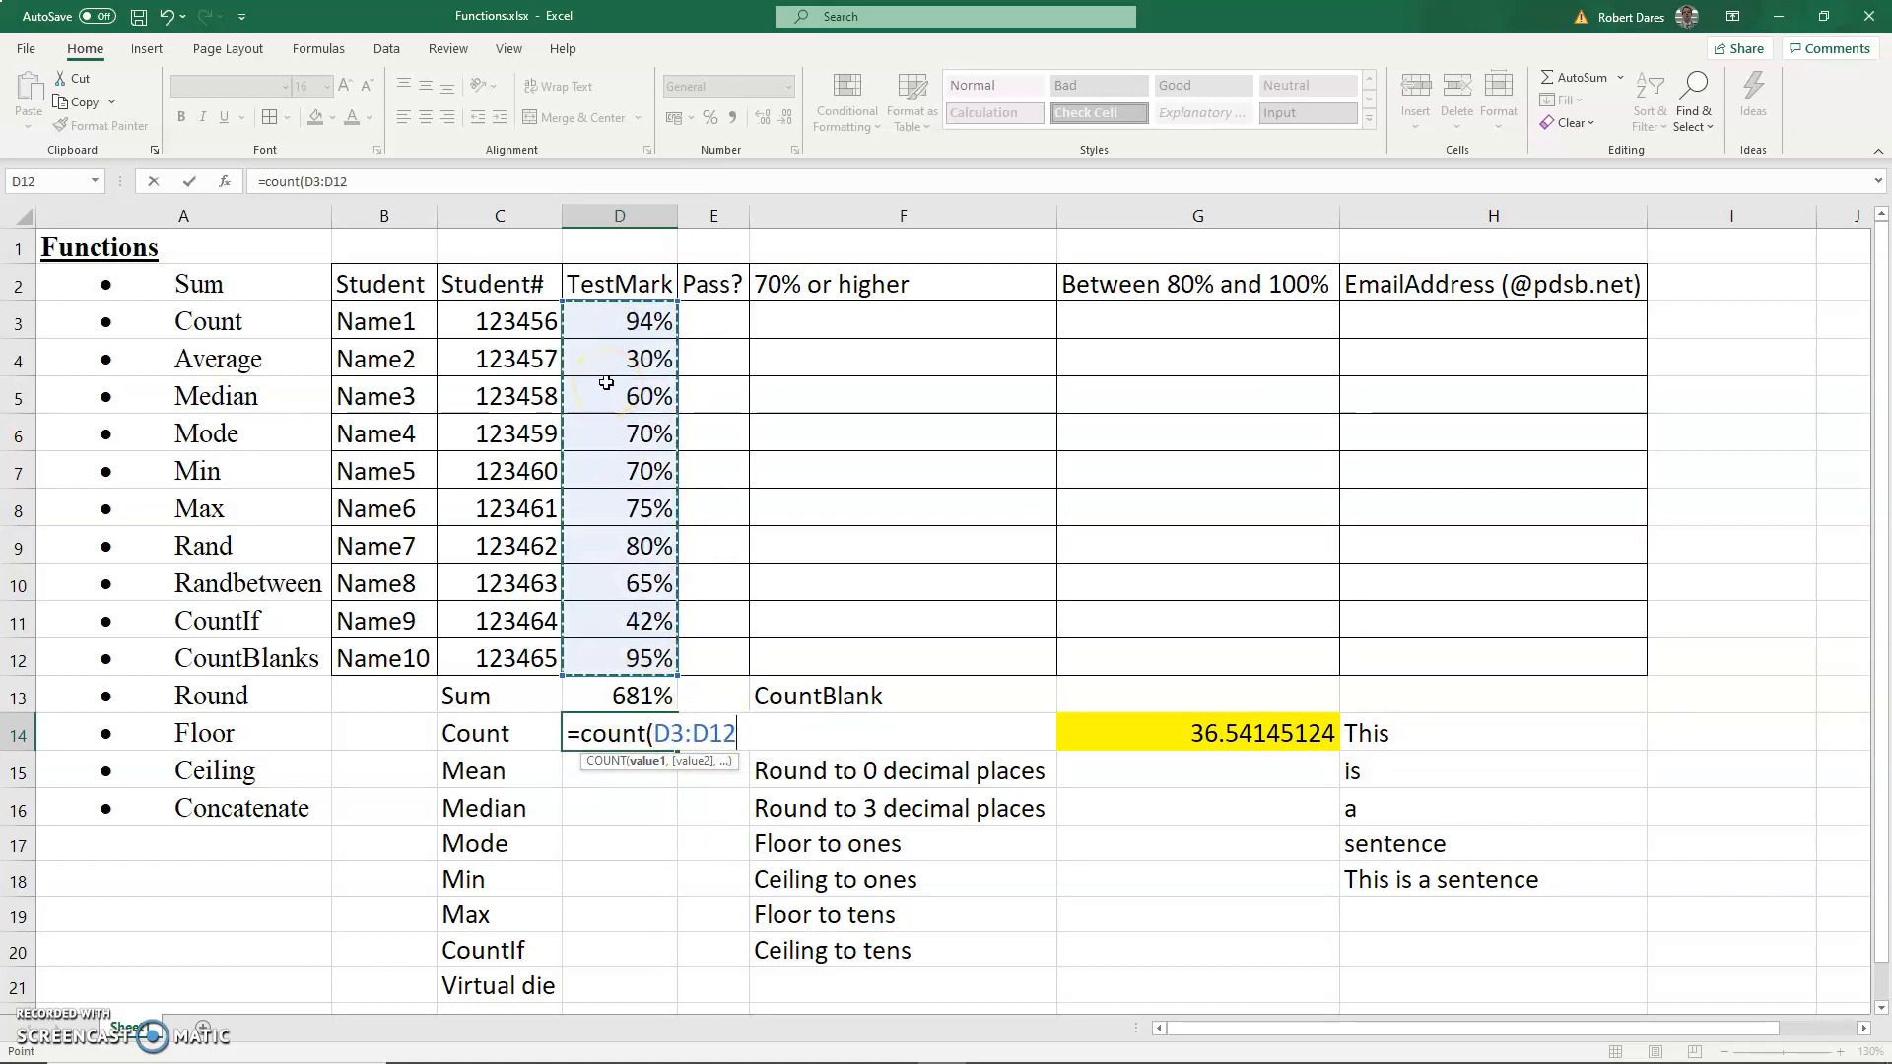
text())
key(Return)
key(Up)
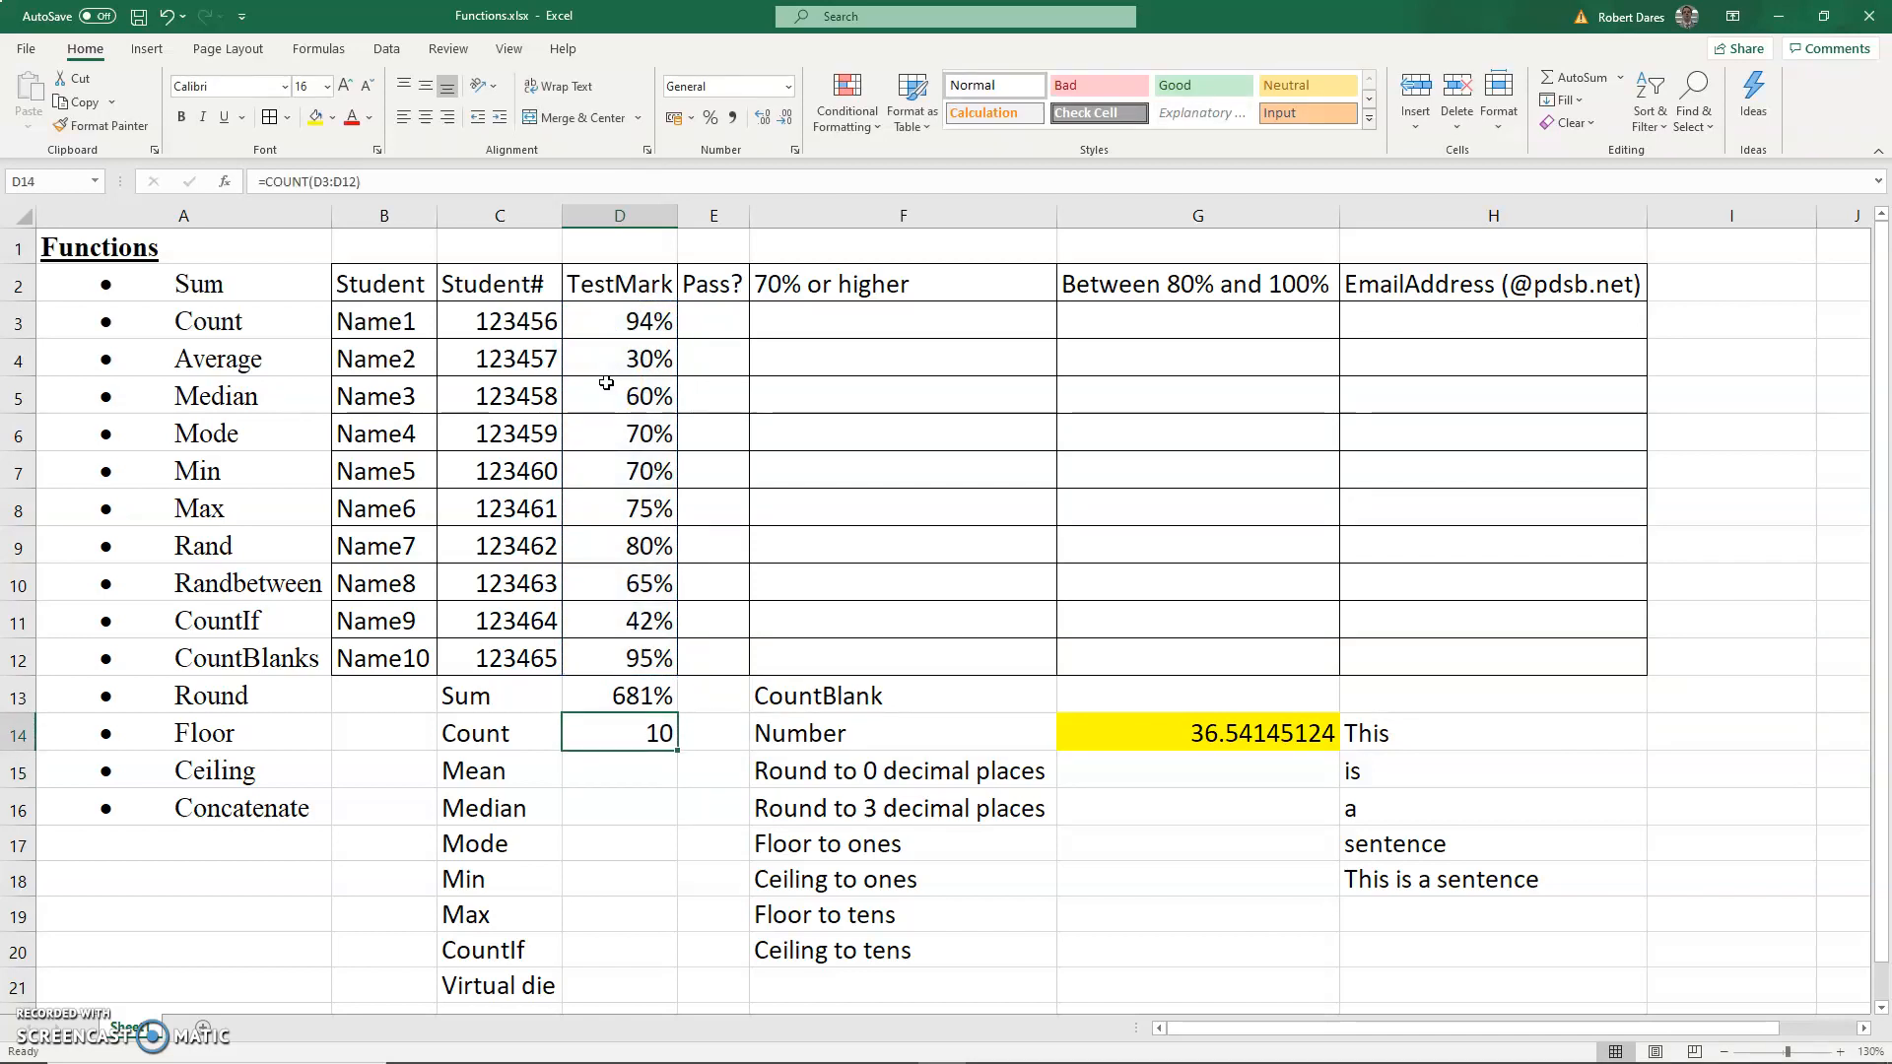
Clear the last test mark in D12 to test the sum and count formulas, and undo the deletion
key(Up)
key(Up)
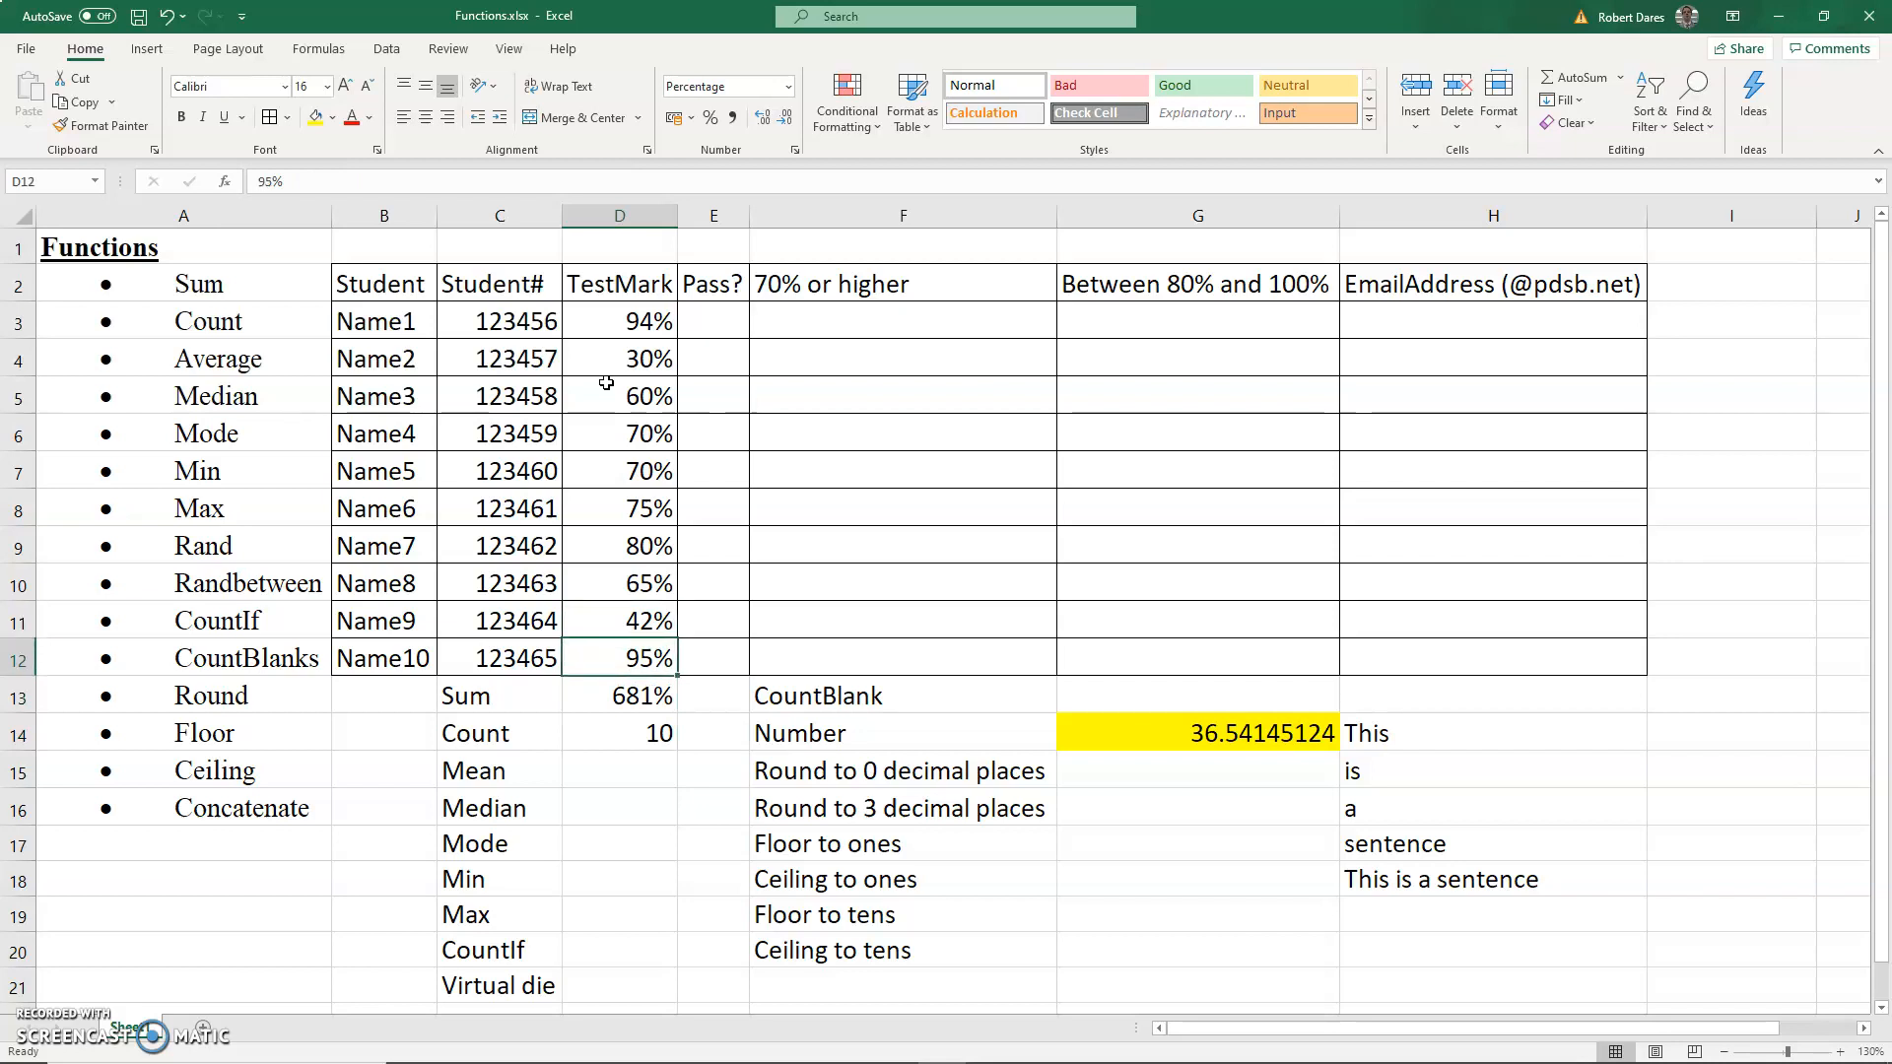
key(Delete)
key(Down)
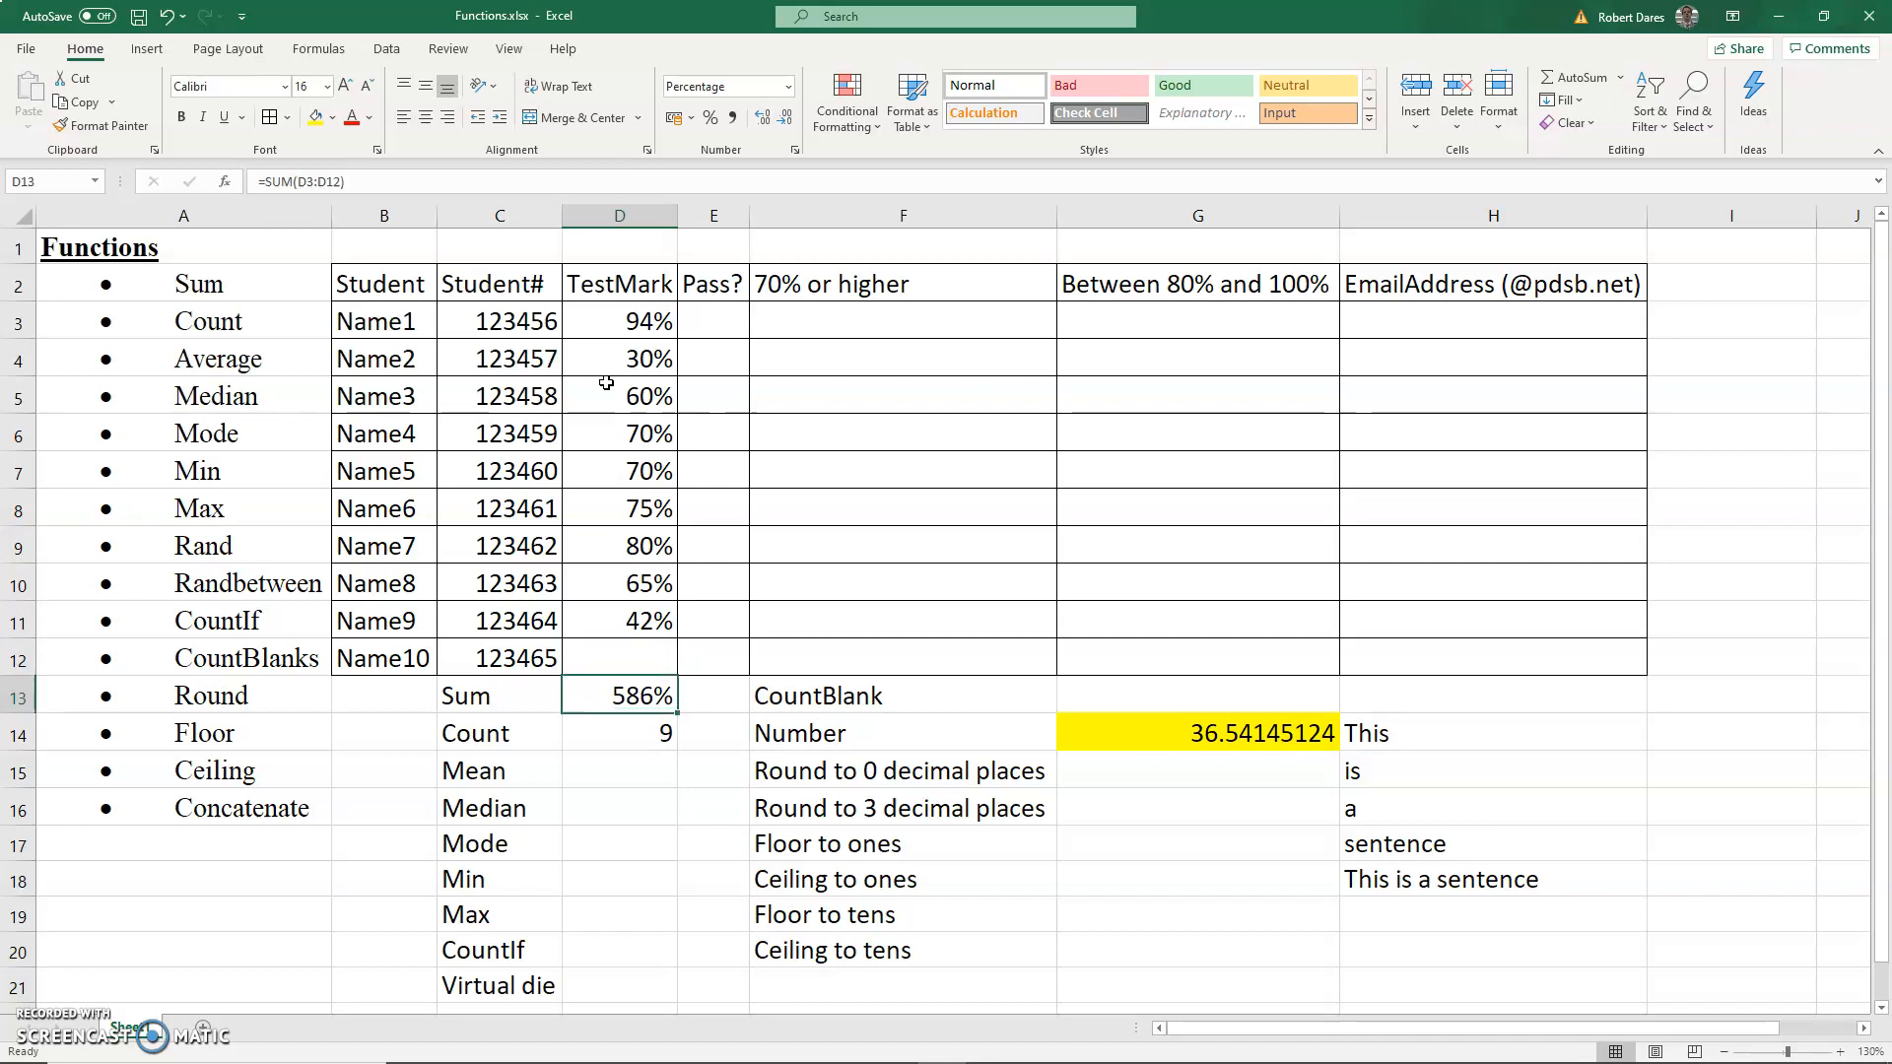
key(Down)
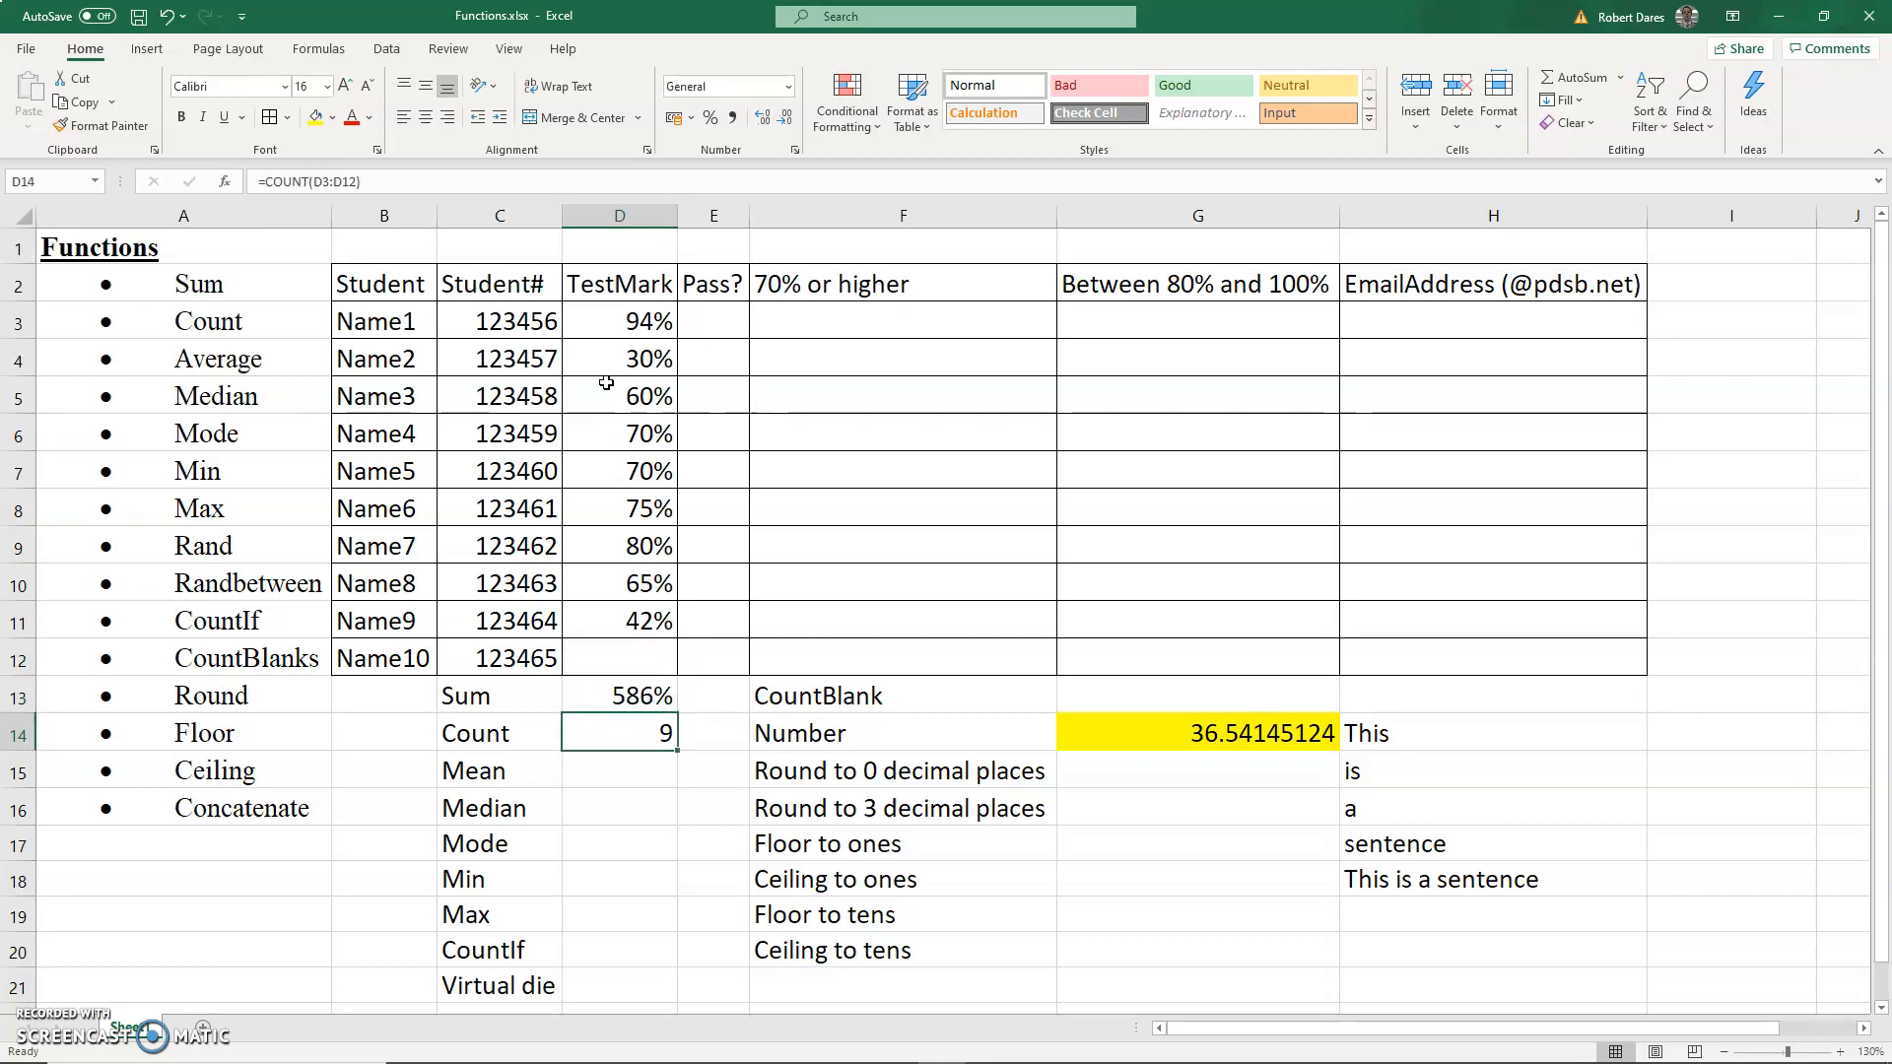
key(ctrl+z)
Start a formula in cell D15 beside the Mean label
key(Down)
key(Down)
key(Down)
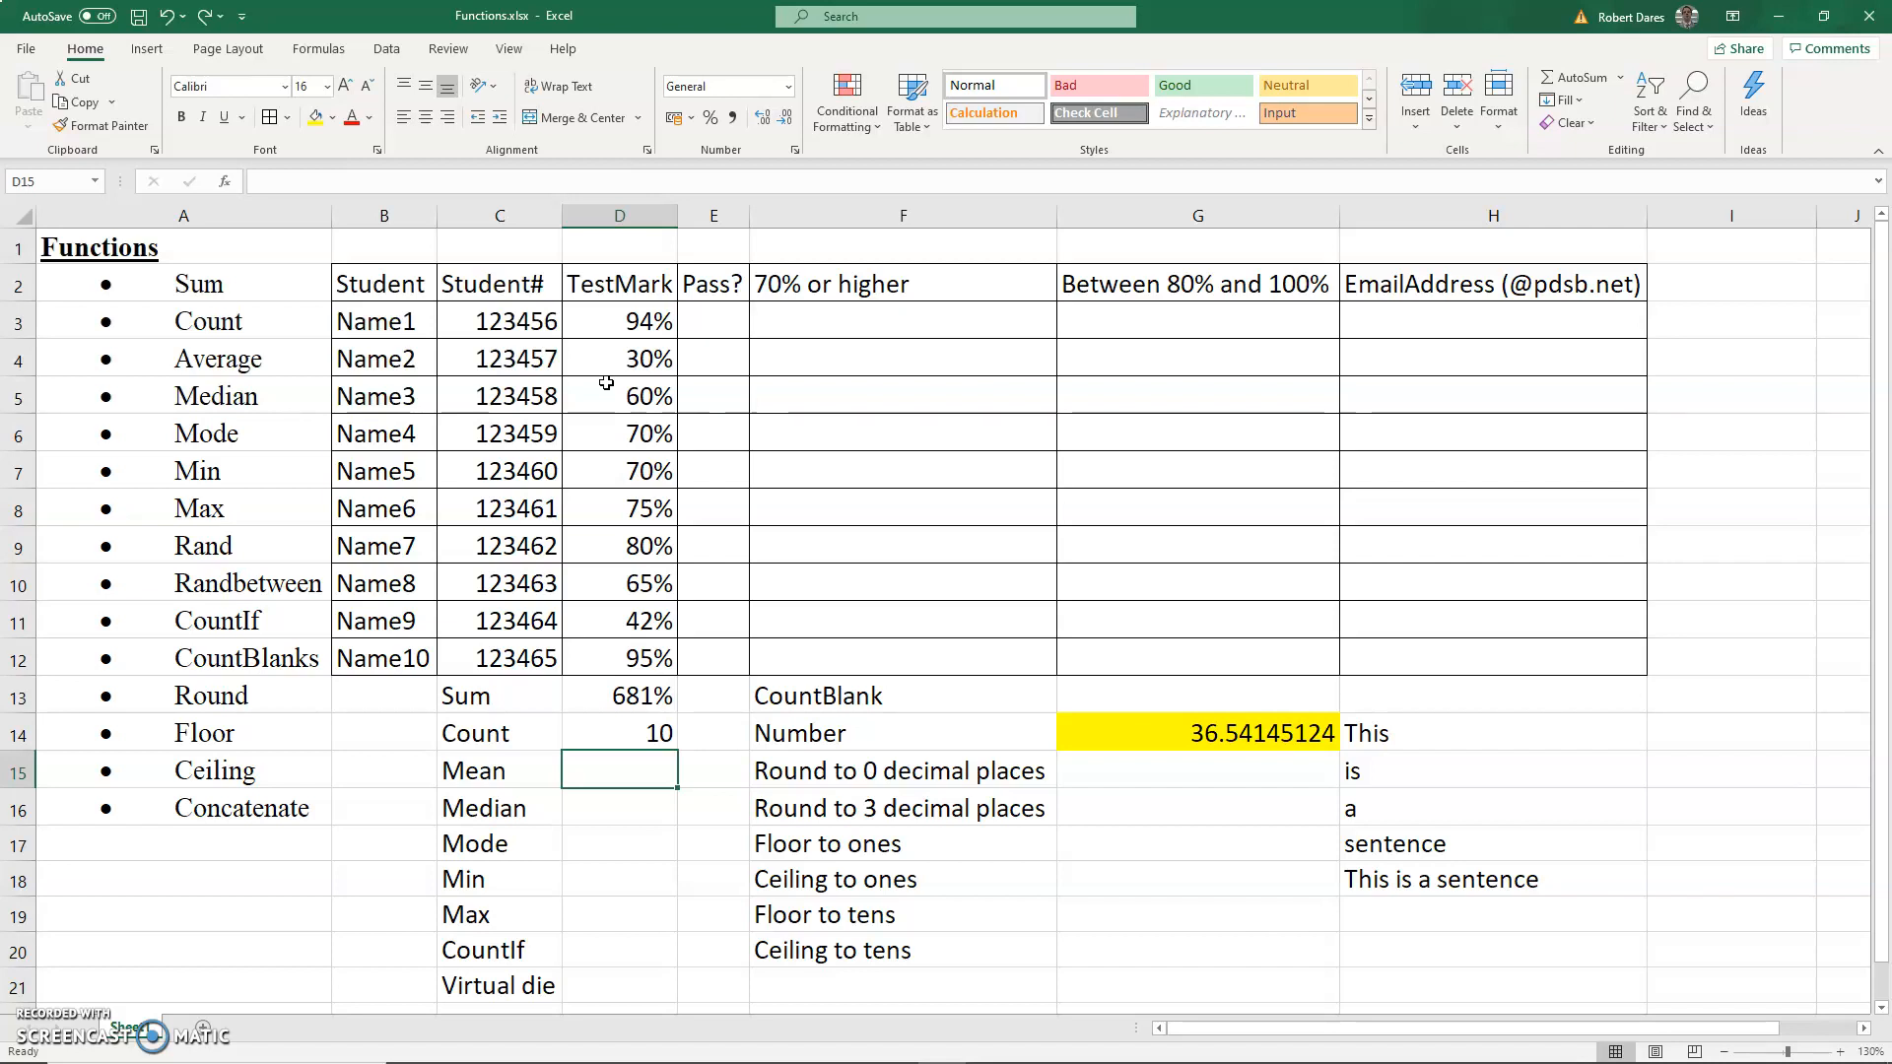
text(=)
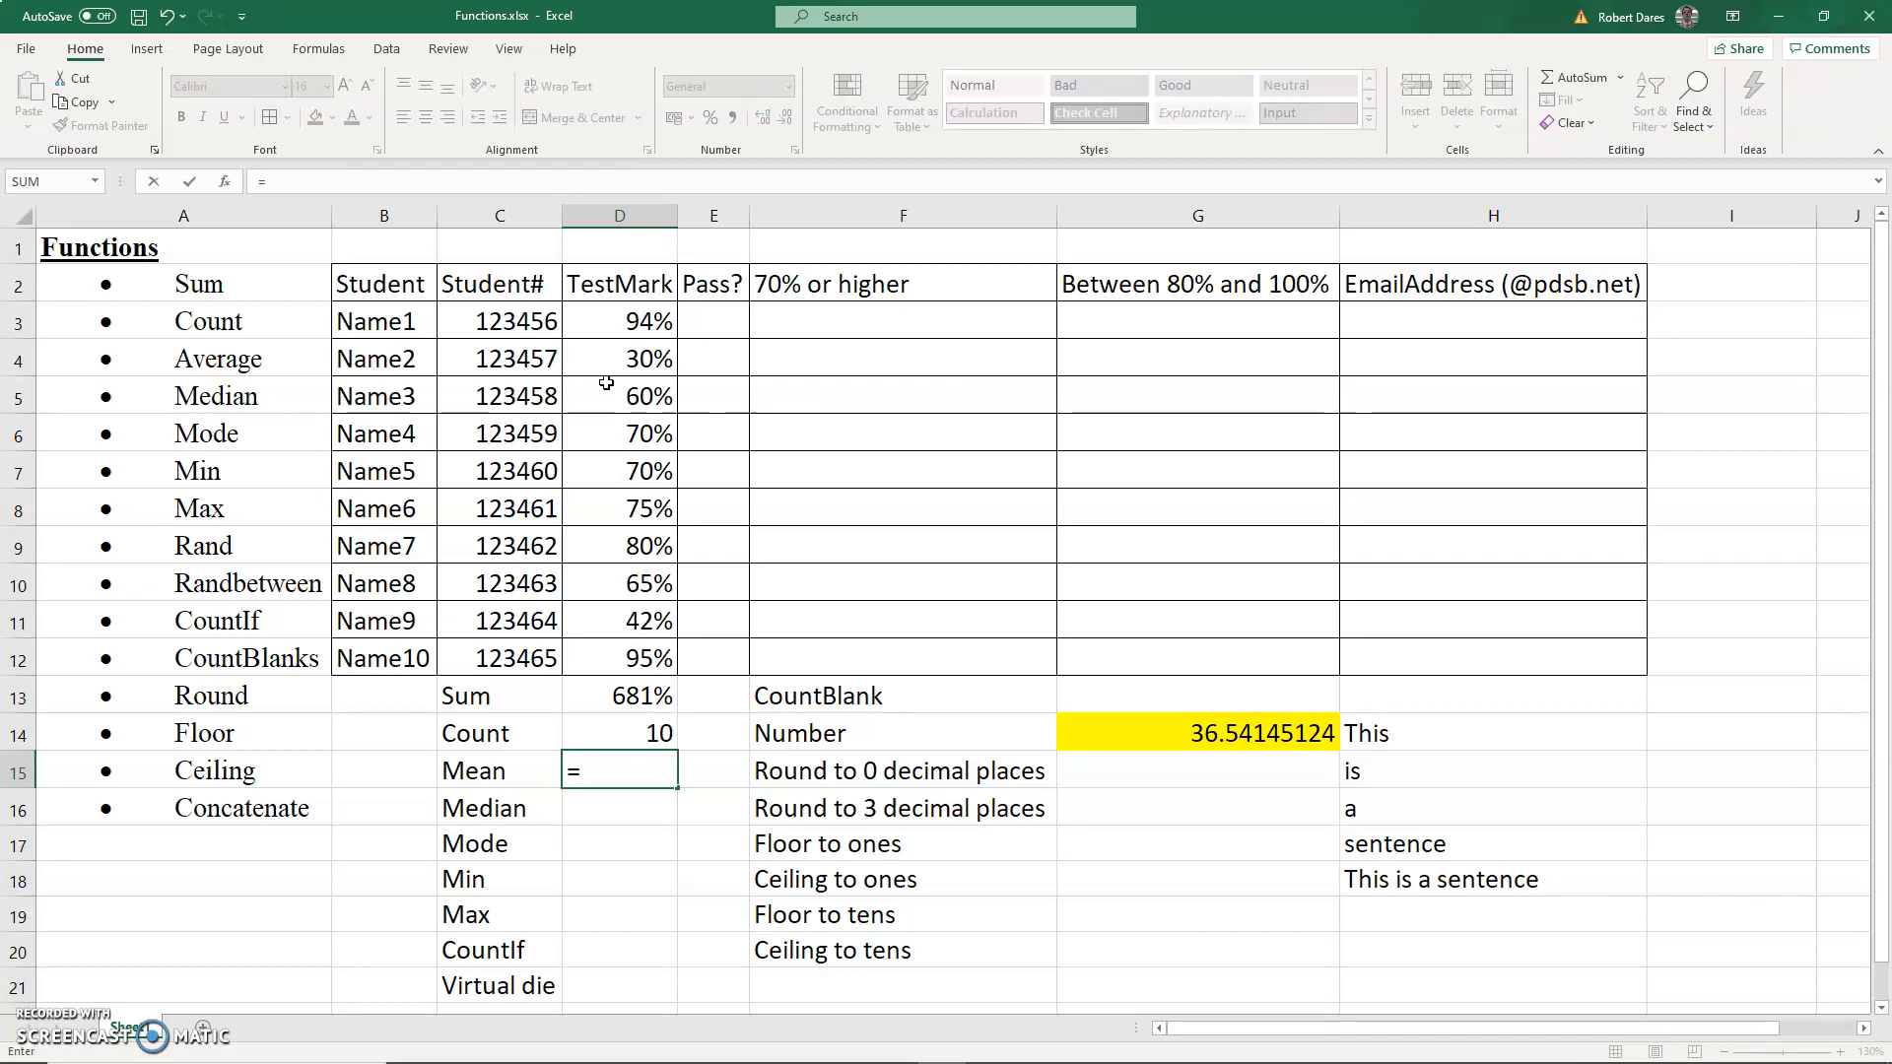
text(mean)
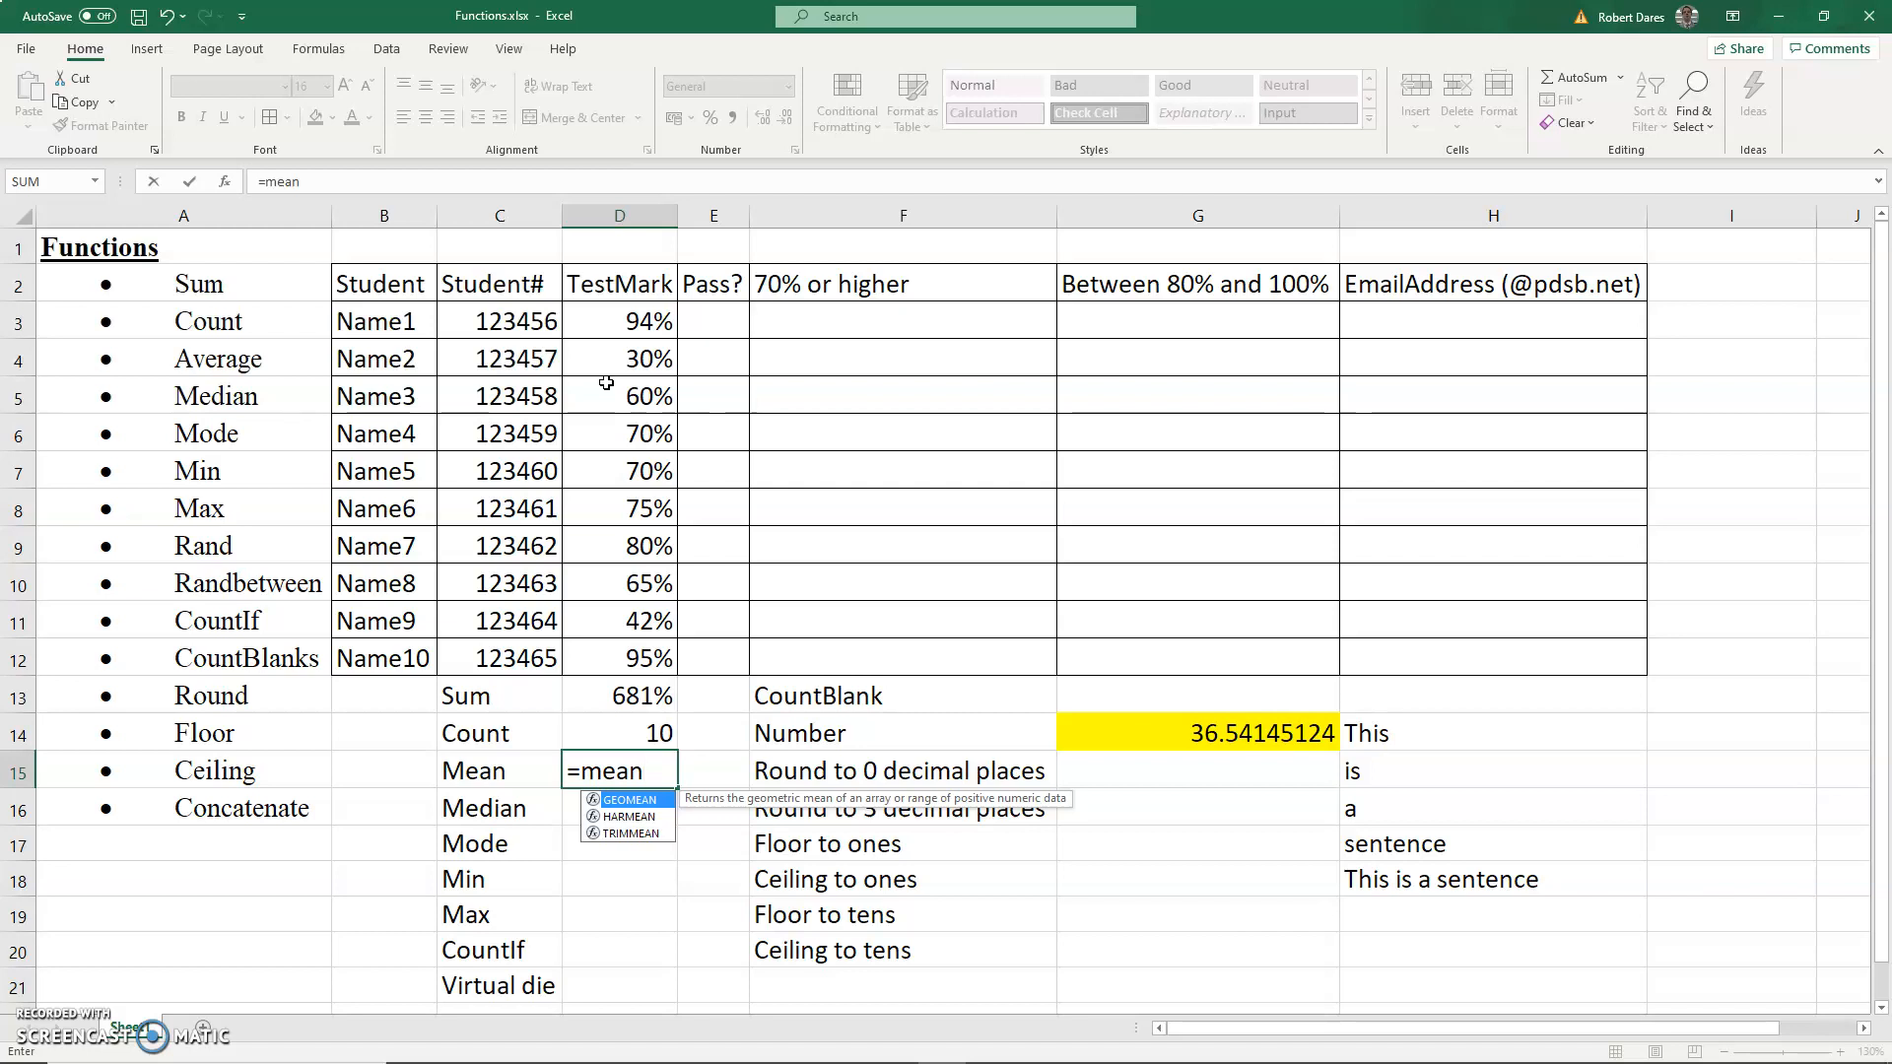
key(BackSpace)
key(BackSpace)
key(BackSpace)
key(BackSpace)
Complete the Mean formula in D15 as =AVERAGE(D3:D12)
text(averag)
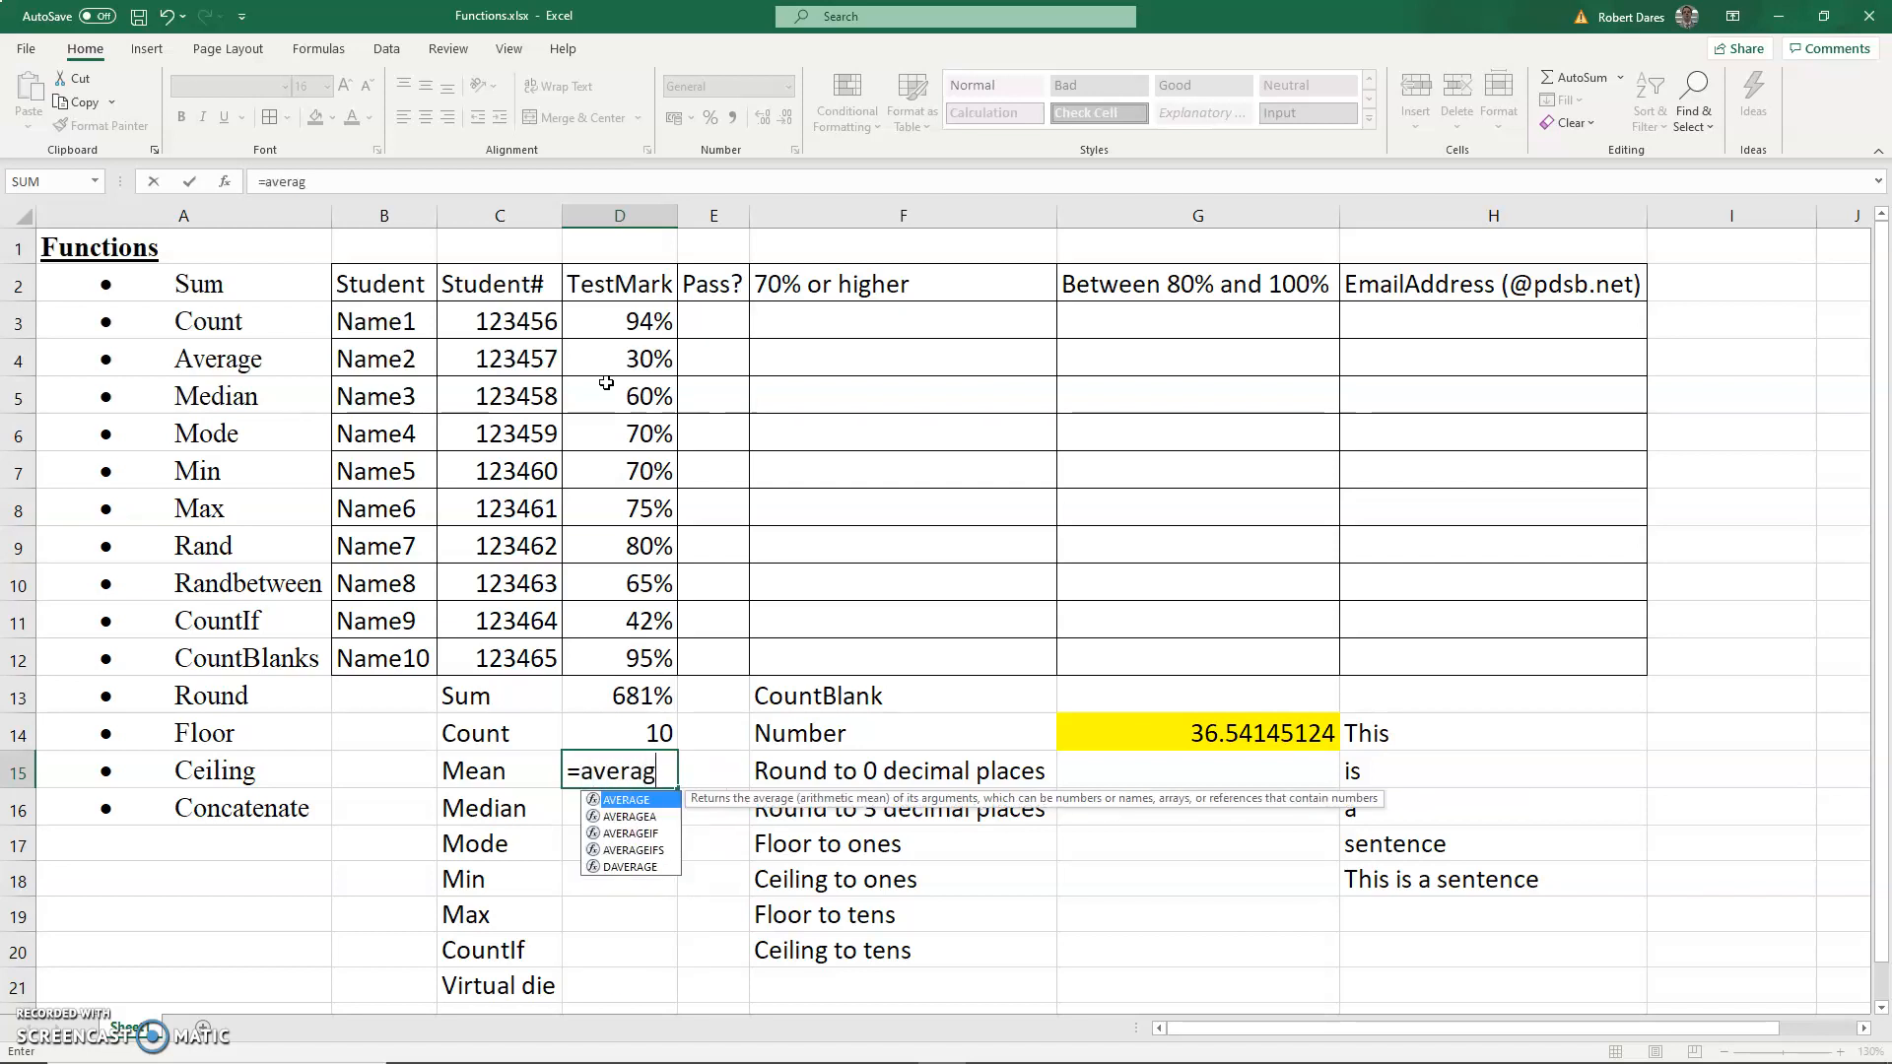
key(Tab)
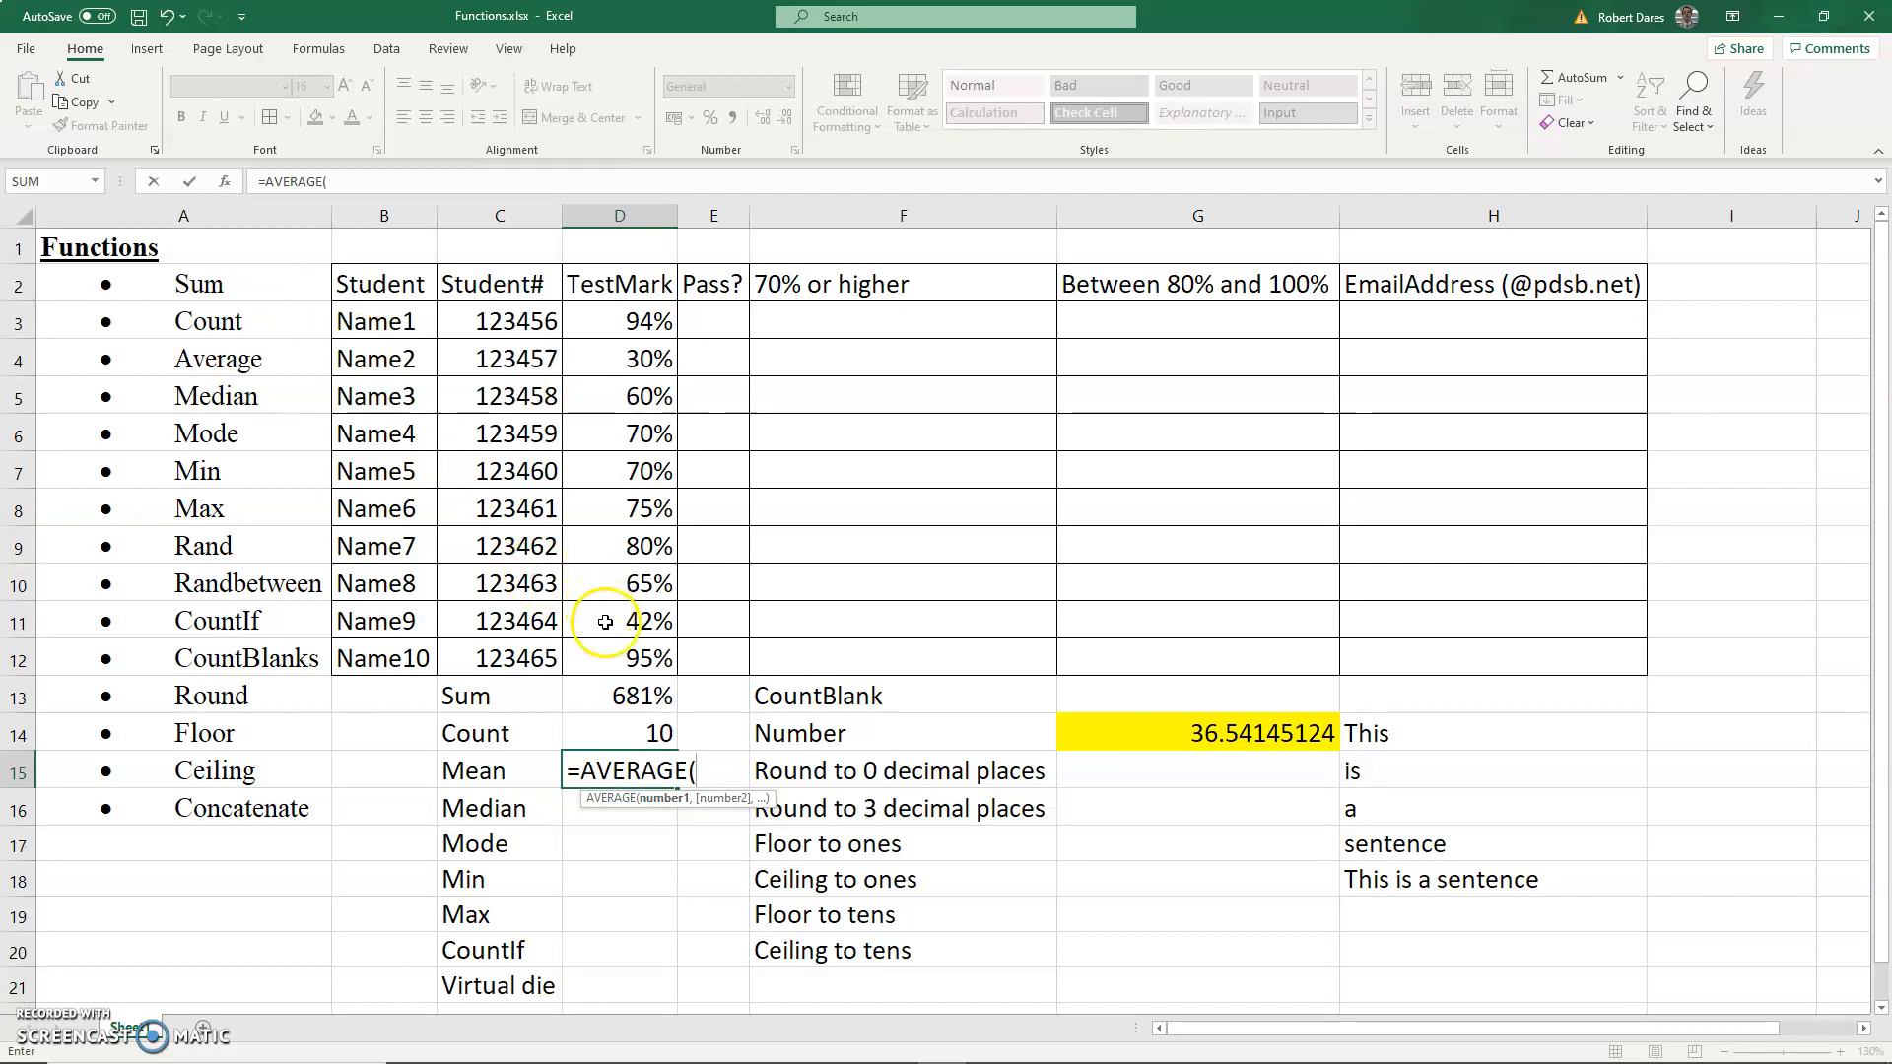
drag(635, 662, 611, 336)
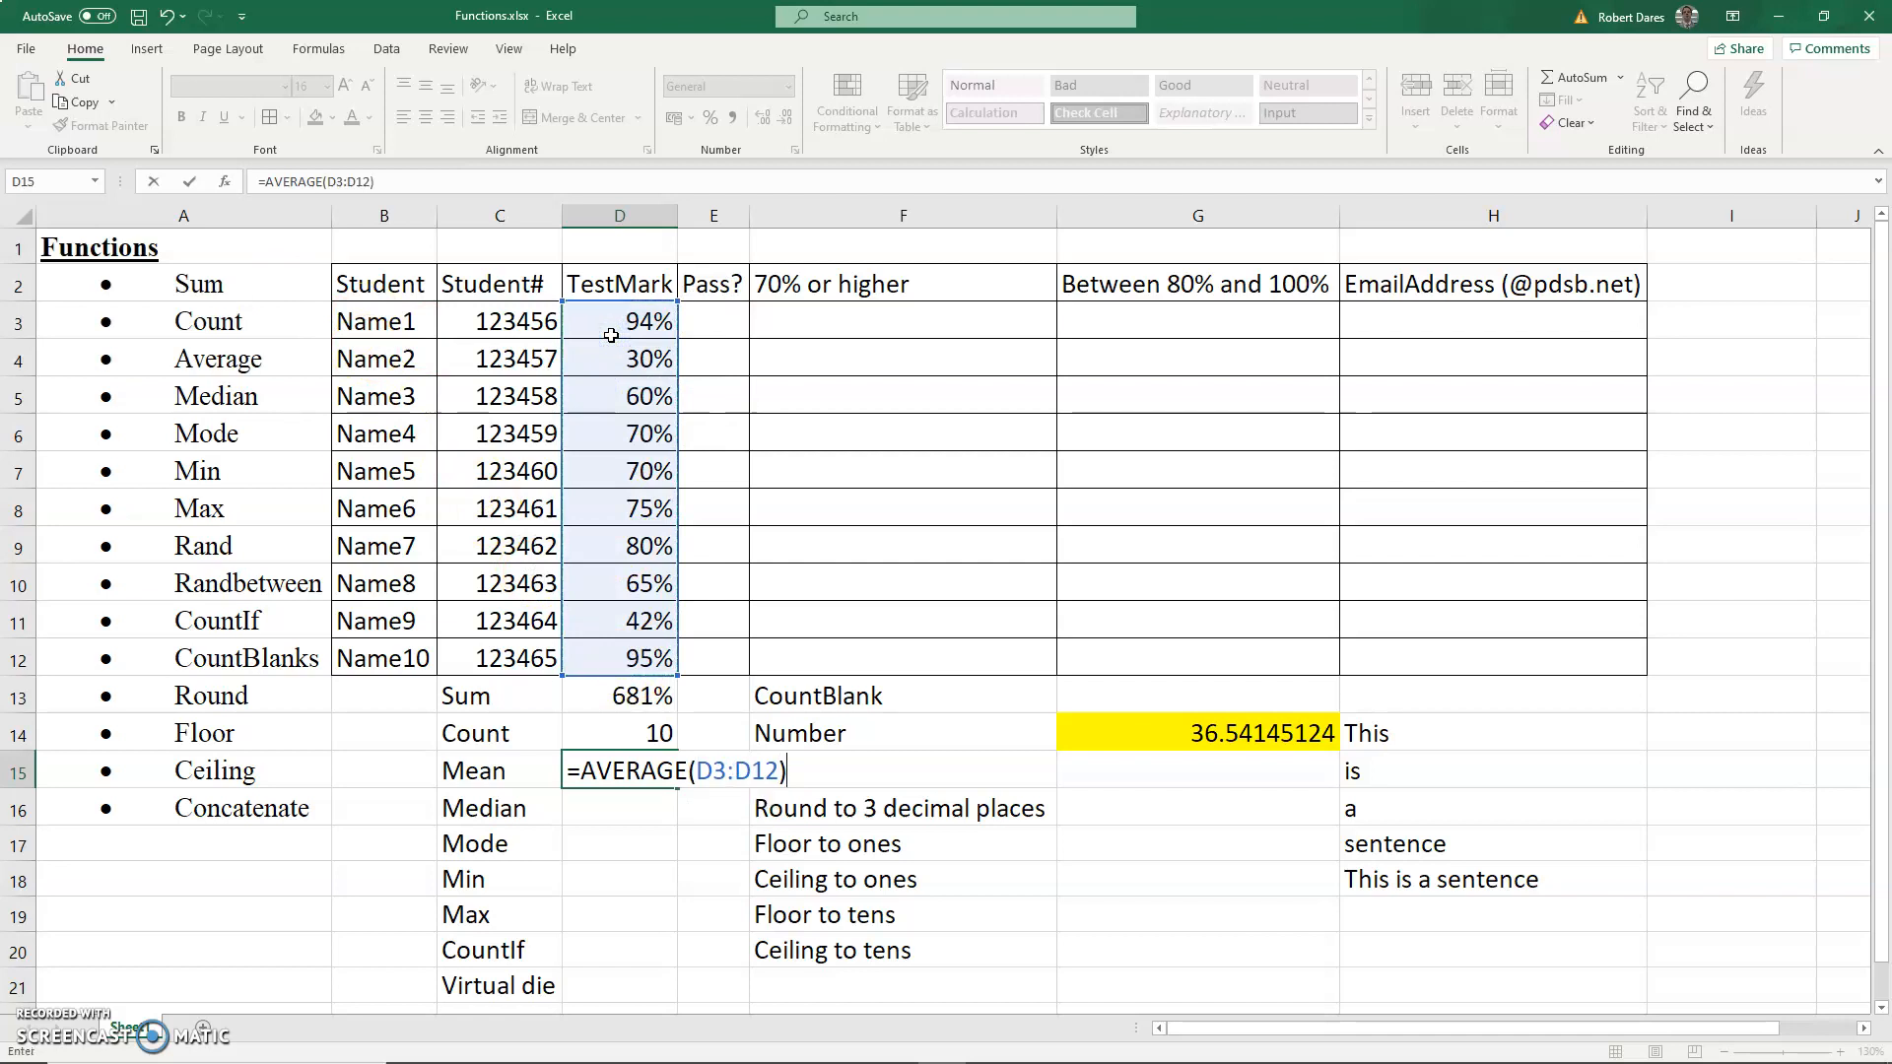
key(Return)
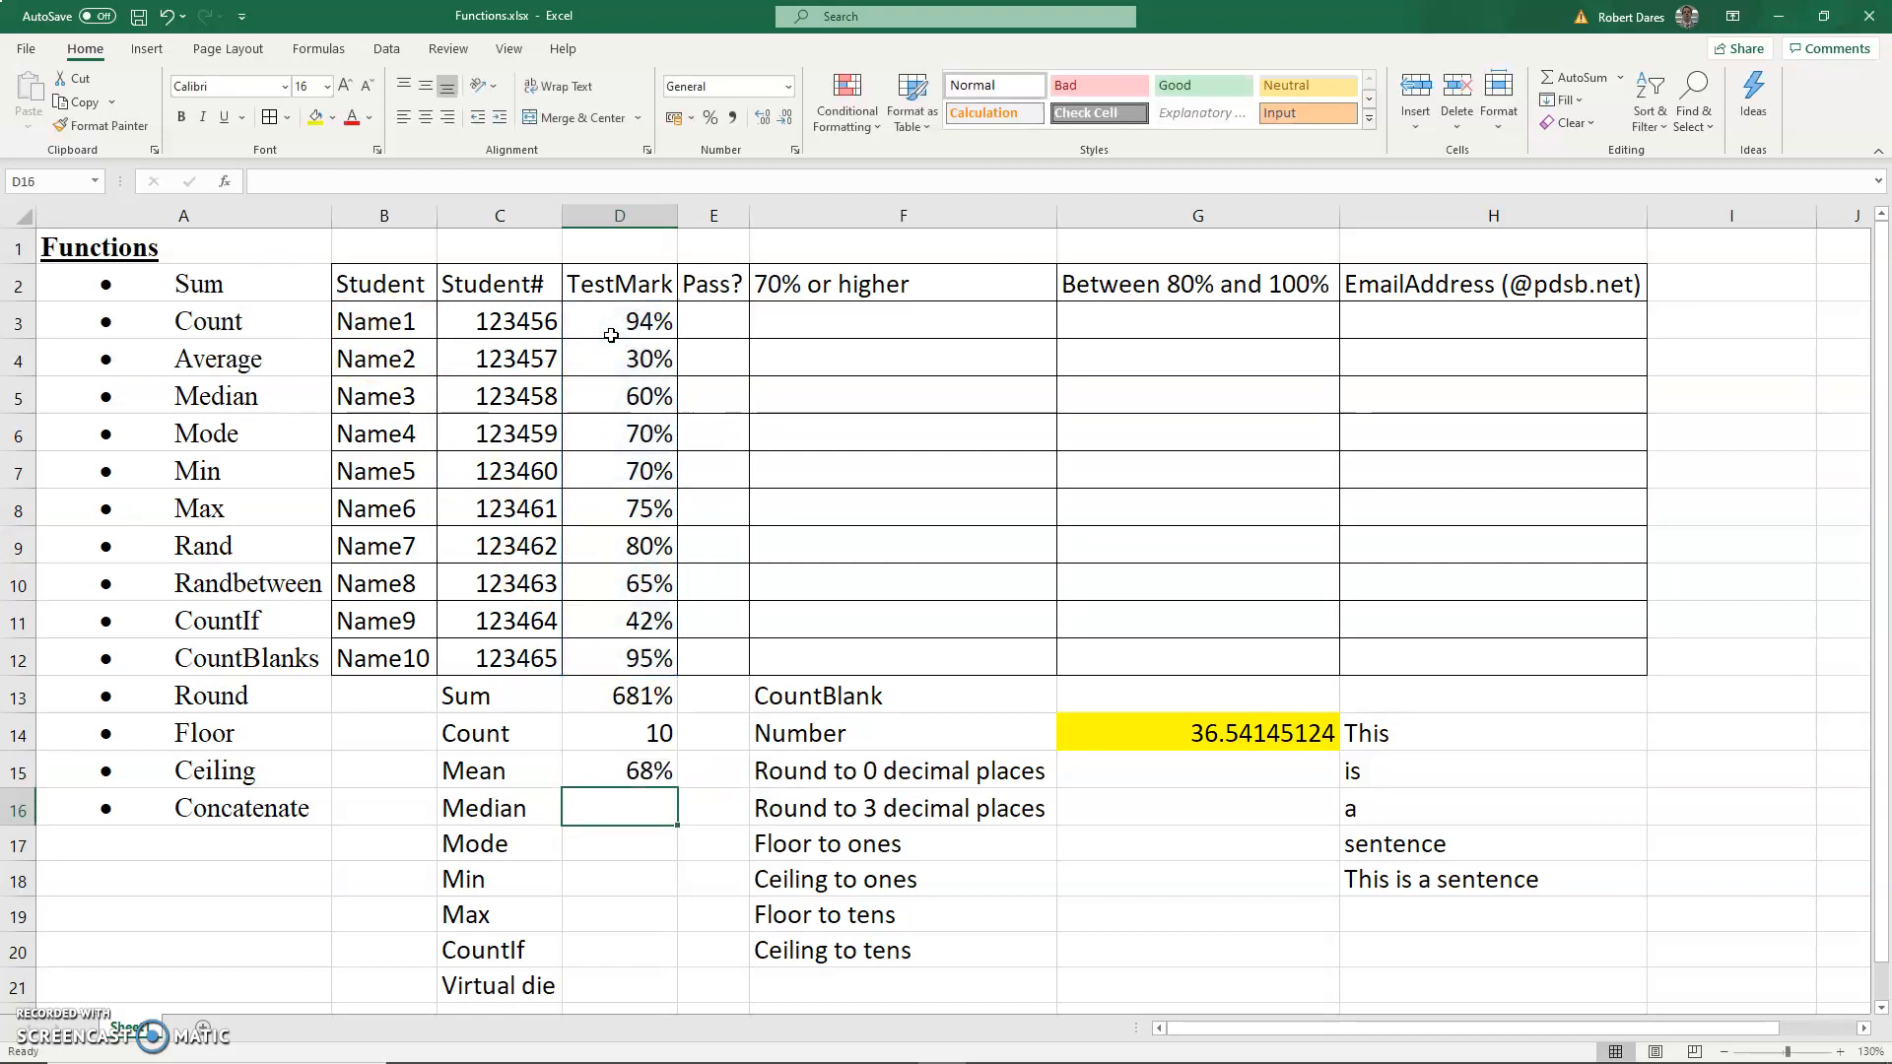
key(Up)
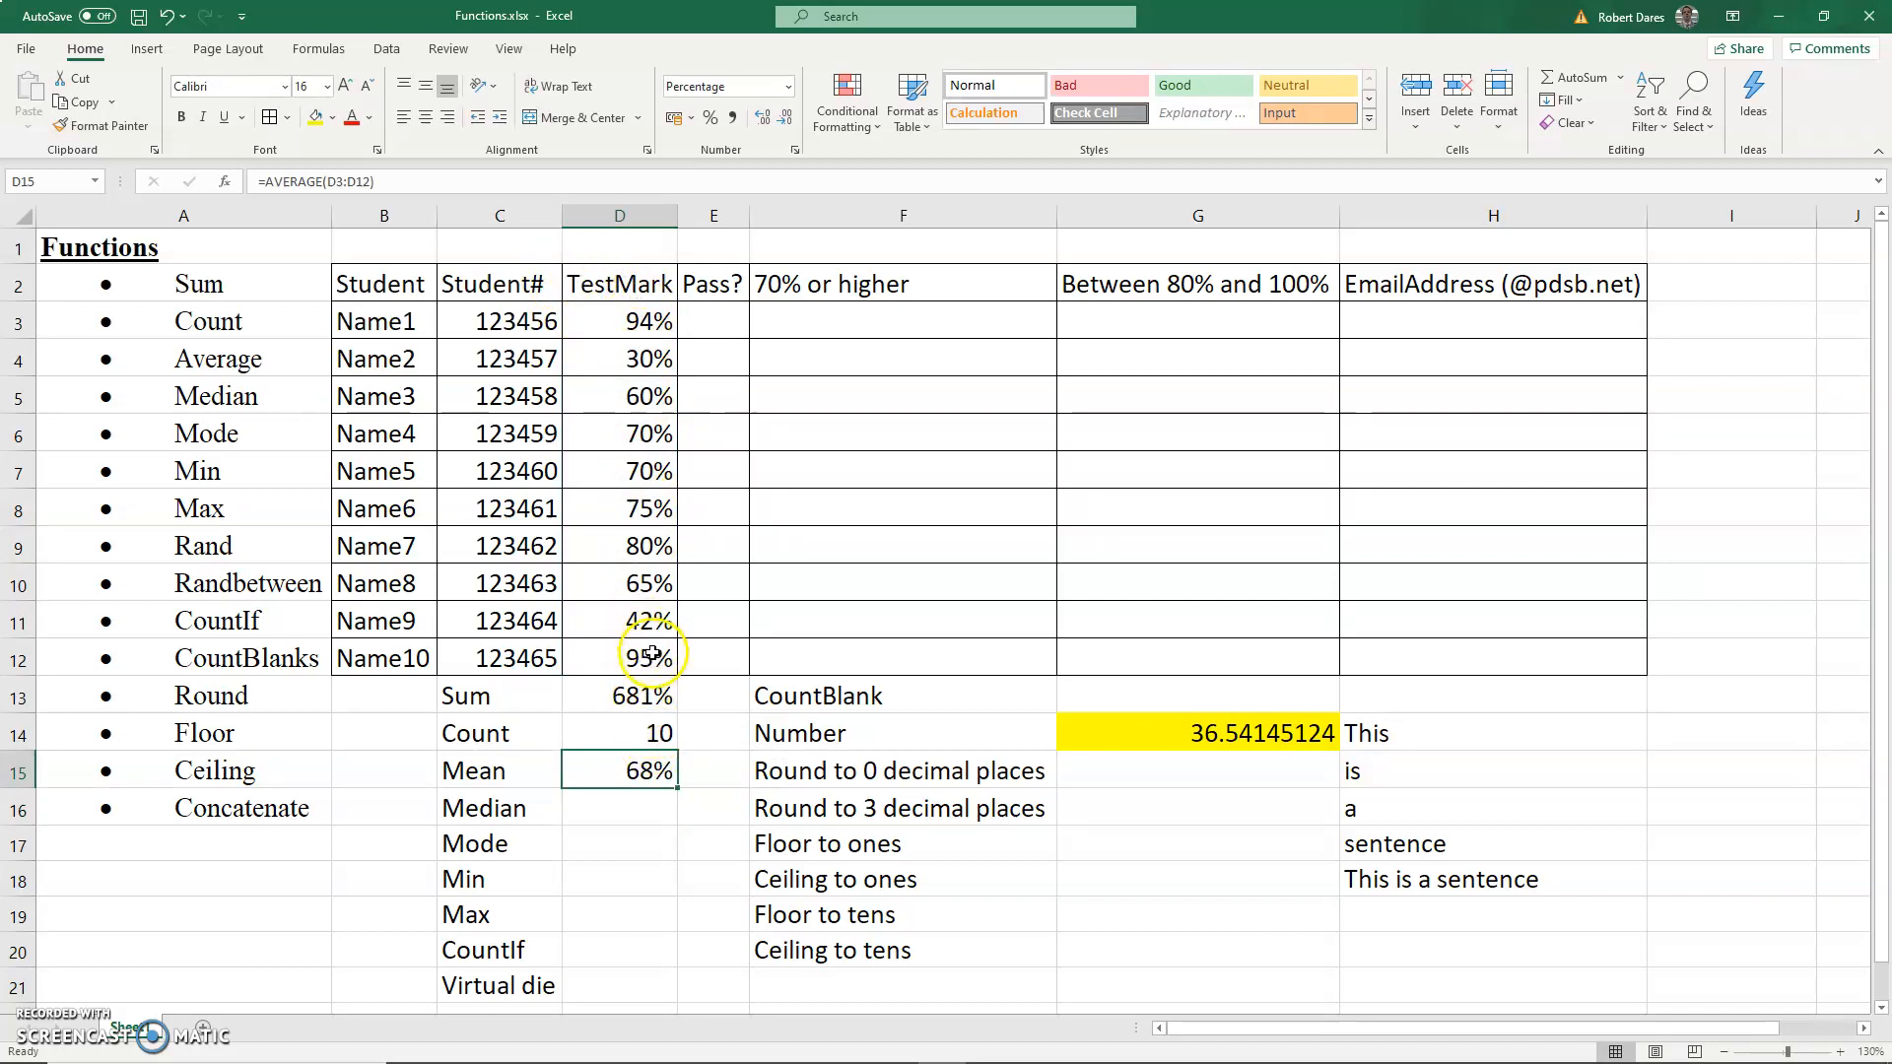
Enter =MEDIAN(D3:D12) in cell D16 to find the median of the test marks
click(651, 798)
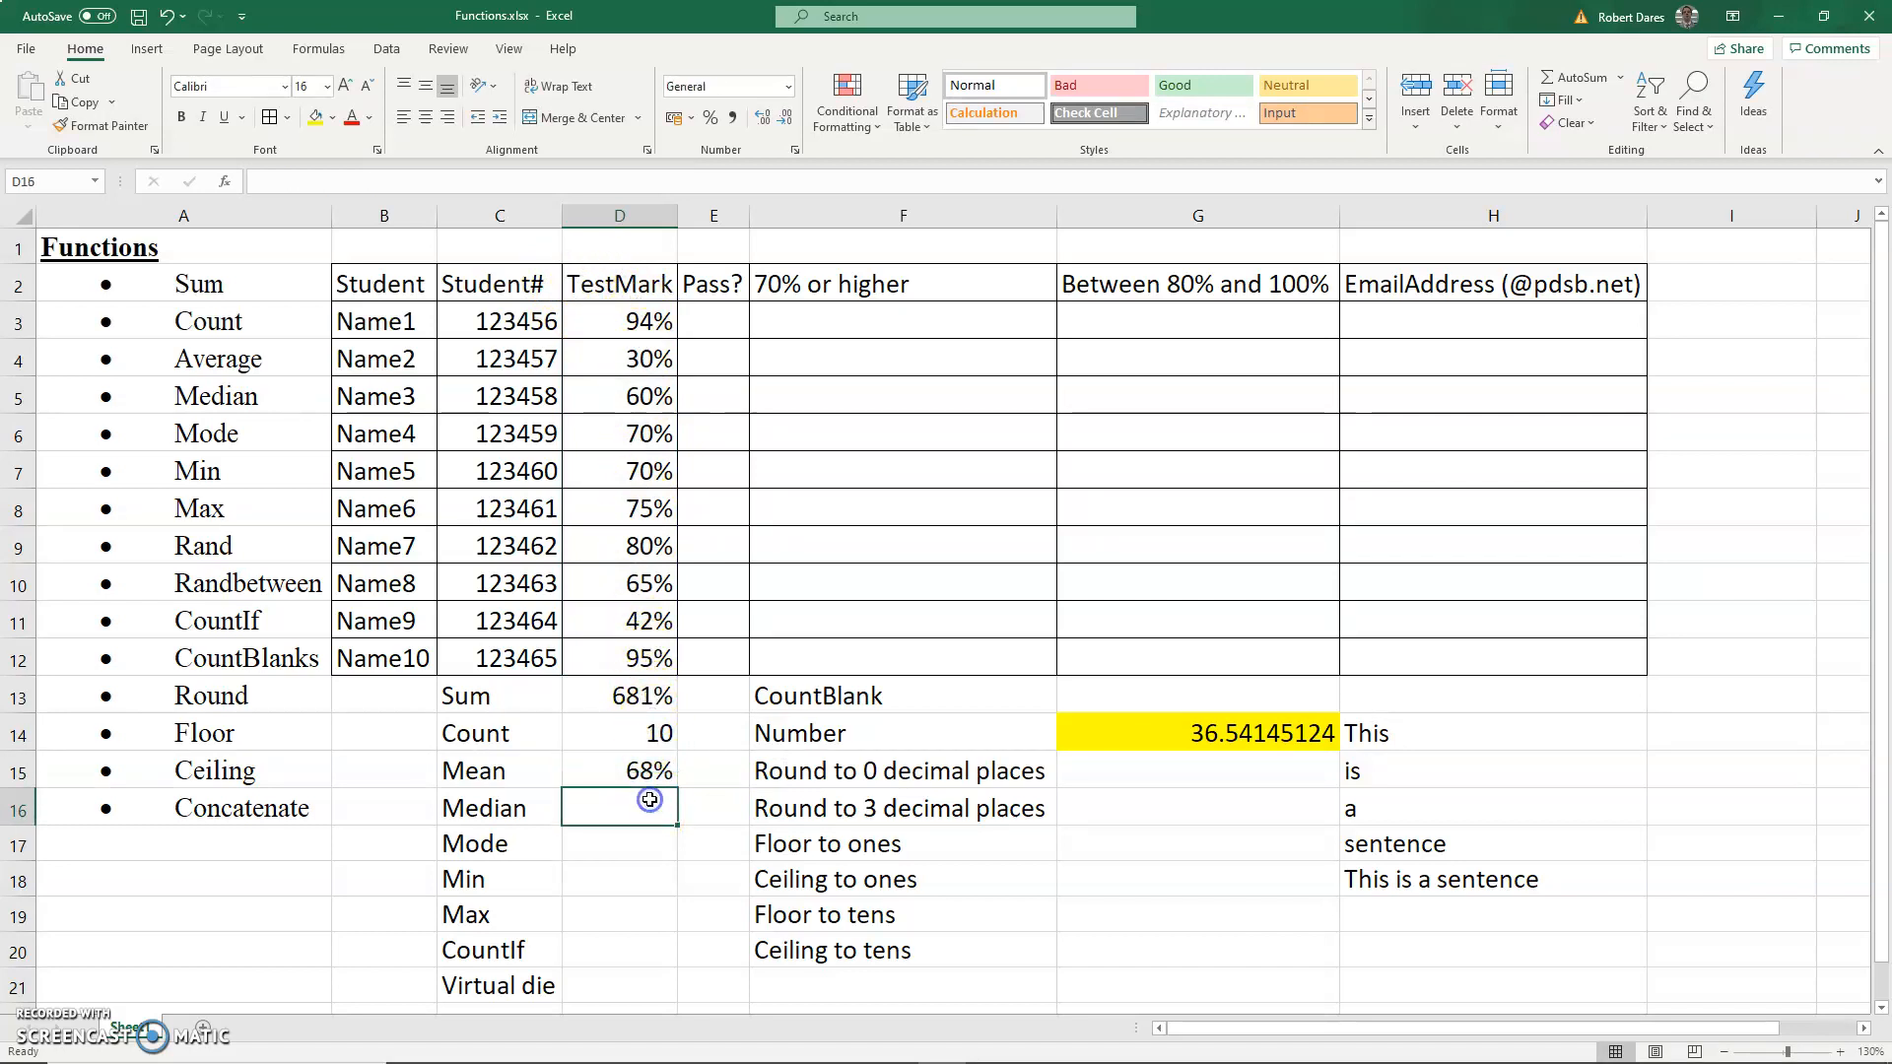
text(=med)
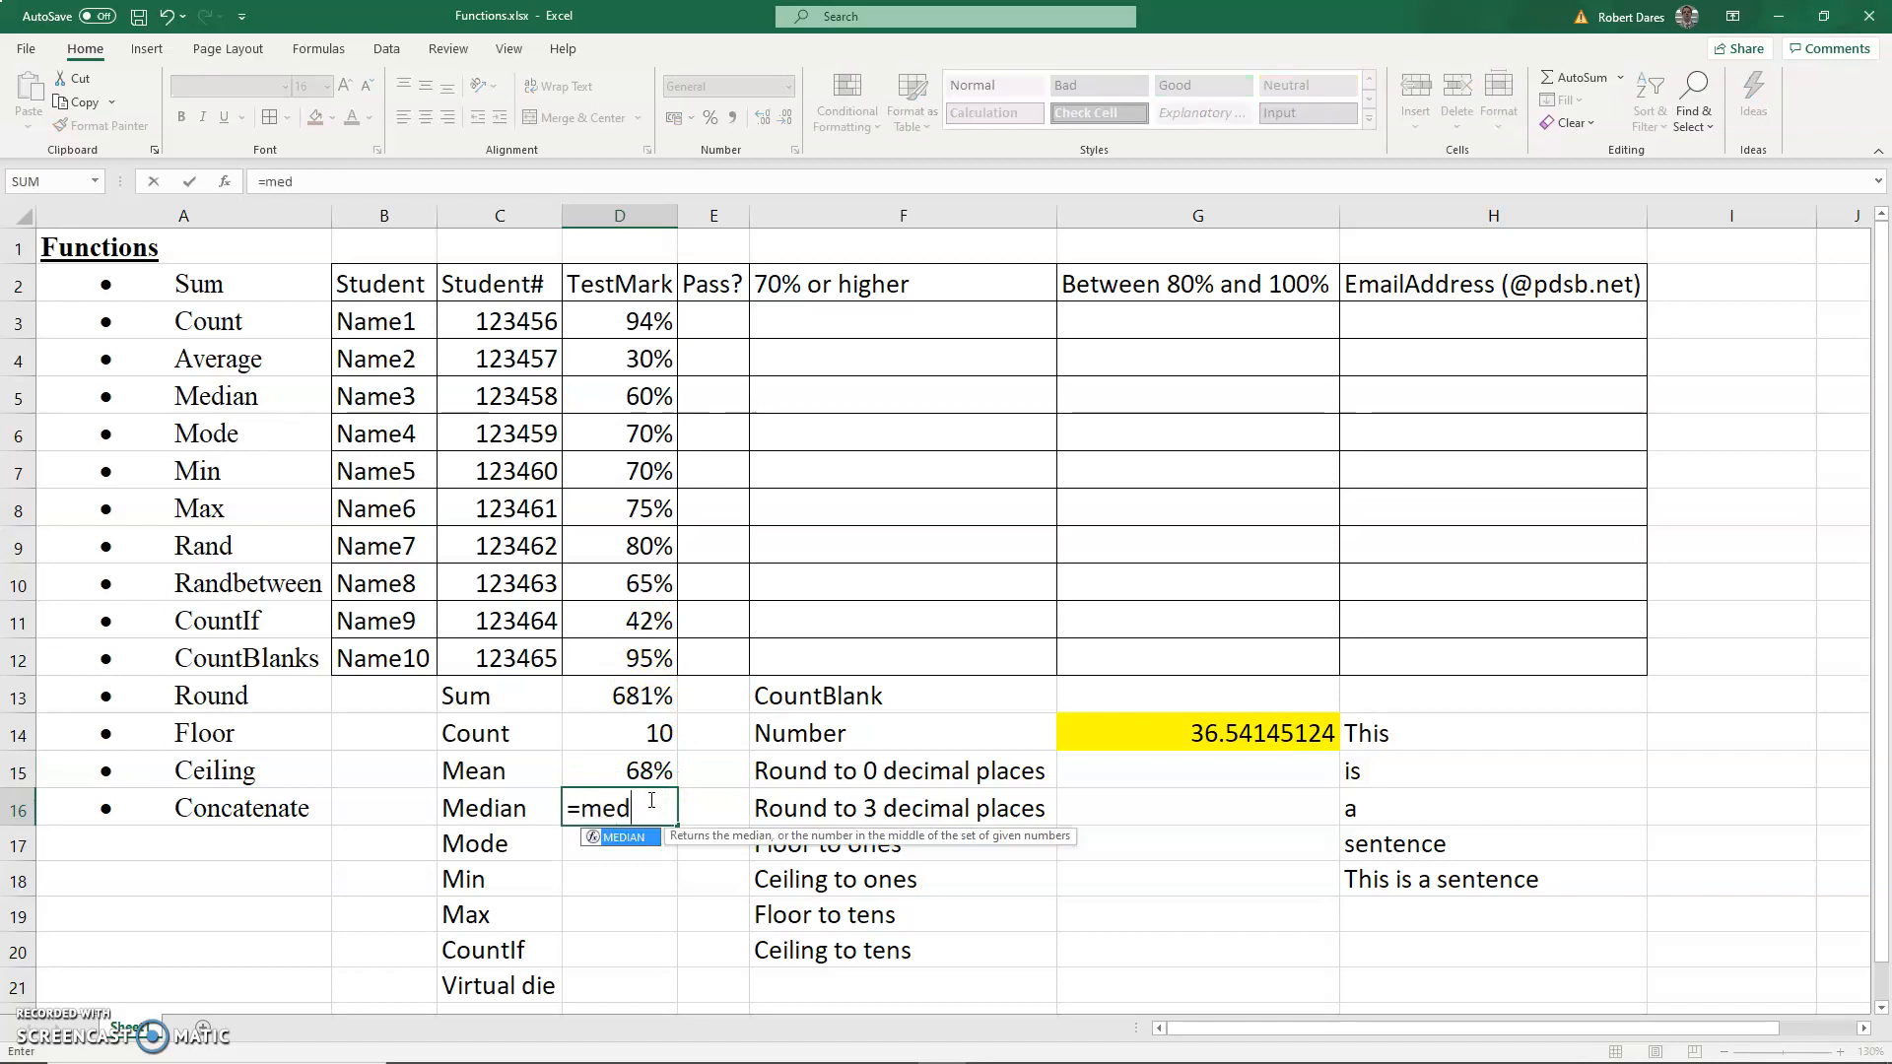
key(Tab)
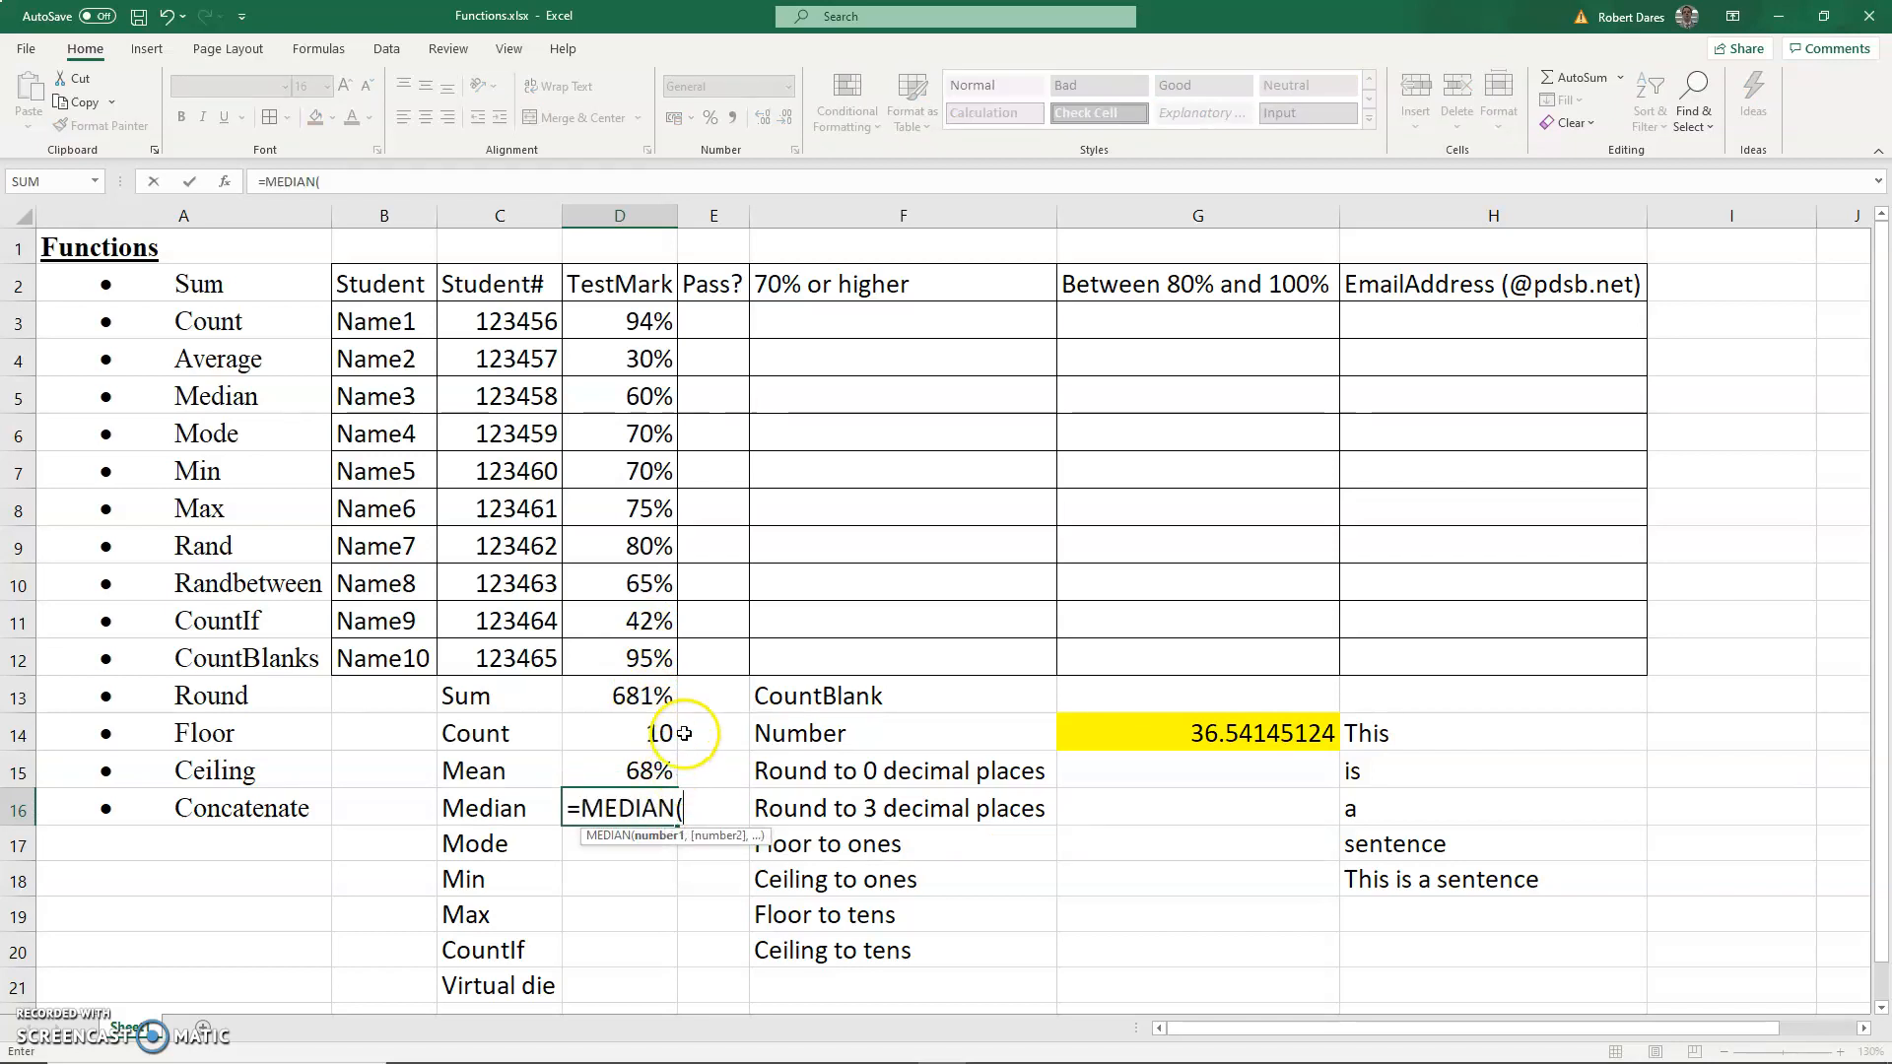
drag(641, 658, 621, 326)
key(ctrl+Return)
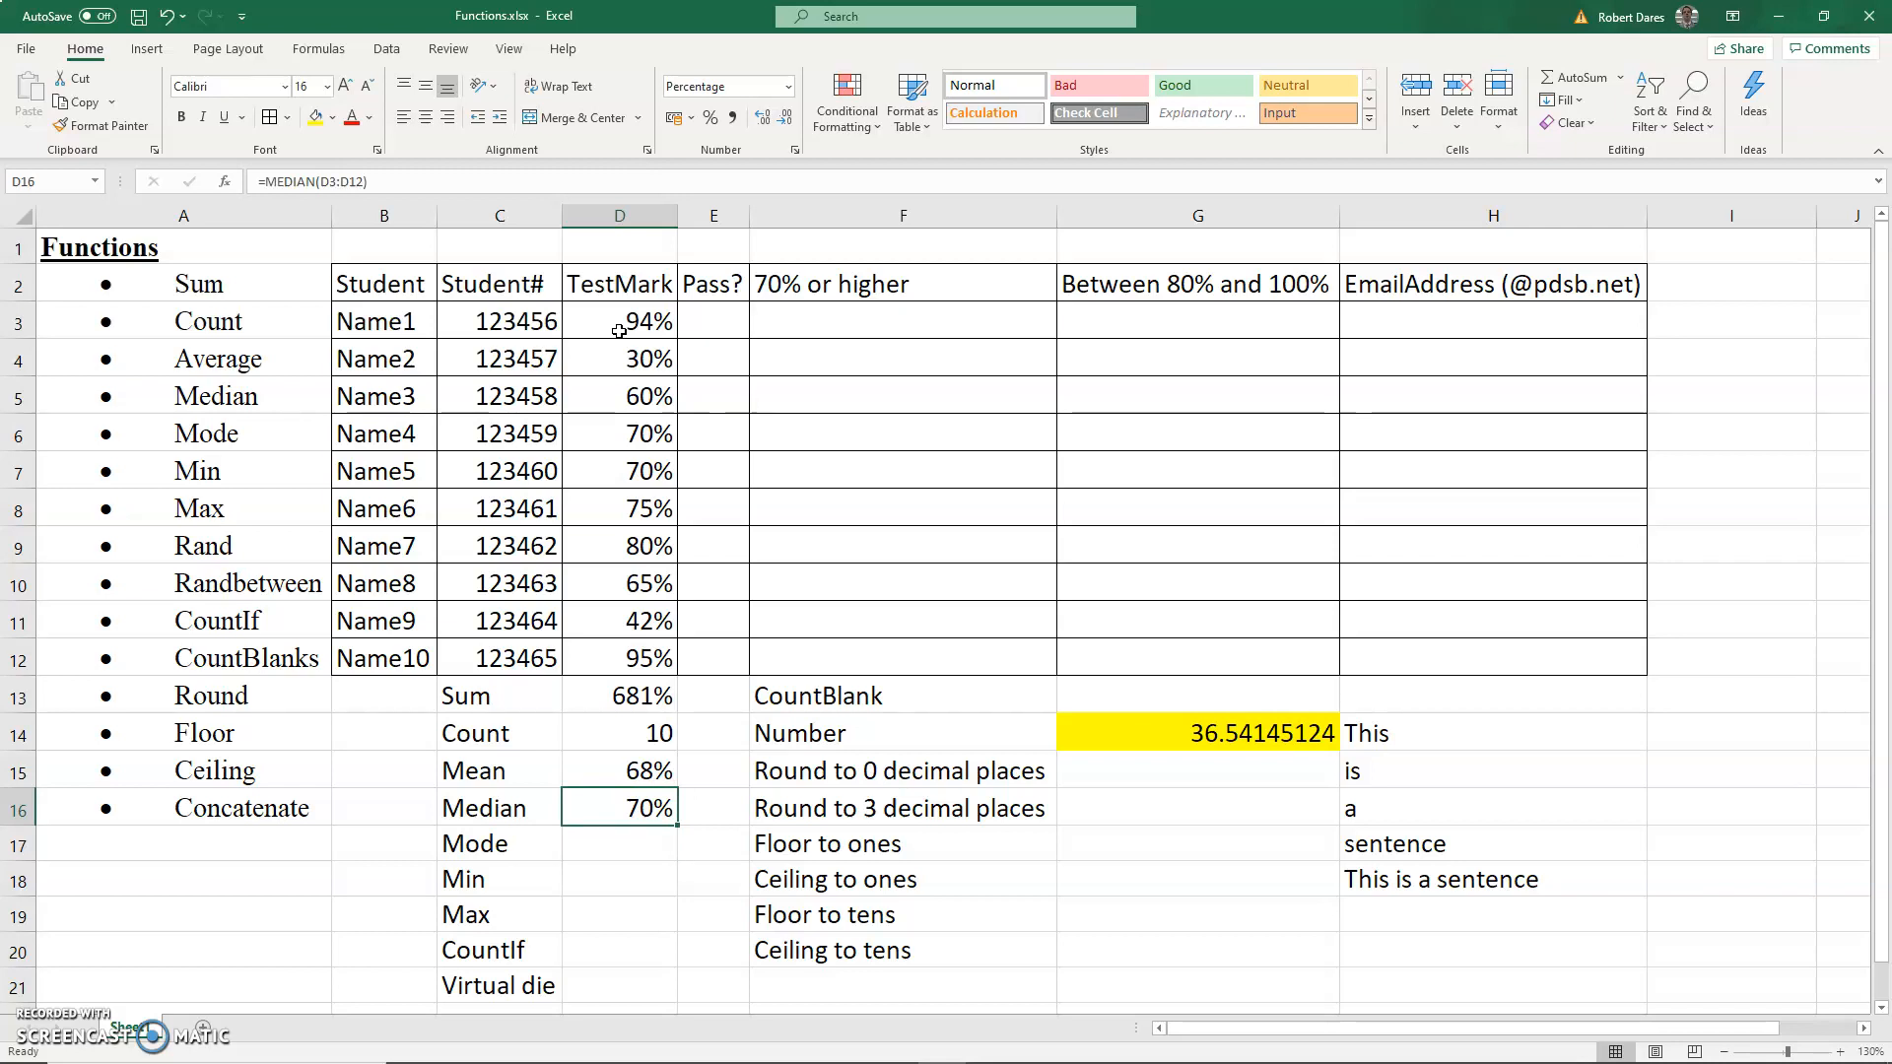
Enter =MODE(D3:D12) in cell D17 to find the most frequent test mark
key(Return)
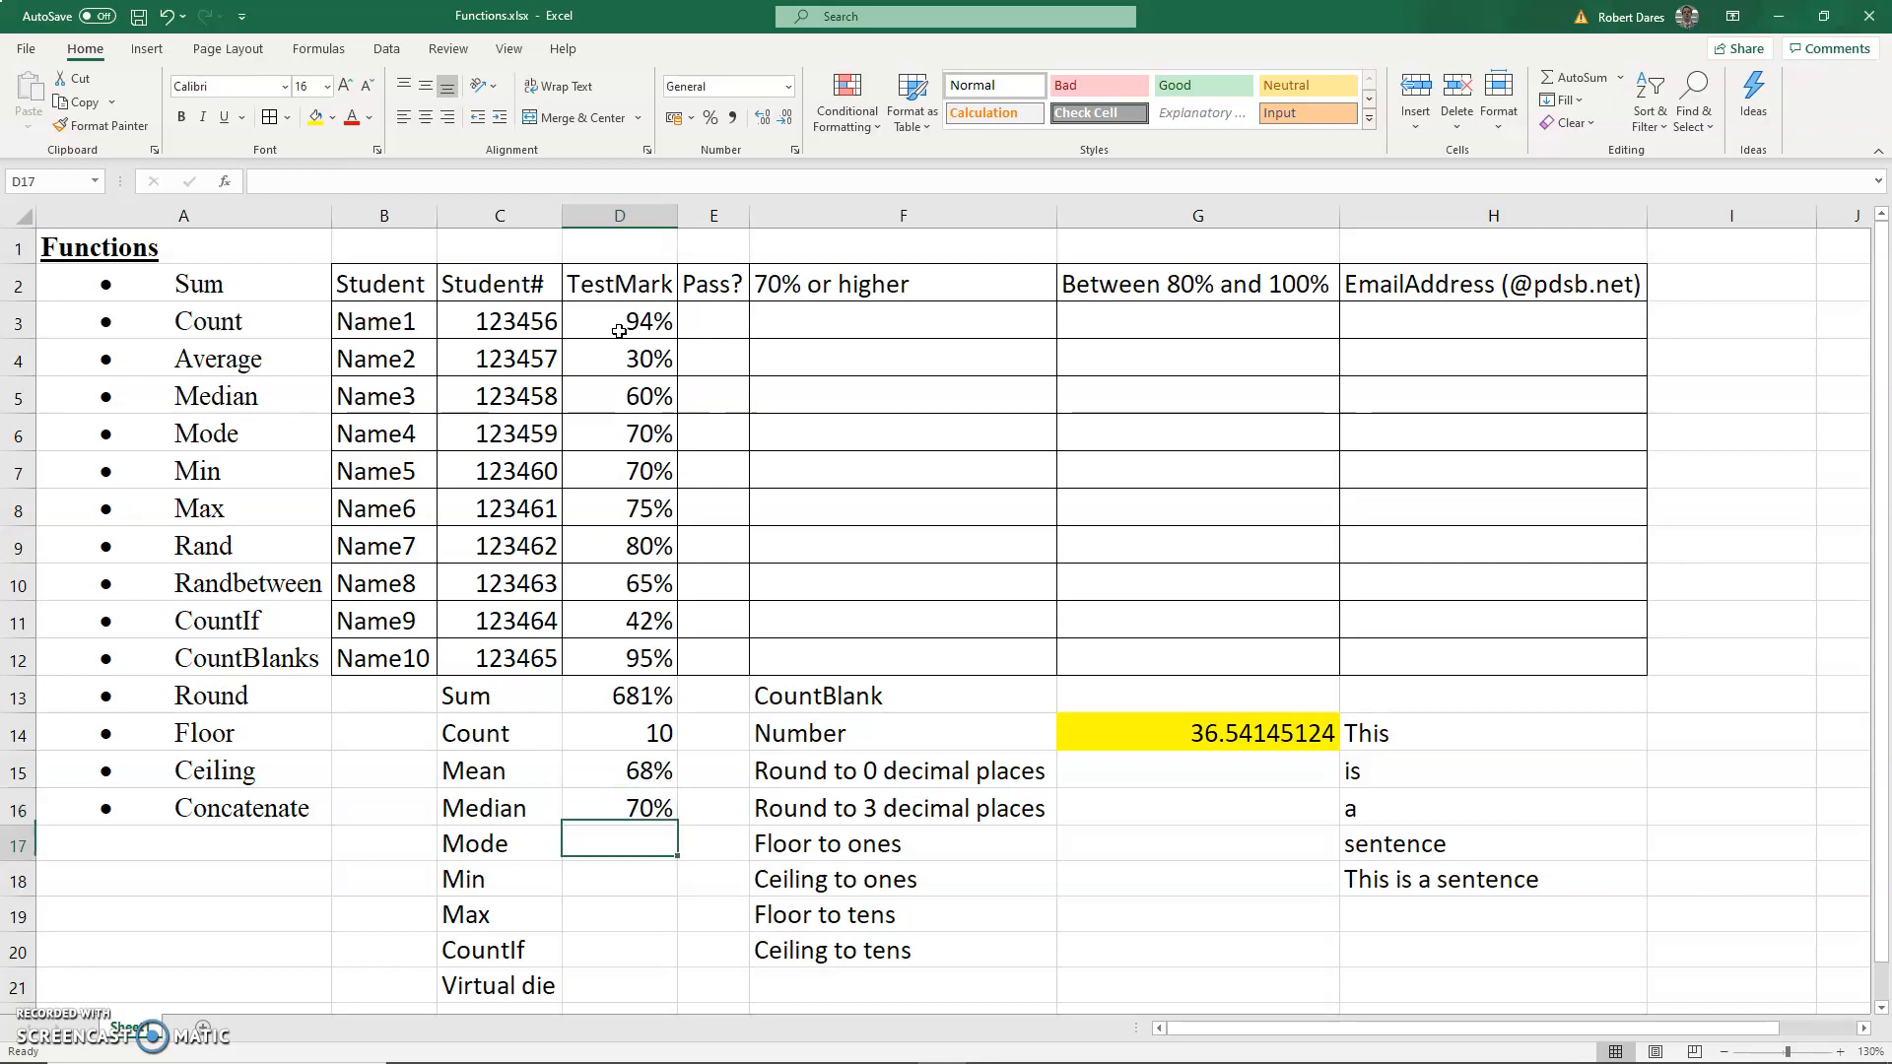
text(=m)
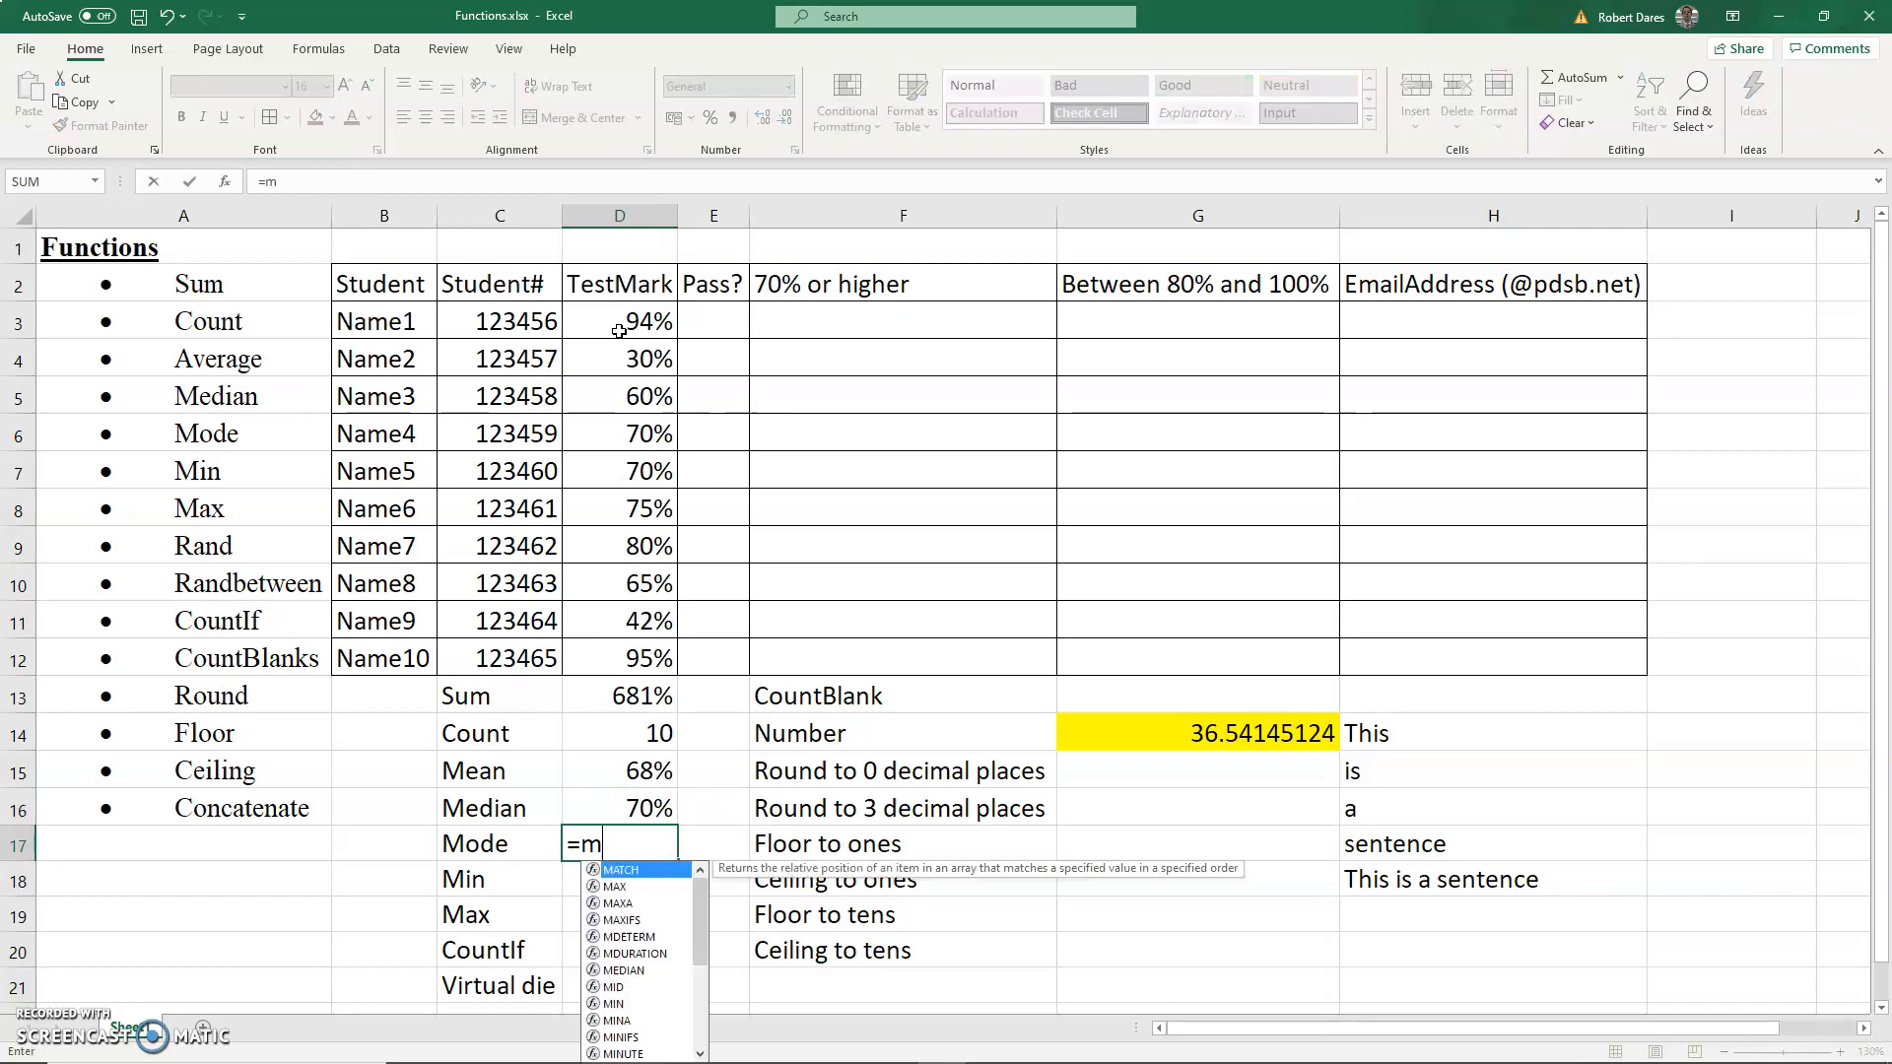
text(ode()
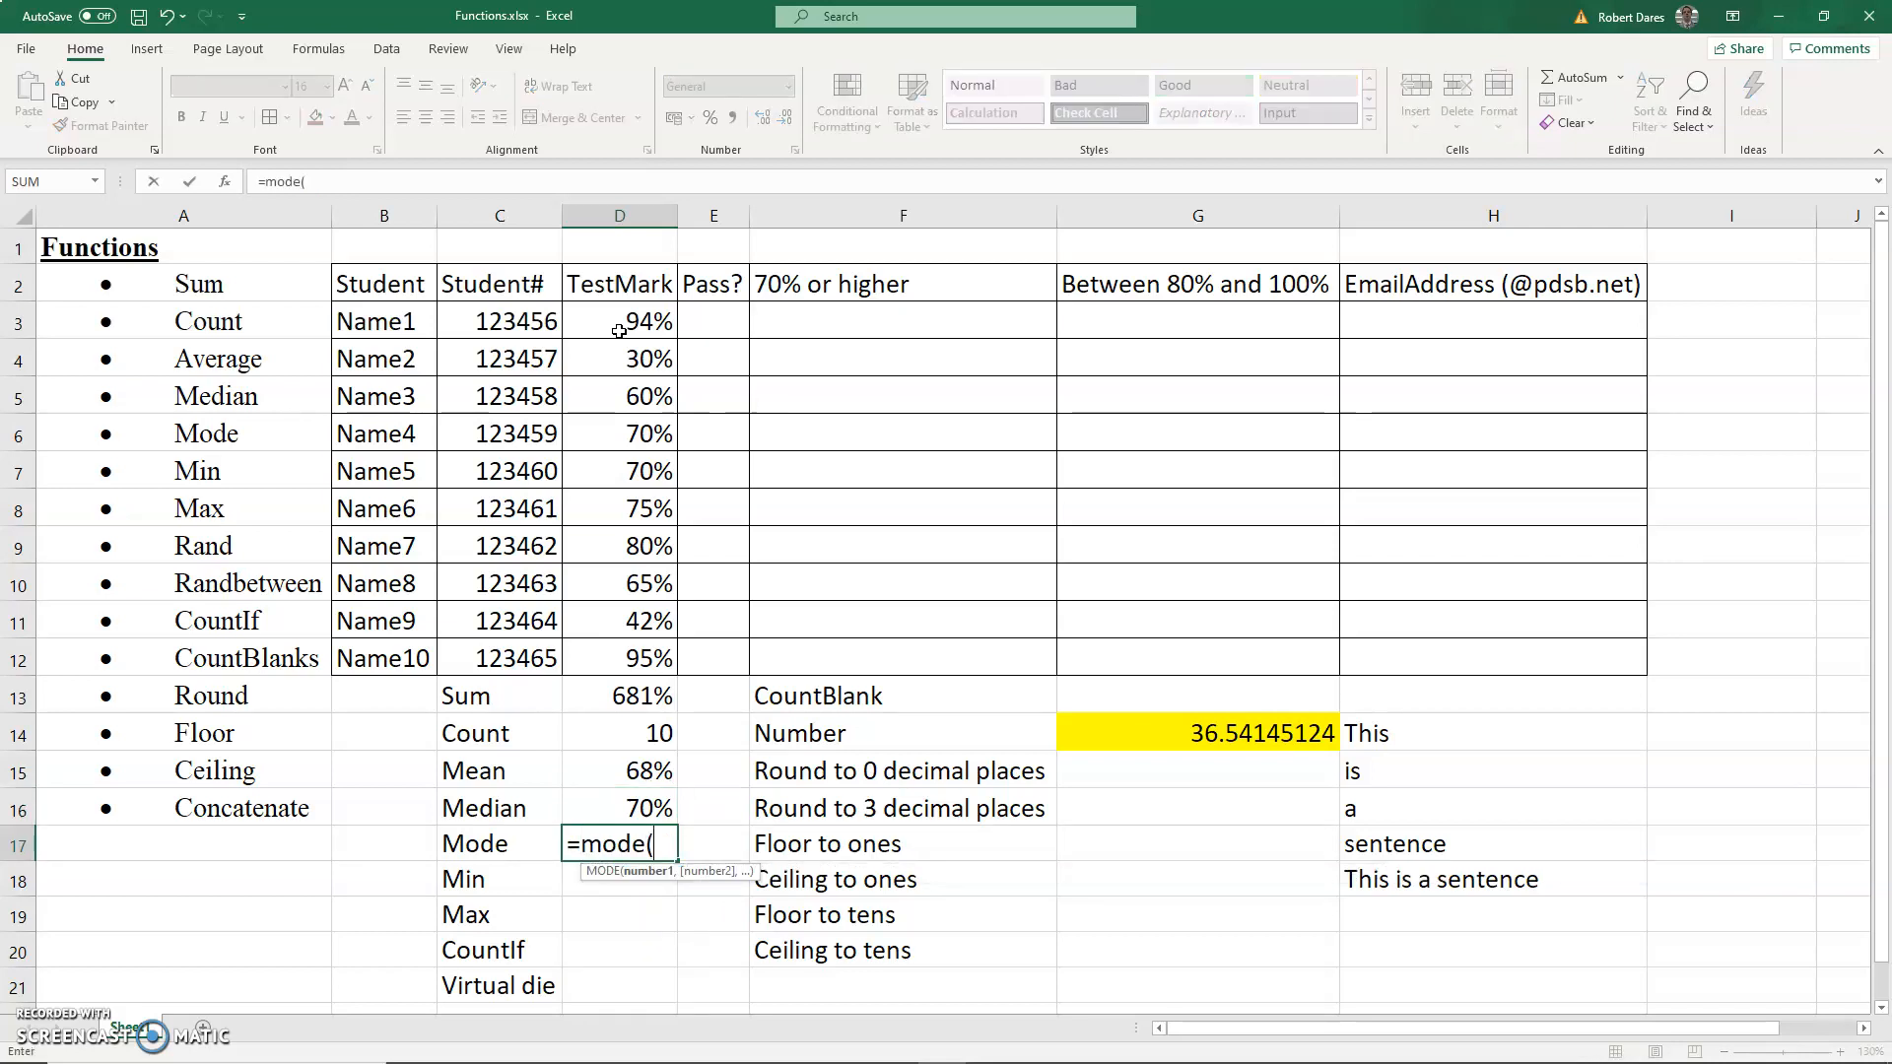
drag(643, 658, 638, 333)
text())
key(Return)
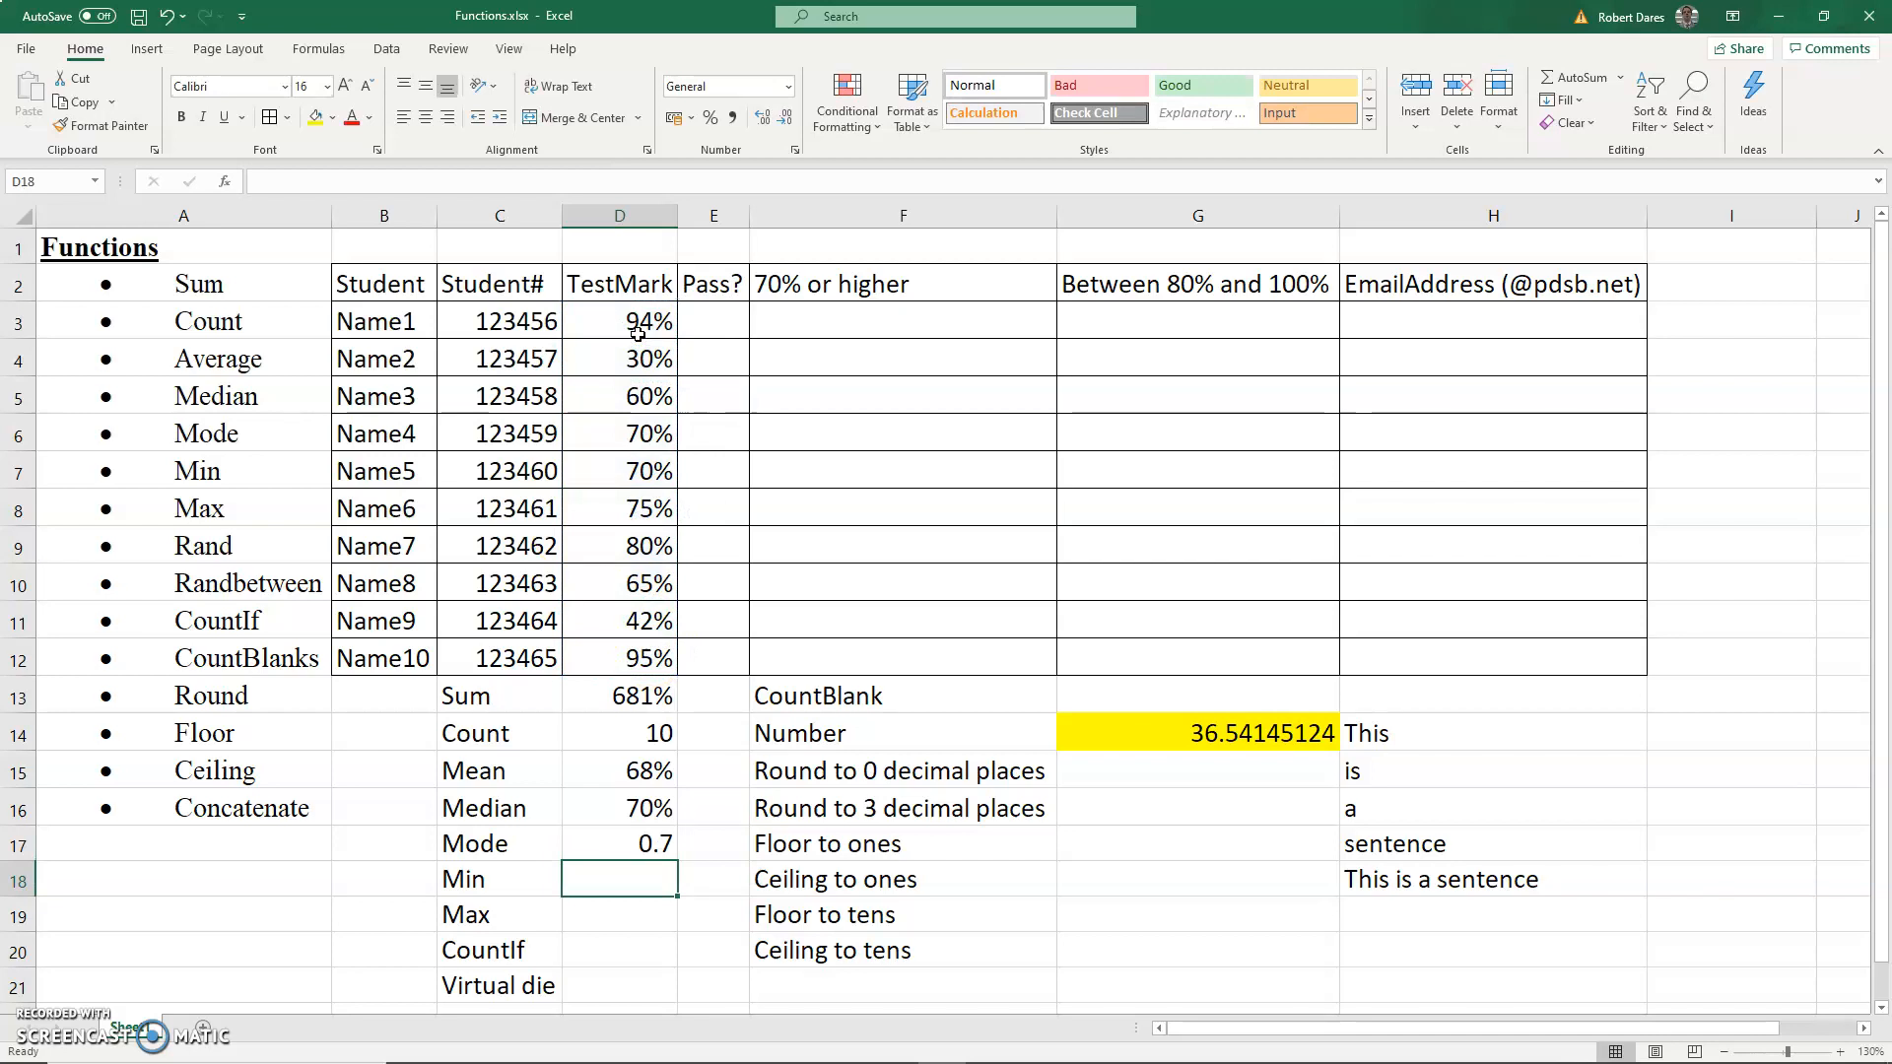
Format the Mode result in cell D17 as a percentage
key(Up)
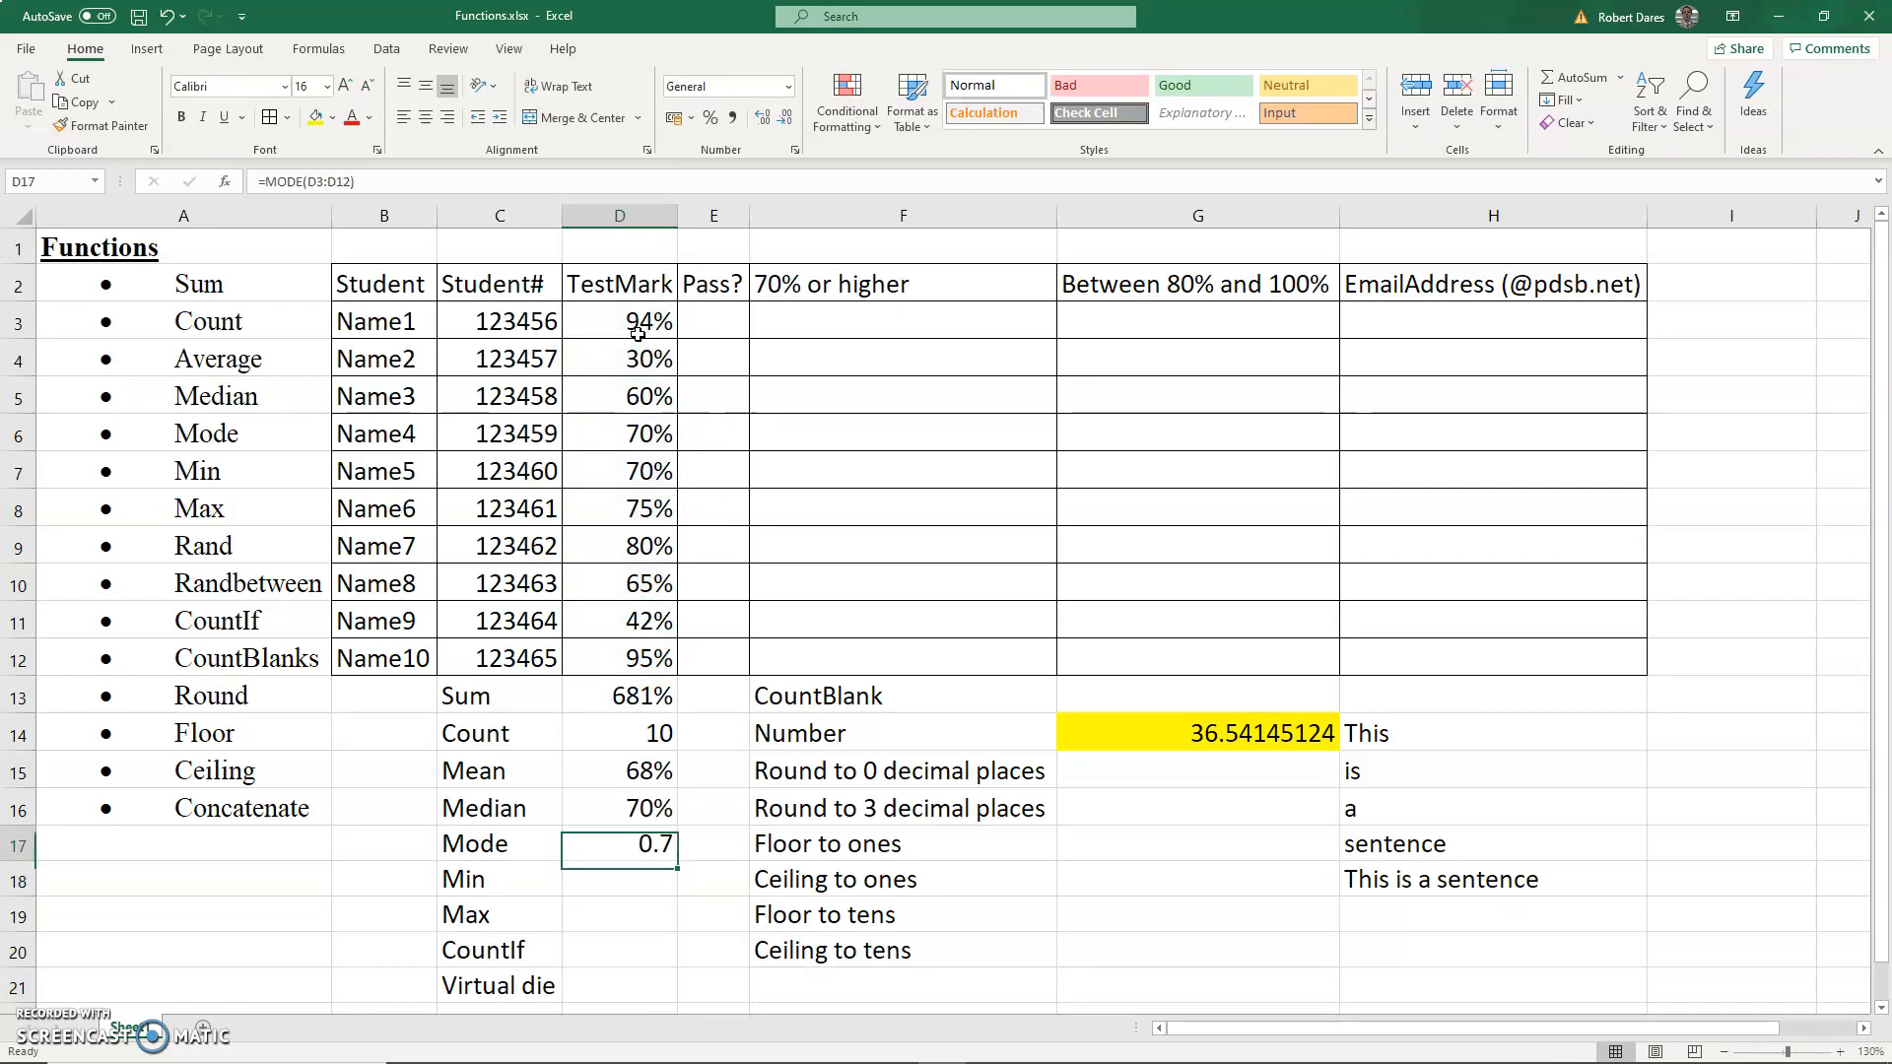
key(Down)
key(Up)
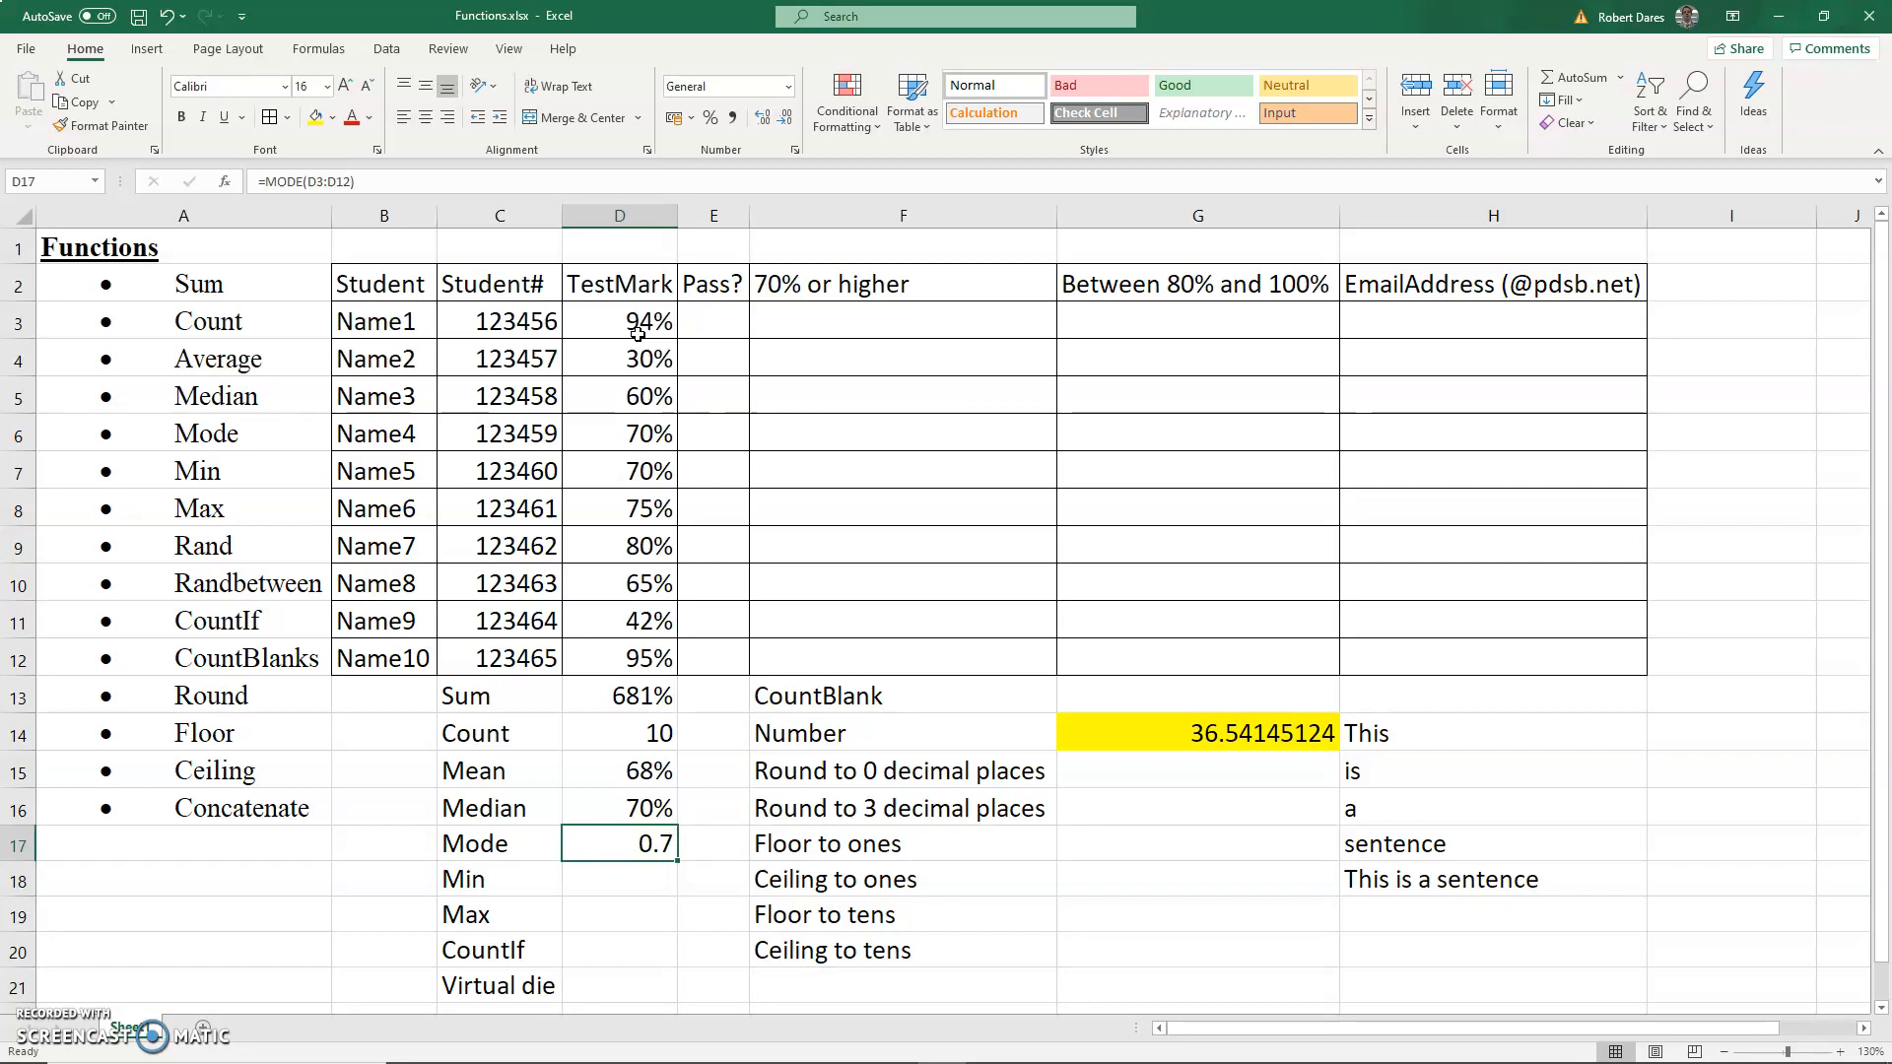
key(Down)
key(Up)
click(790, 87)
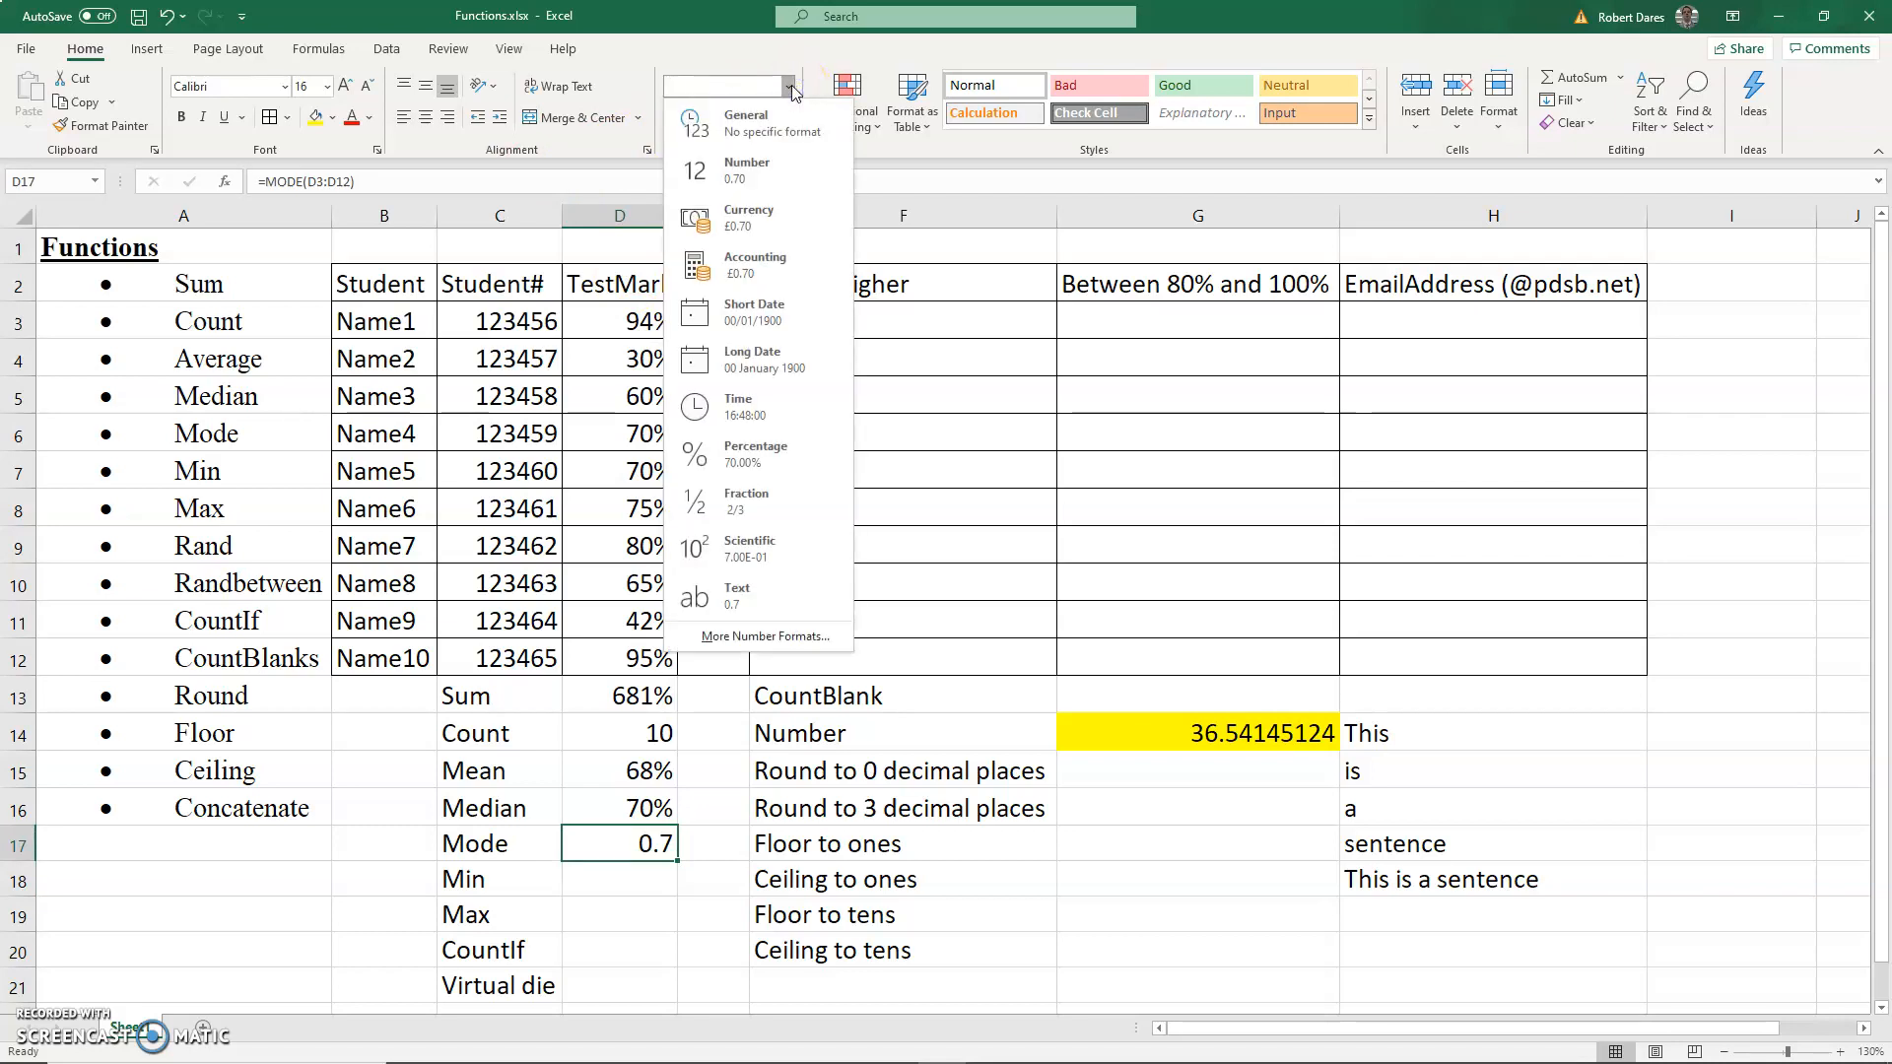
click(790, 87)
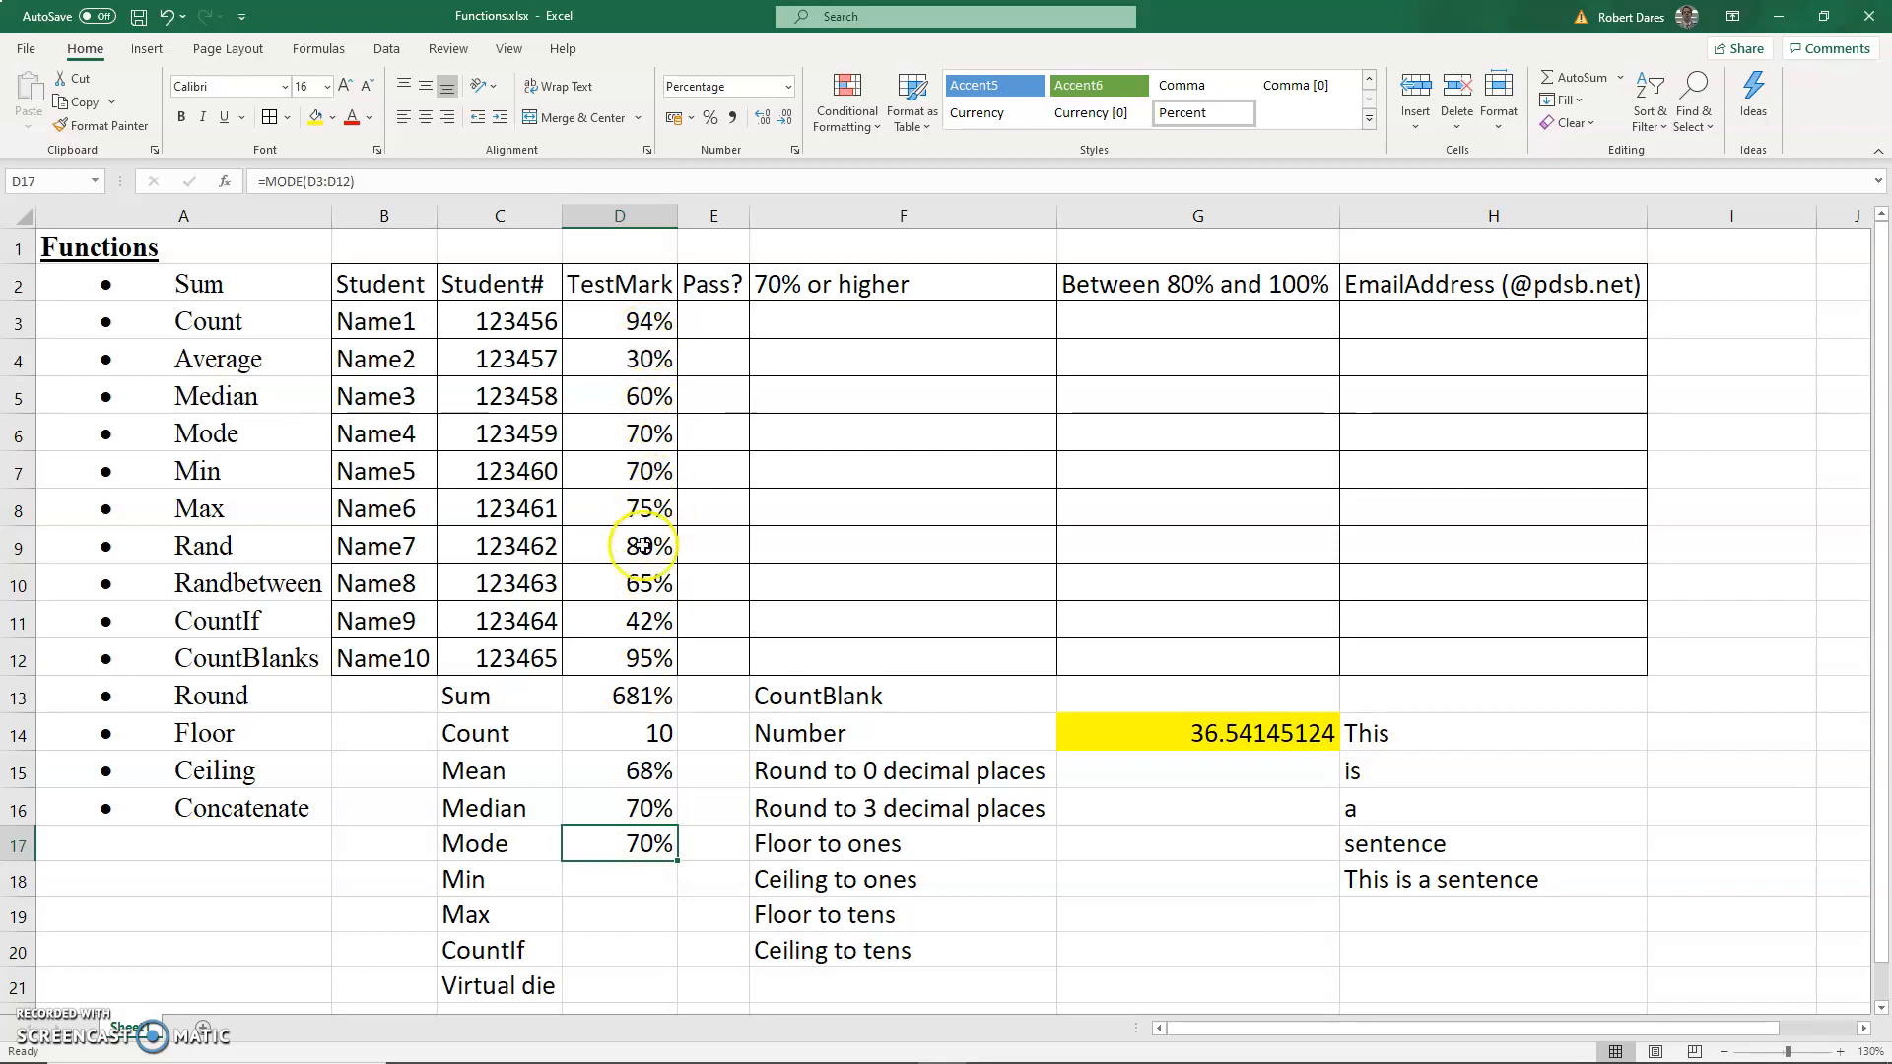
Enter =MIN(D3:D12) in cell D18 to find the lowest test mark
click(630, 879)
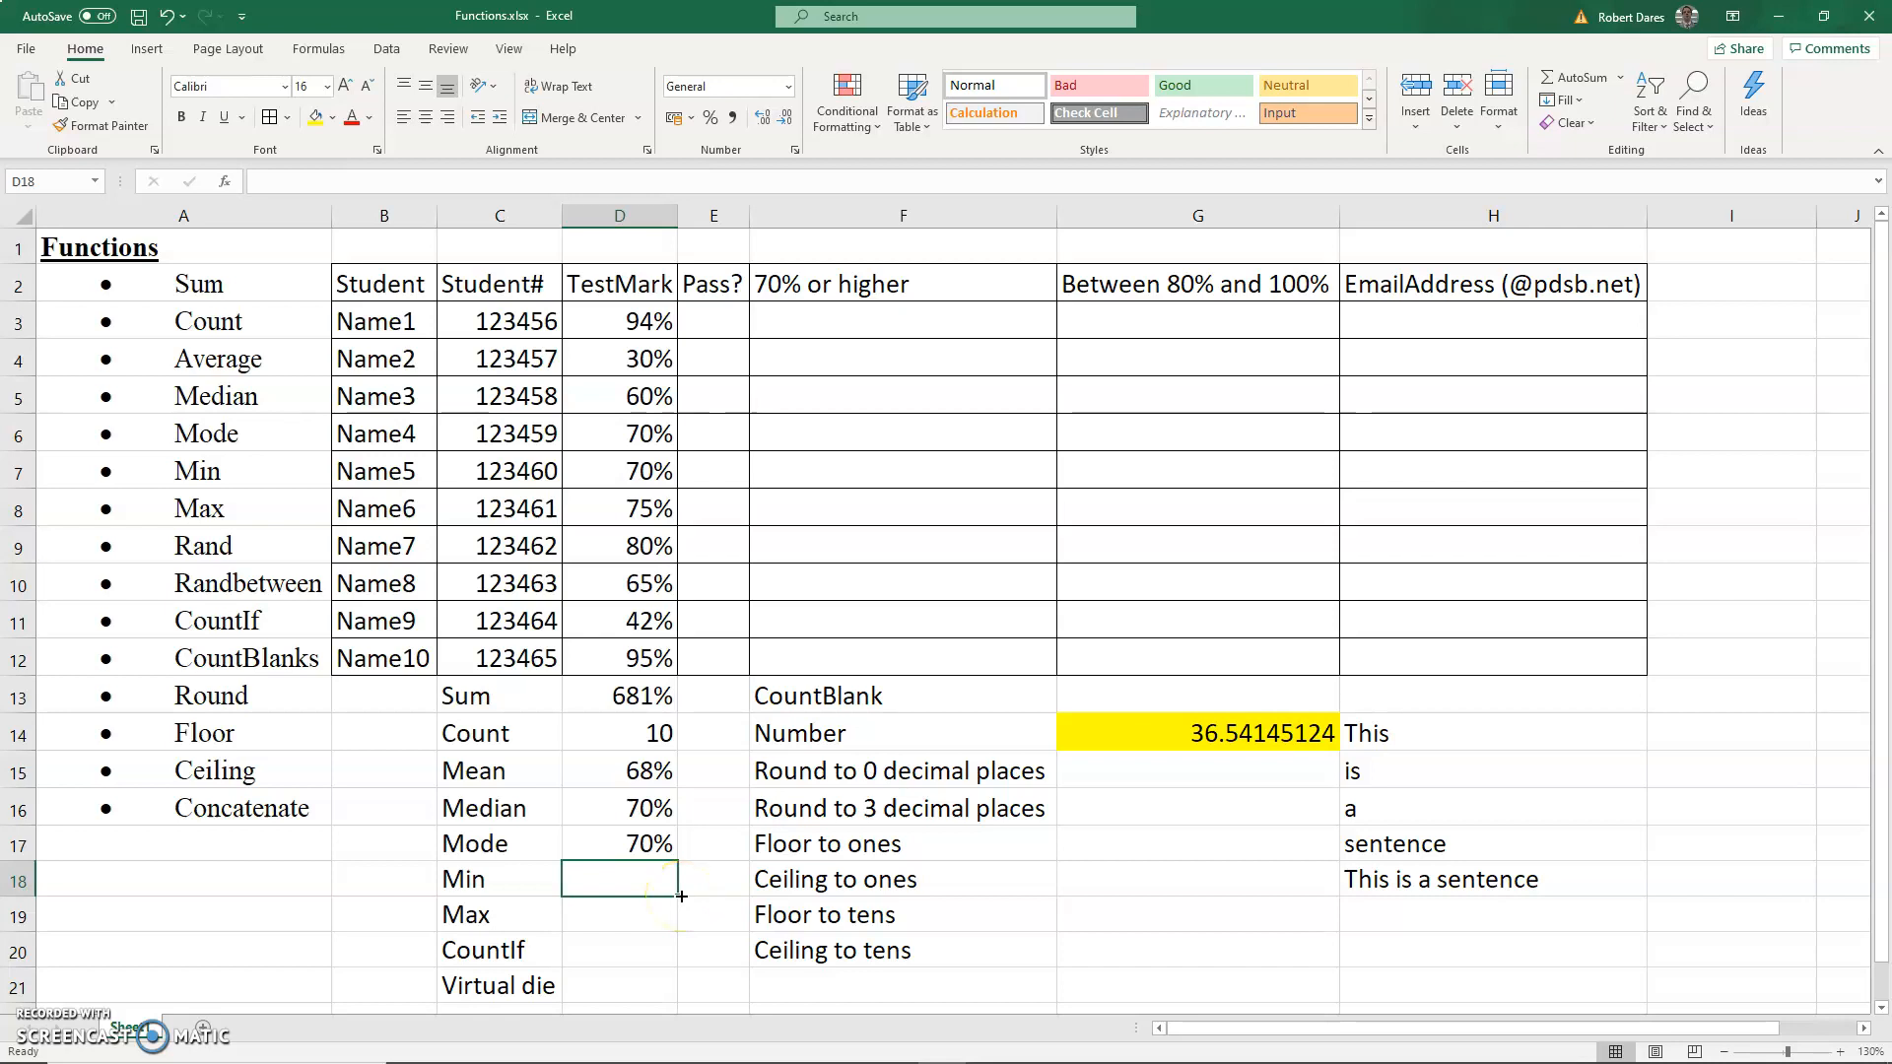
text(=min)
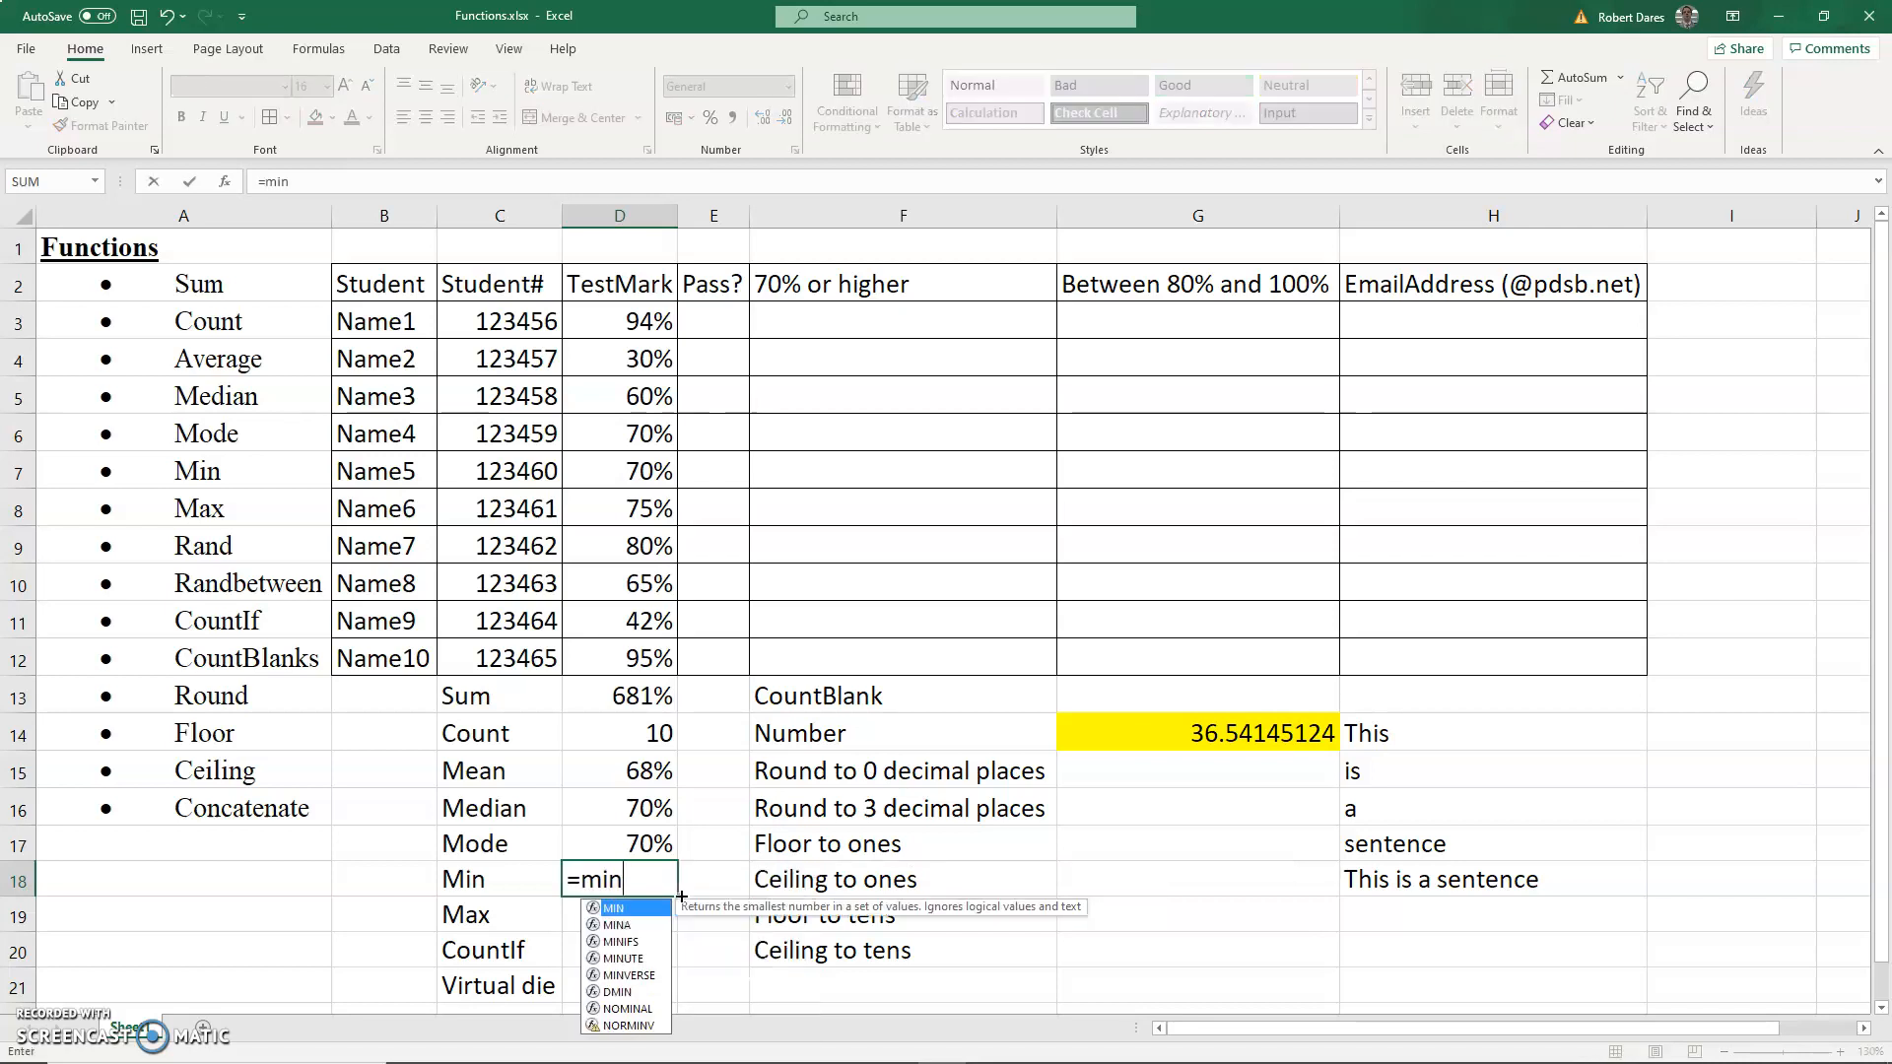
text(()
click(638, 645)
drag(639, 645, 629, 326)
key(Return)
key(Up)
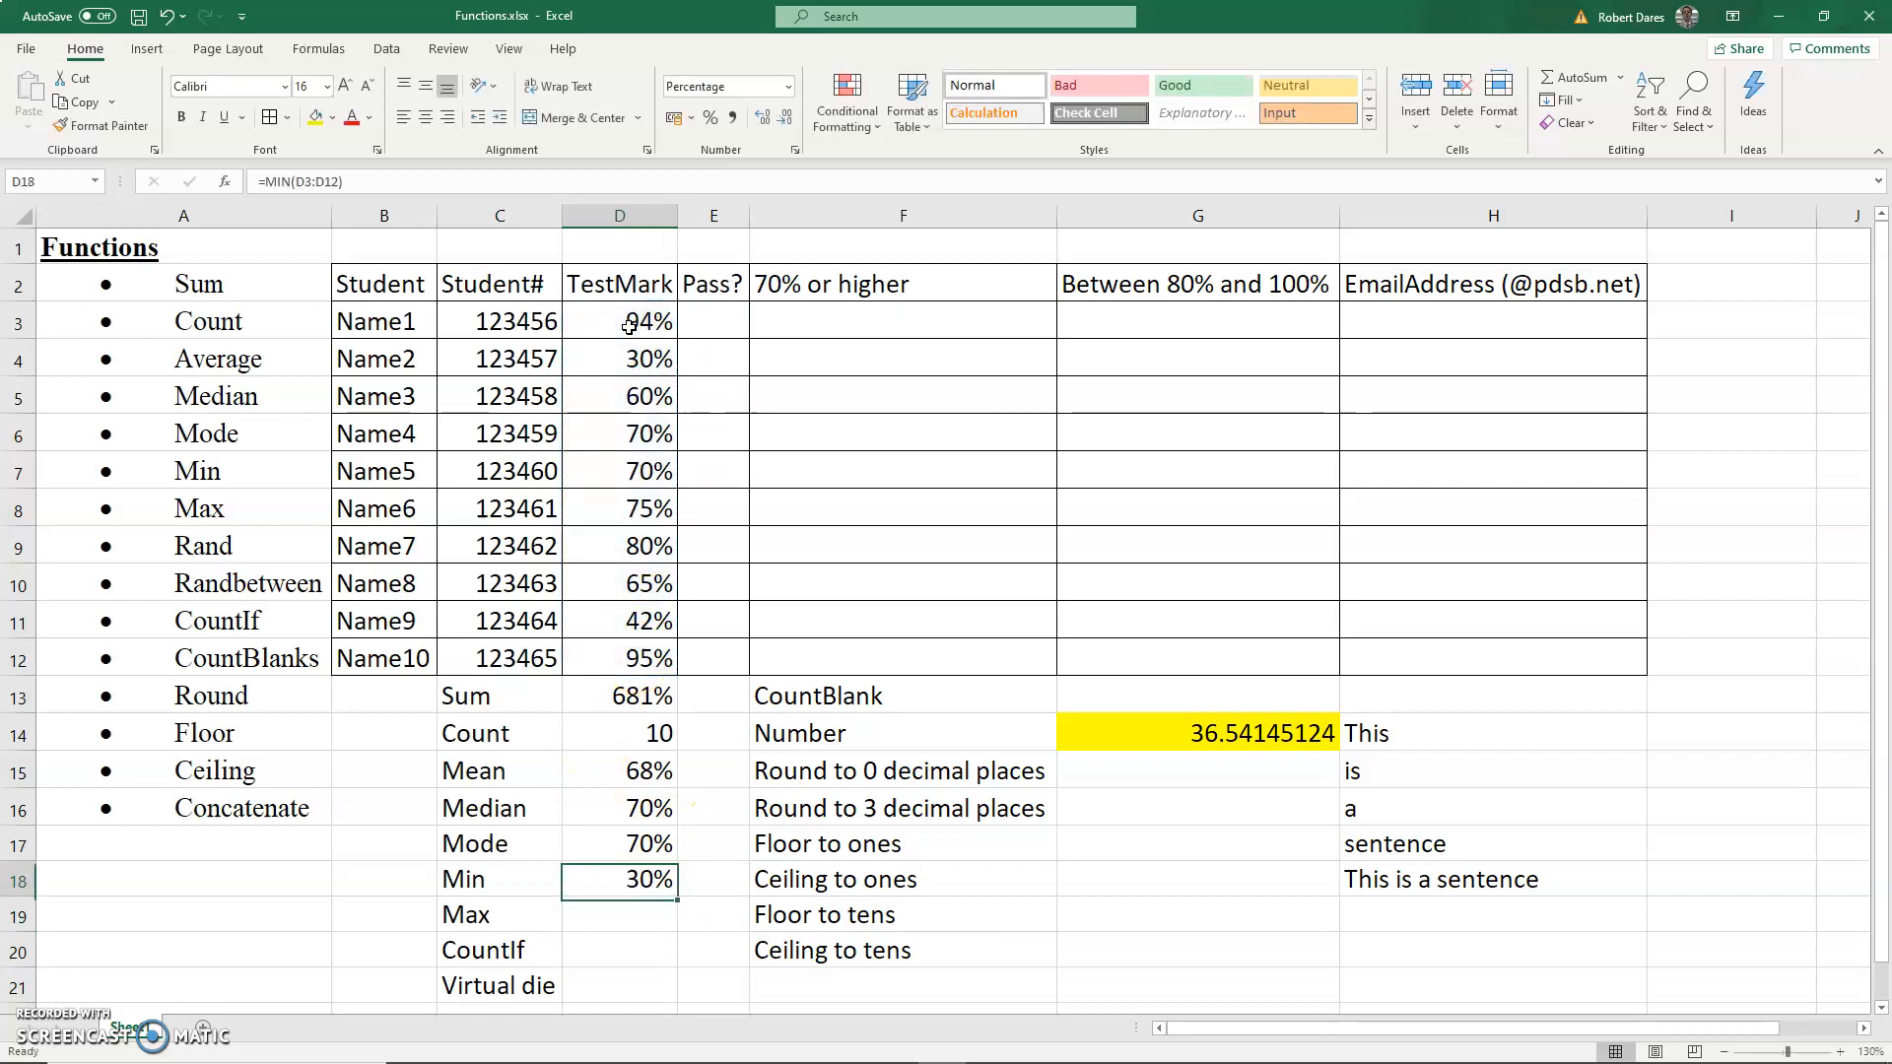
Enter =MAX(D3:D12) in cell D19 to find the highest test mark
key(Down)
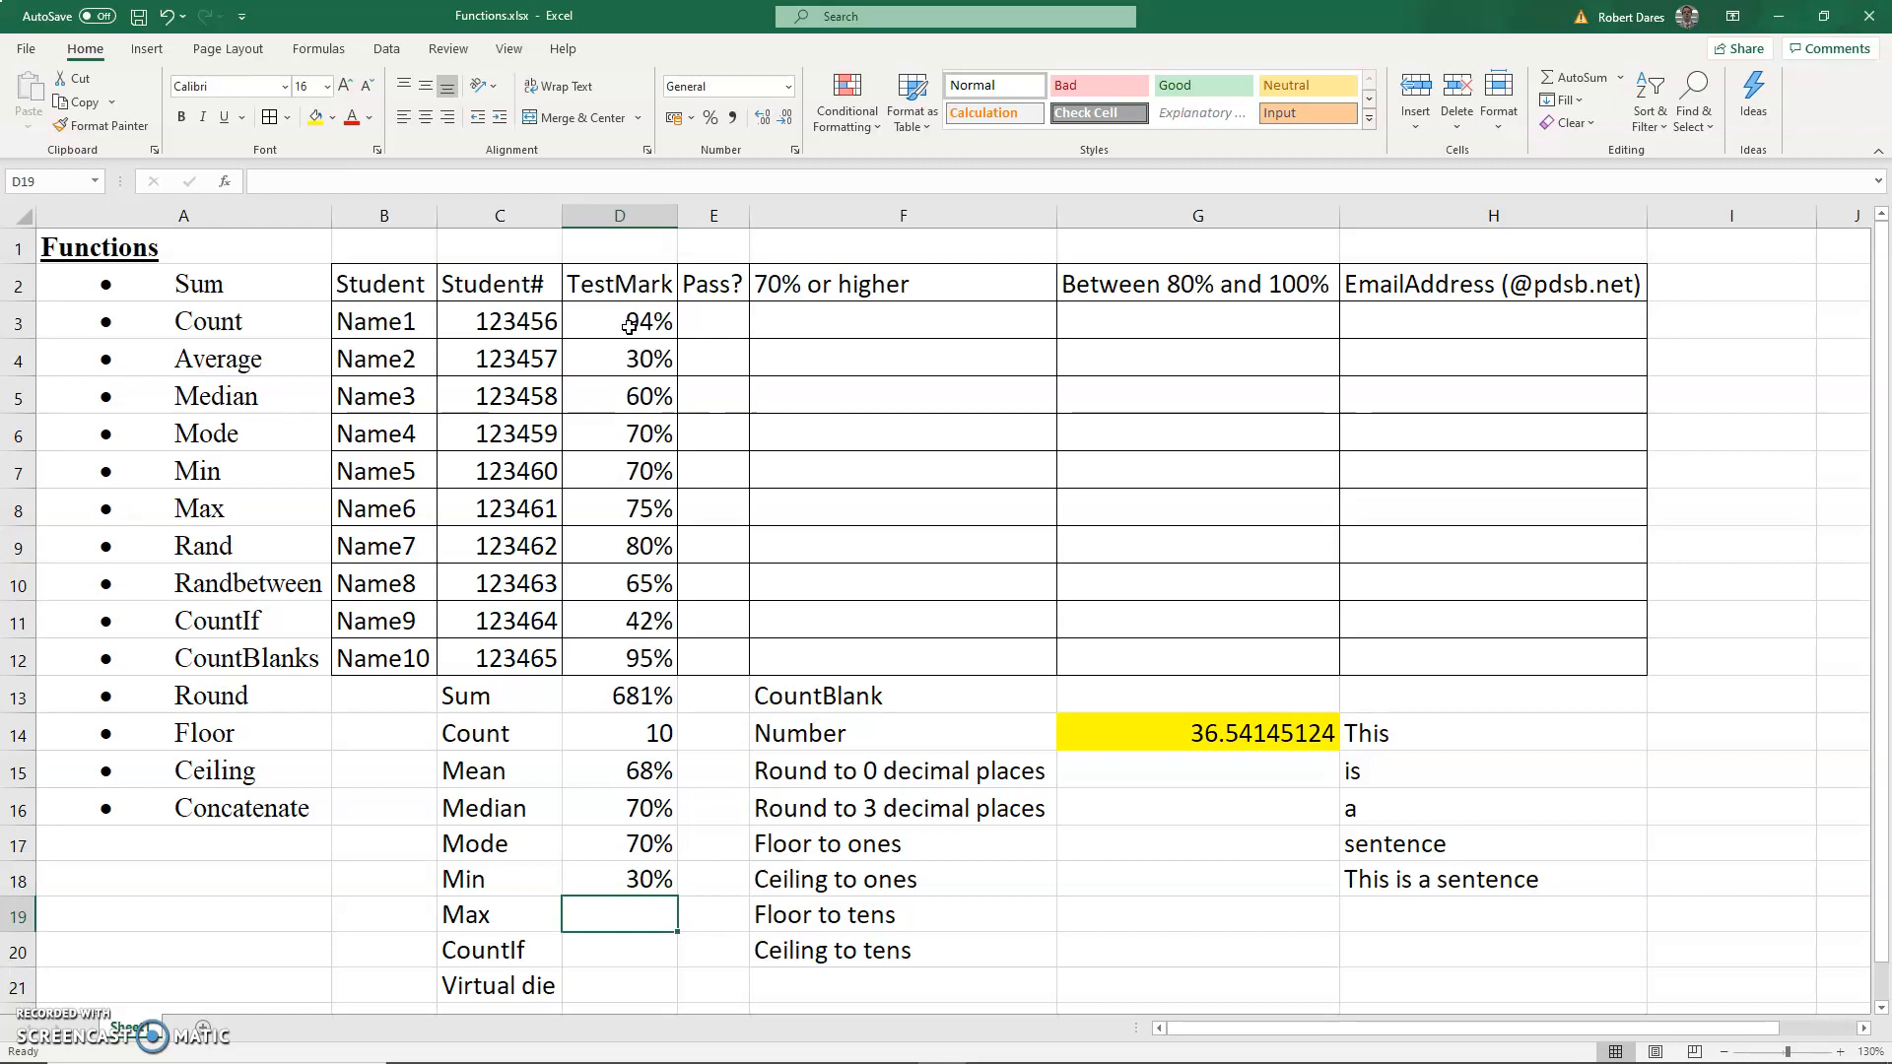
text(=max()
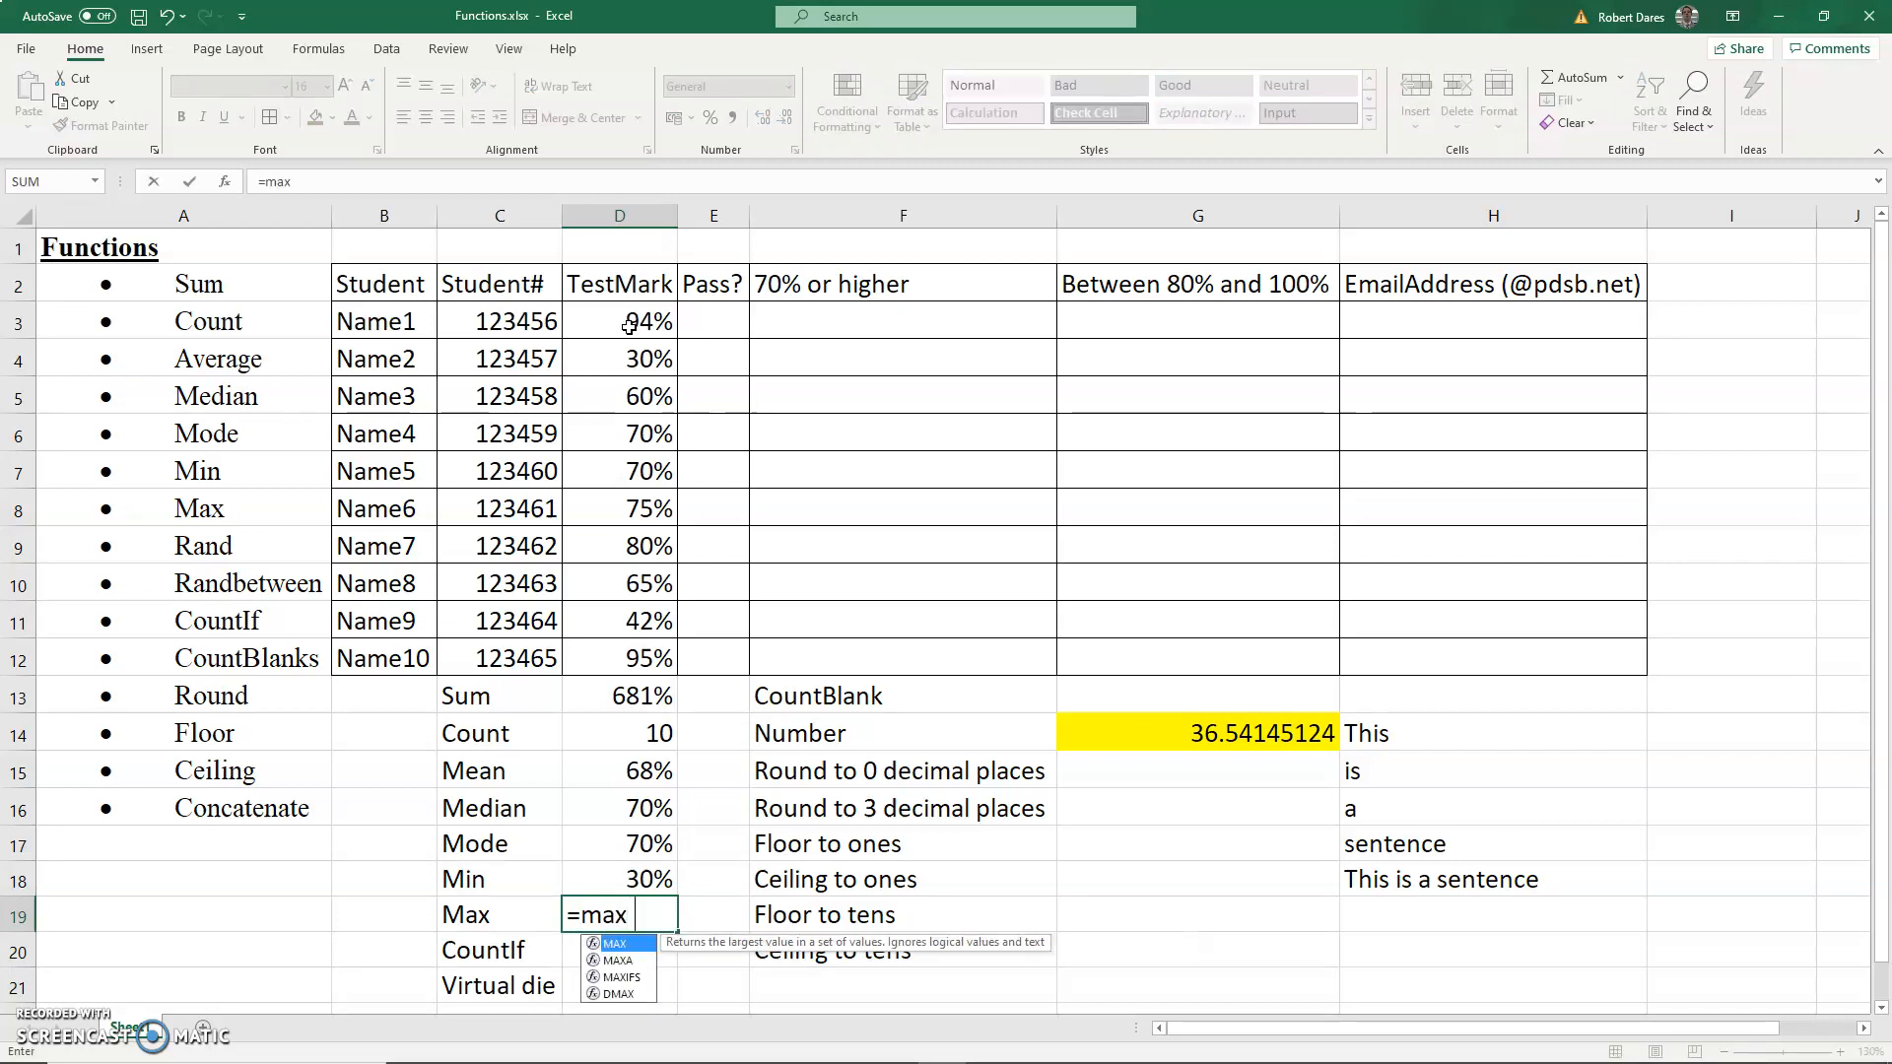
drag(641, 647, 624, 317)
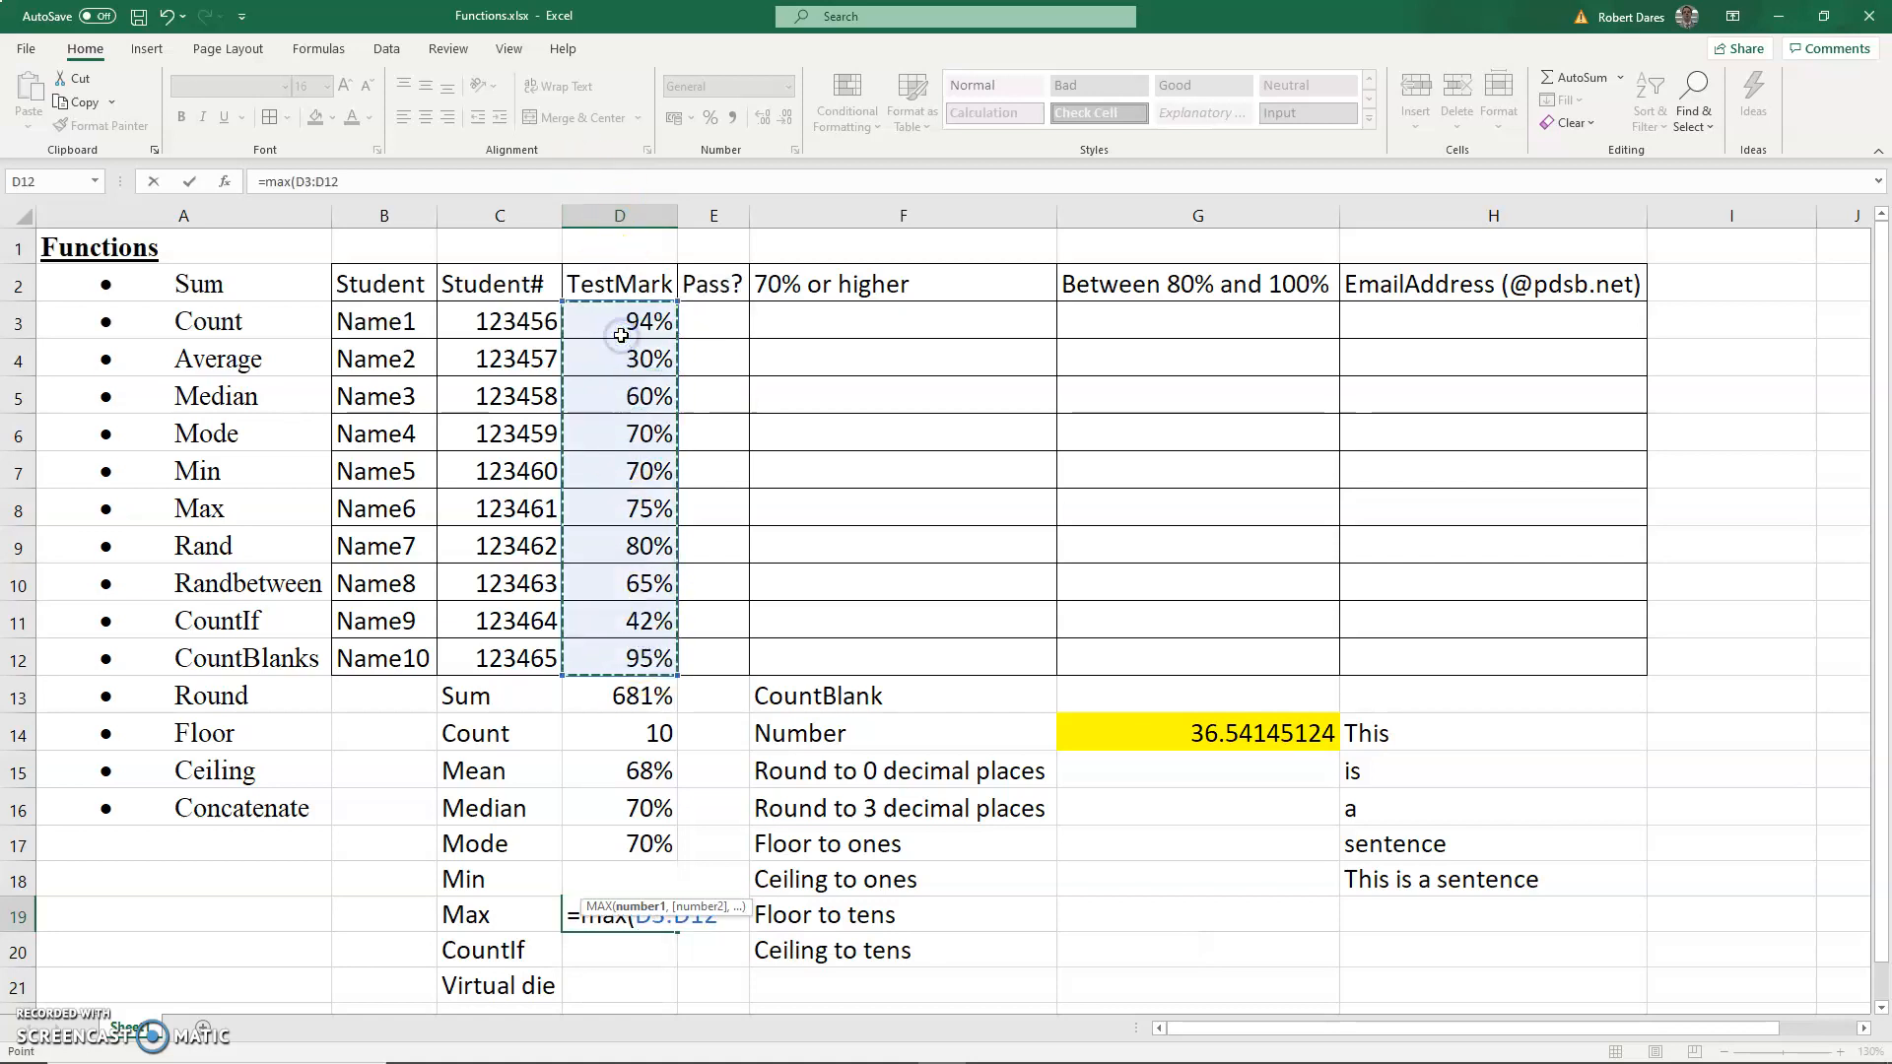
key(Return)
key(Up)
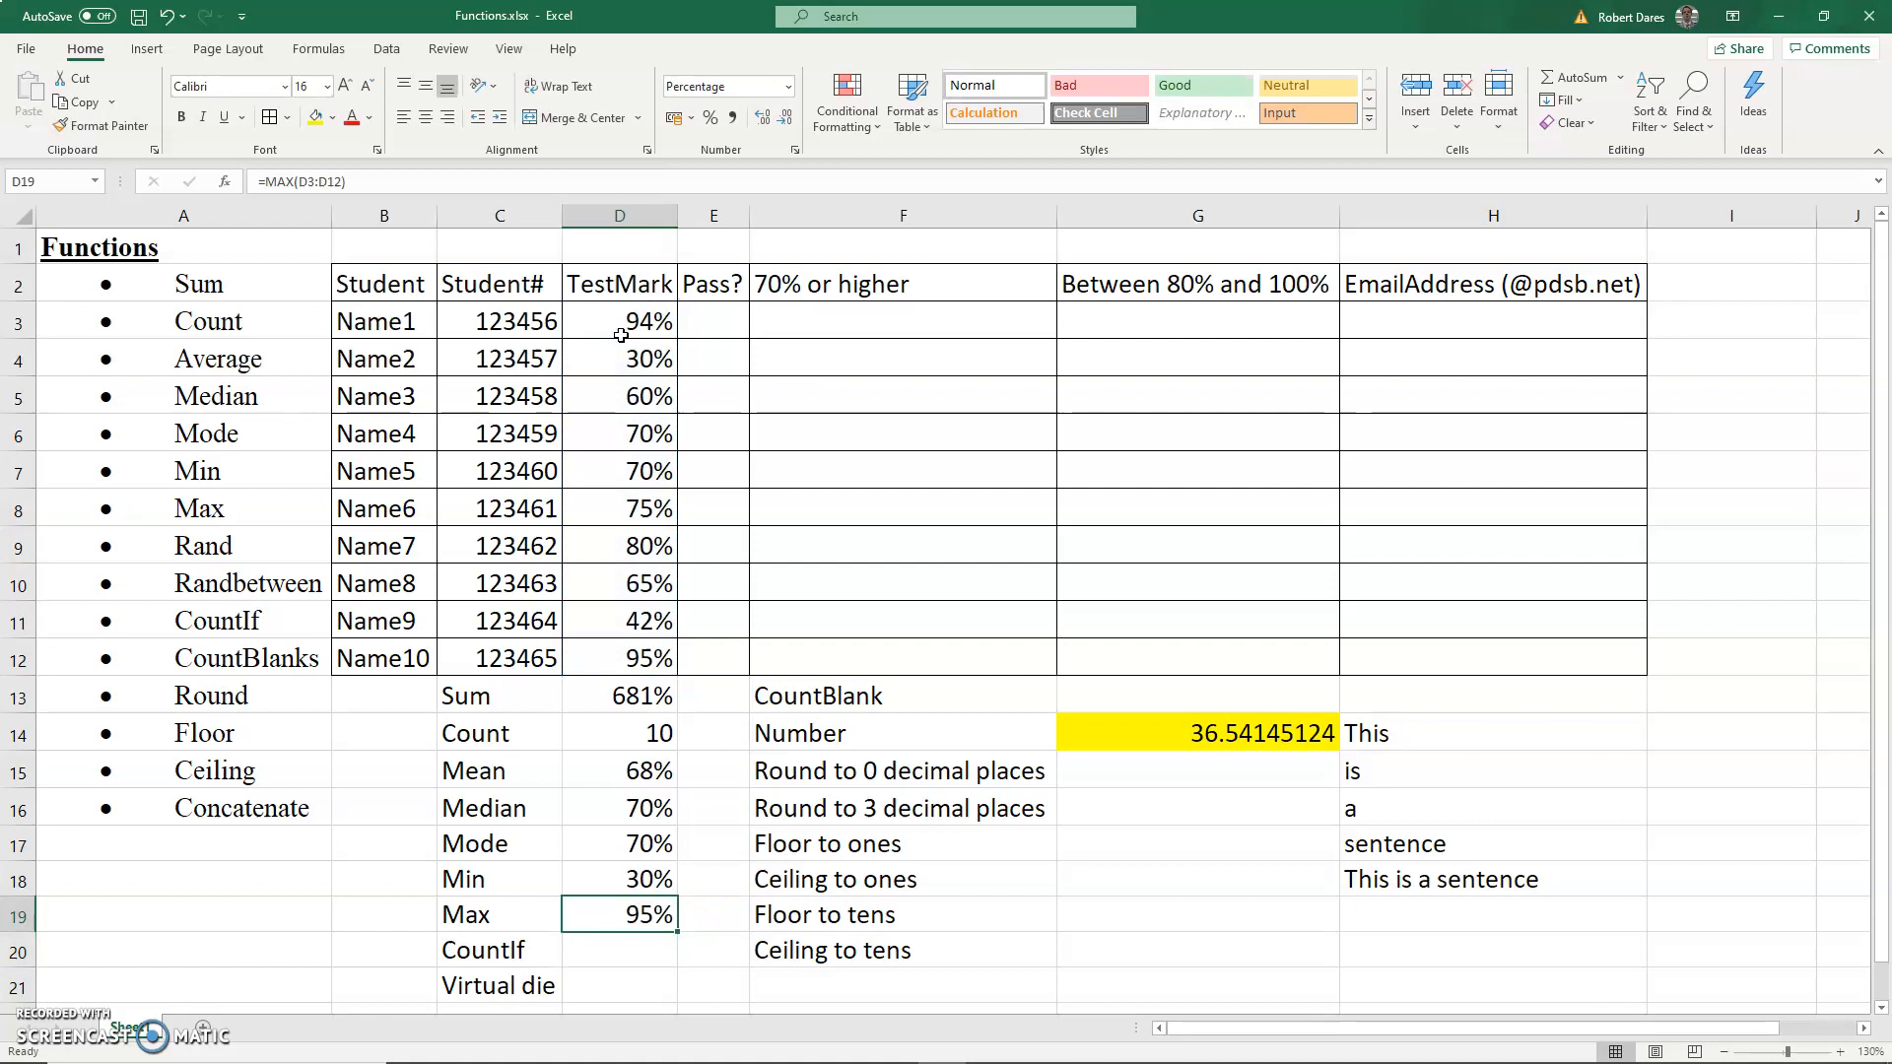
Start a COUNTIF formula in cell D20 with the test marks D3:D12 as its range
key(Down)
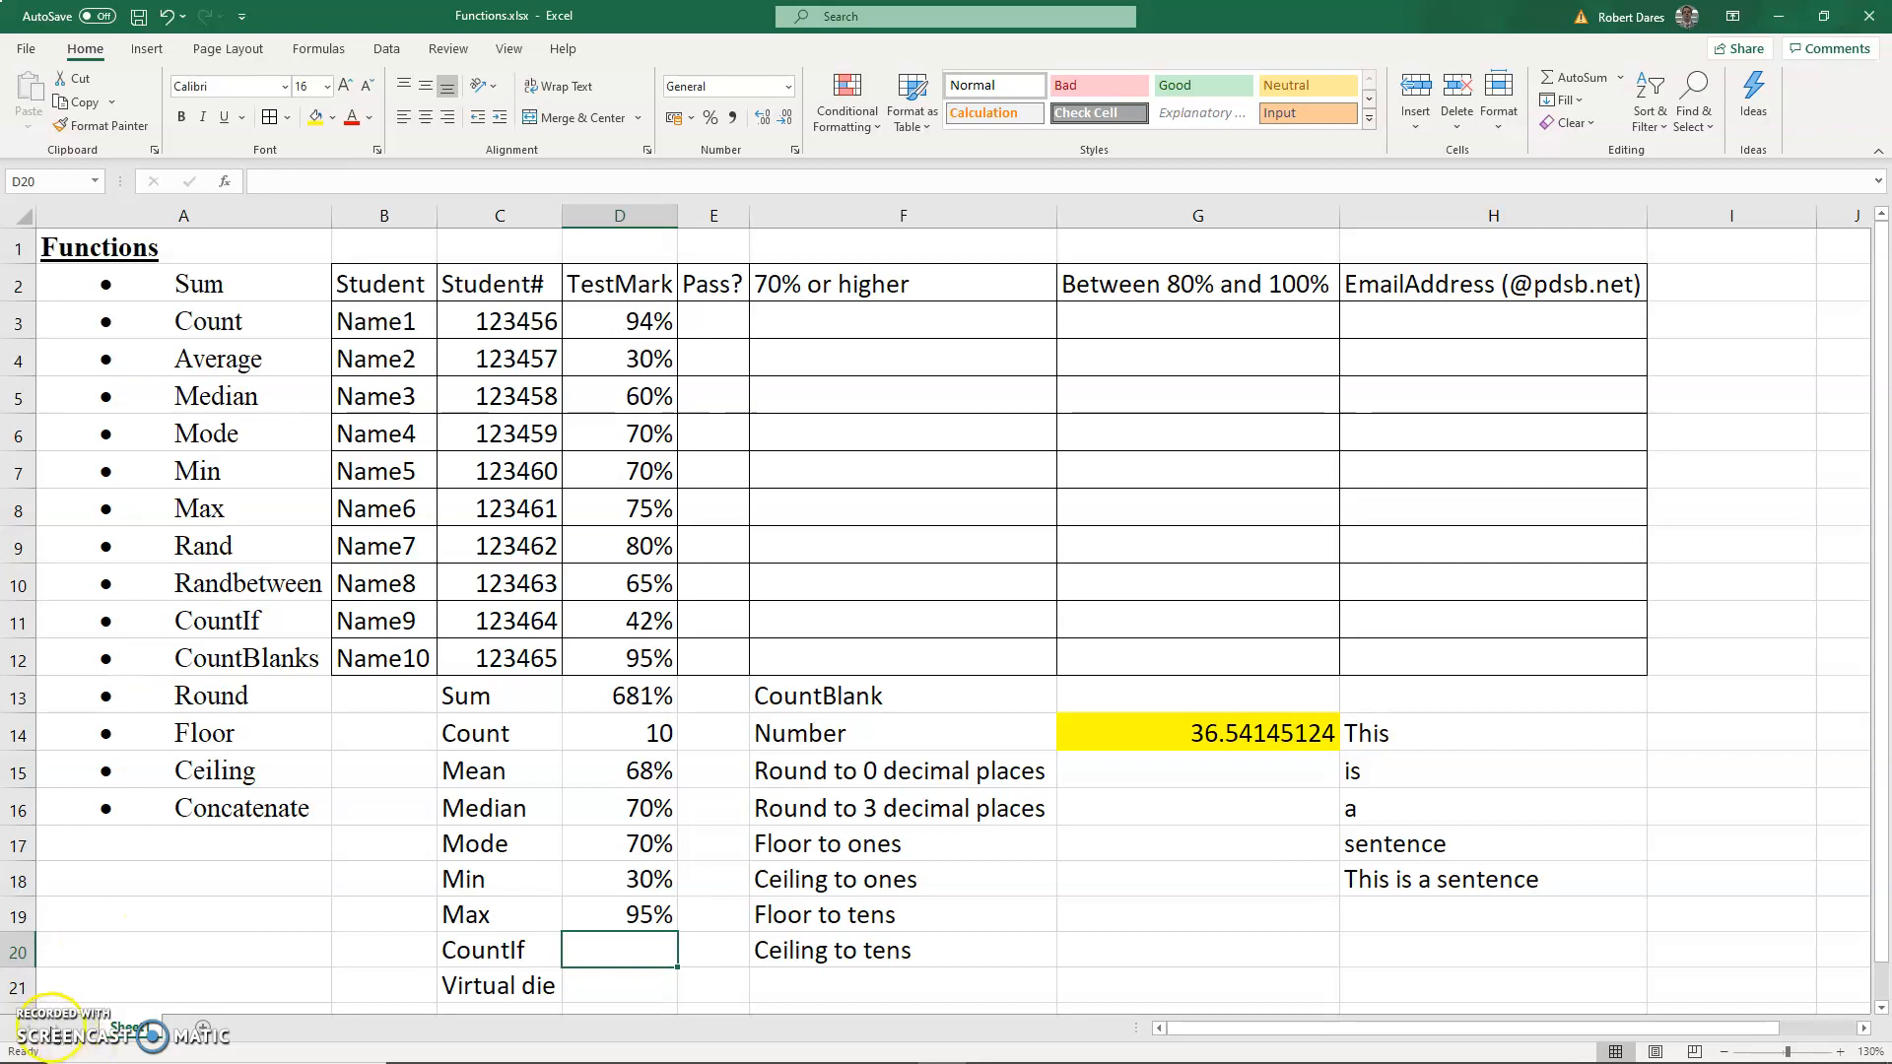
click(629, 943)
text(=coun)
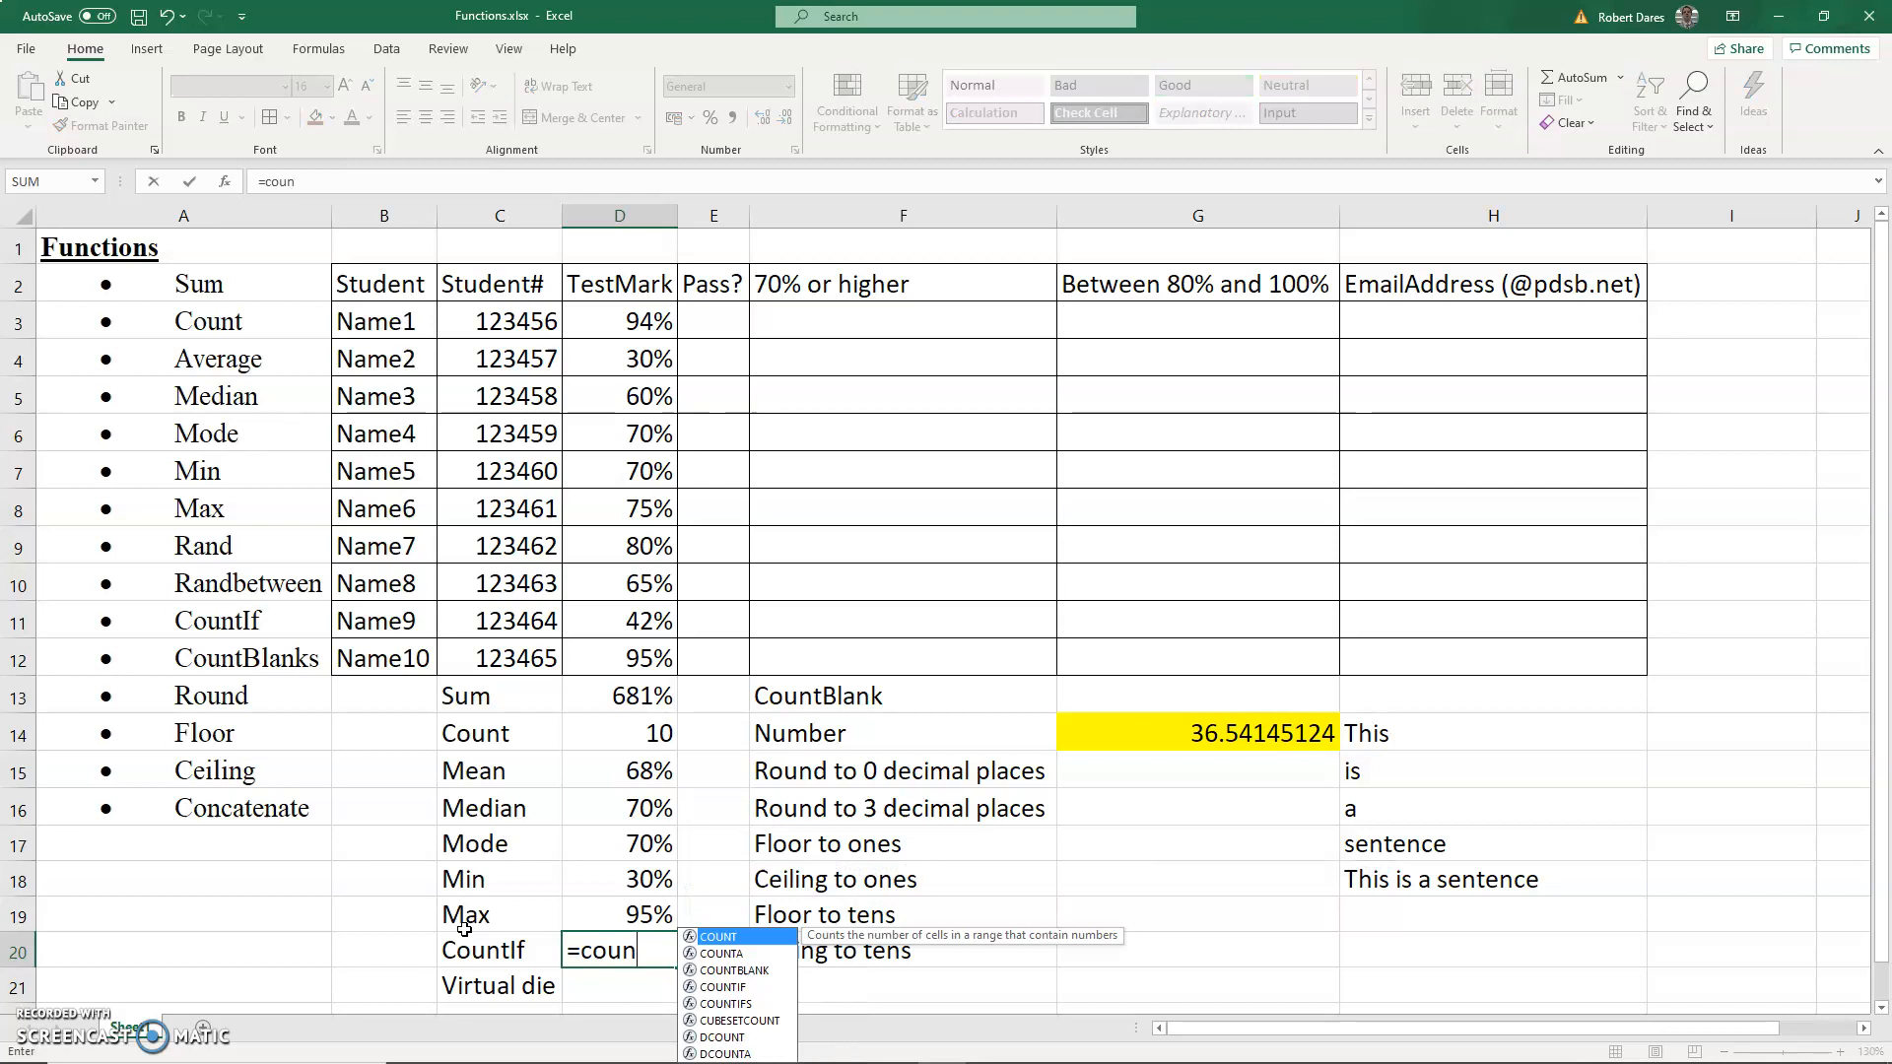
text(ti)
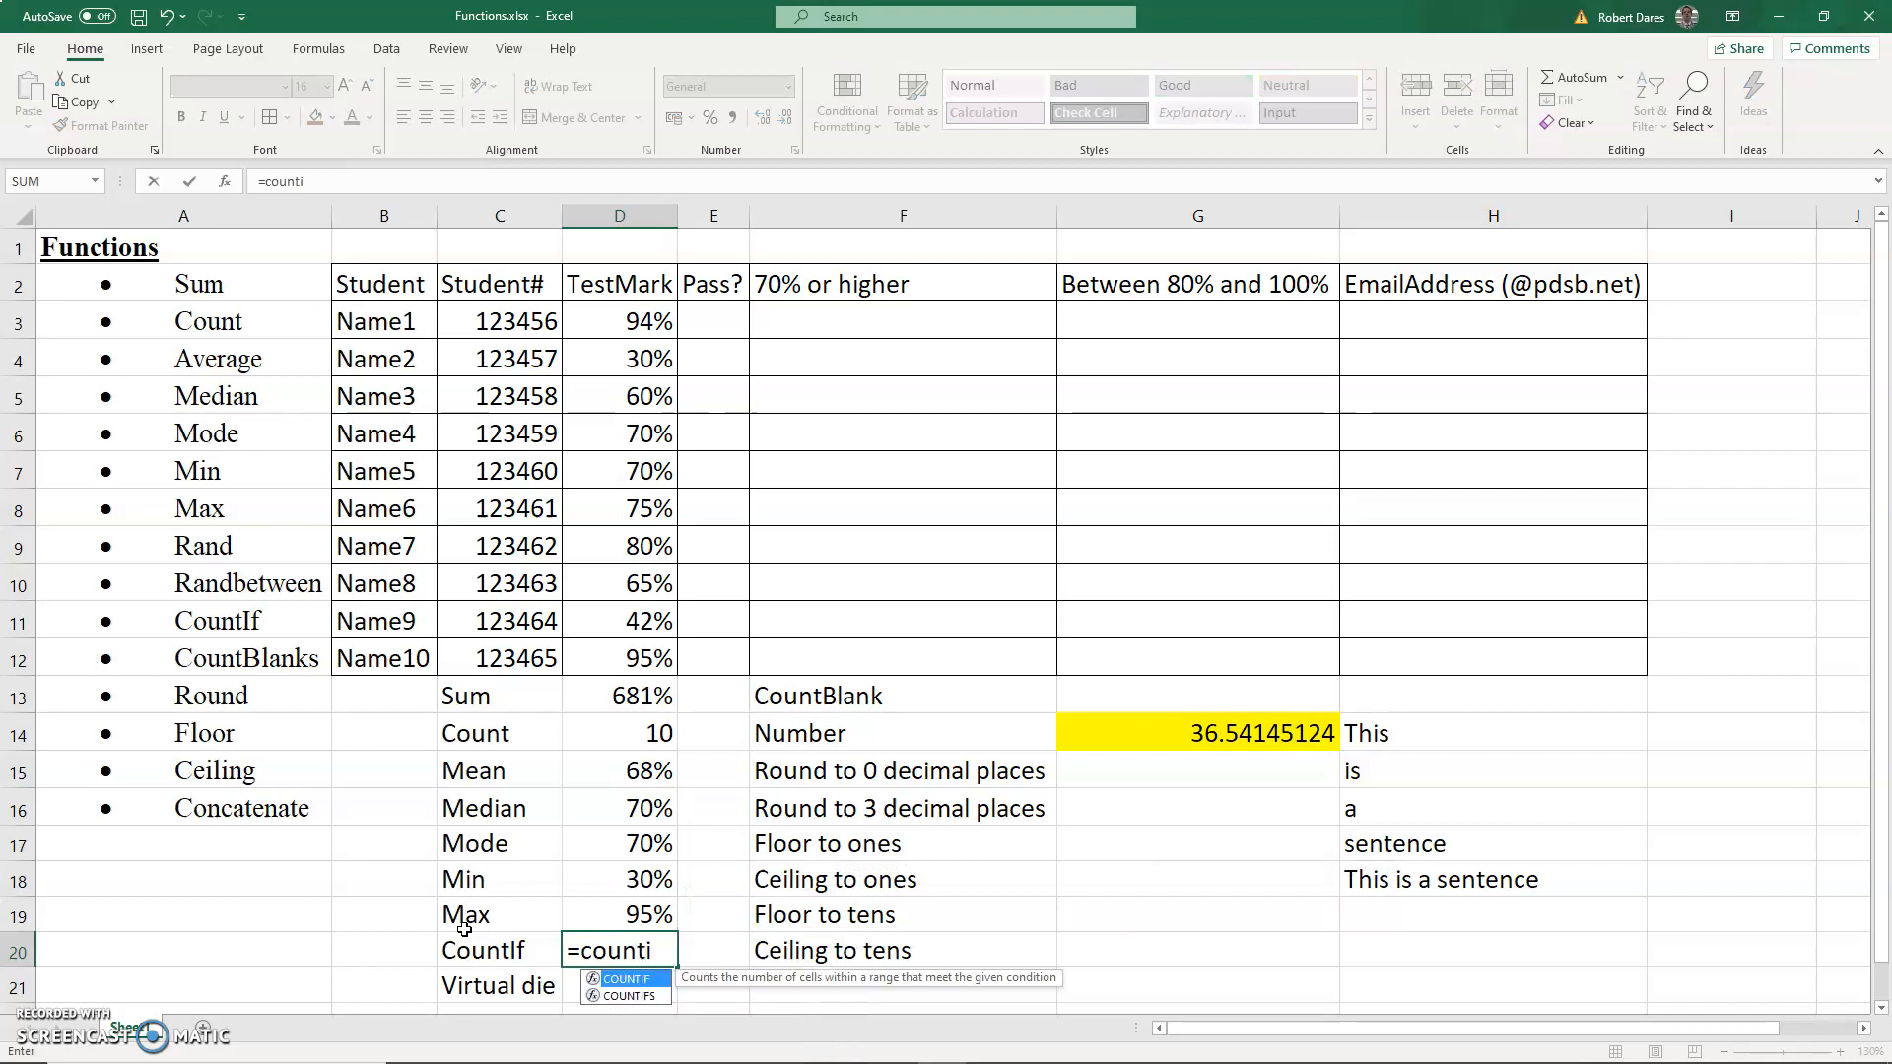
text(f()
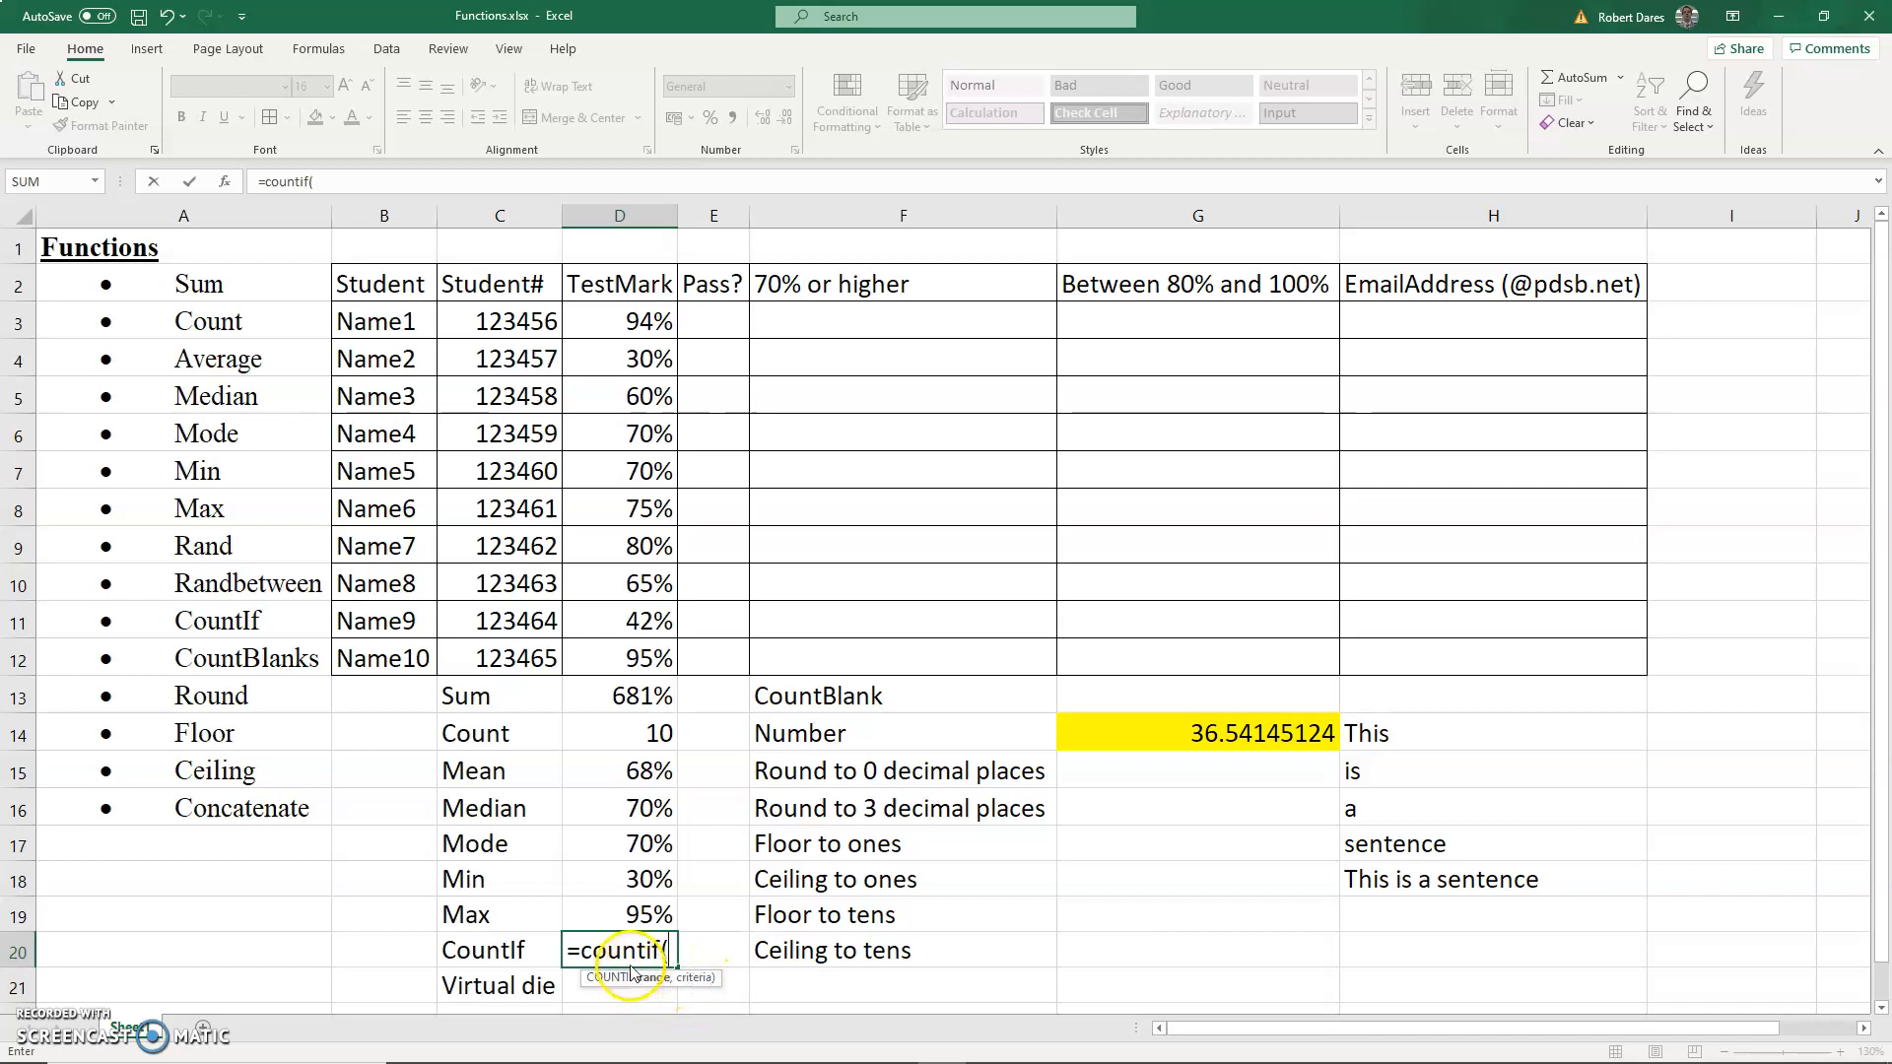
drag(627, 669, 622, 322)
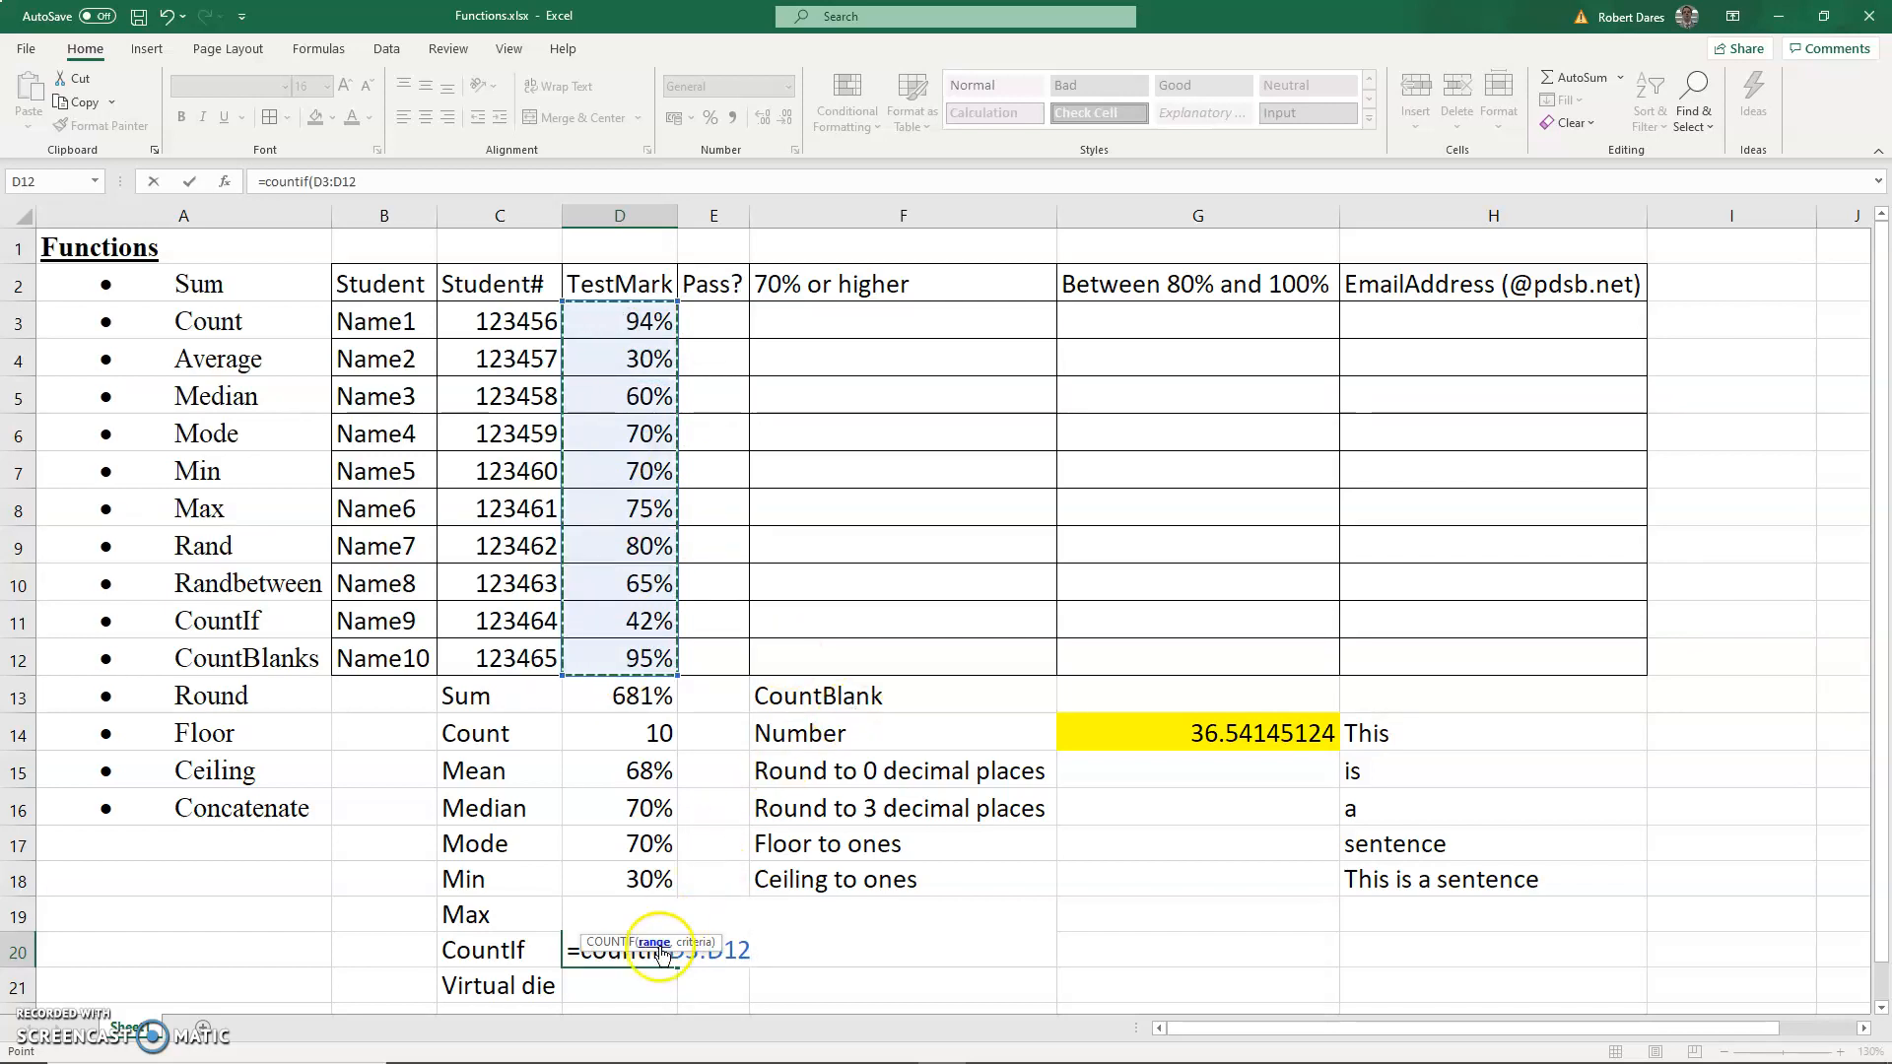
click(692, 947)
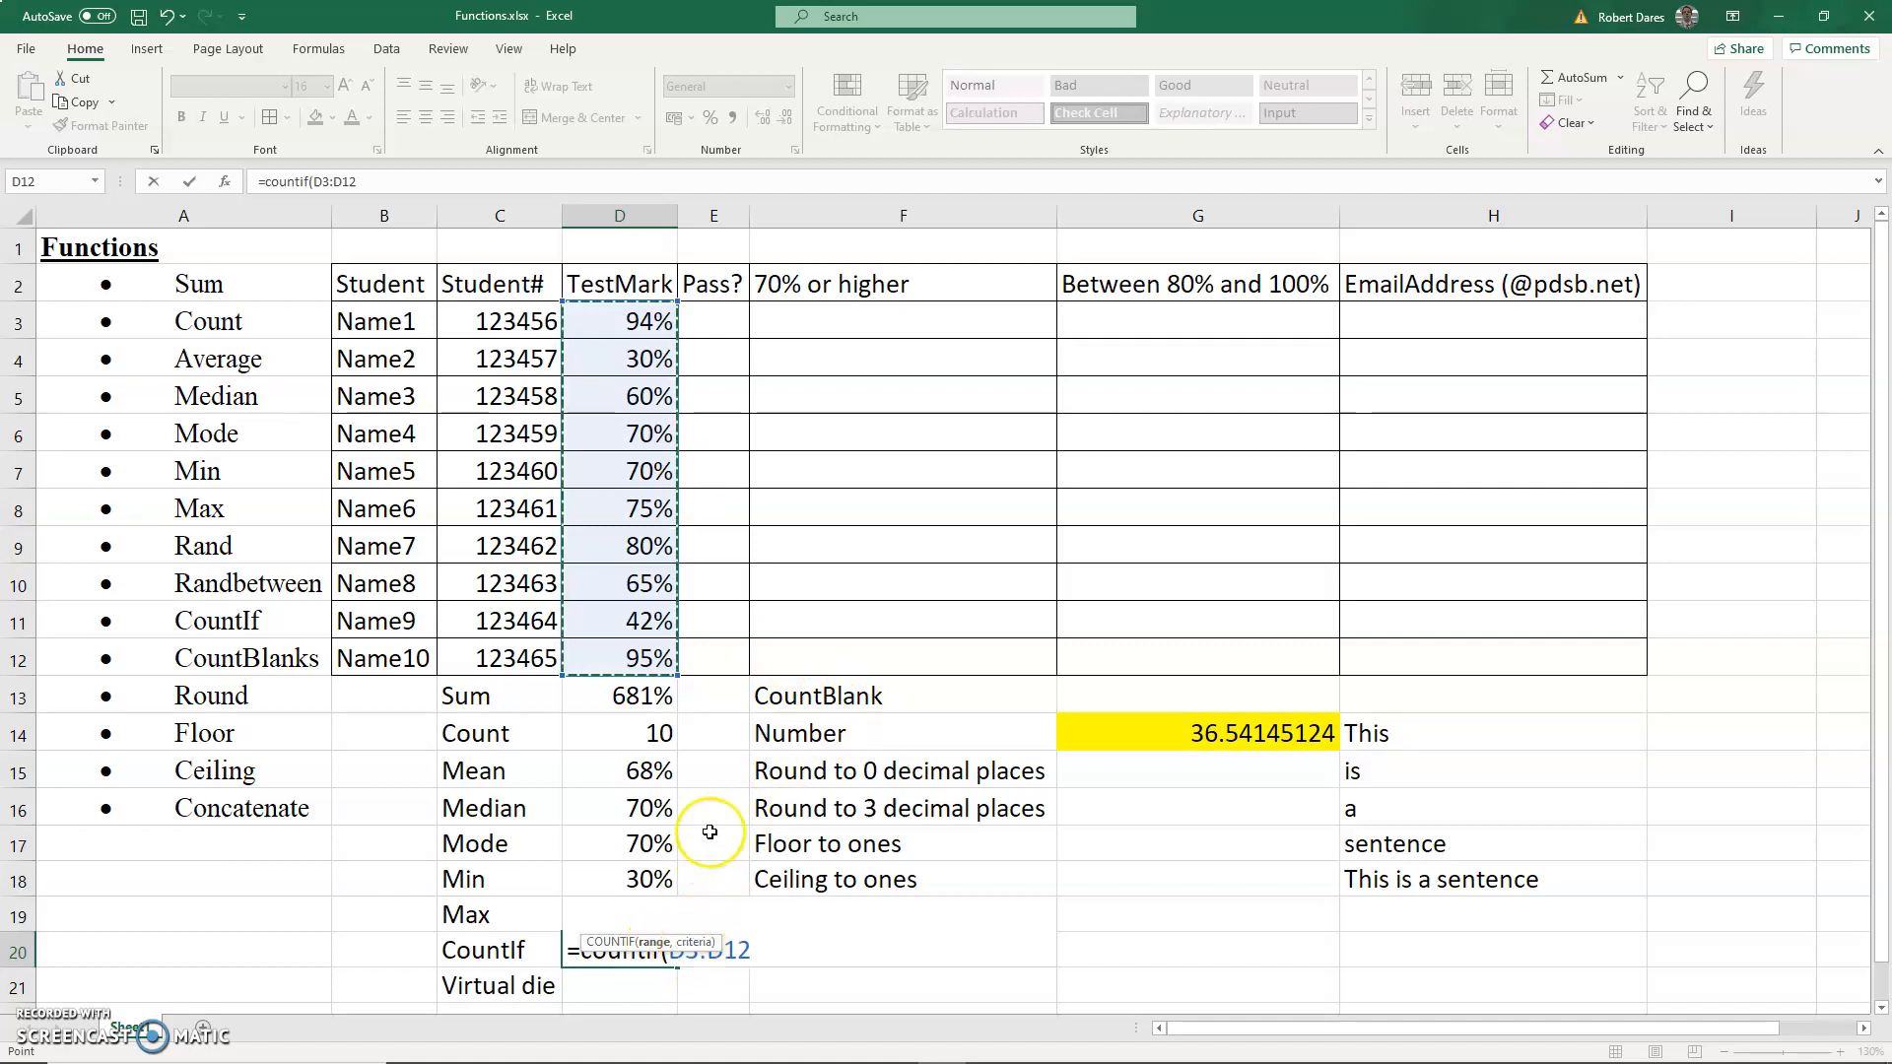
text(,)
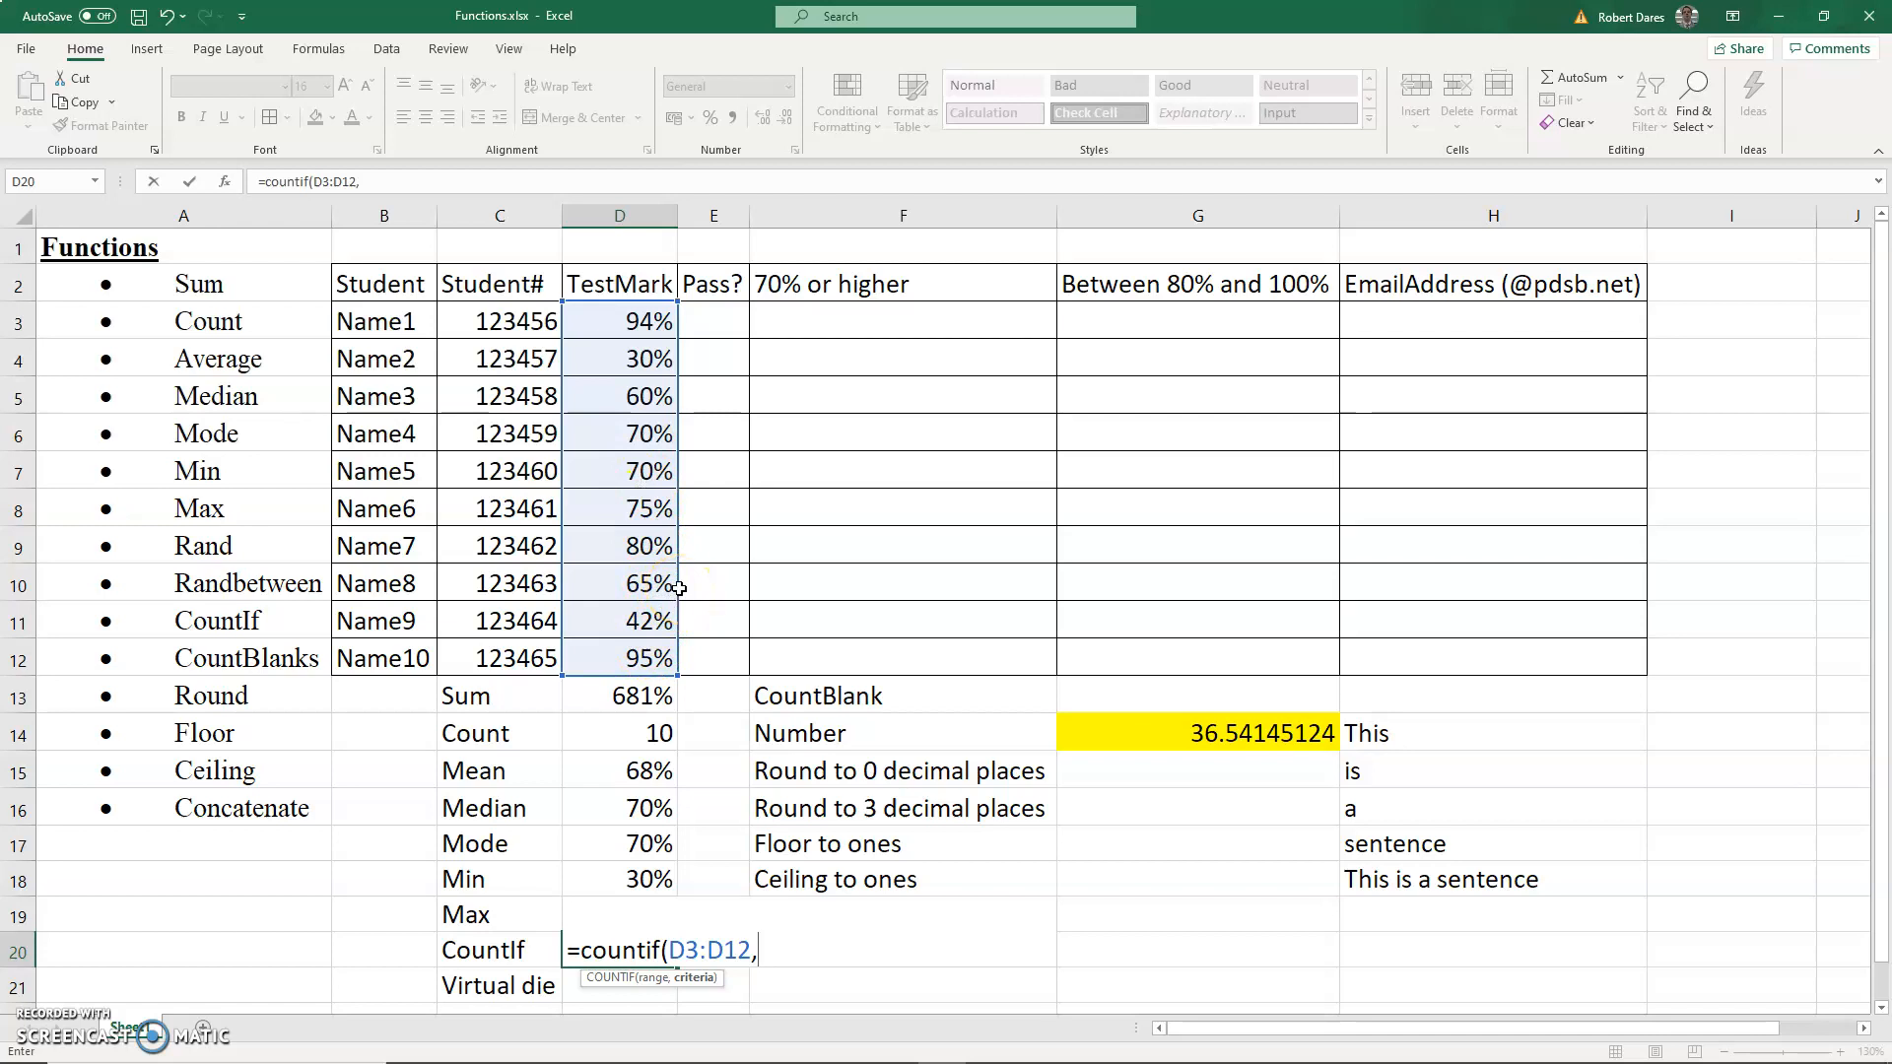
Complete the COUNTIF formula in D20 with the criterion ">50%"
text("")
click(367, 180)
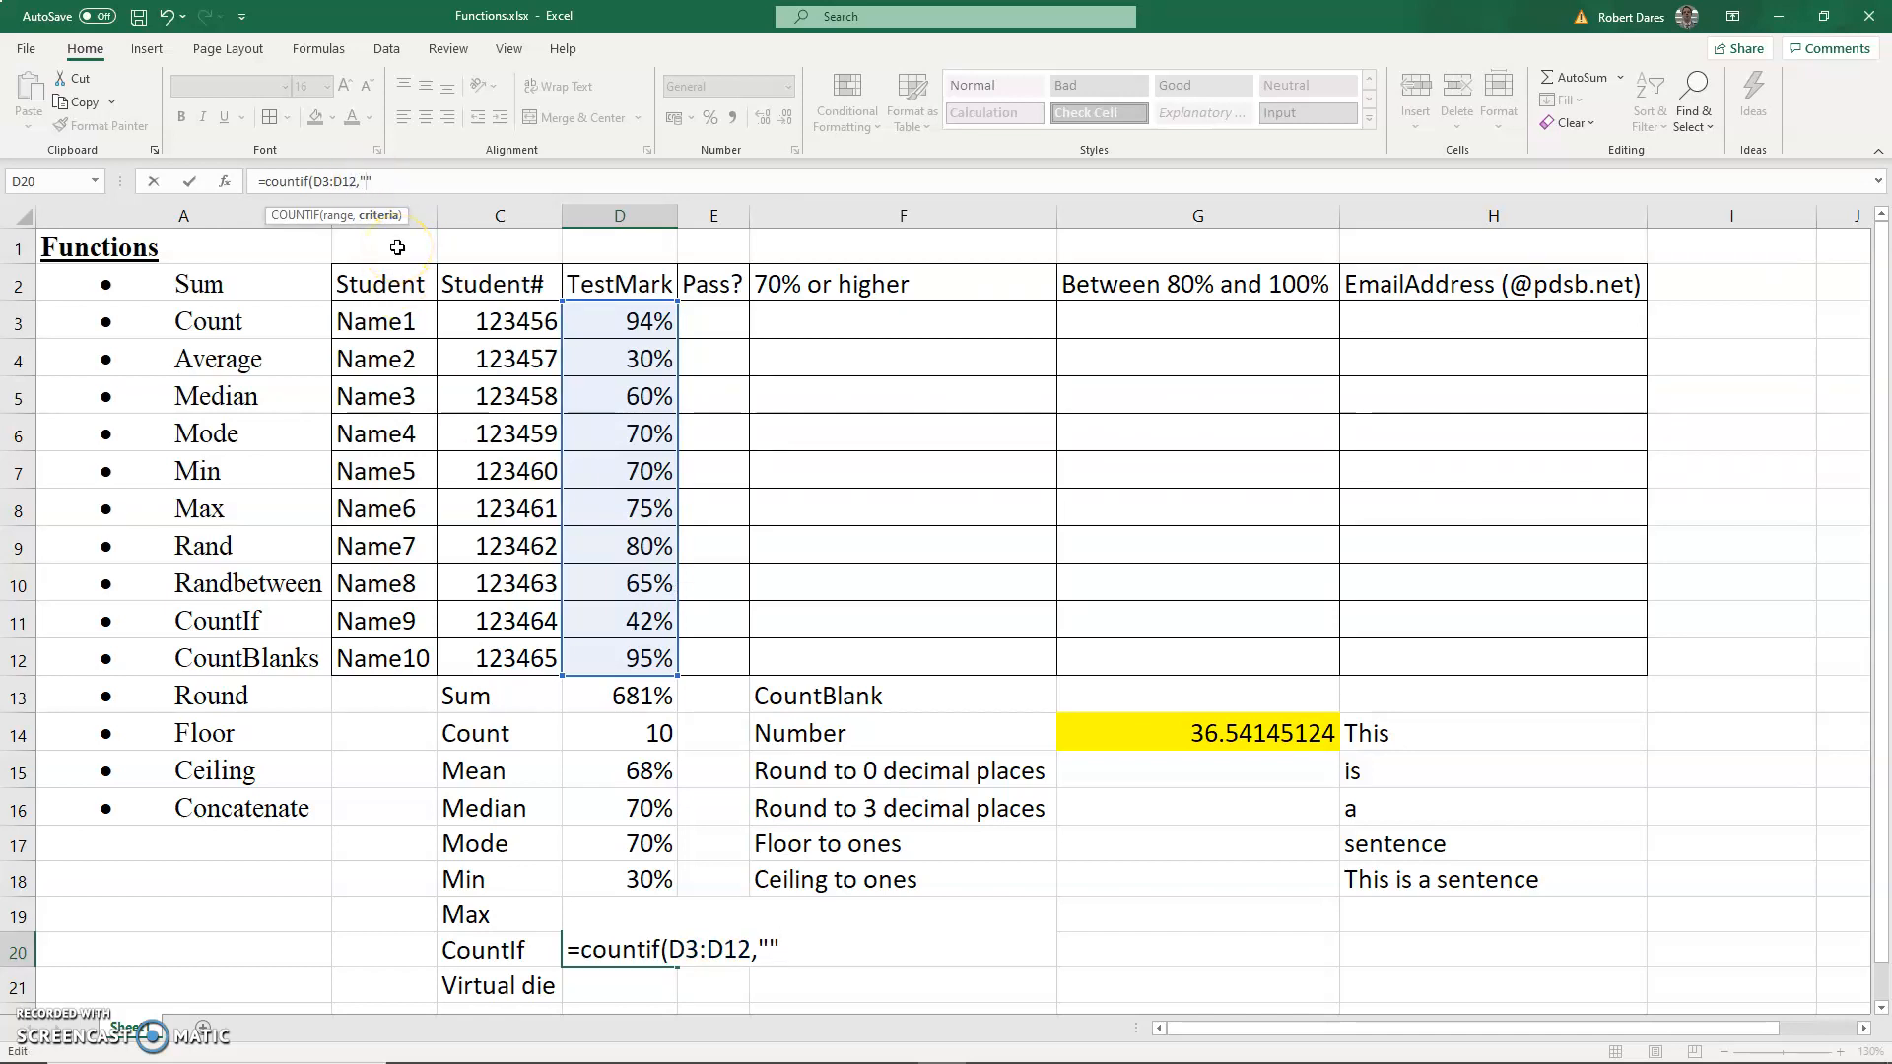
text(>)
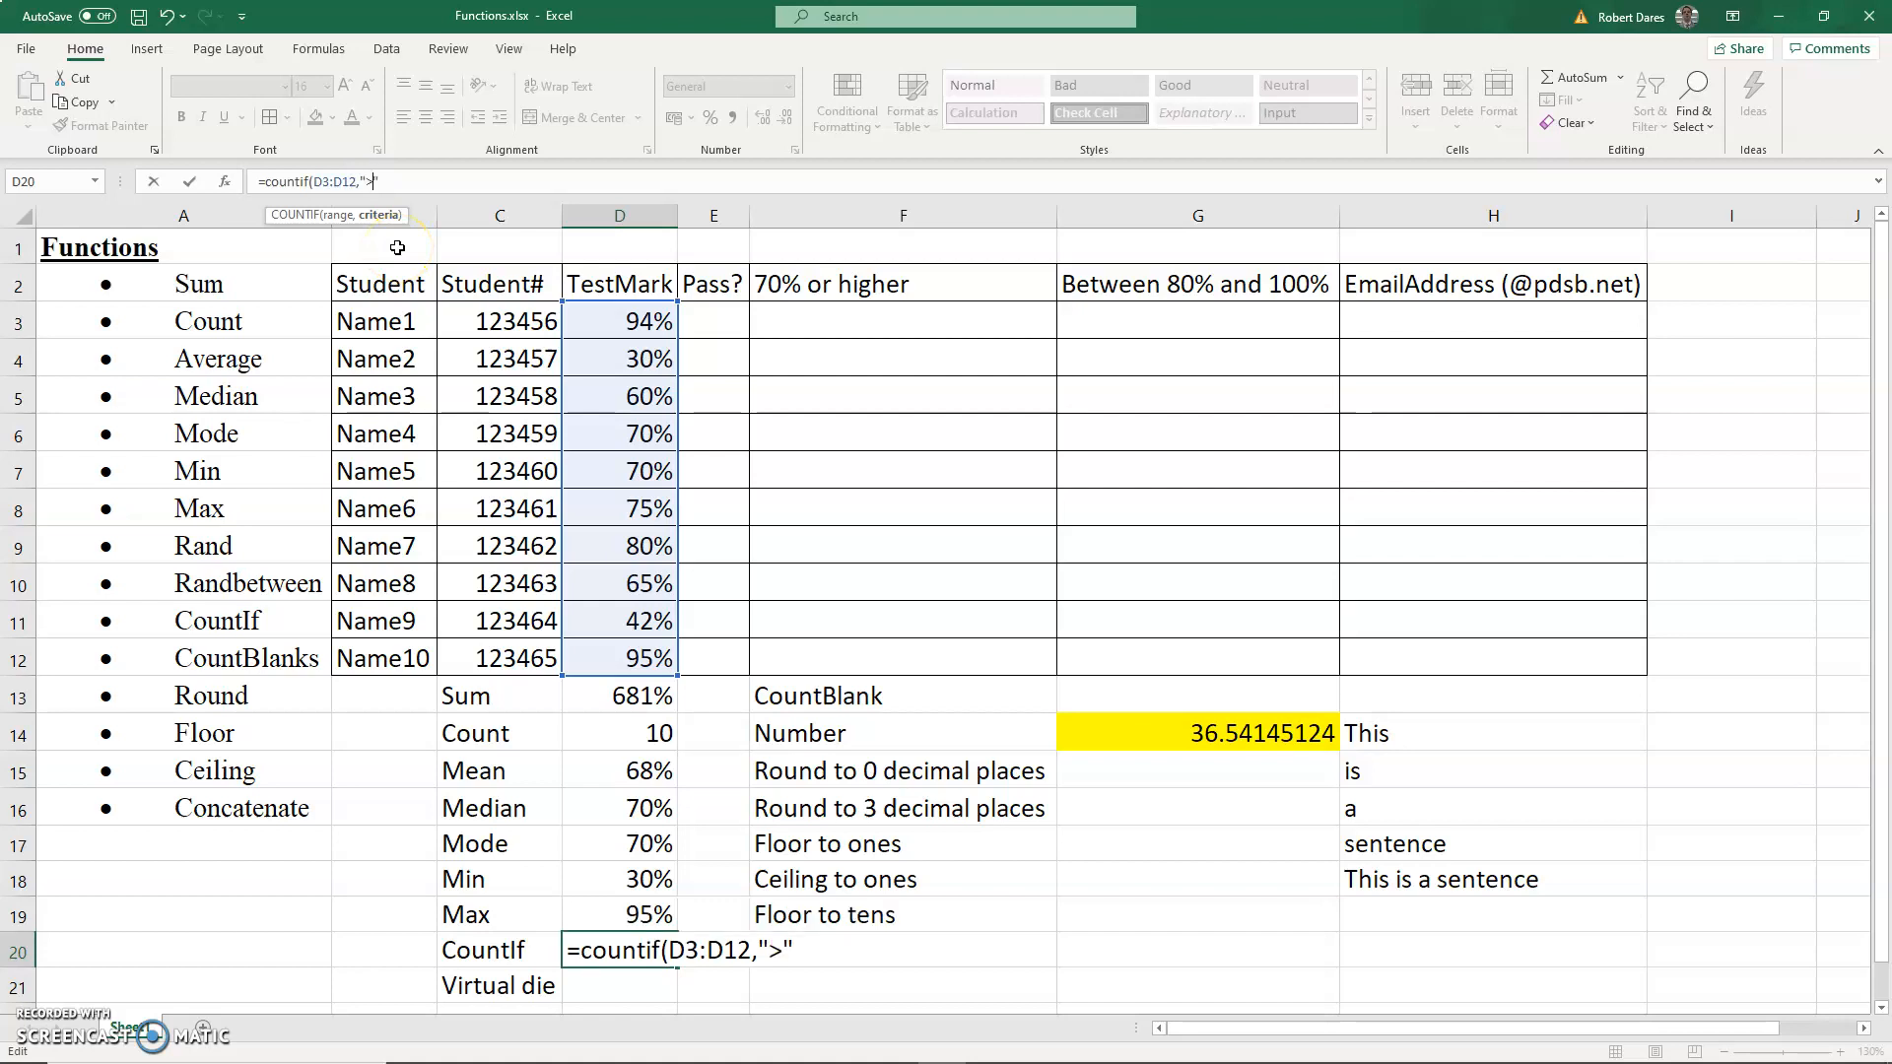
text(50%"))
key(Return)
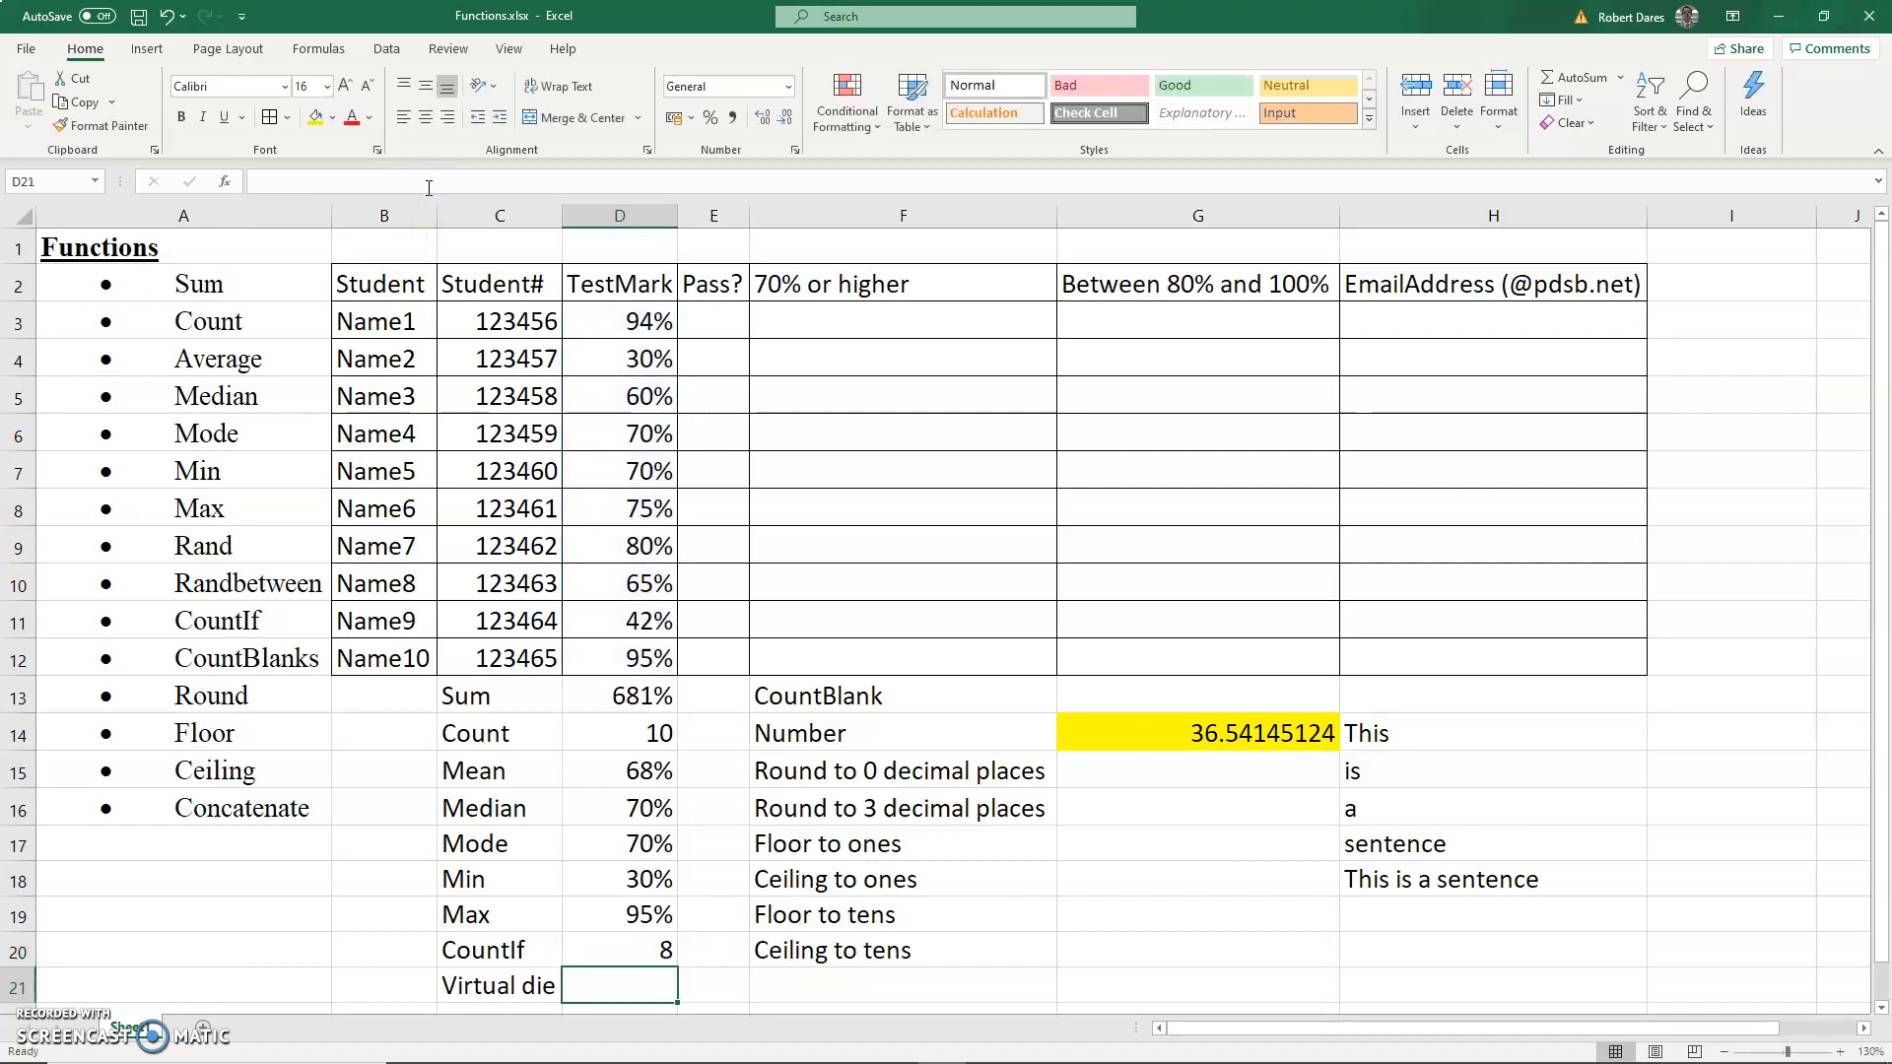
key(Up)
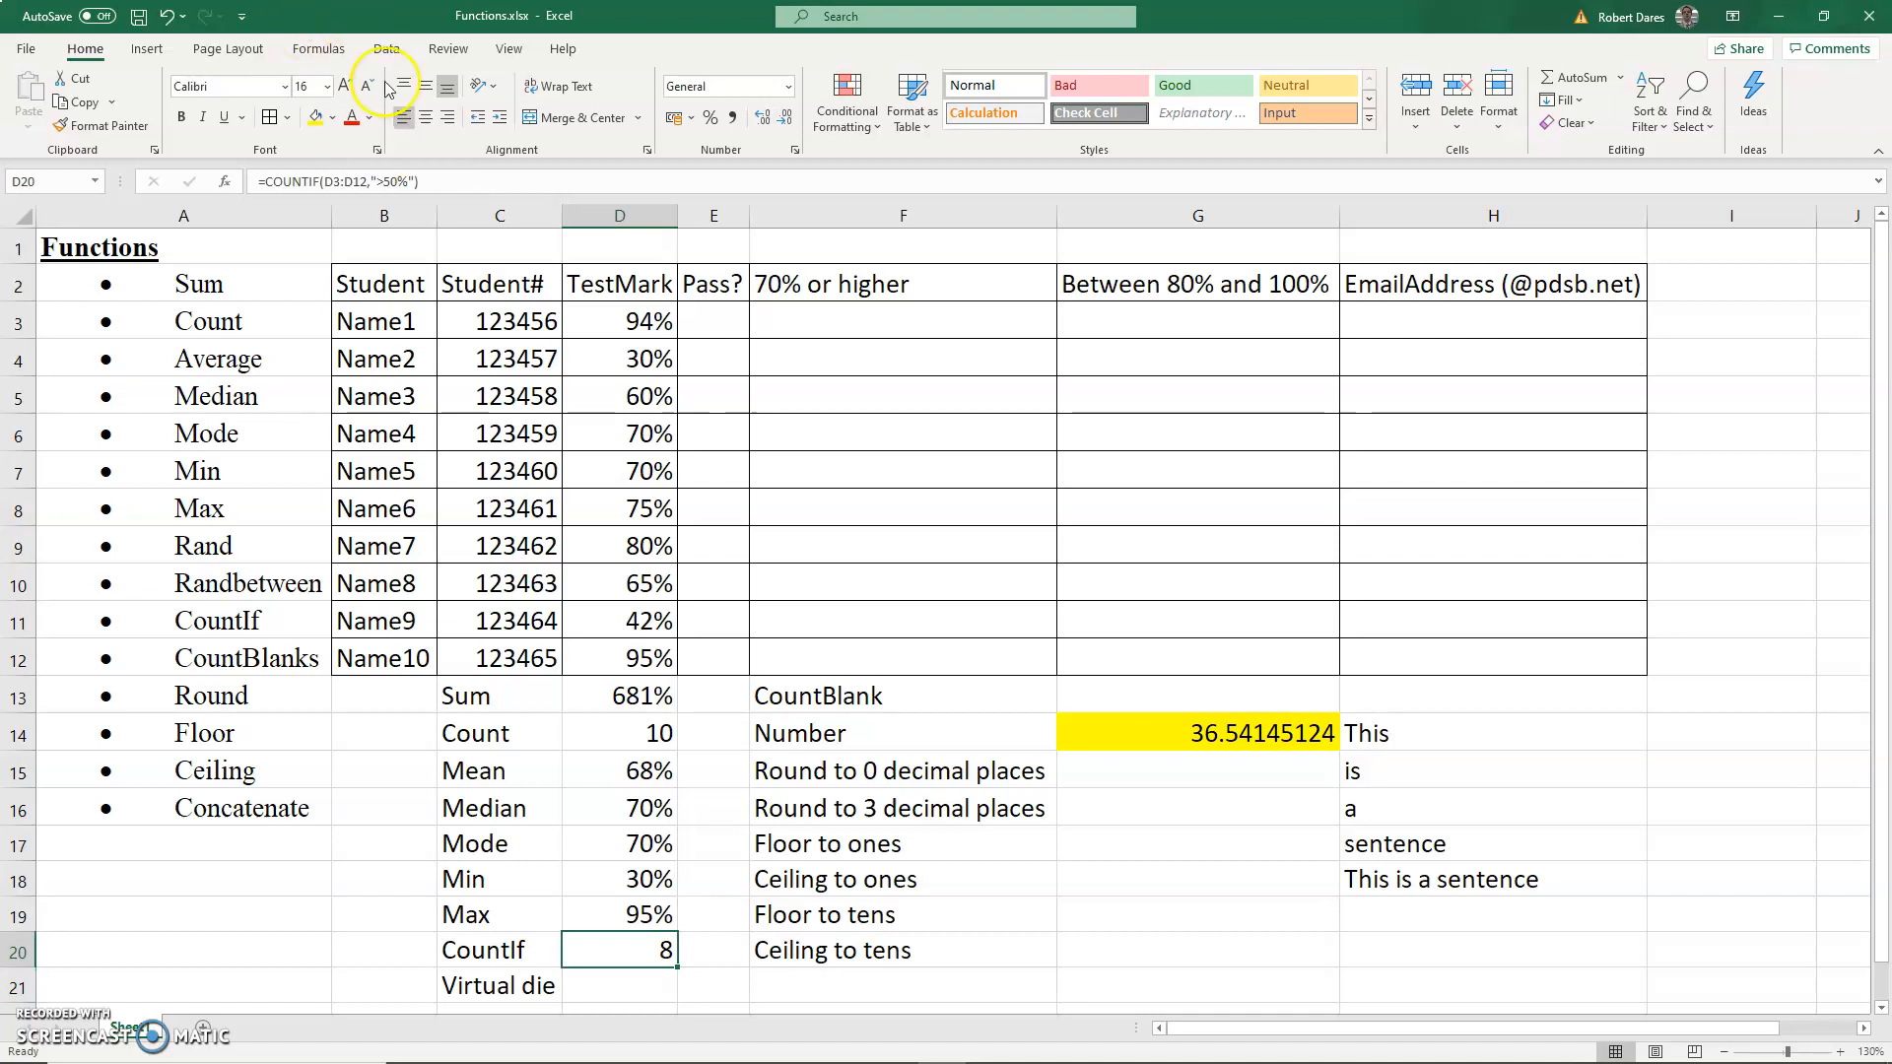
Select only the test marks above 50% in D3, D5:D10 and D12 to check the CountIf formula
click(660, 320)
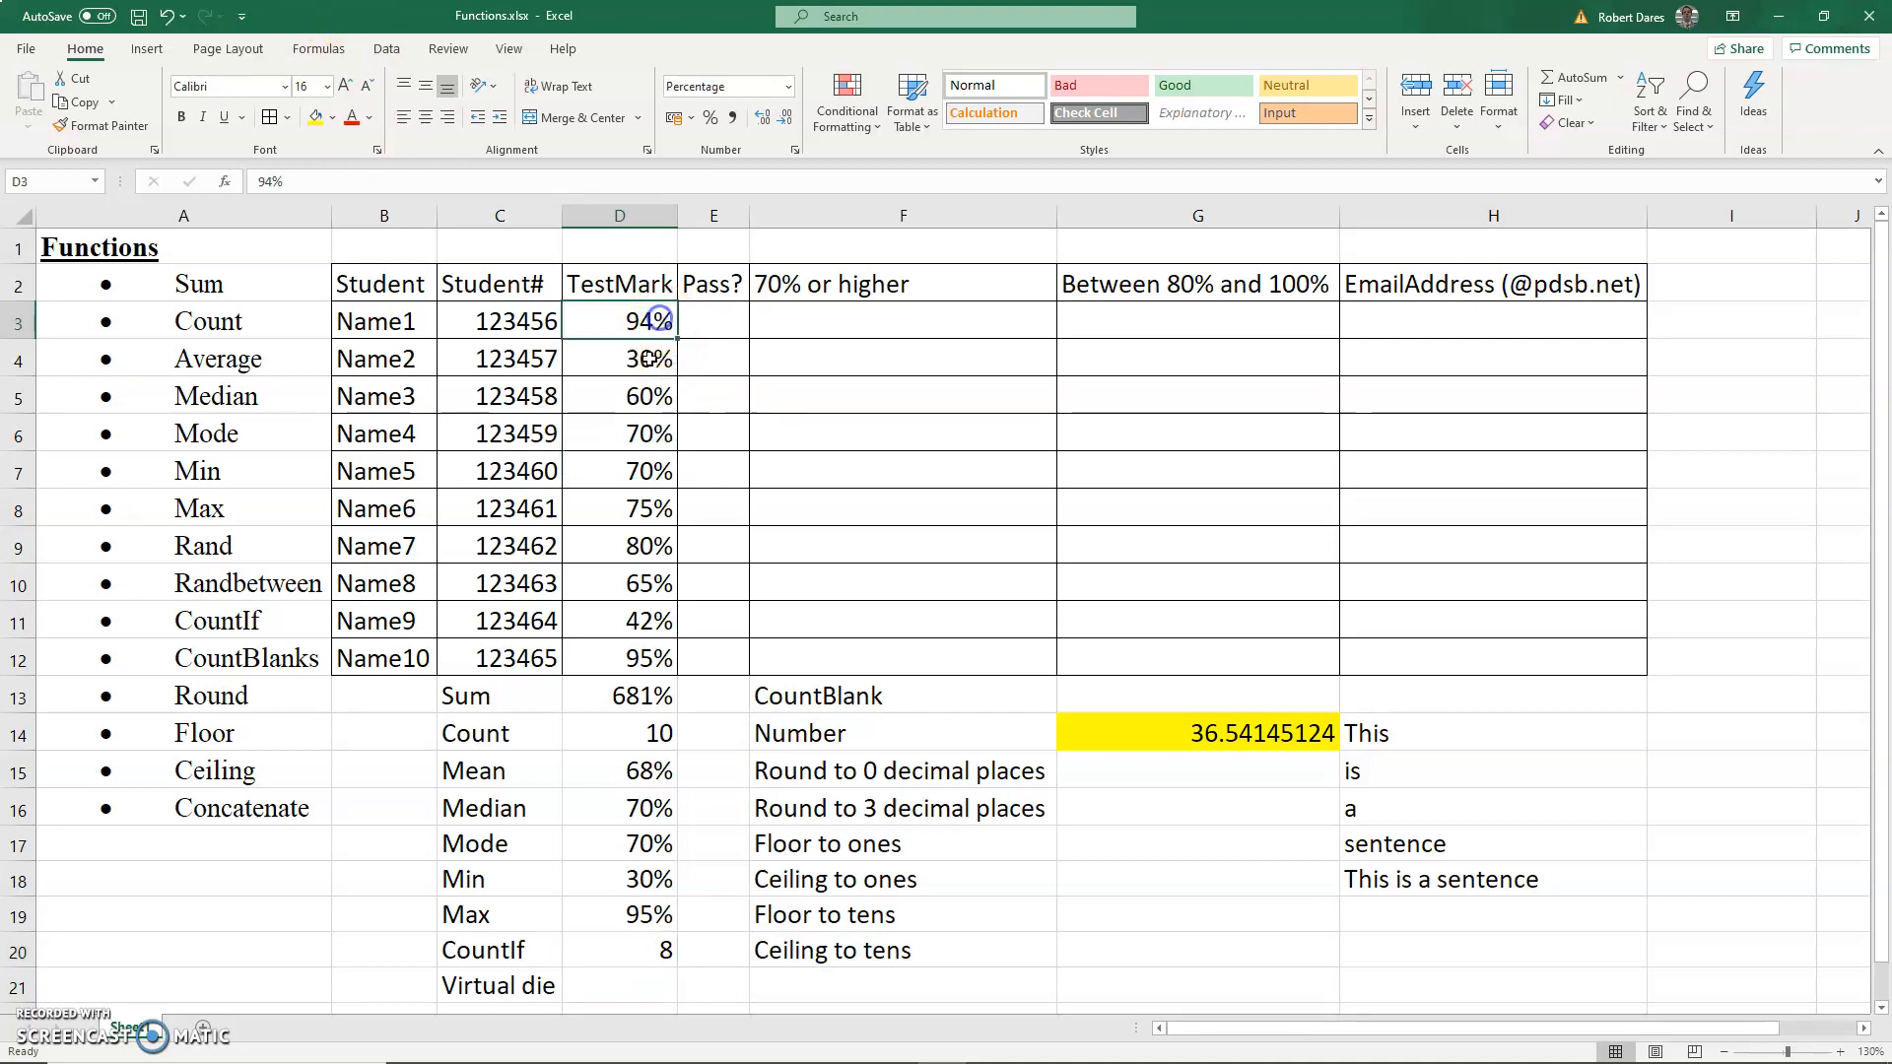
ctrl+click(652, 394)
ctrl+click(641, 432)
ctrl+click(636, 470)
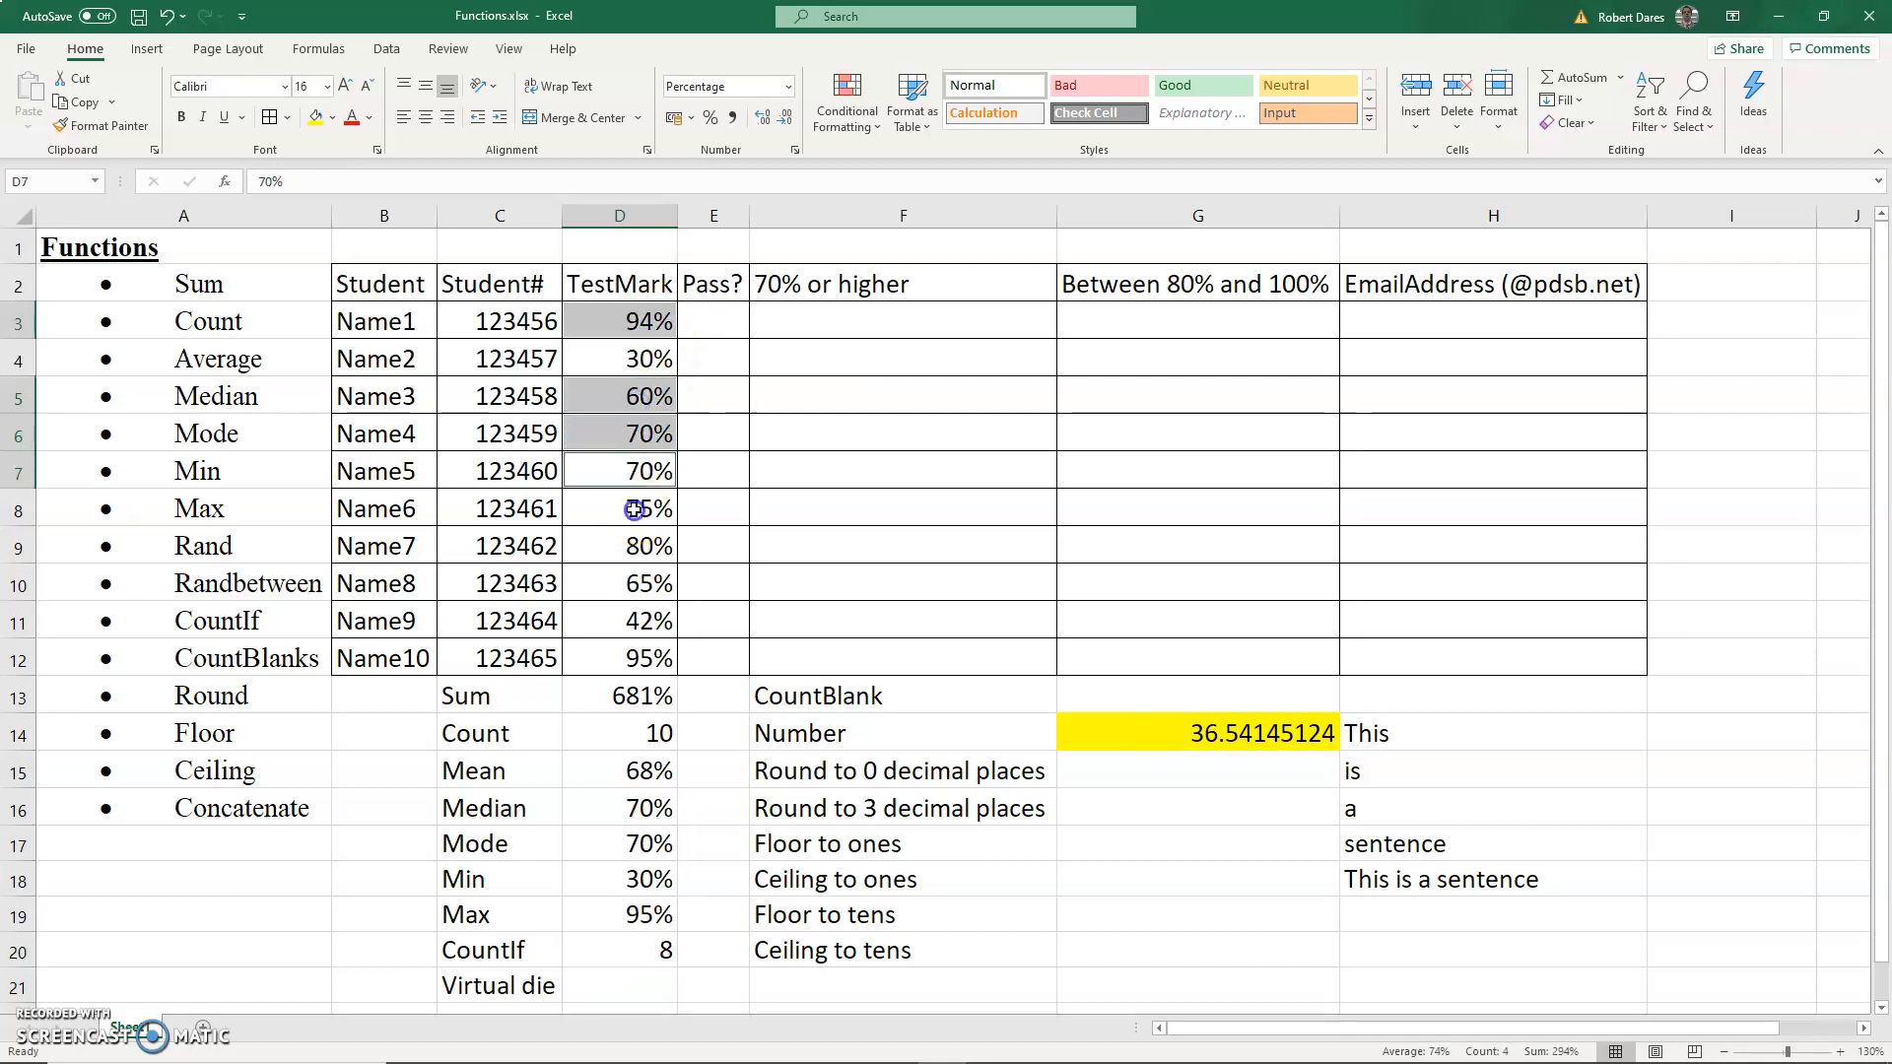
ctrl+click(639, 507)
ctrl+click(636, 543)
ctrl+click(636, 588)
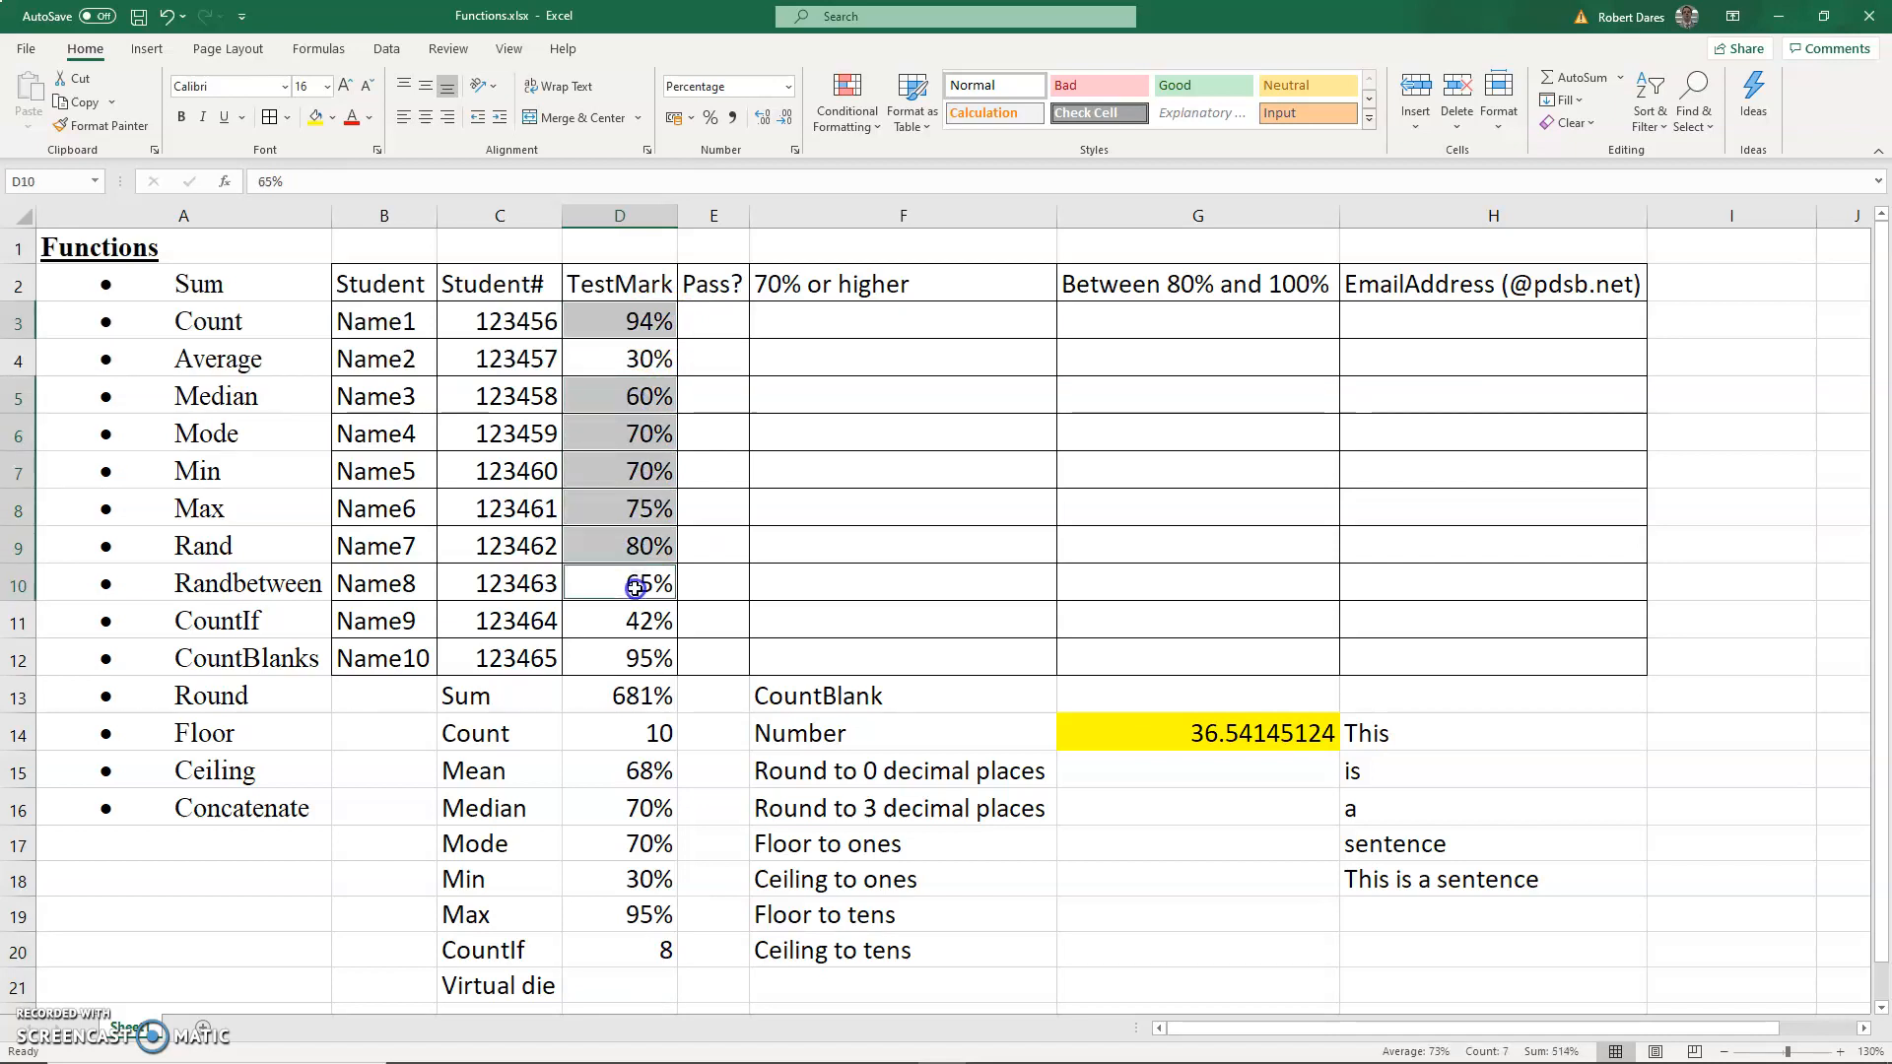
ctrl+click(638, 658)
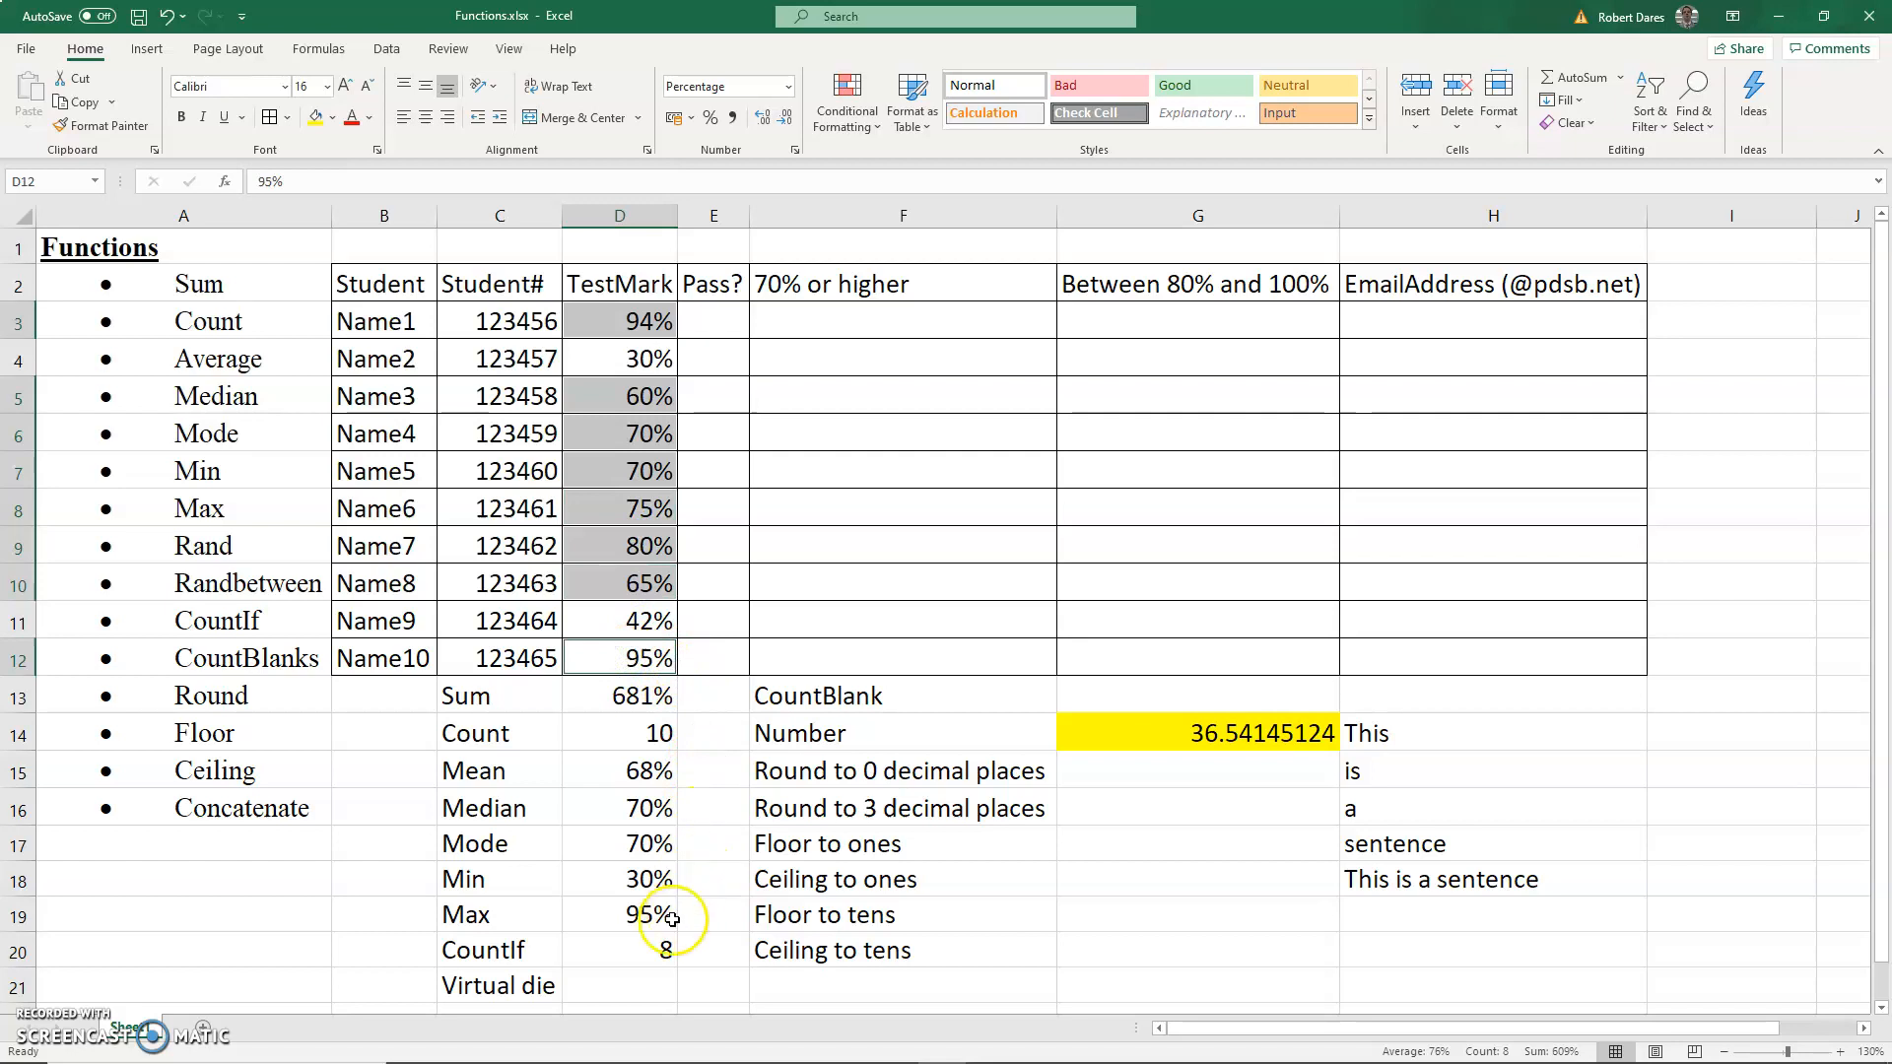
Enter =RAND() in cell D21 beside the Virtual die label
click(640, 981)
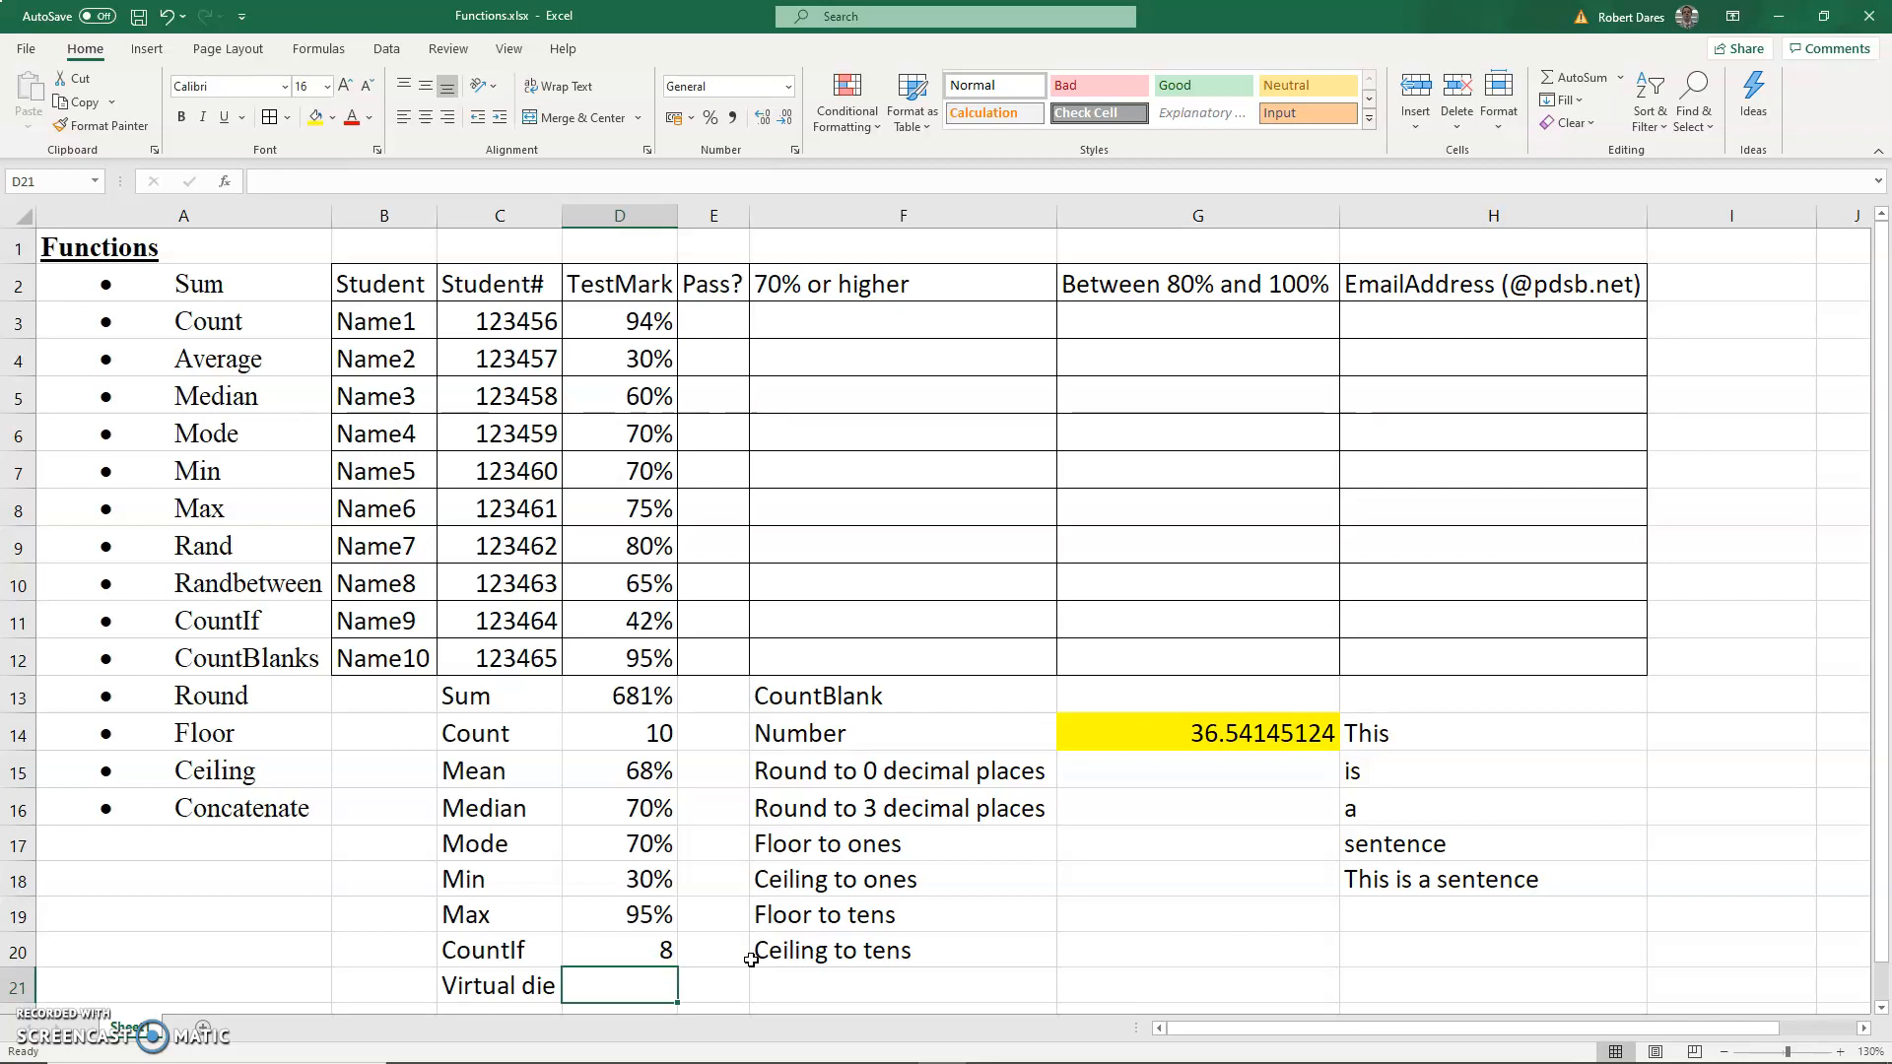
text(=ra)
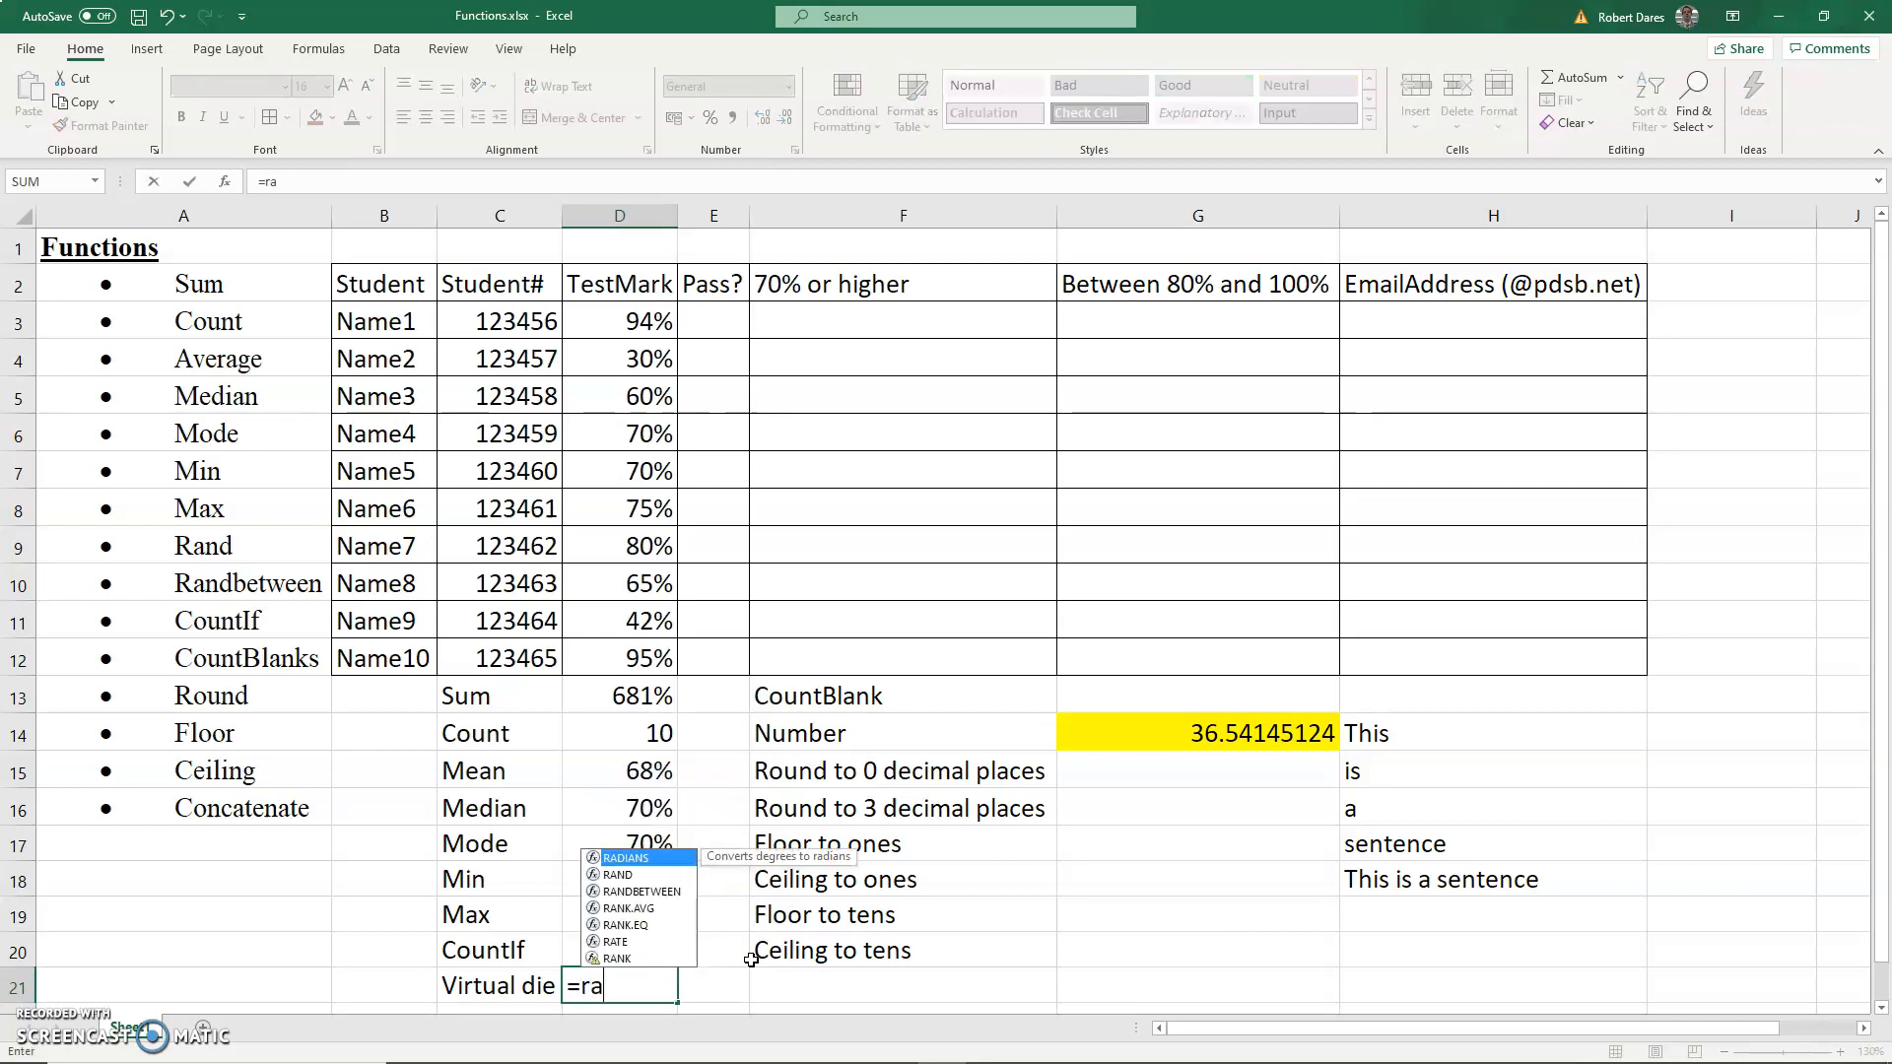
text(nd())
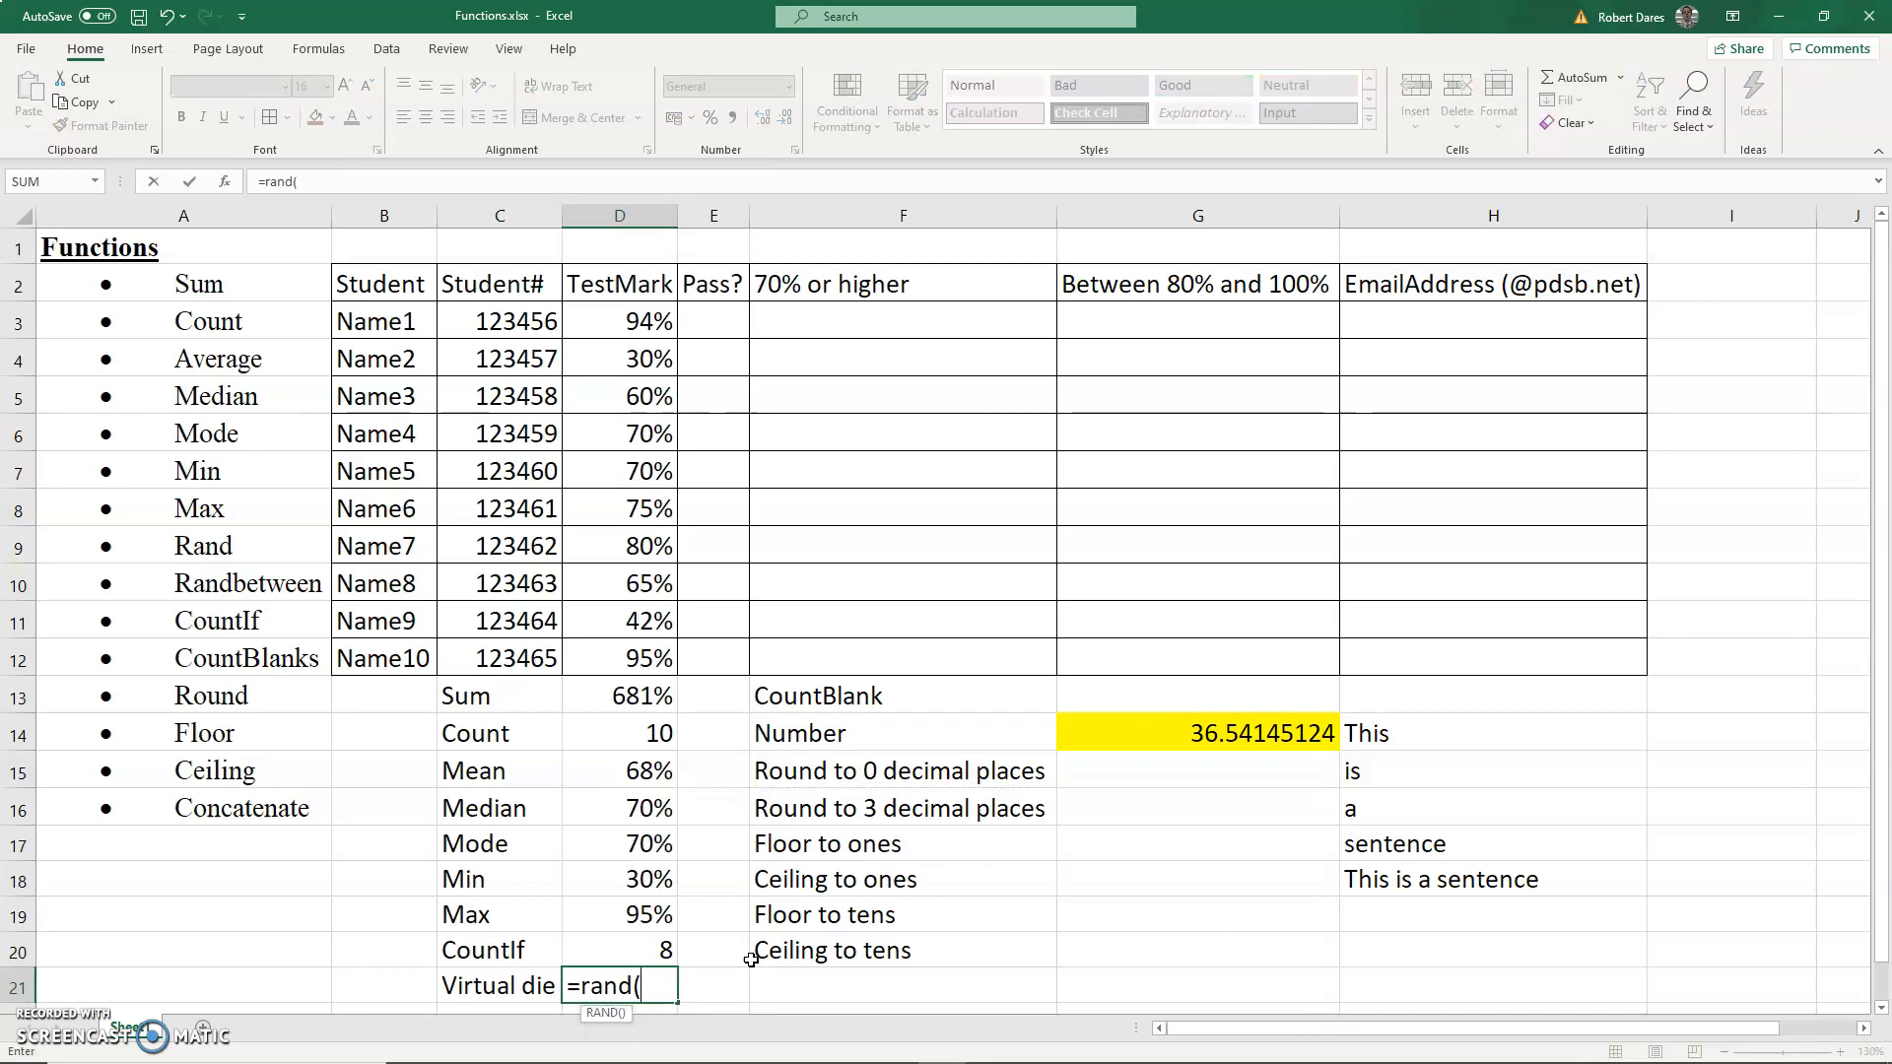
key(Return)
key(Up)
key(Up)
key(Up)
key(Up)
key(Up)
key(Up)
key(Up)
key(Up)
key(Up)
key(Up)
key(Up)
key(Up)
key(Up)
key(Up)
key(Up)
key(Up)
key(Up)
key(Up)
key(Up)
key(Up)
key(Up)
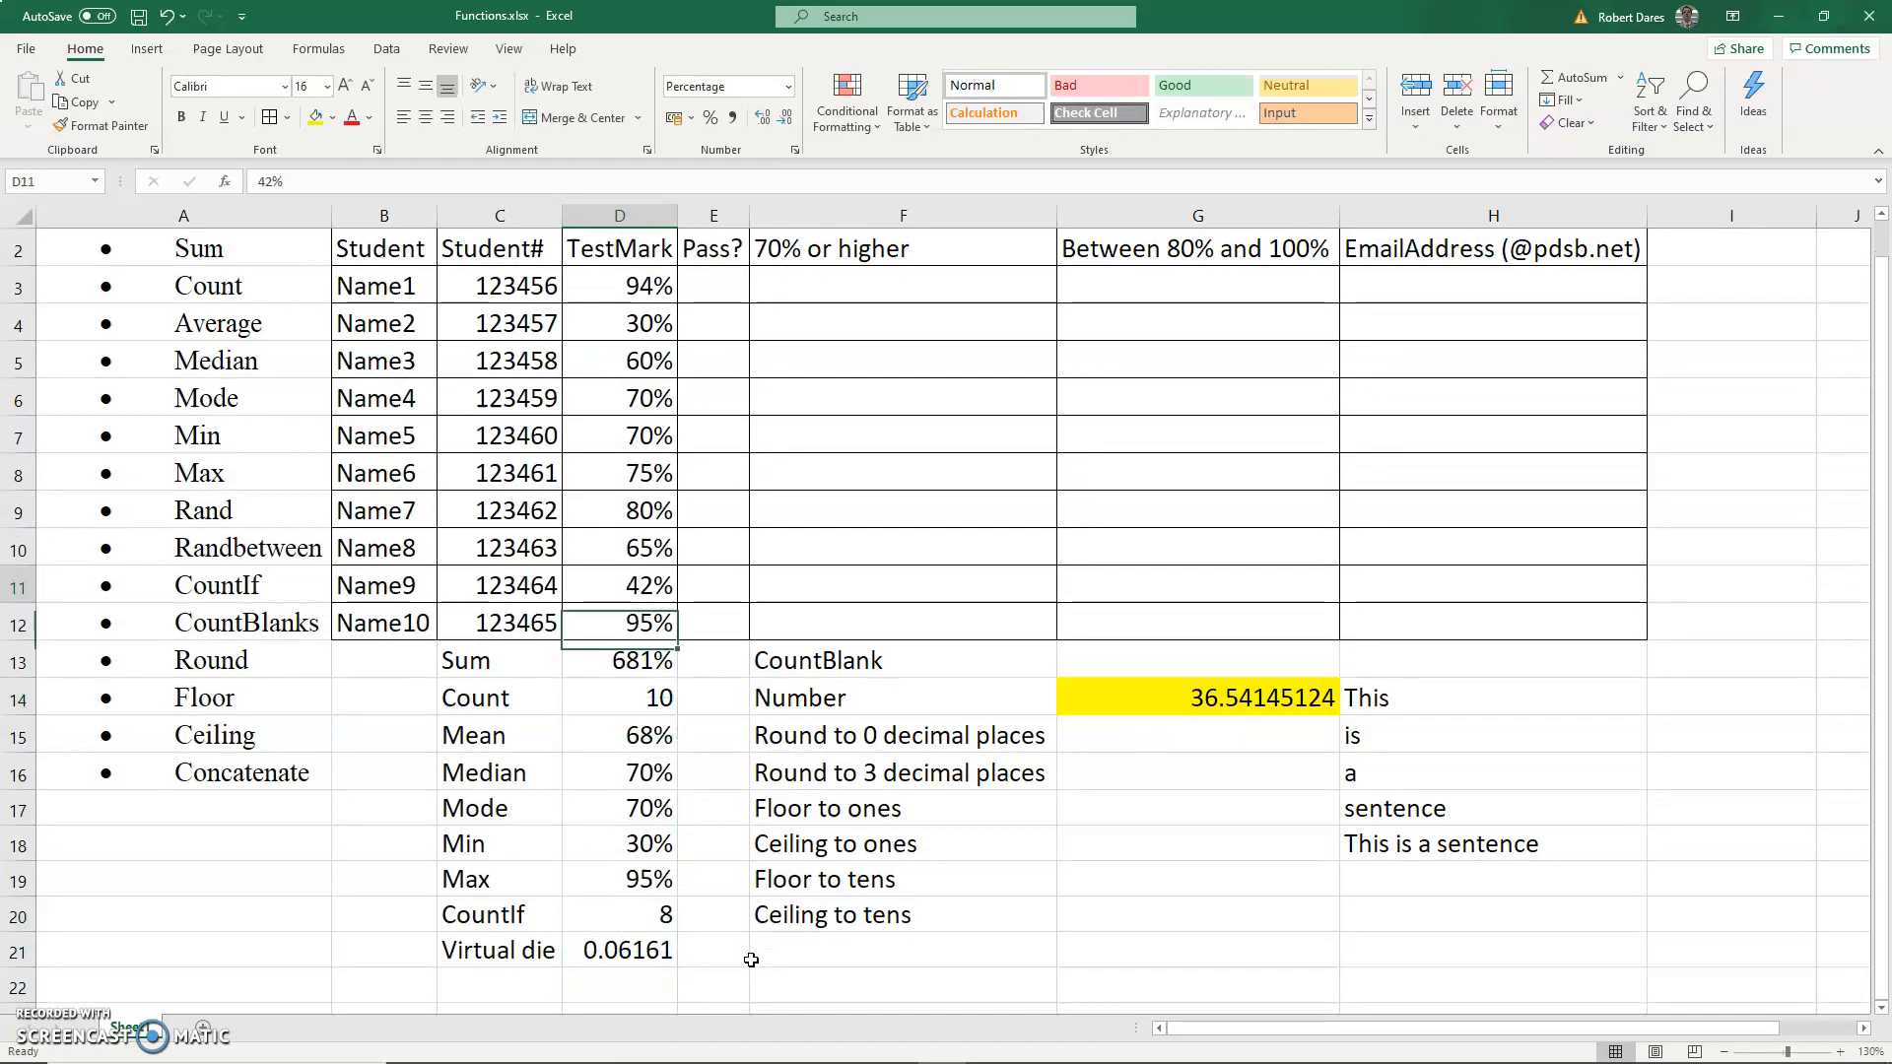
key(Down)
key(Down)
key(Down)
key(Down)
key(Down)
key(Down)
key(Down)
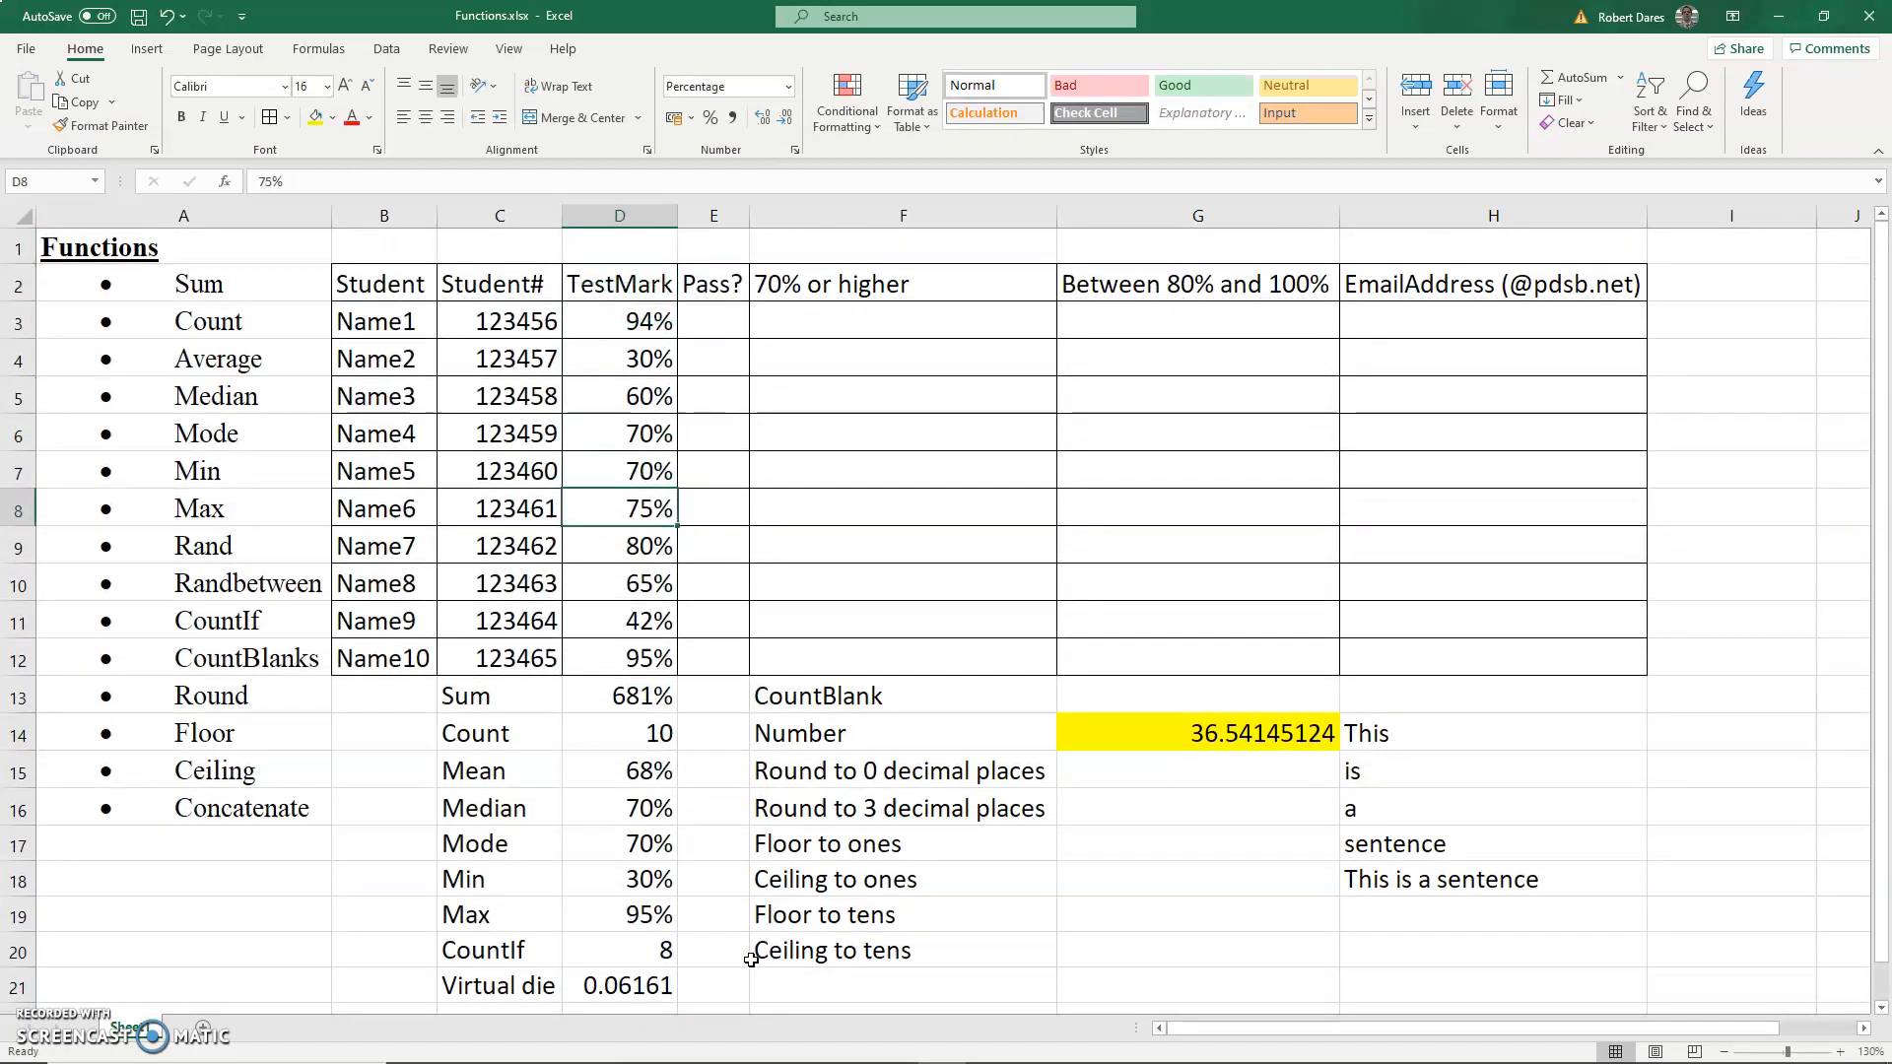
Recalculate the worksheet repeatedly to watch how the RAND value in D21 changes
click(812, 987)
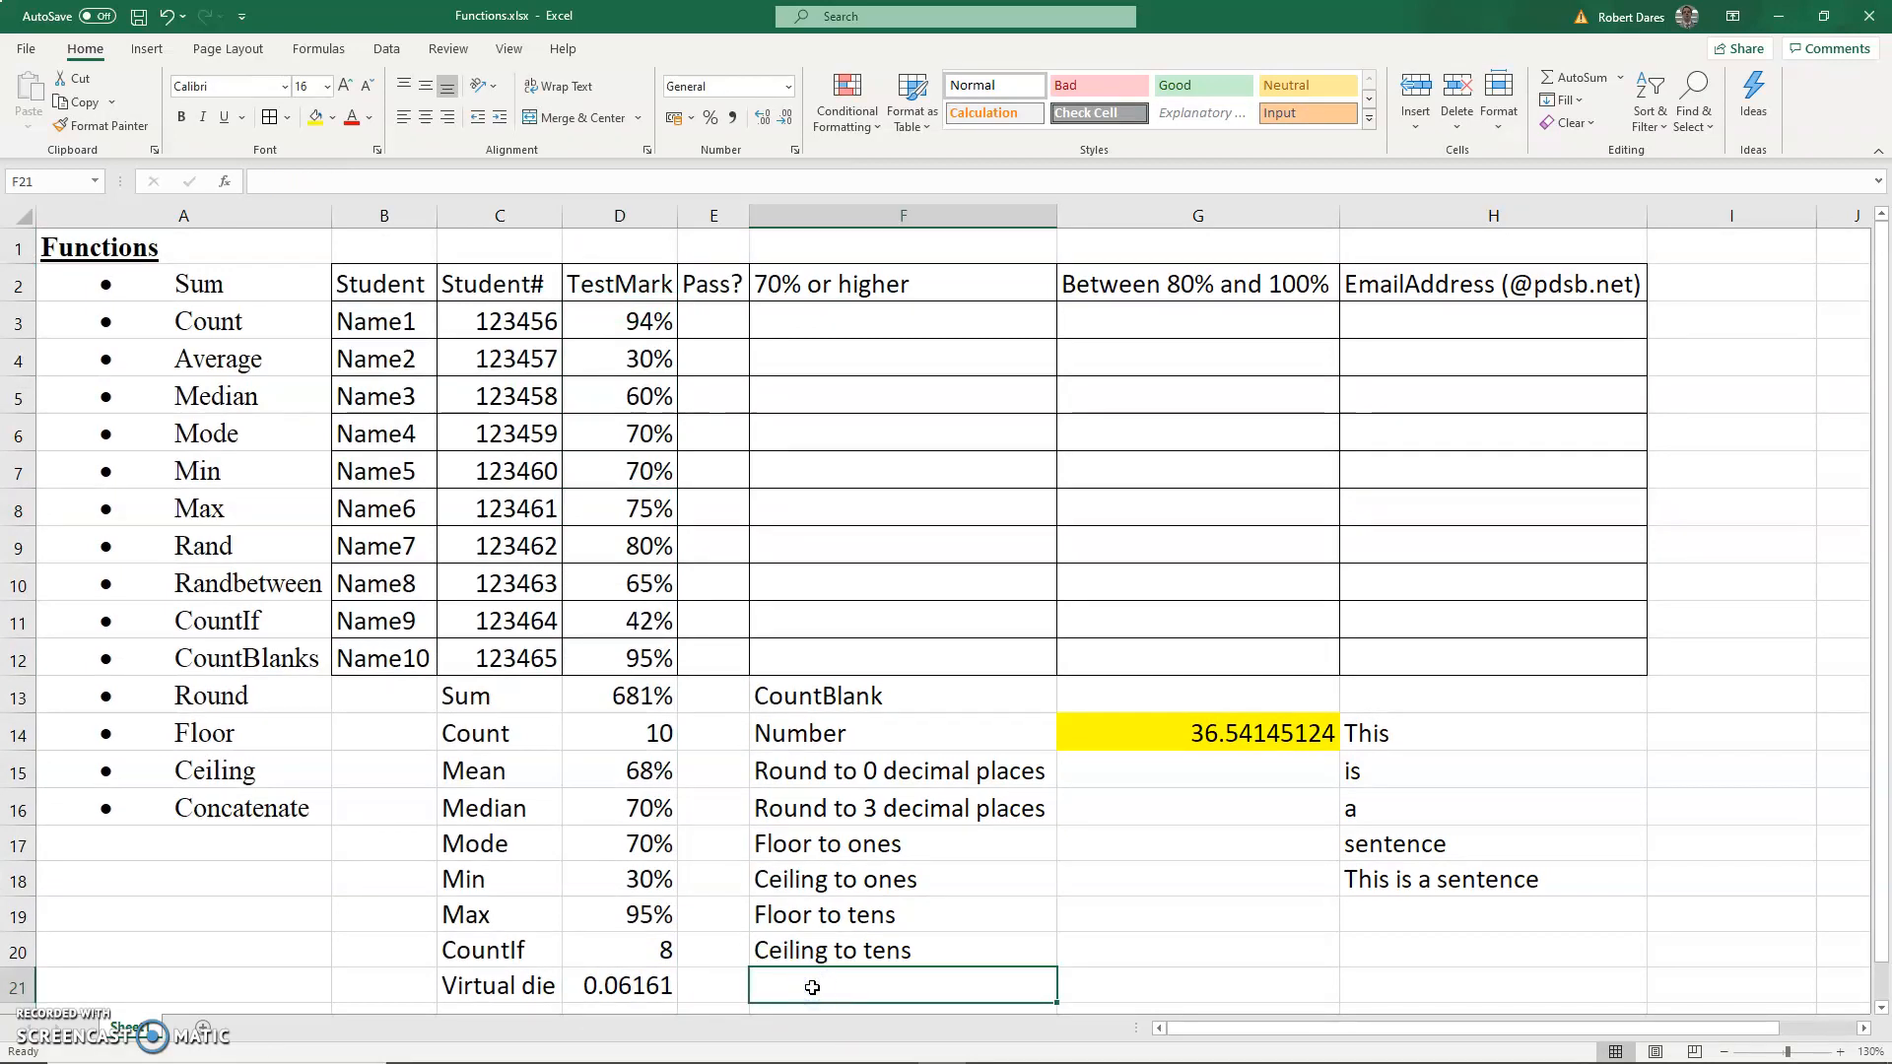
key(F9)
key(F9)
key(F9)
key(F9)
key(F9)
key(F9)
key(F9)
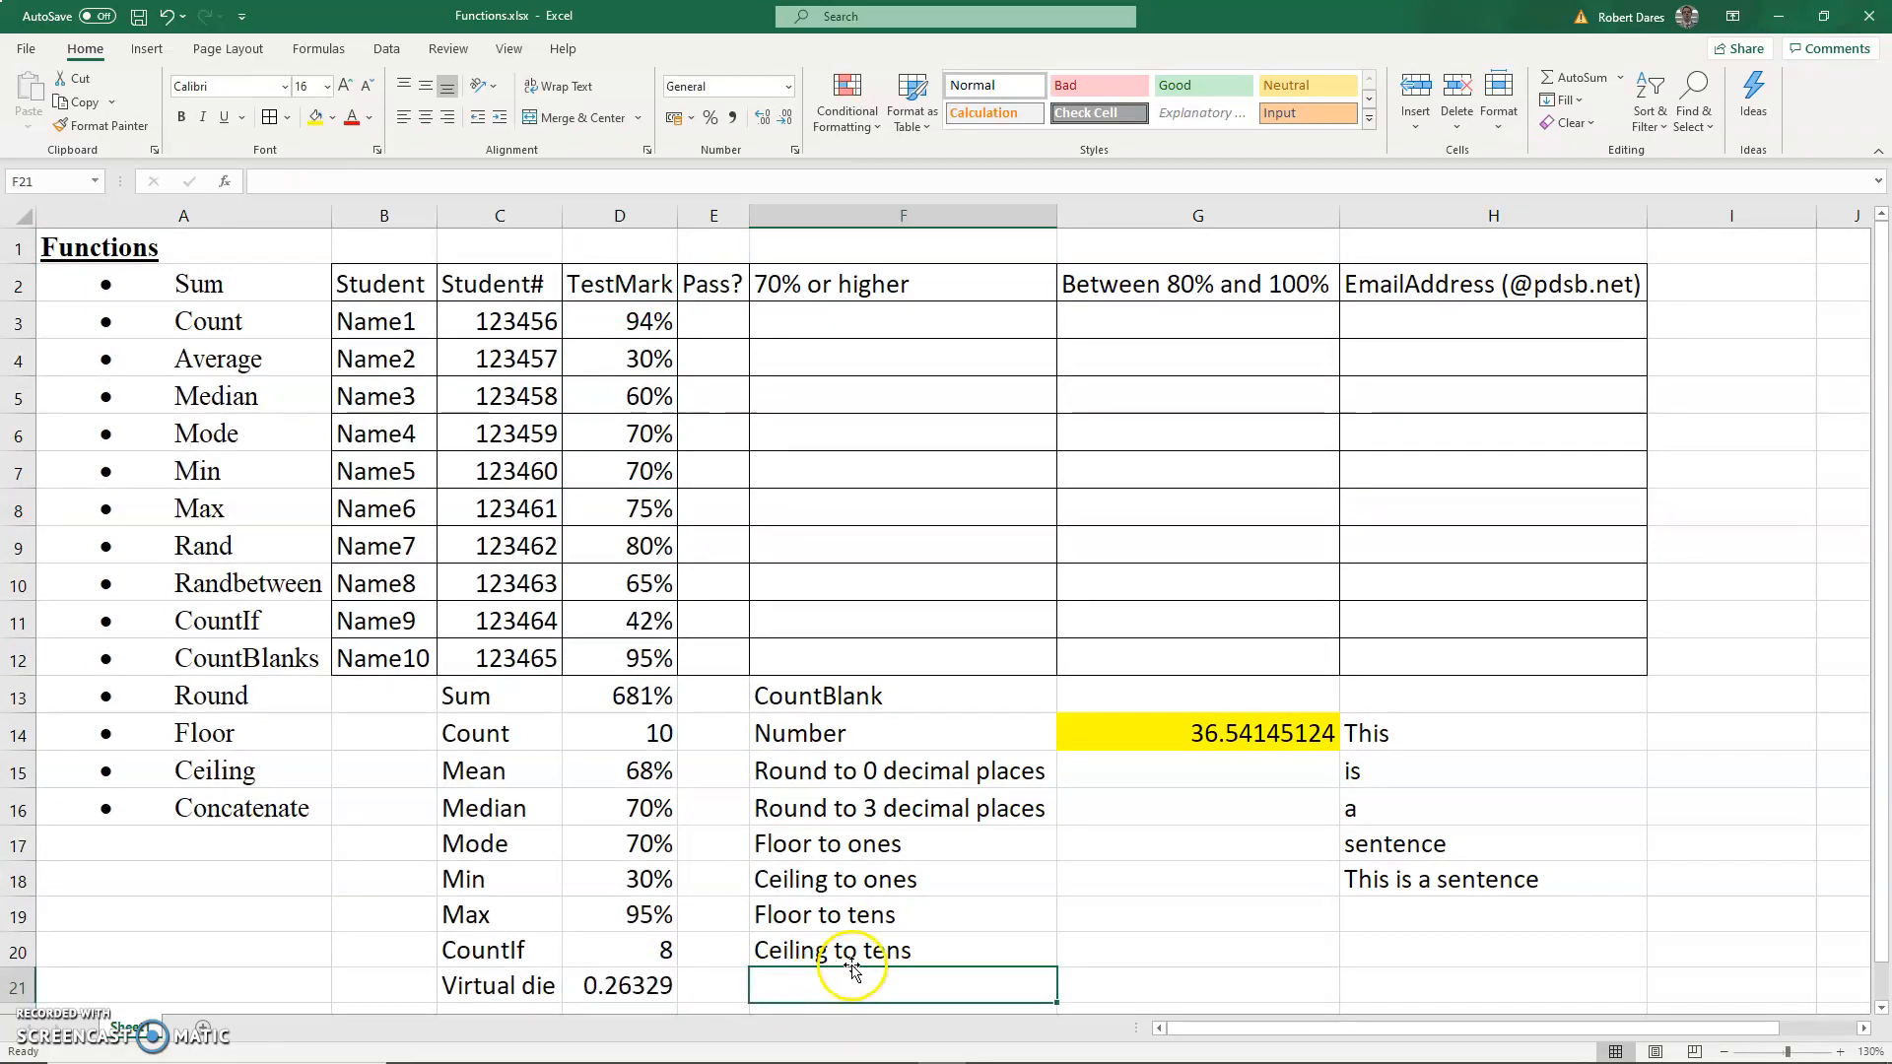
key(F9)
key(F9)
key(F9)
key(F9)
key(F9)
key(F9)
key(F9)
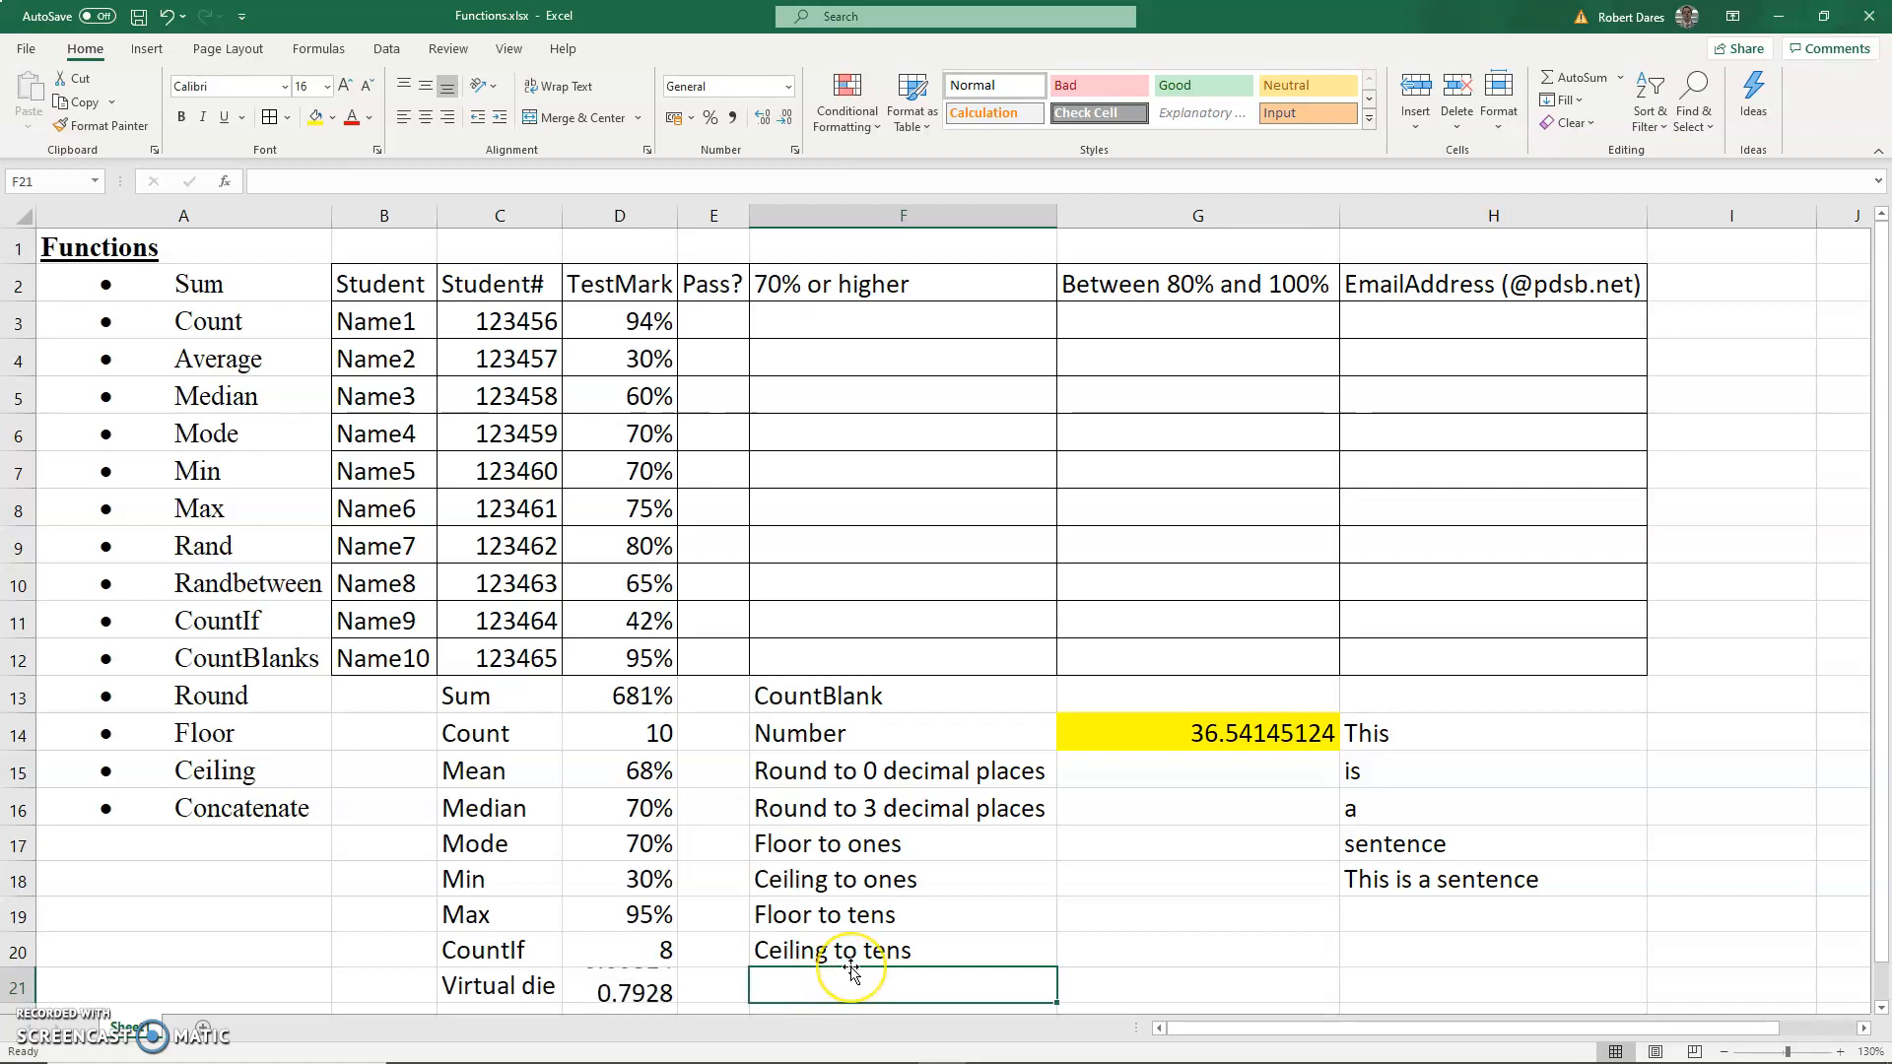
key(F9)
key(F9)
key(F9)
key(F9)
key(F9)
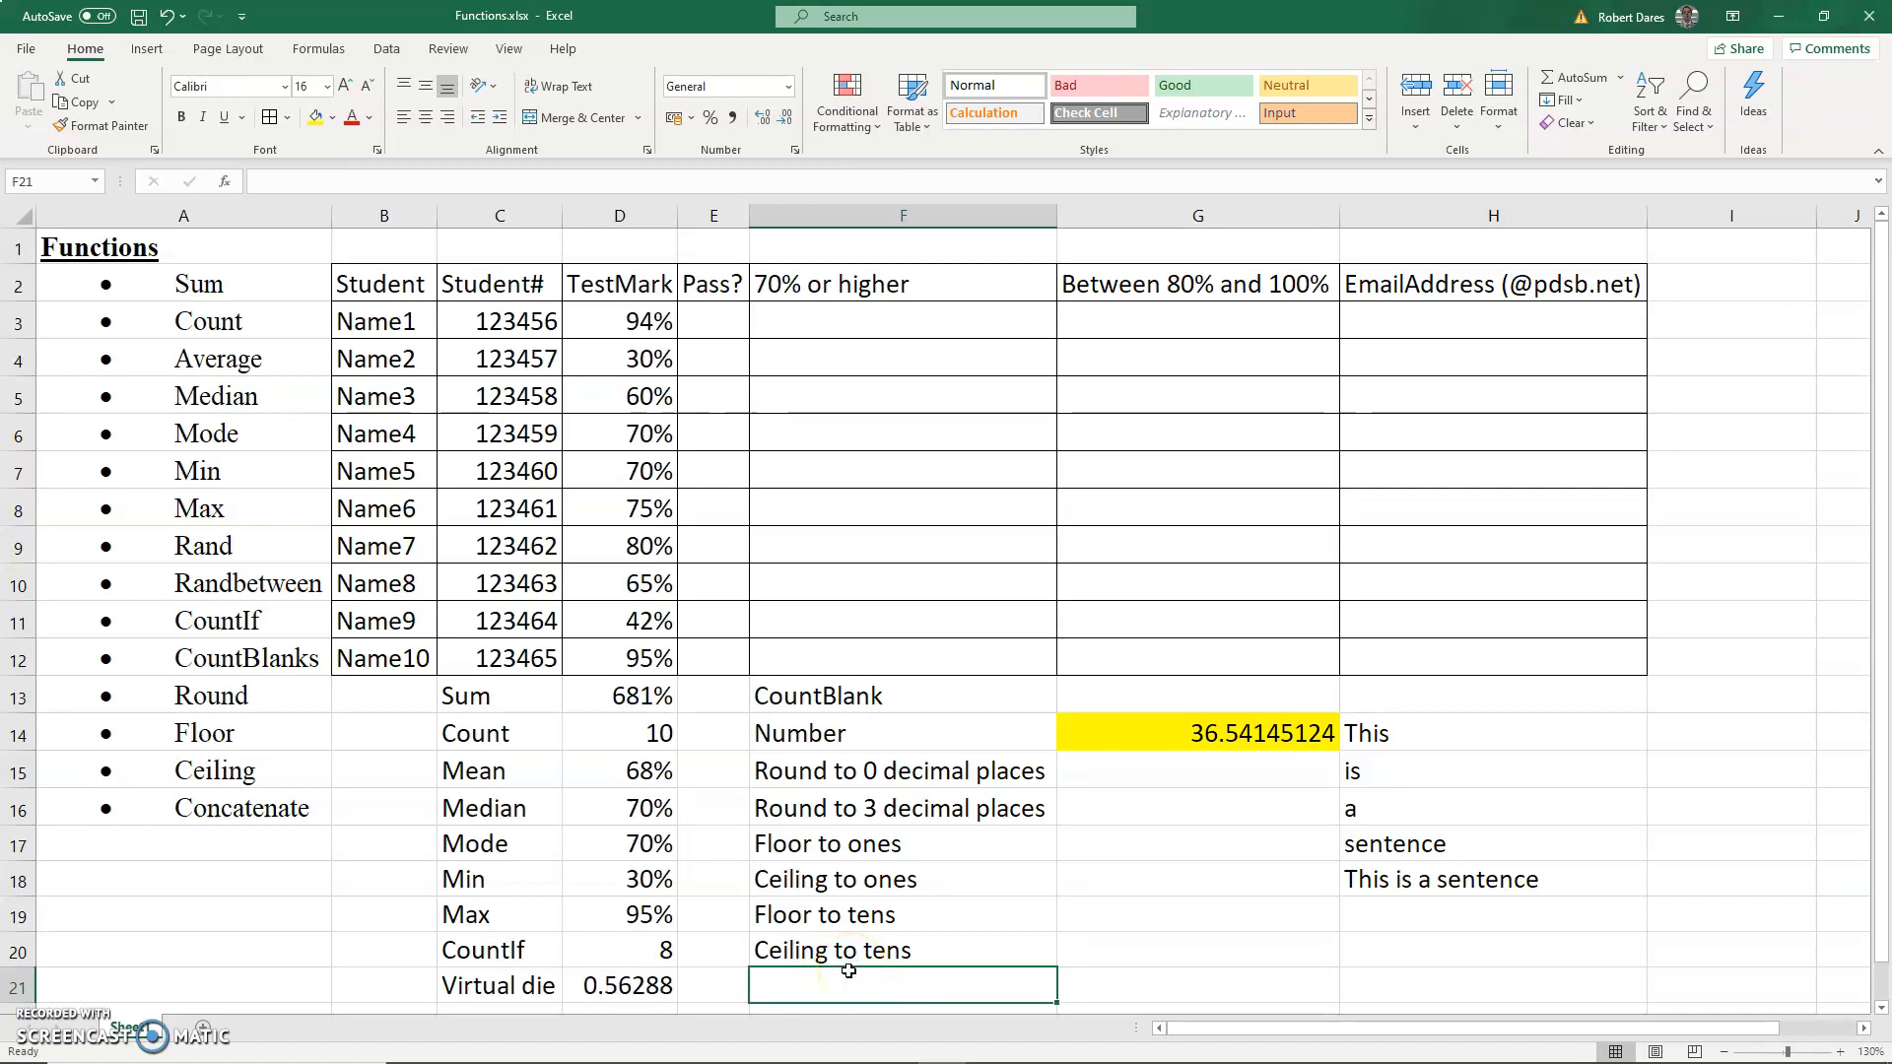
key(F9)
key(F9)
key(F9)
key(F9)
key(F9)
key(F9)
key(F9)
Replace the RAND formula in D21 with =RANDBETWEEN(1,6) for the virtual die
click(658, 986)
key(F2)
key(Delete)
key(Delete)
key(Delete)
key(Delete)
key(Delete)
key(Delete)
text(rand)
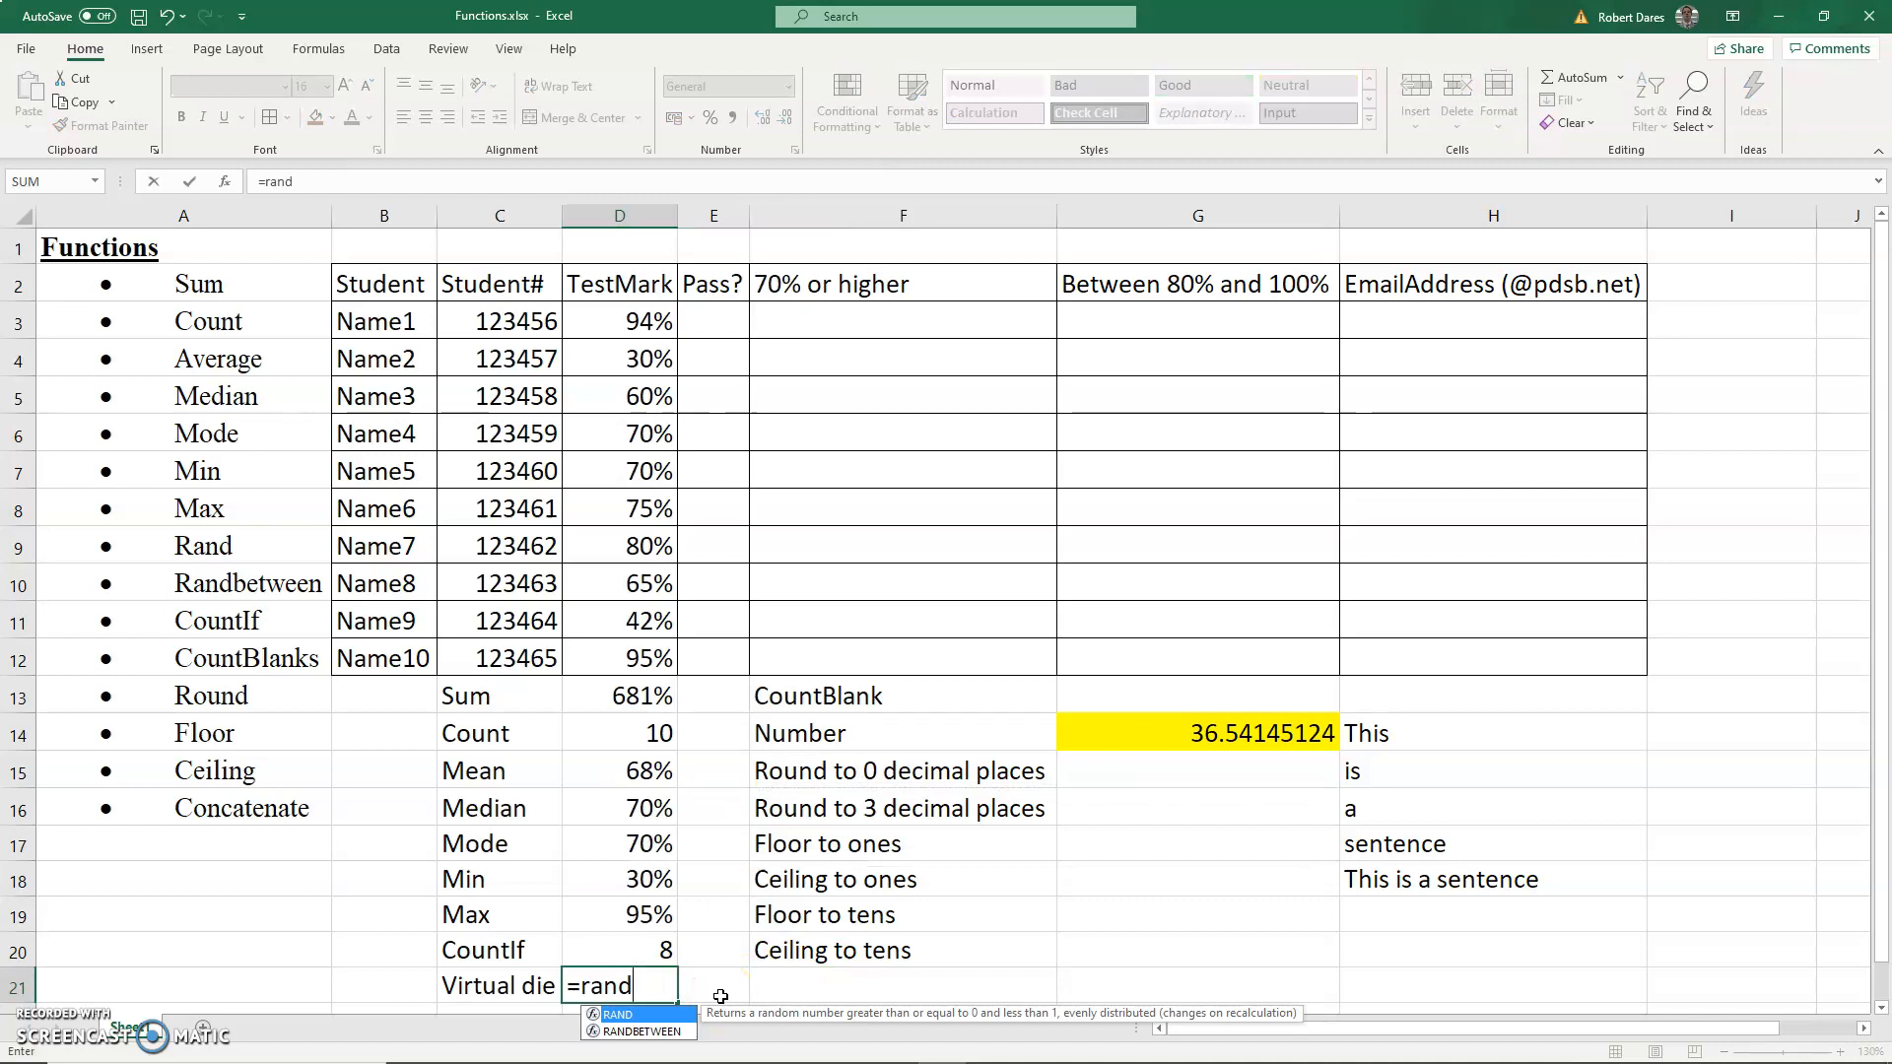
key(Down)
key(Tab)
text(1,6))
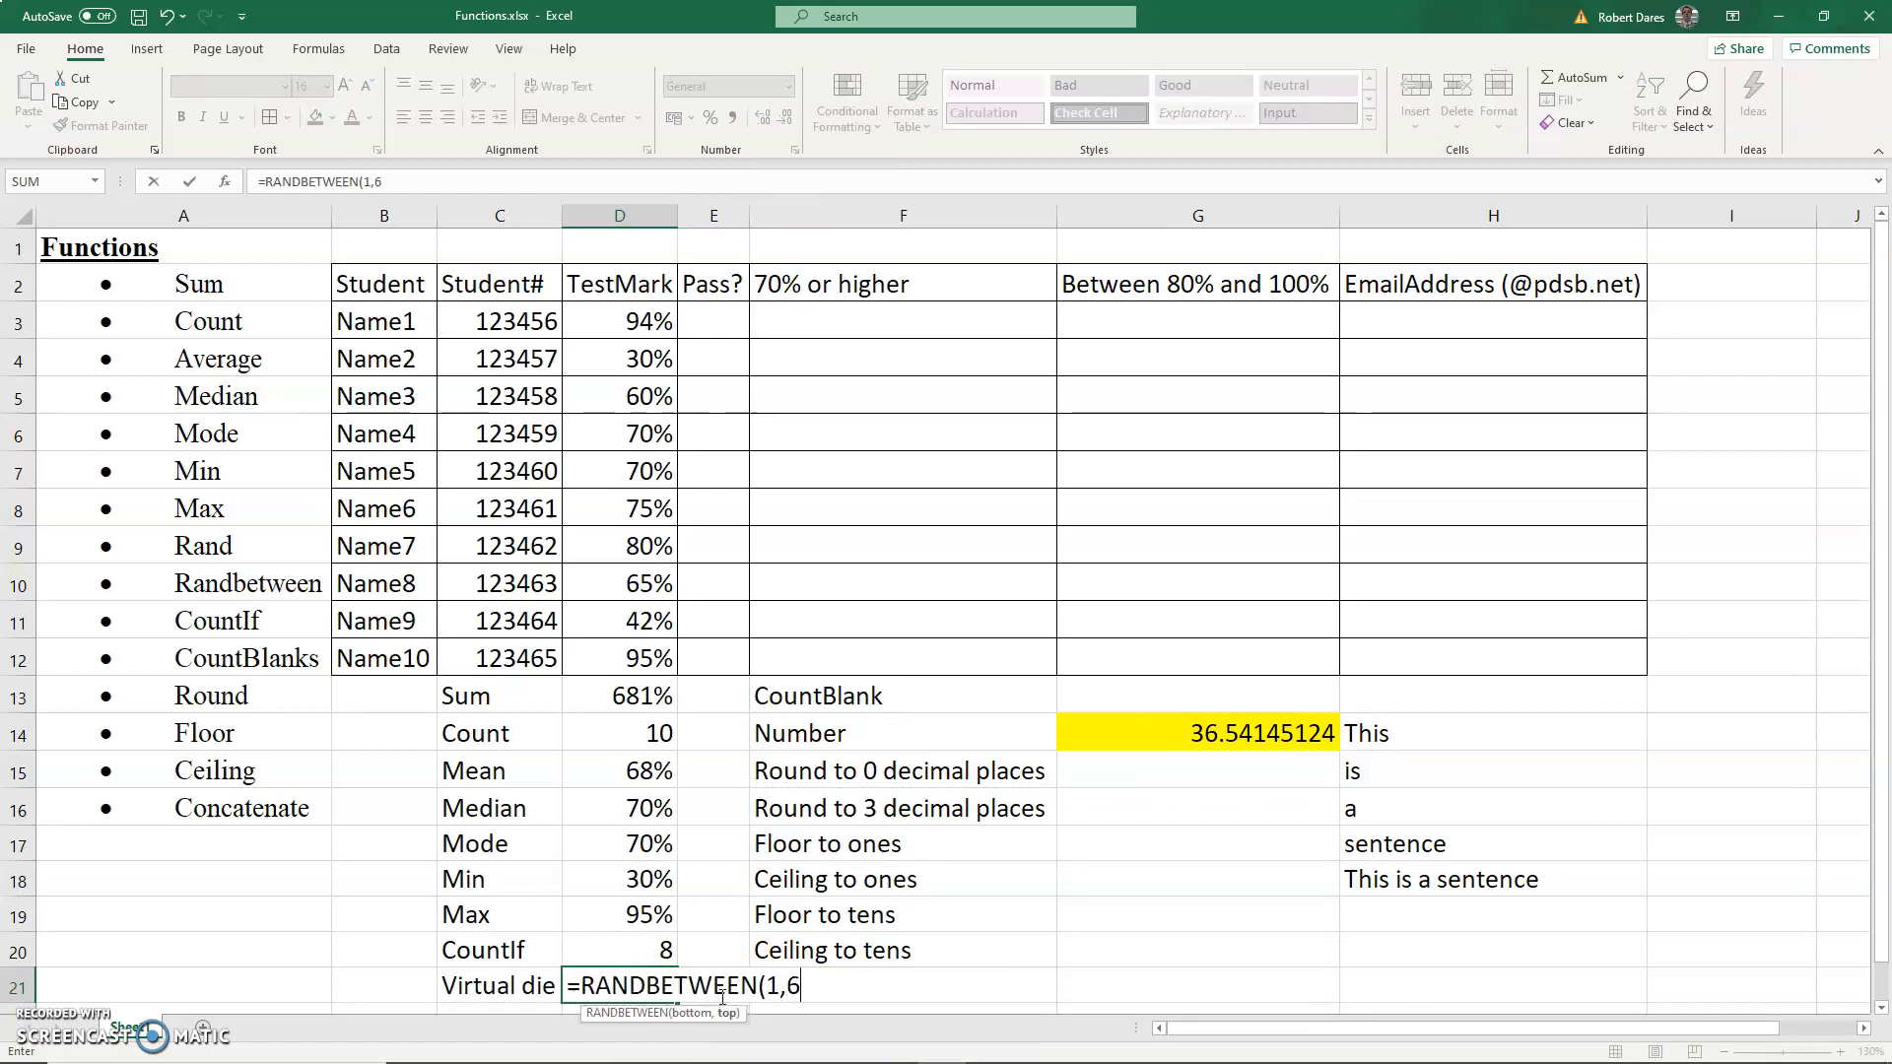
key(Return)
key(Up)
key(Up)
key(Up)
key(Up)
key(Up)
key(Up)
key(Up)
key(Up)
key(Up)
key(Up)
key(Up)
key(Up)
key(Up)
key(Up)
key(Up)
key(Up)
key(Up)
key(Up)
key(Up)
key(Up)
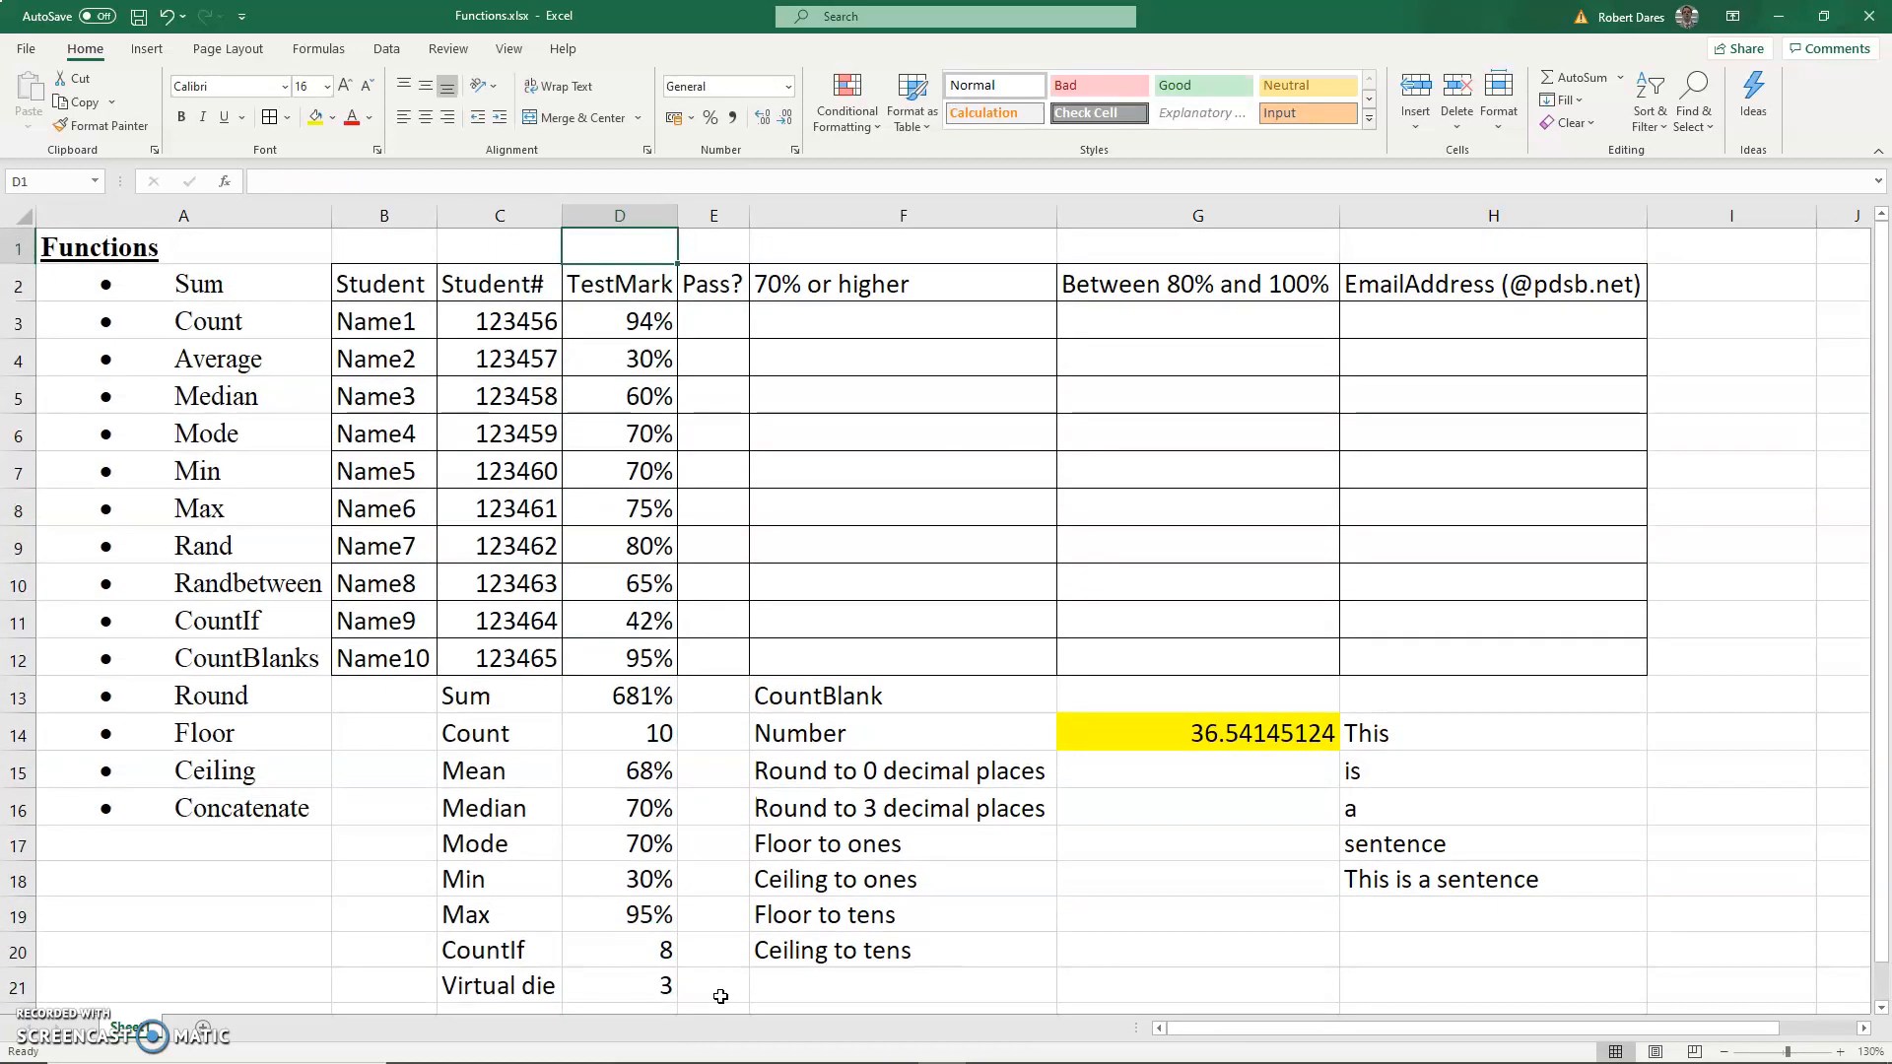
Re-roll the virtual die by recalculating the worksheet several times, and review the formula in D21
click(764, 991)
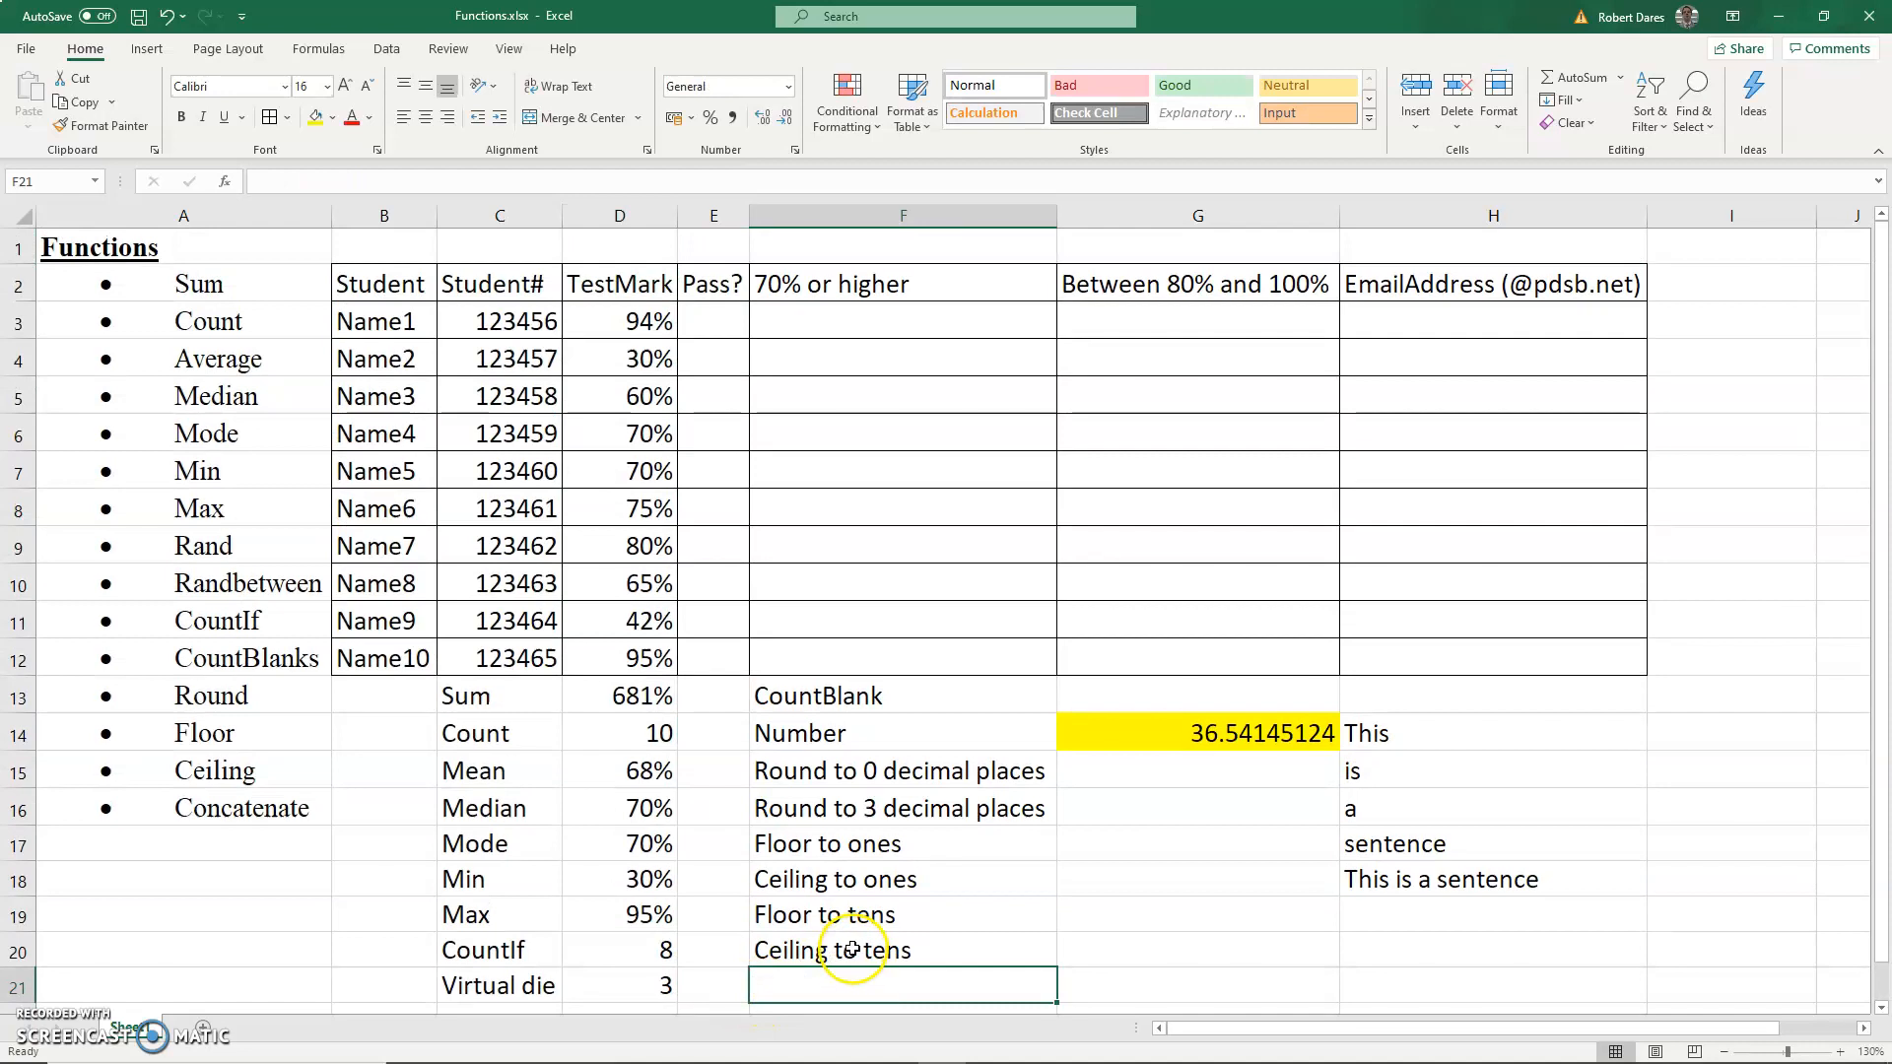
key(F9)
key(F9)
key(F9)
key(F9)
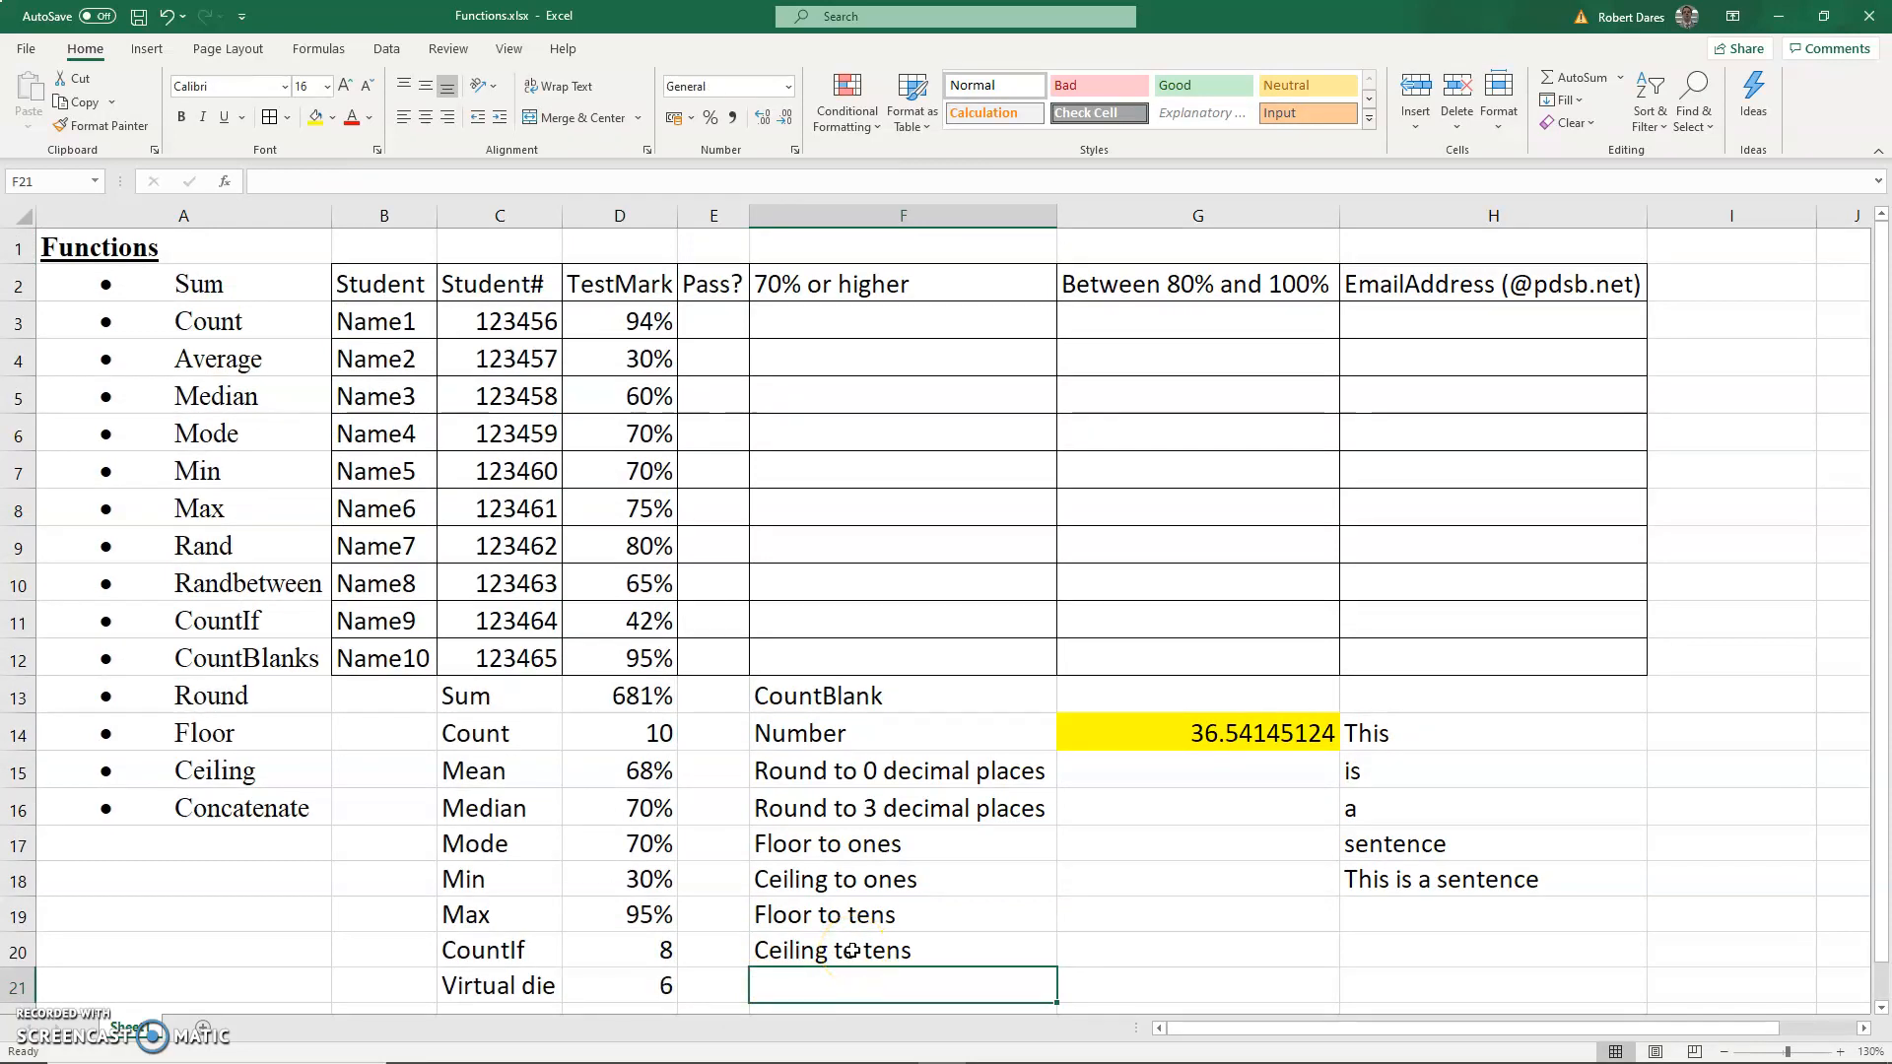
key(F9)
key(F9)
key(F9)
key(F9)
key(F9)
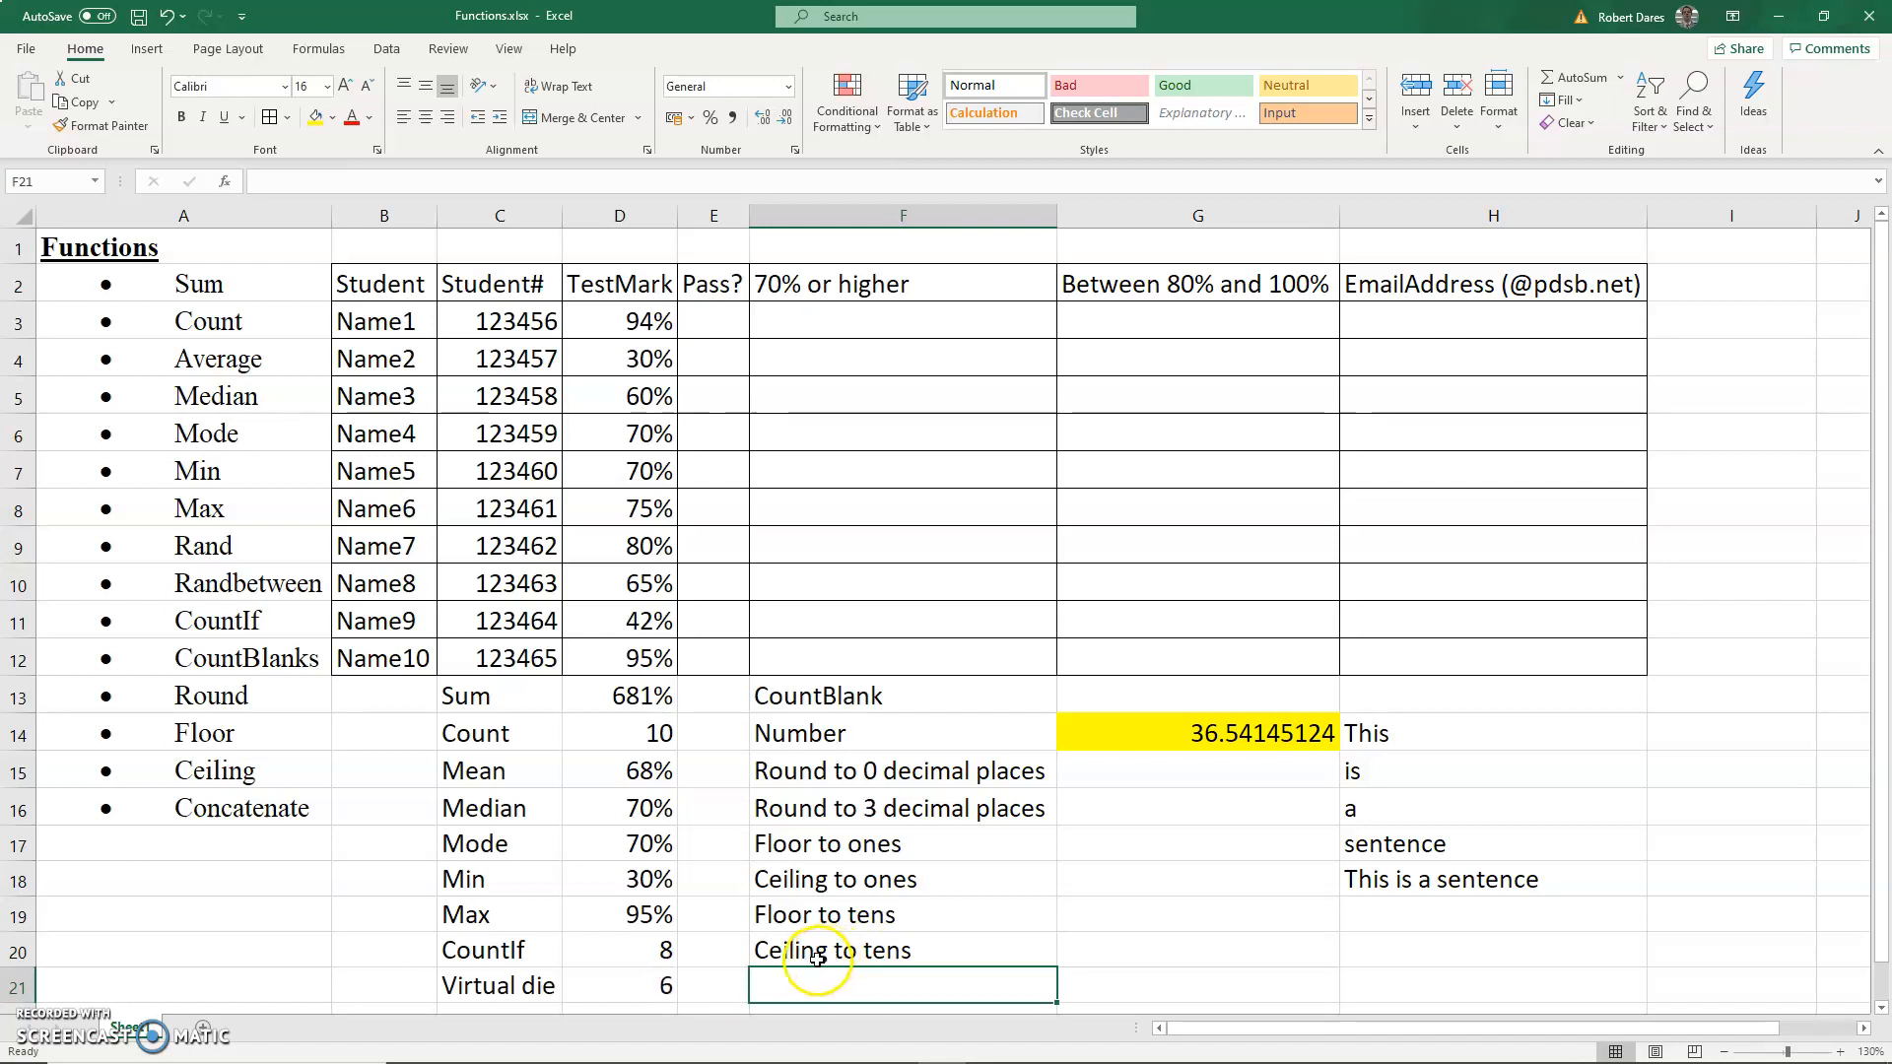
key(F9)
key(F9)
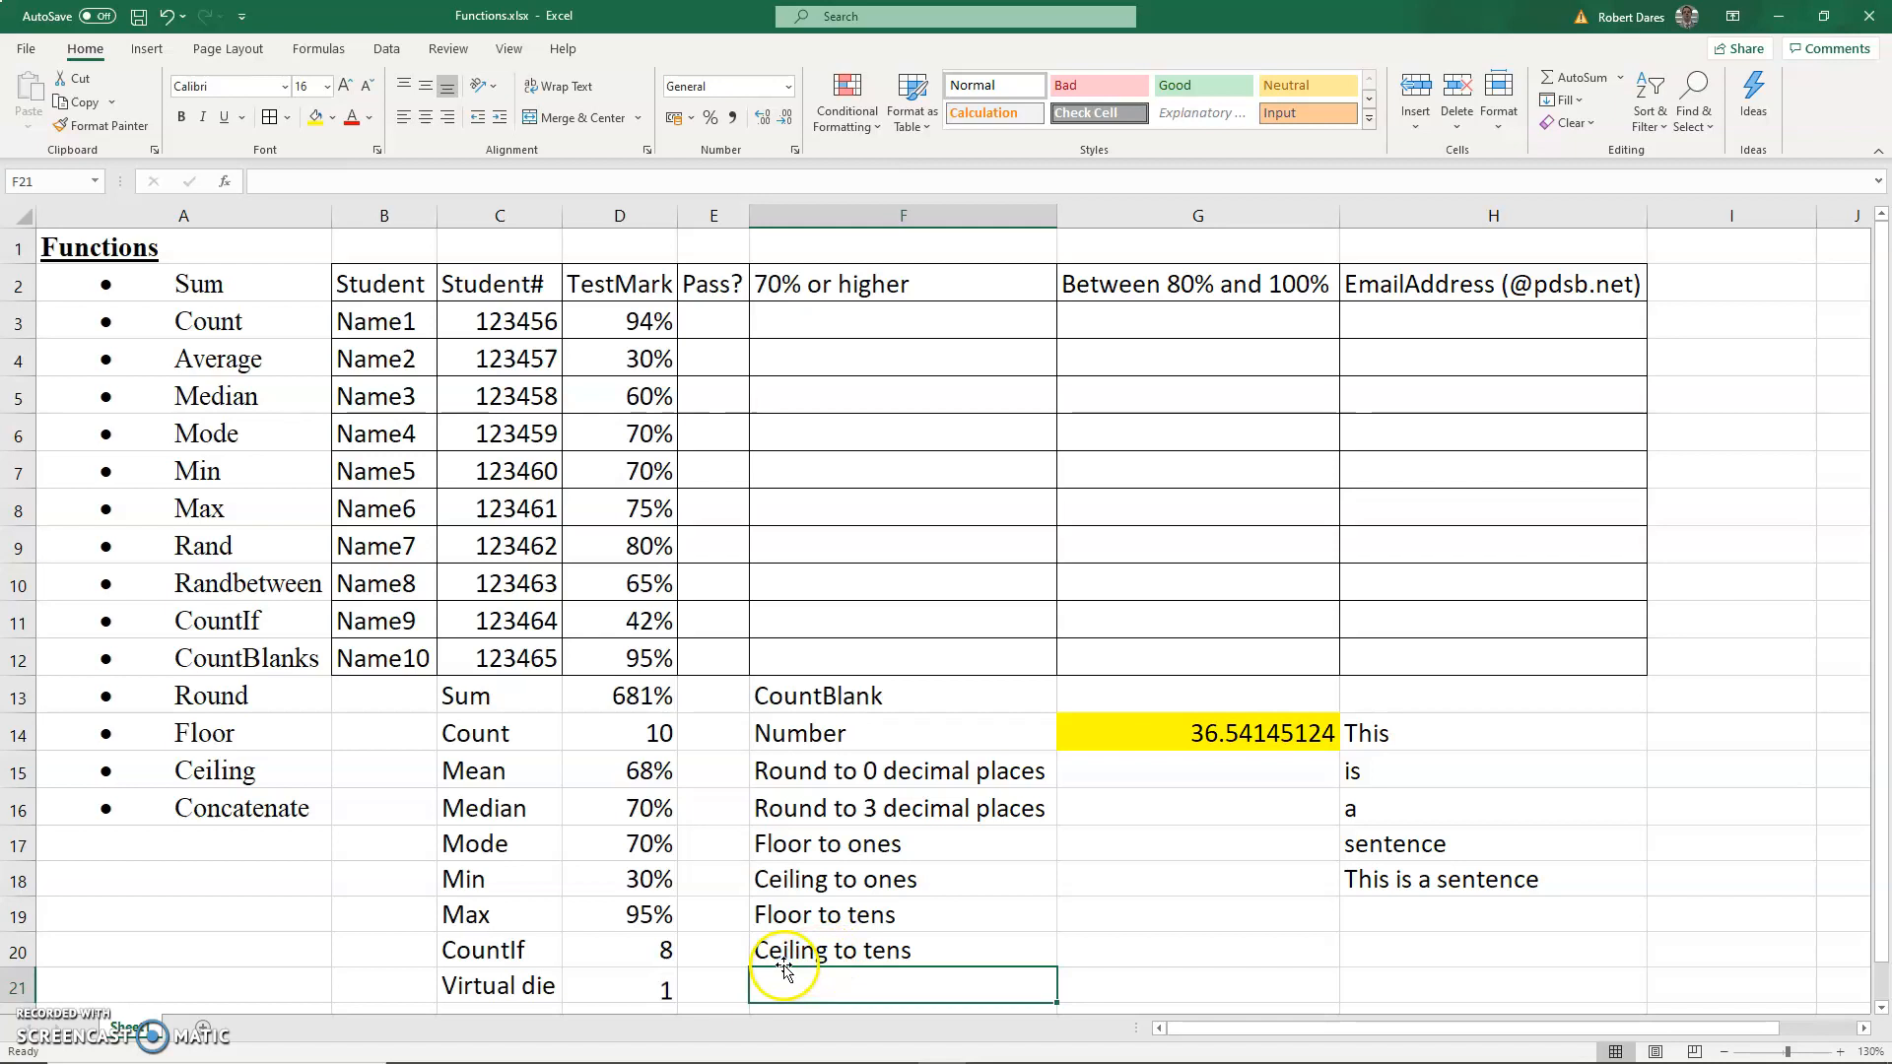
key(F9)
key(F9)
key(F9)
key(F9)
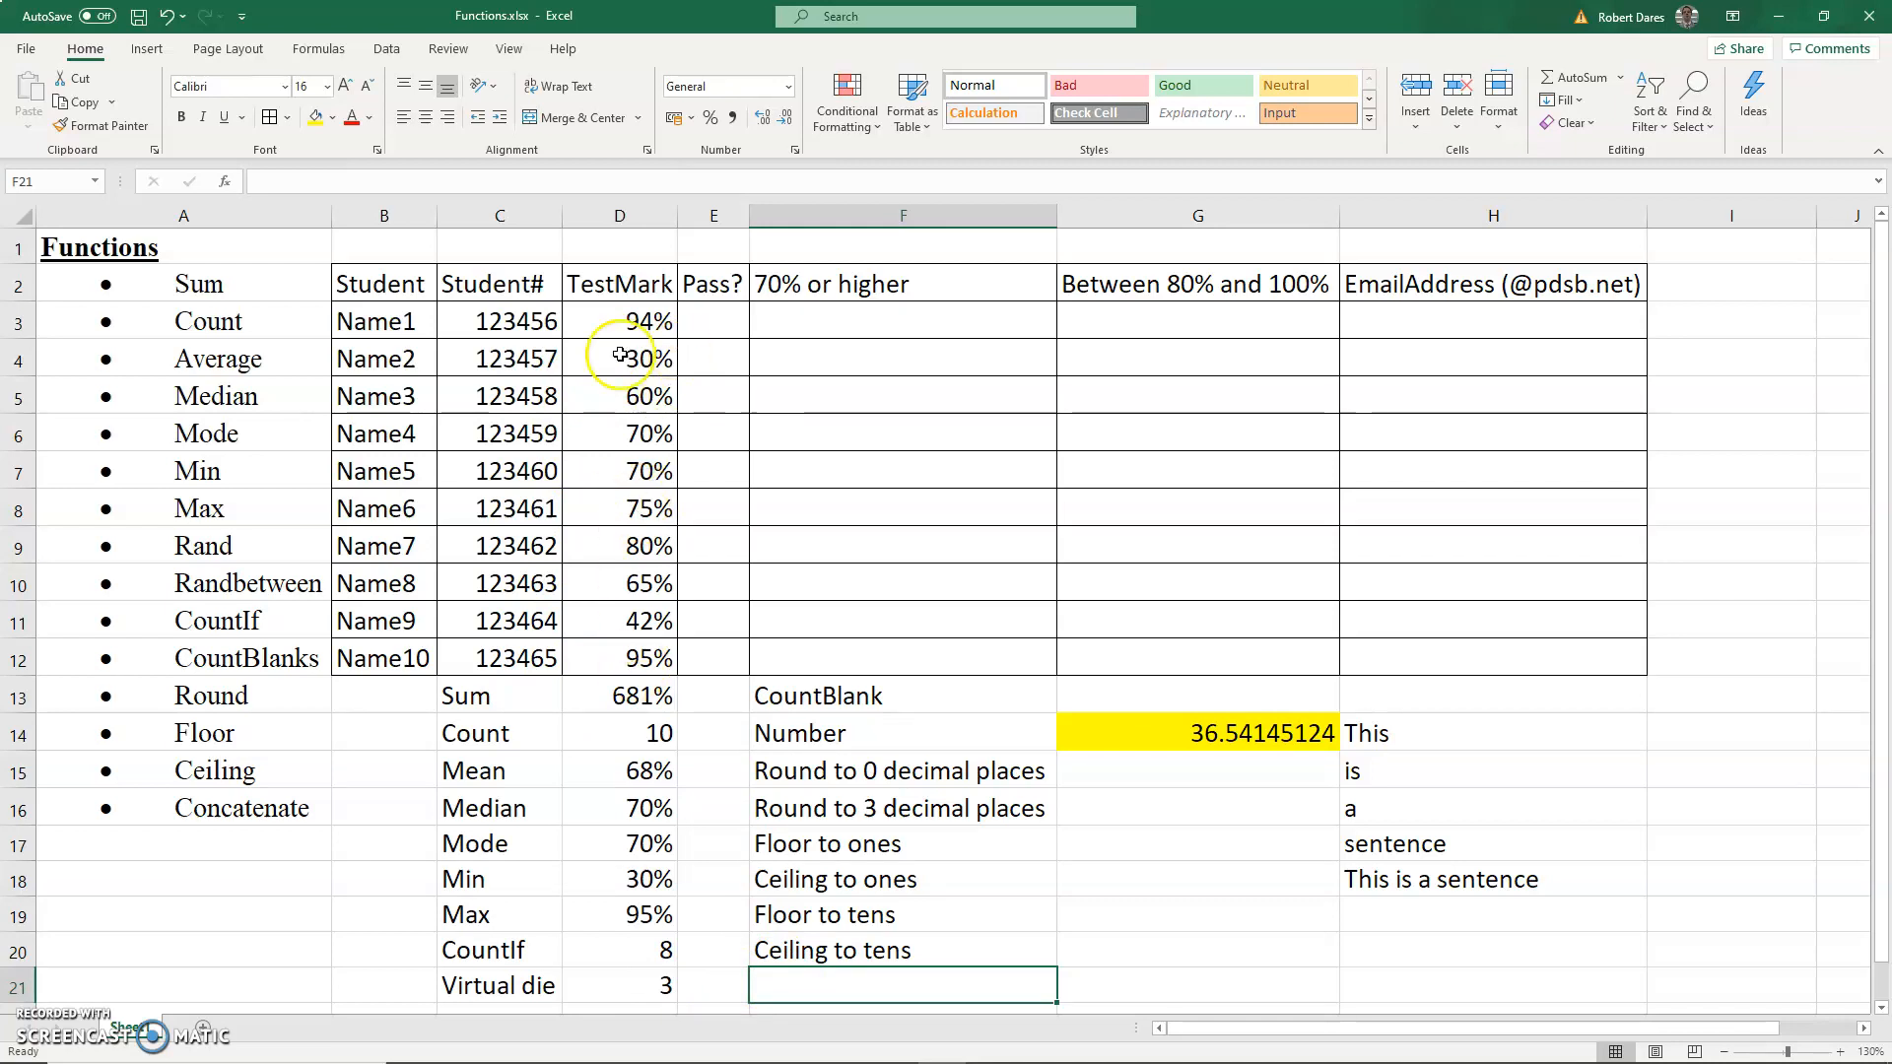
click(653, 981)
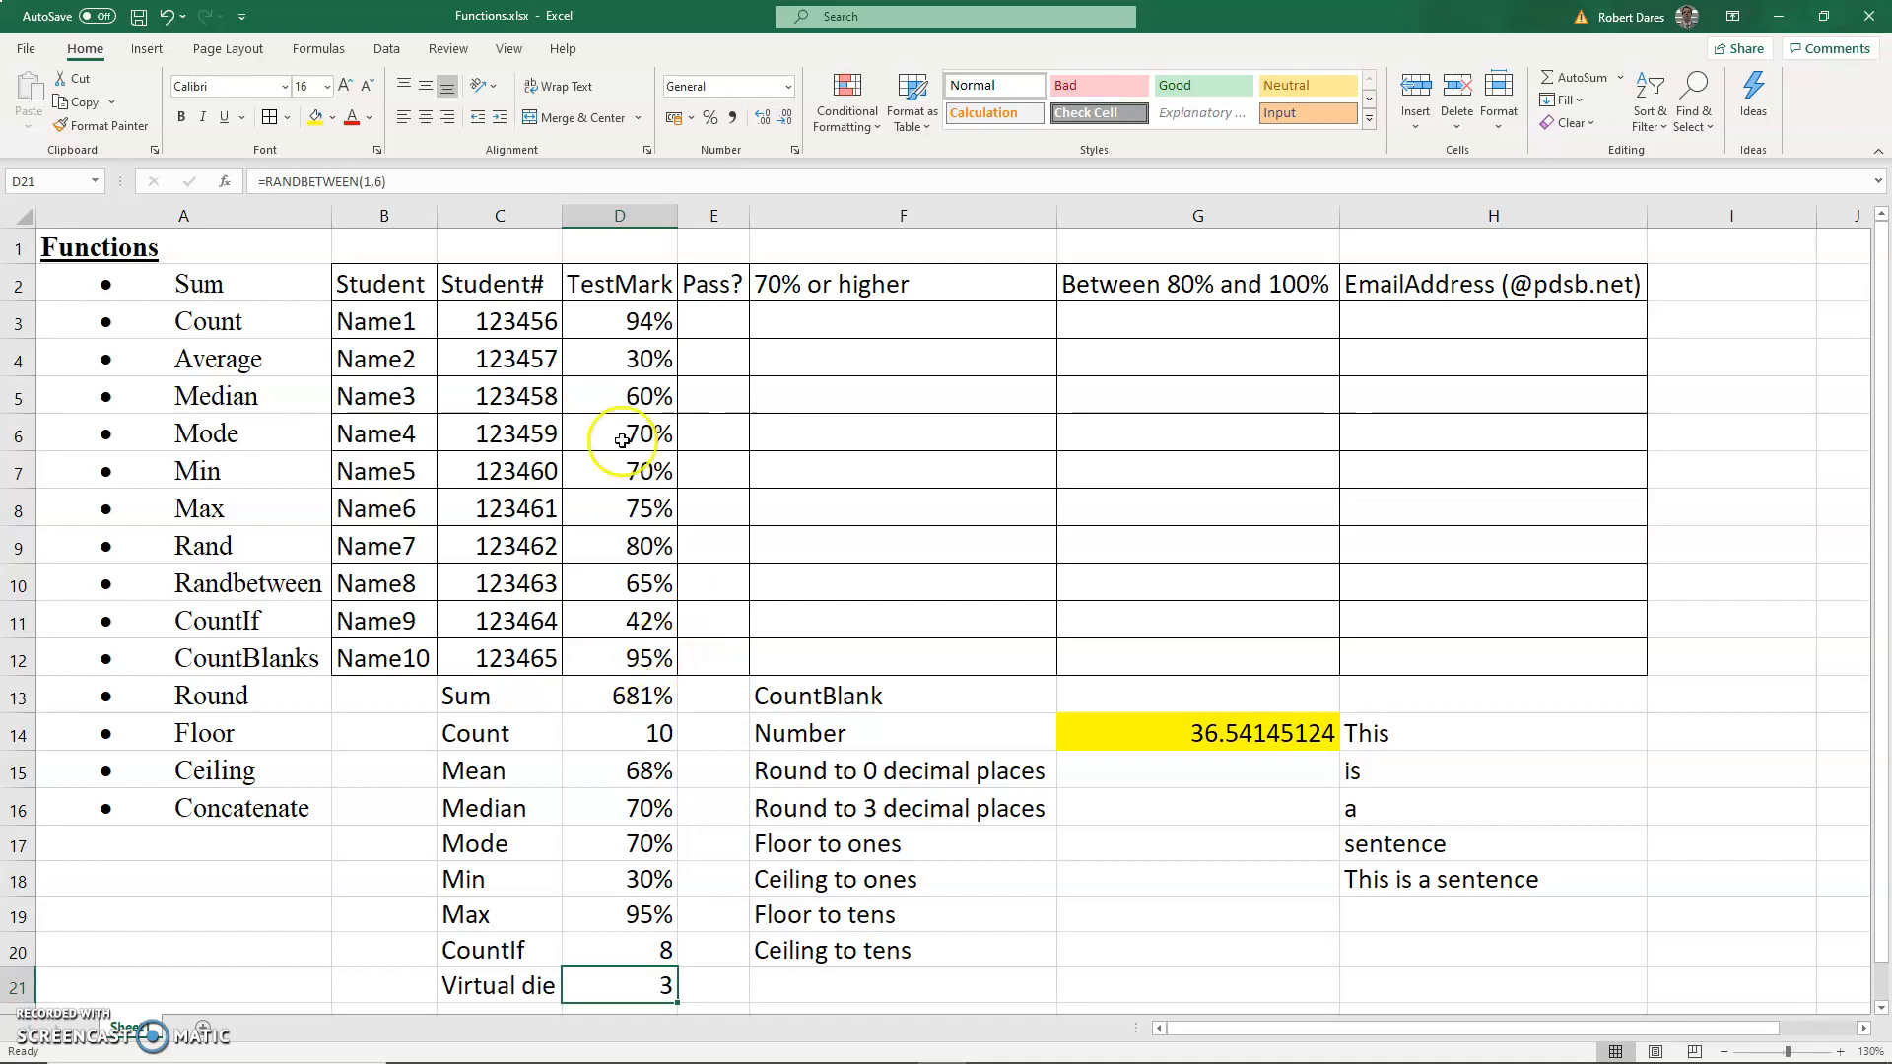
Auto-fit column E to its Pass? (Y/N) heading and start an IF formula in E3 with the test D3>50%
click(702, 318)
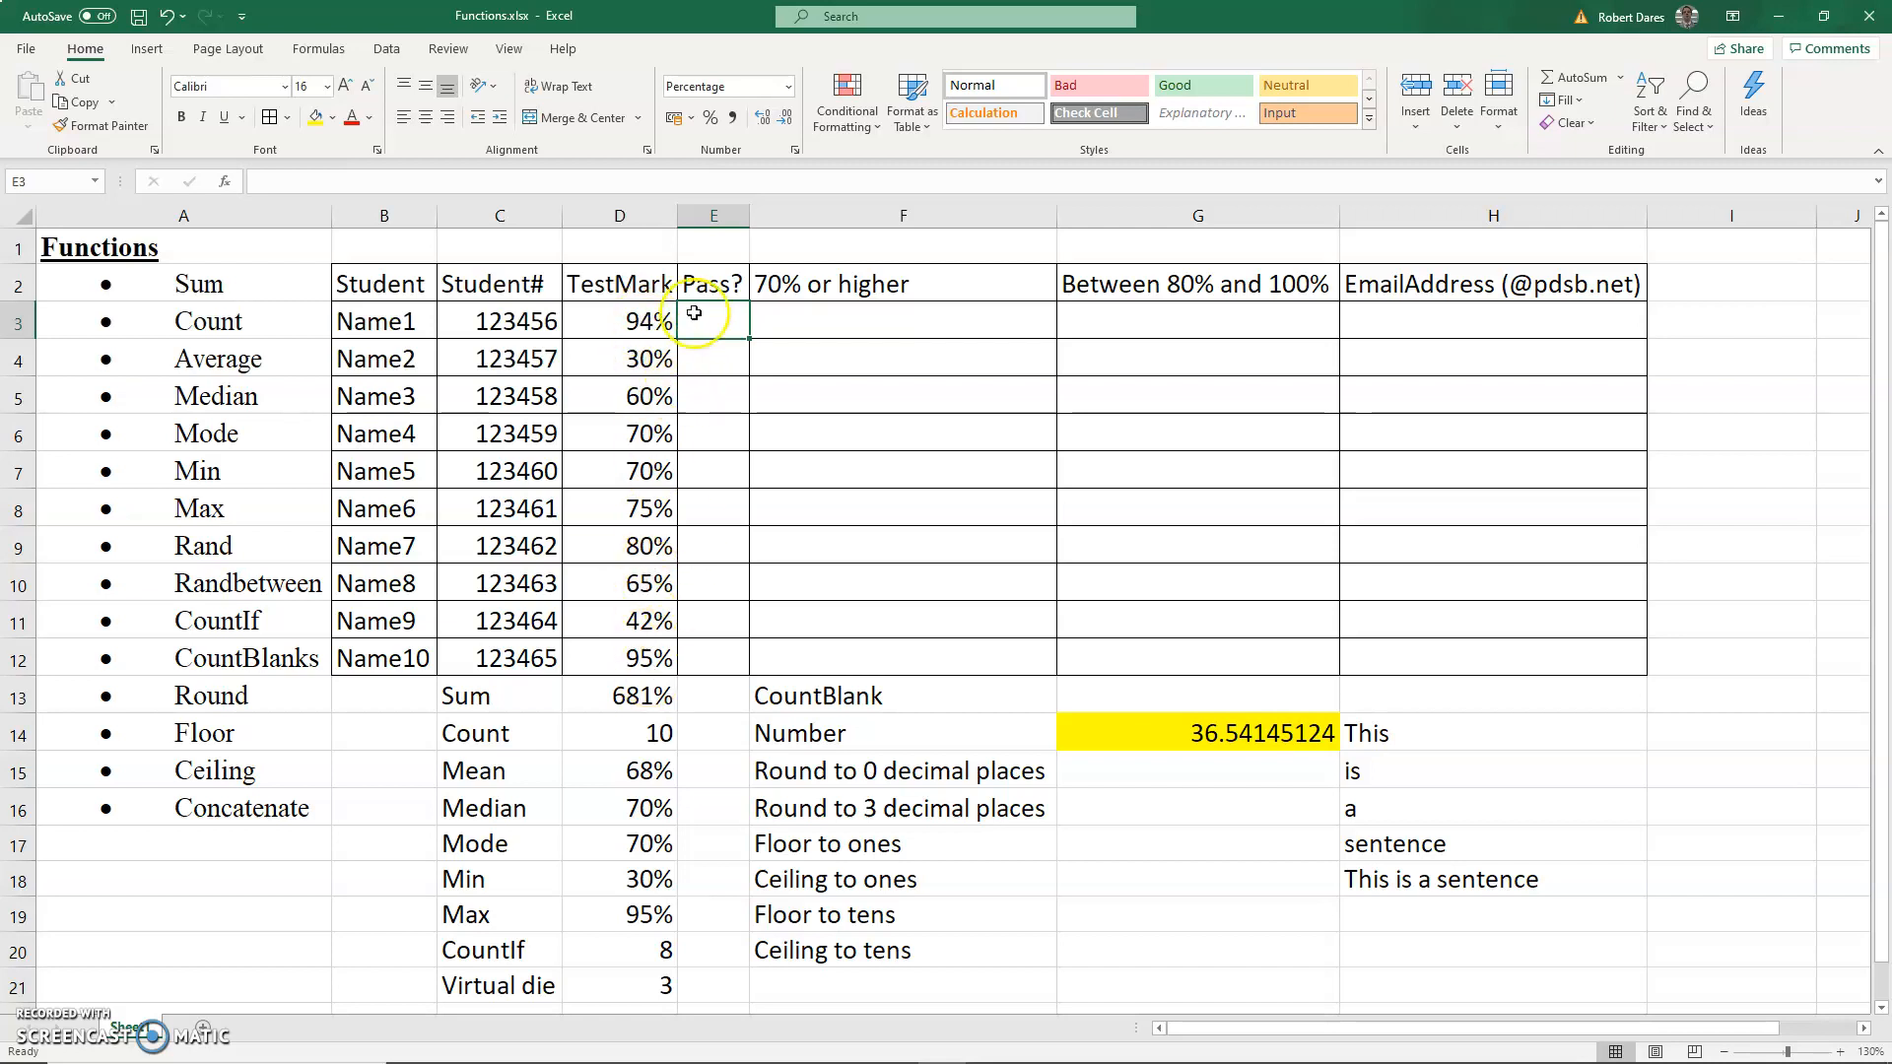
double_click(749, 215)
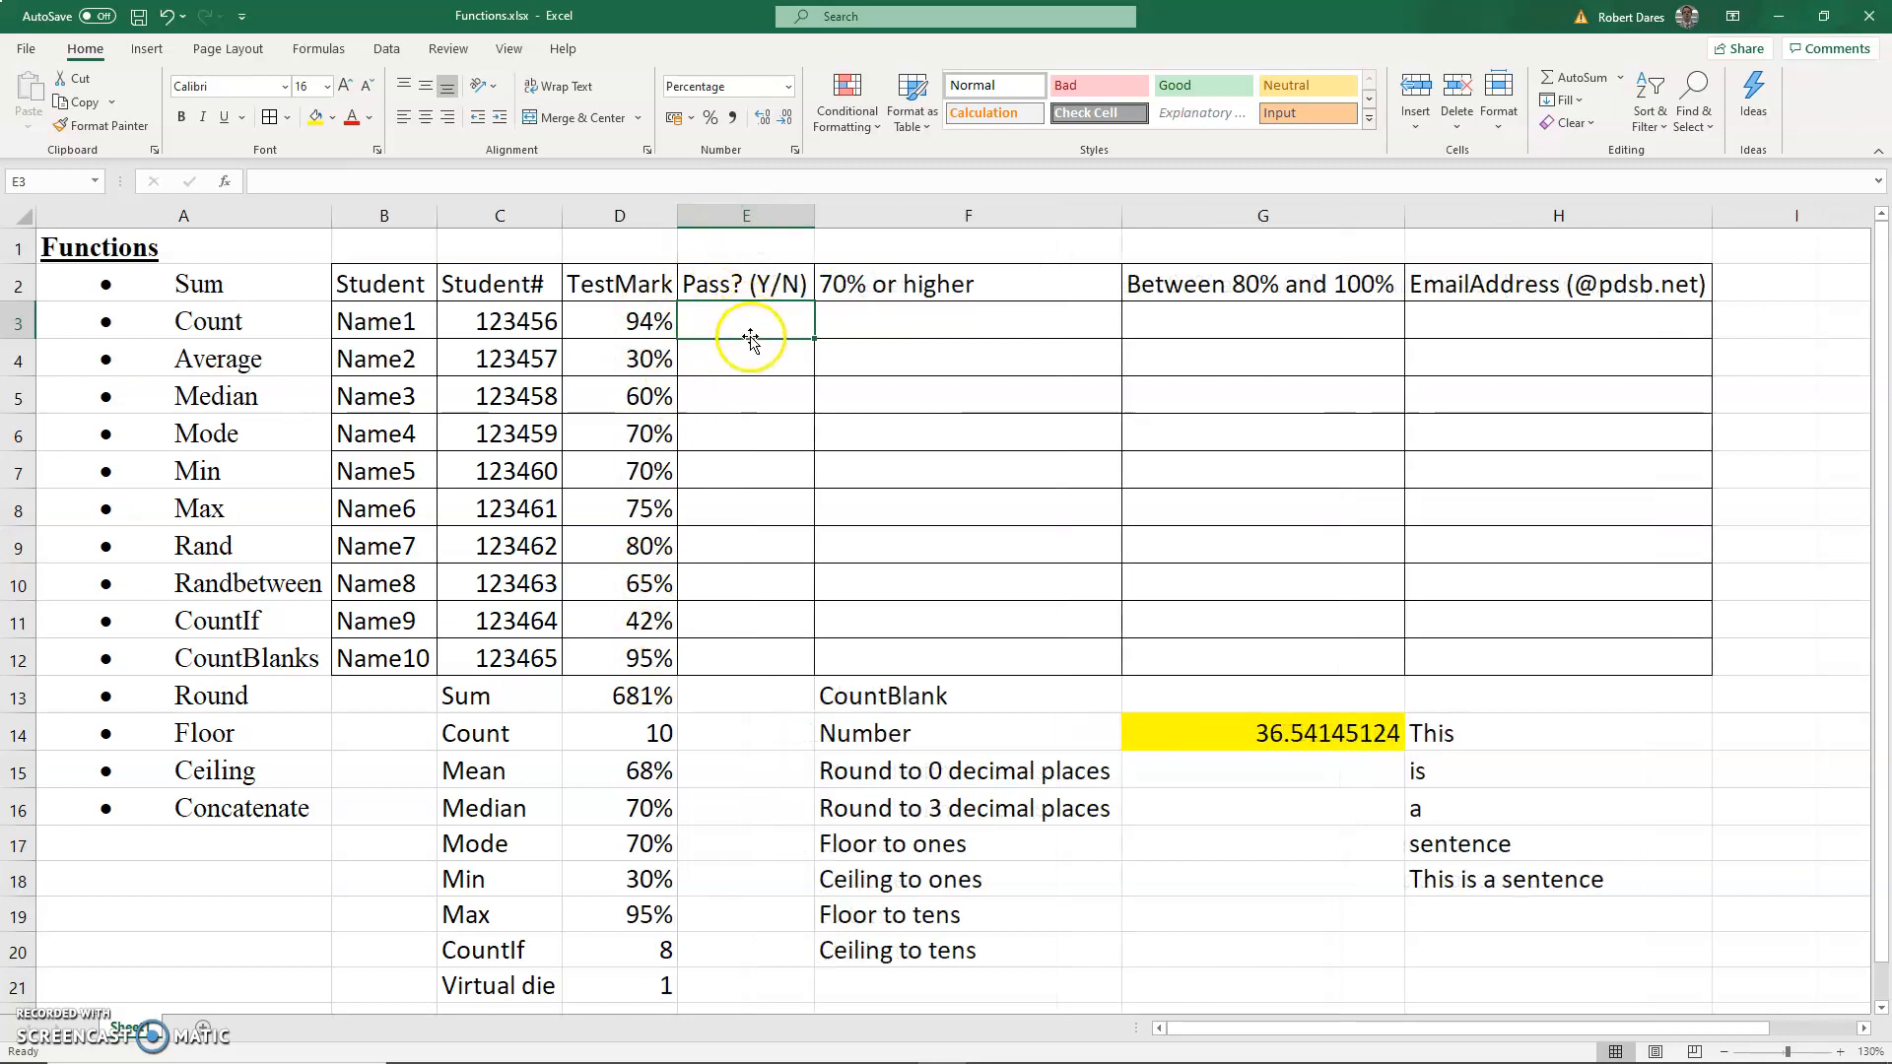
text(=)
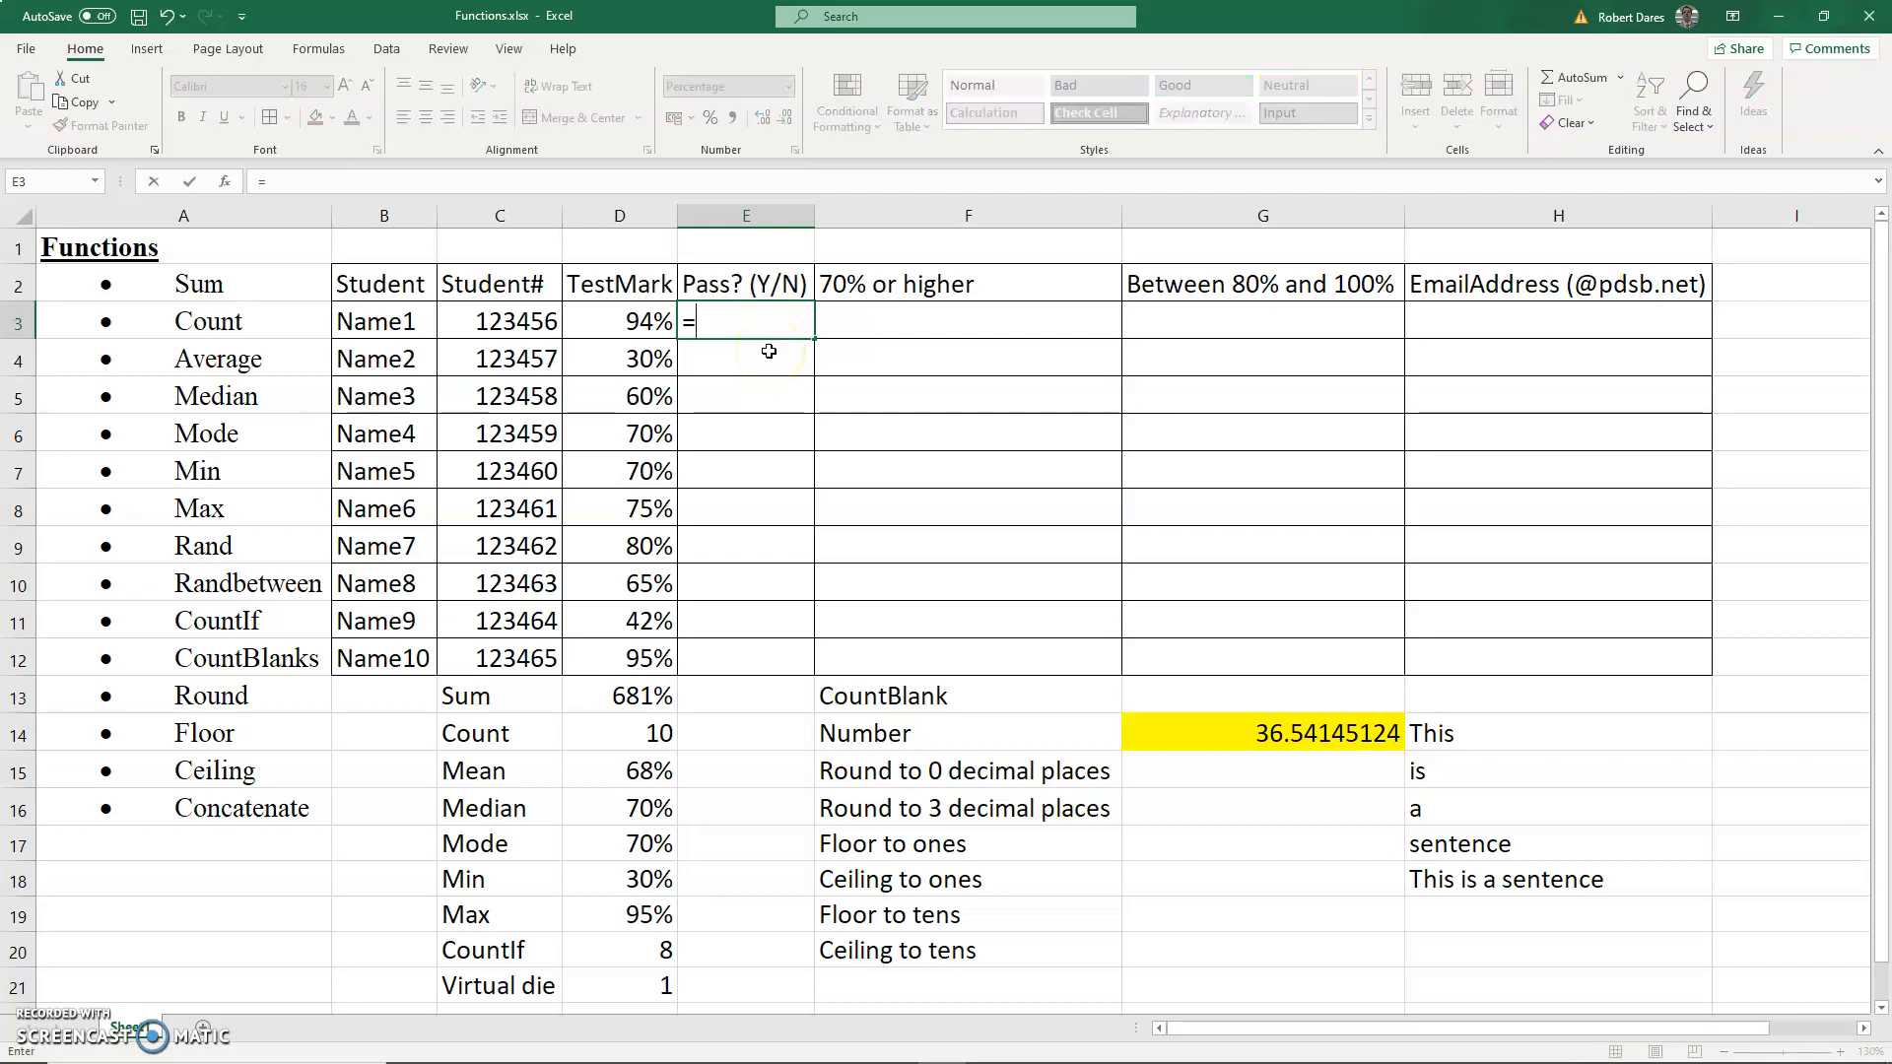
text(if()
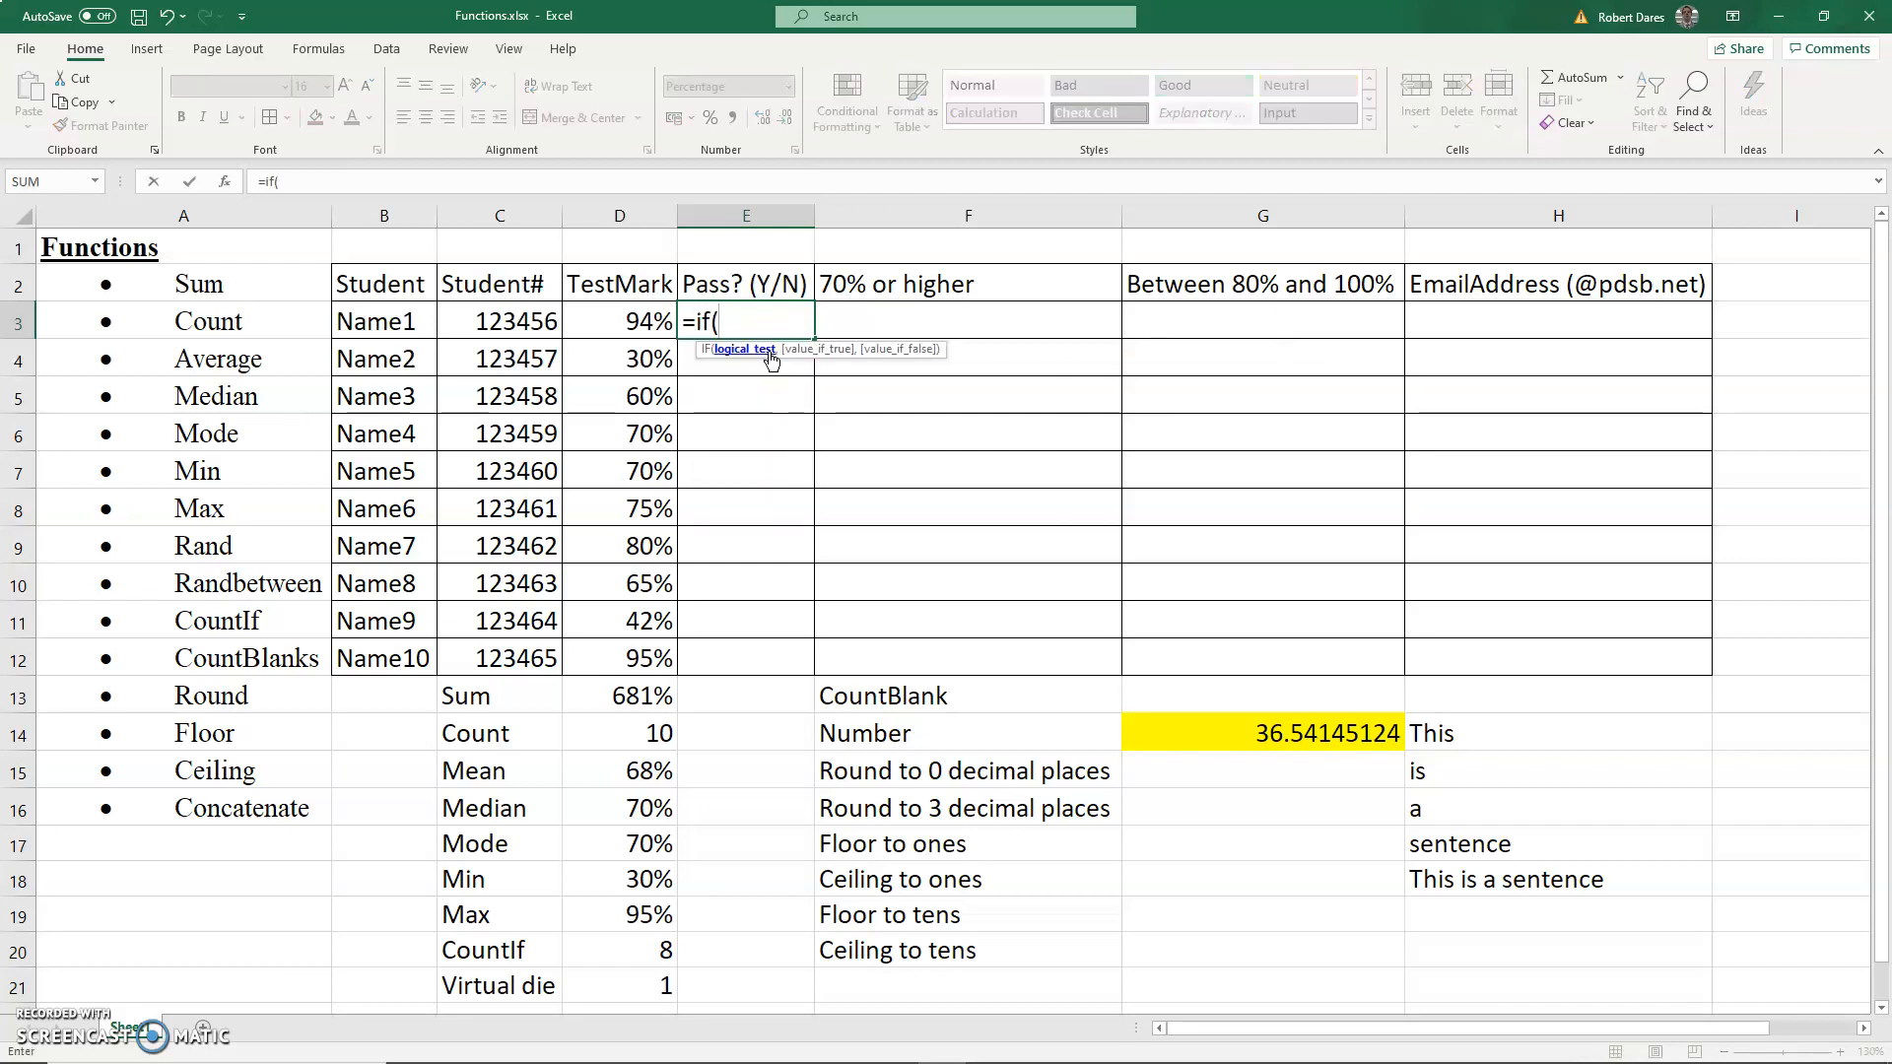
click(647, 315)
text(>50%)
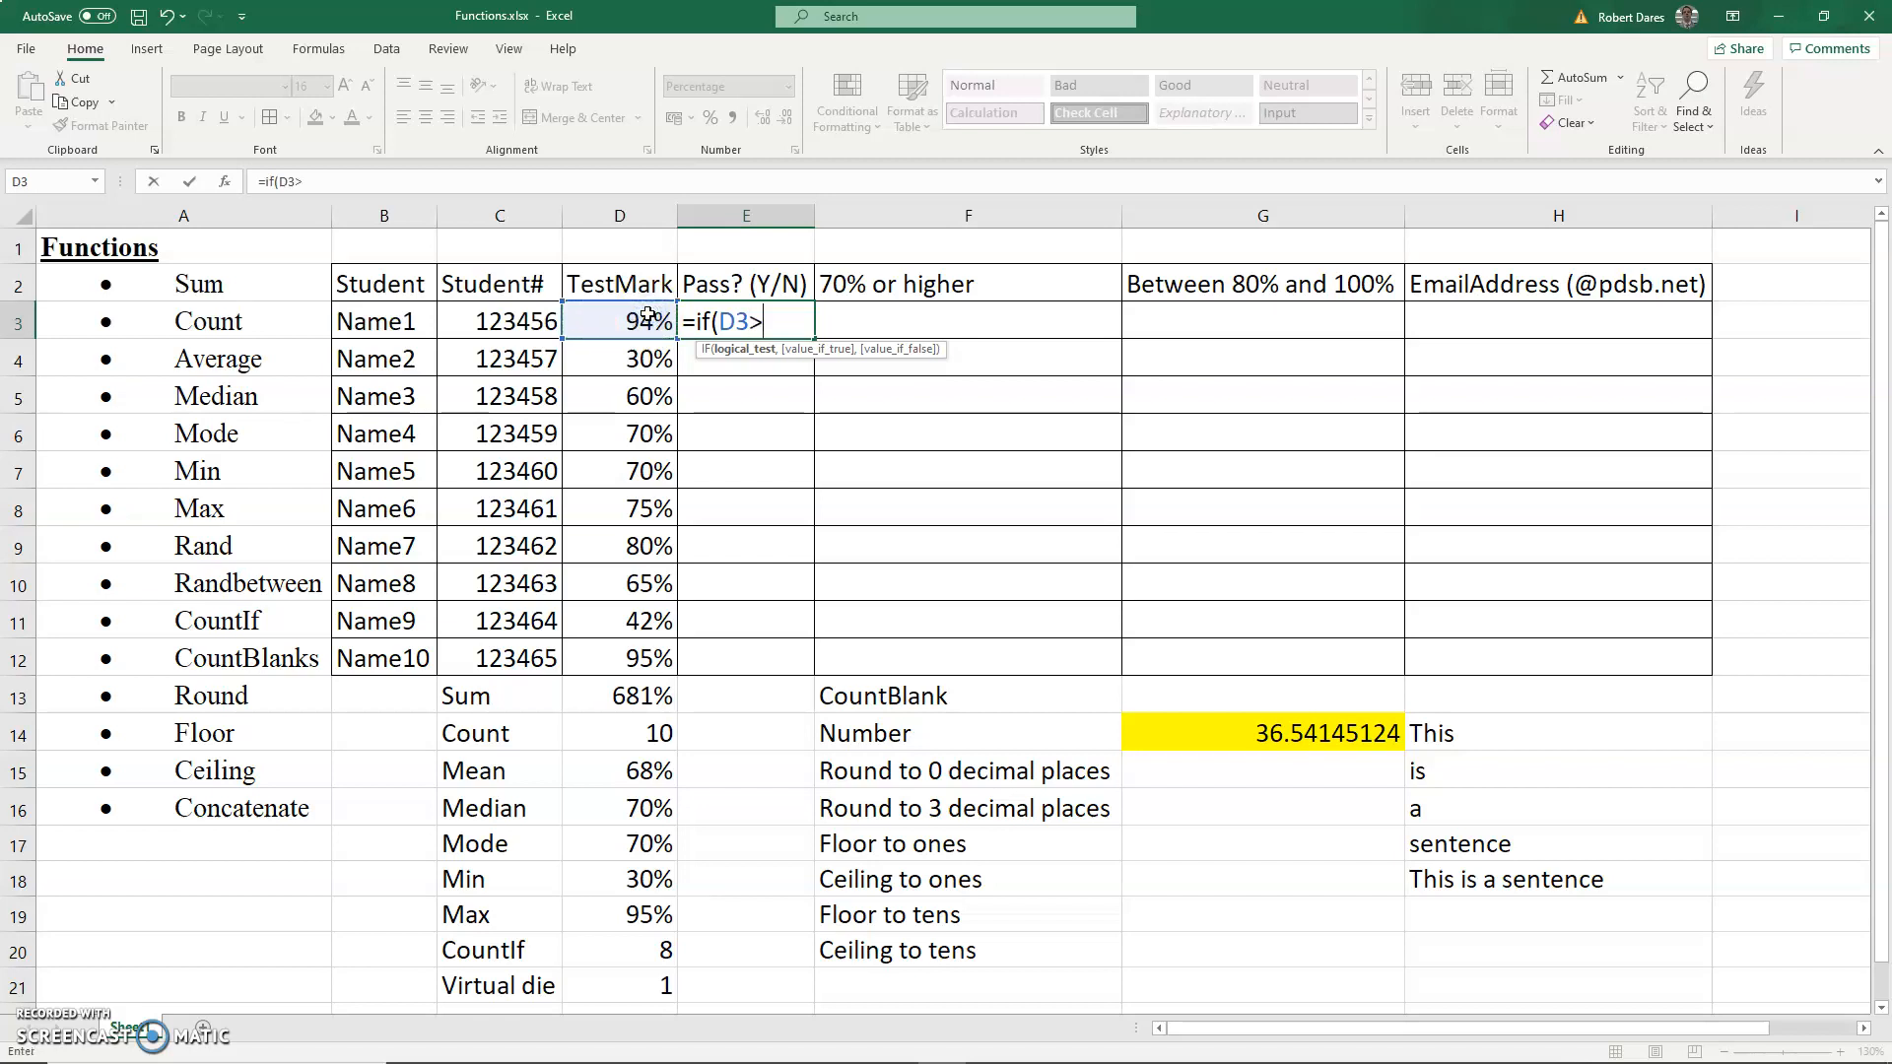
Complete the E3 IF formula with "Y" if true and "N" if false, changing the test to D3>=50%
text(,)
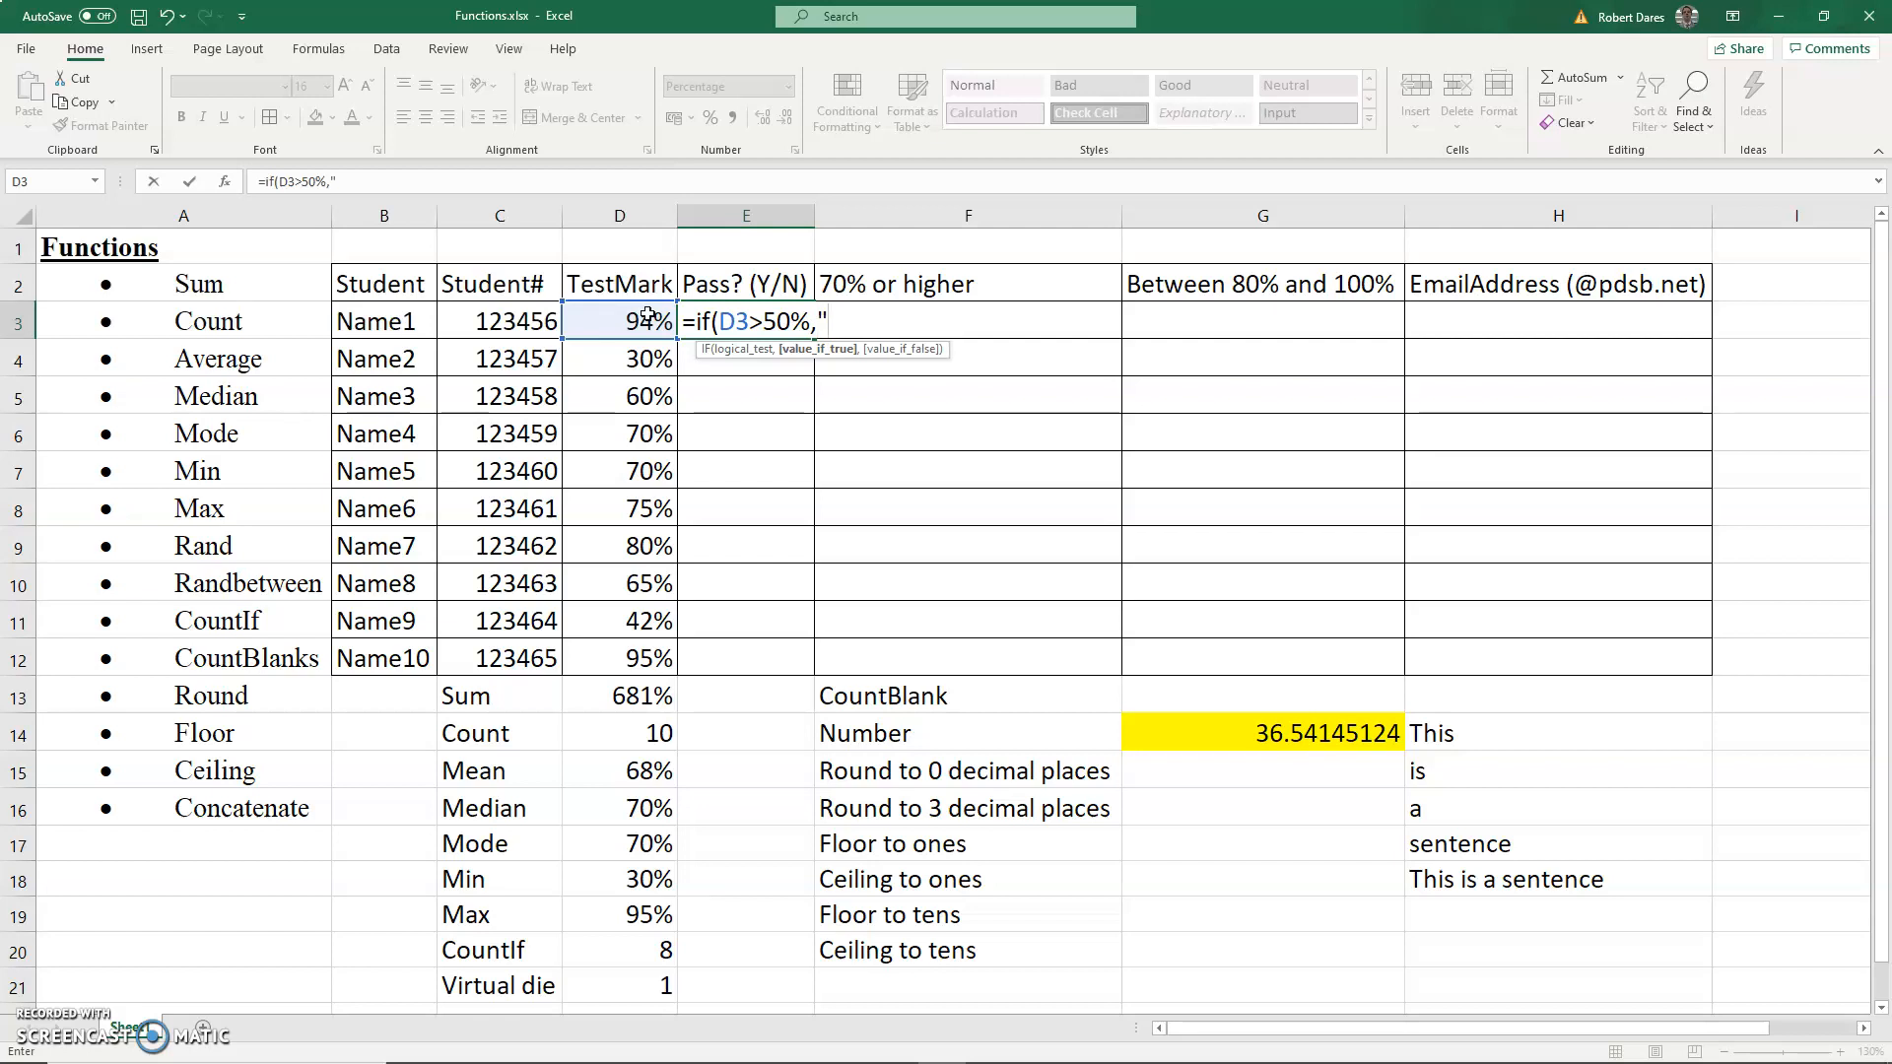
text(,)
text("N)
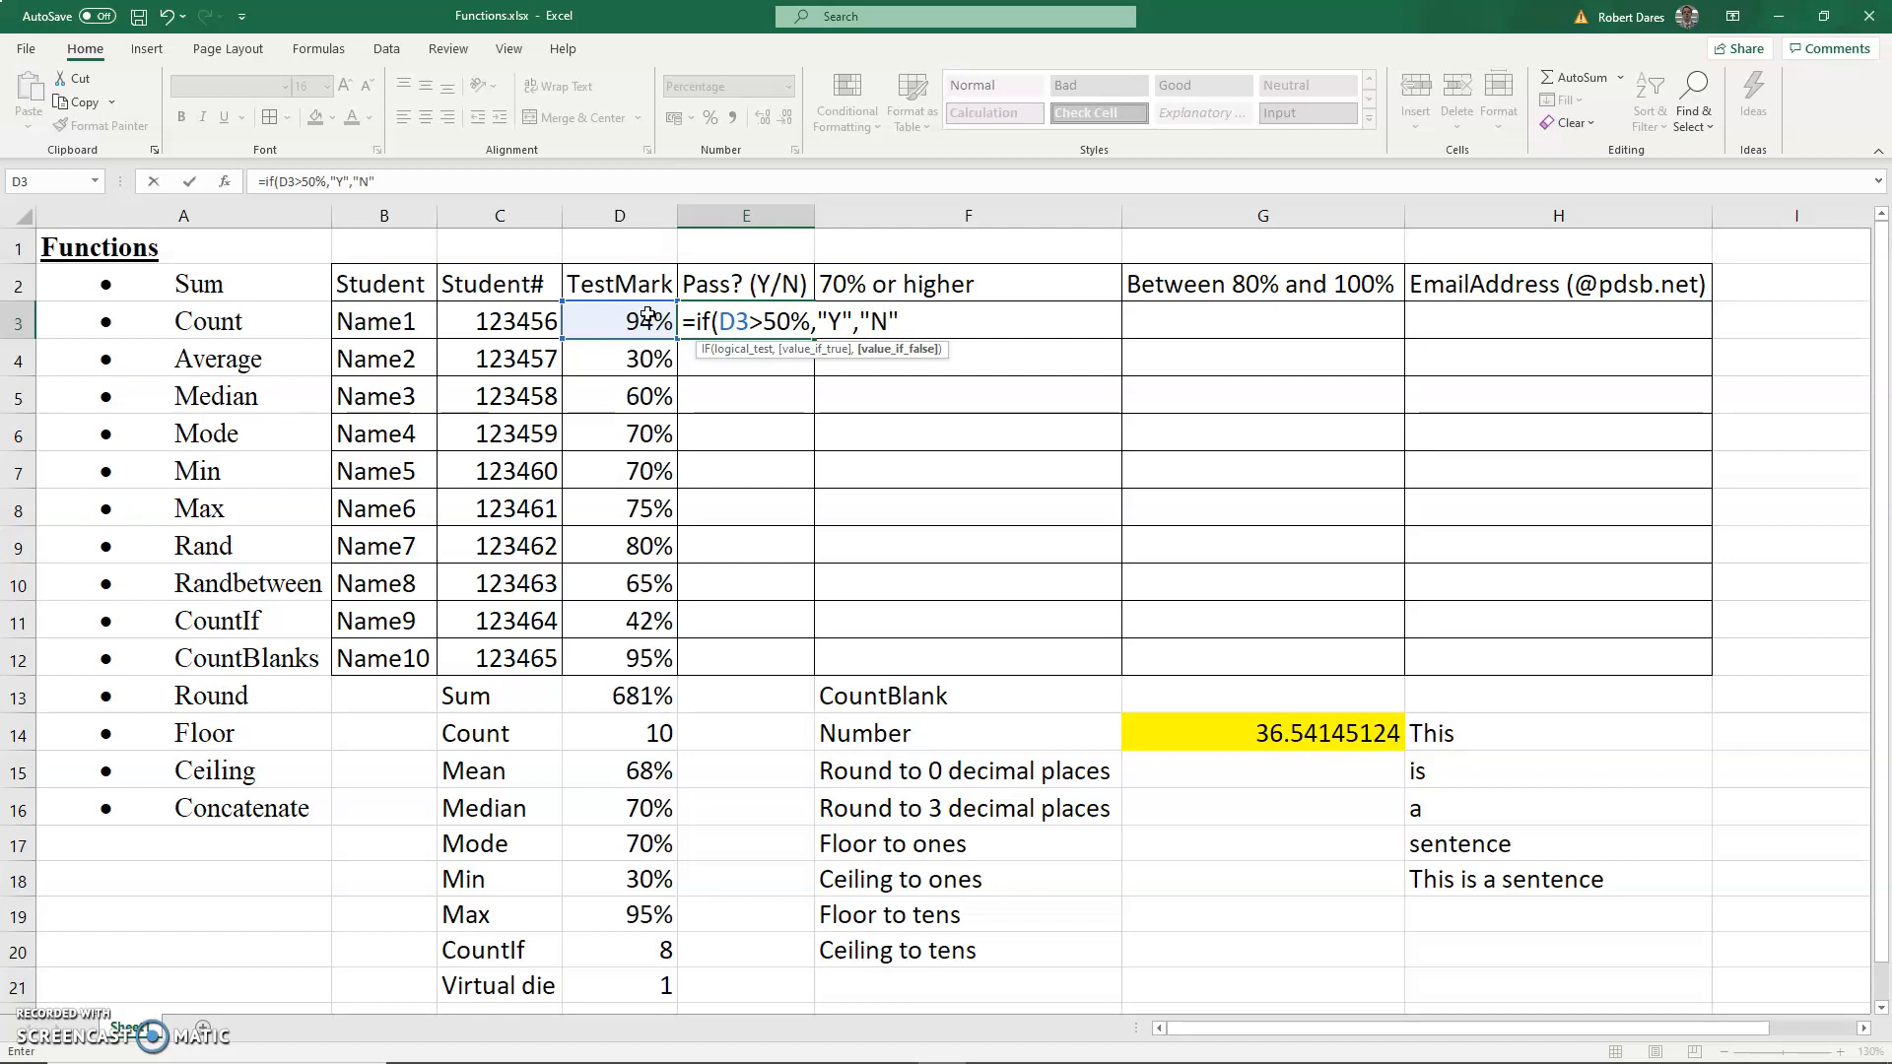
click(746, 321)
click(763, 321)
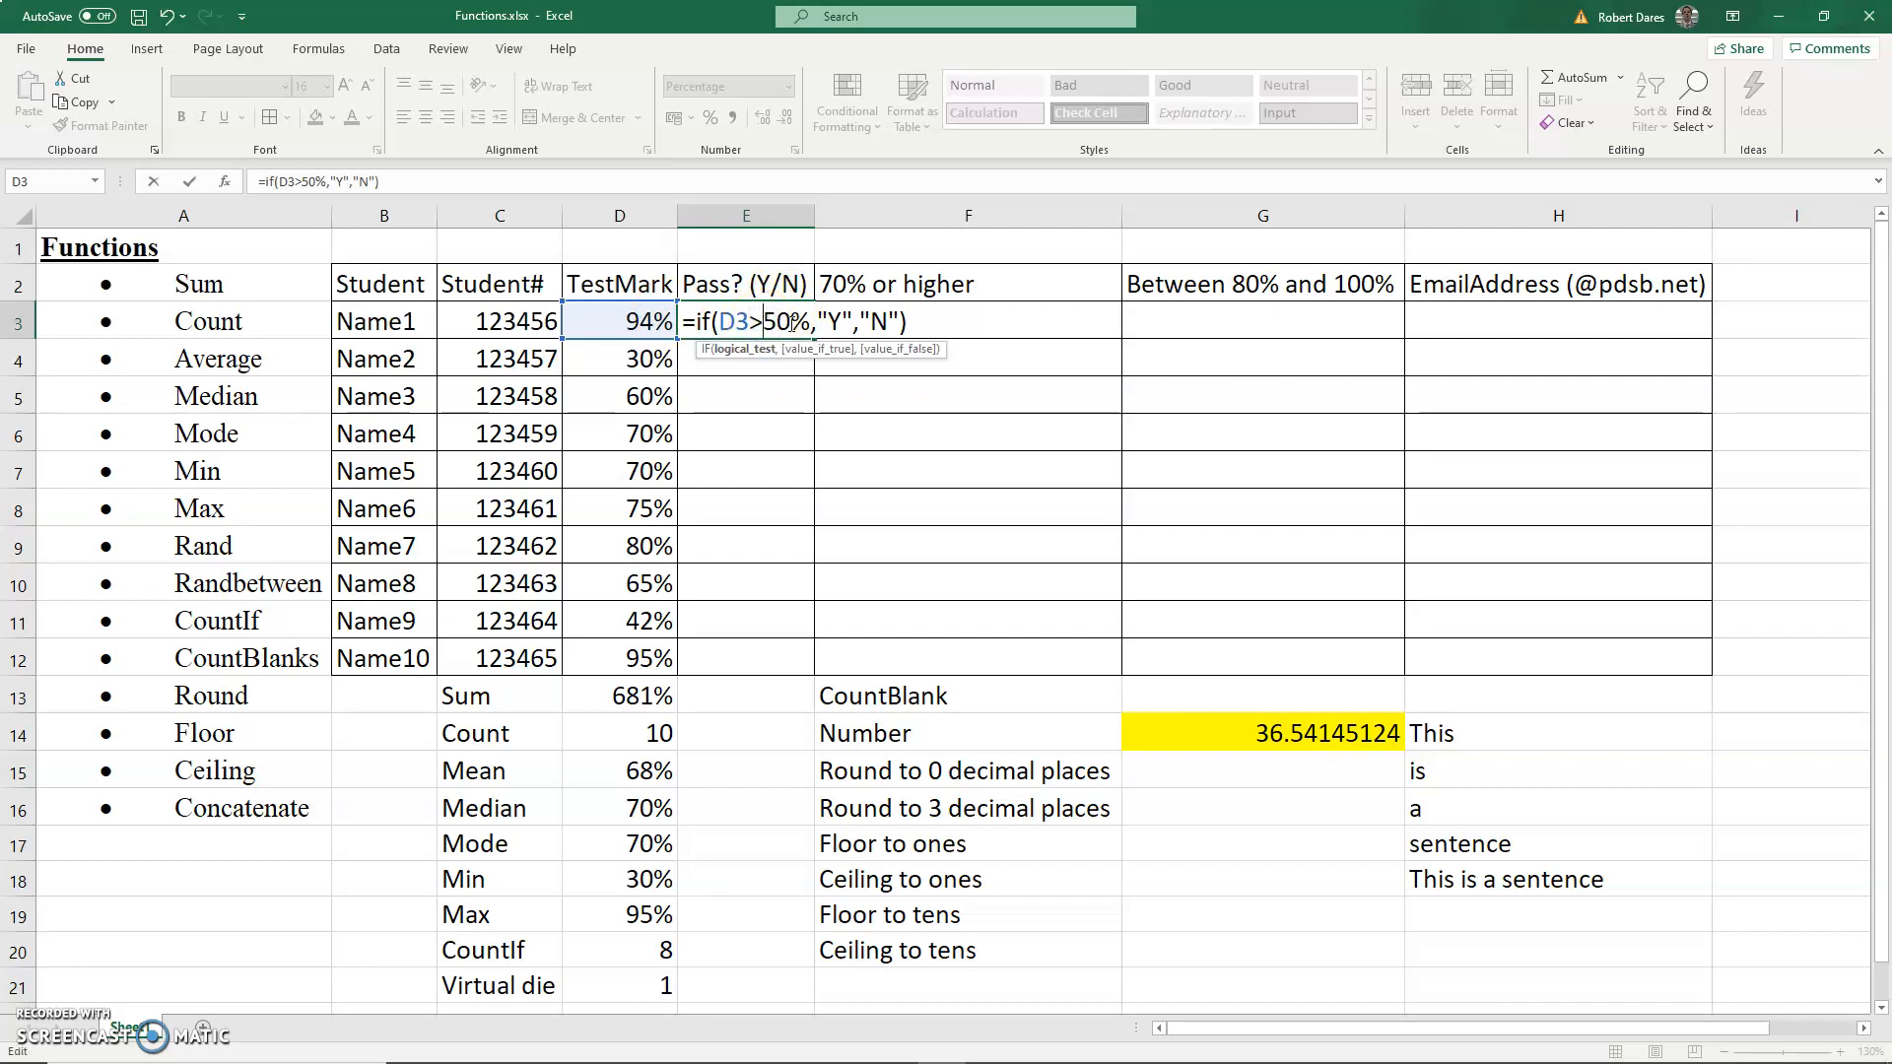
text(=)
key(Return)
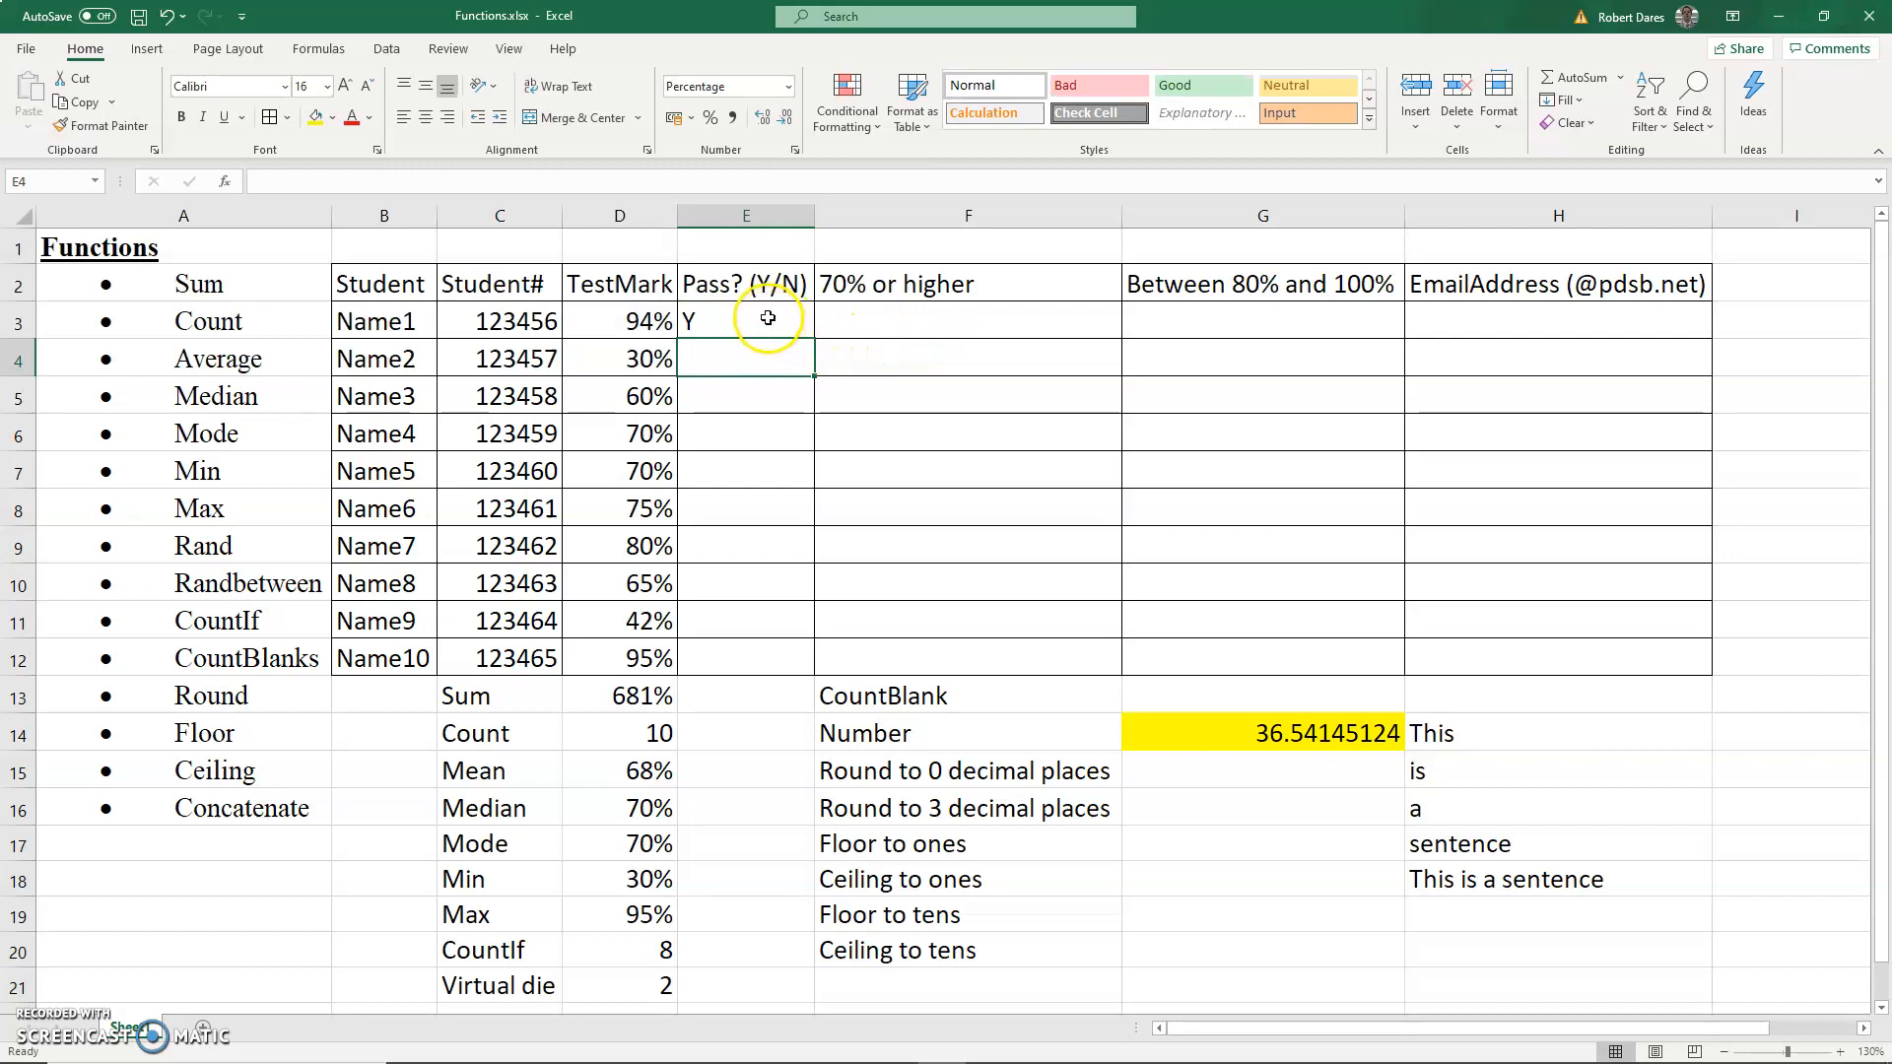
Copy the IF formula from E3 into E4, check its cell reference, and copy it on into E5
drag(711, 325, 711, 648)
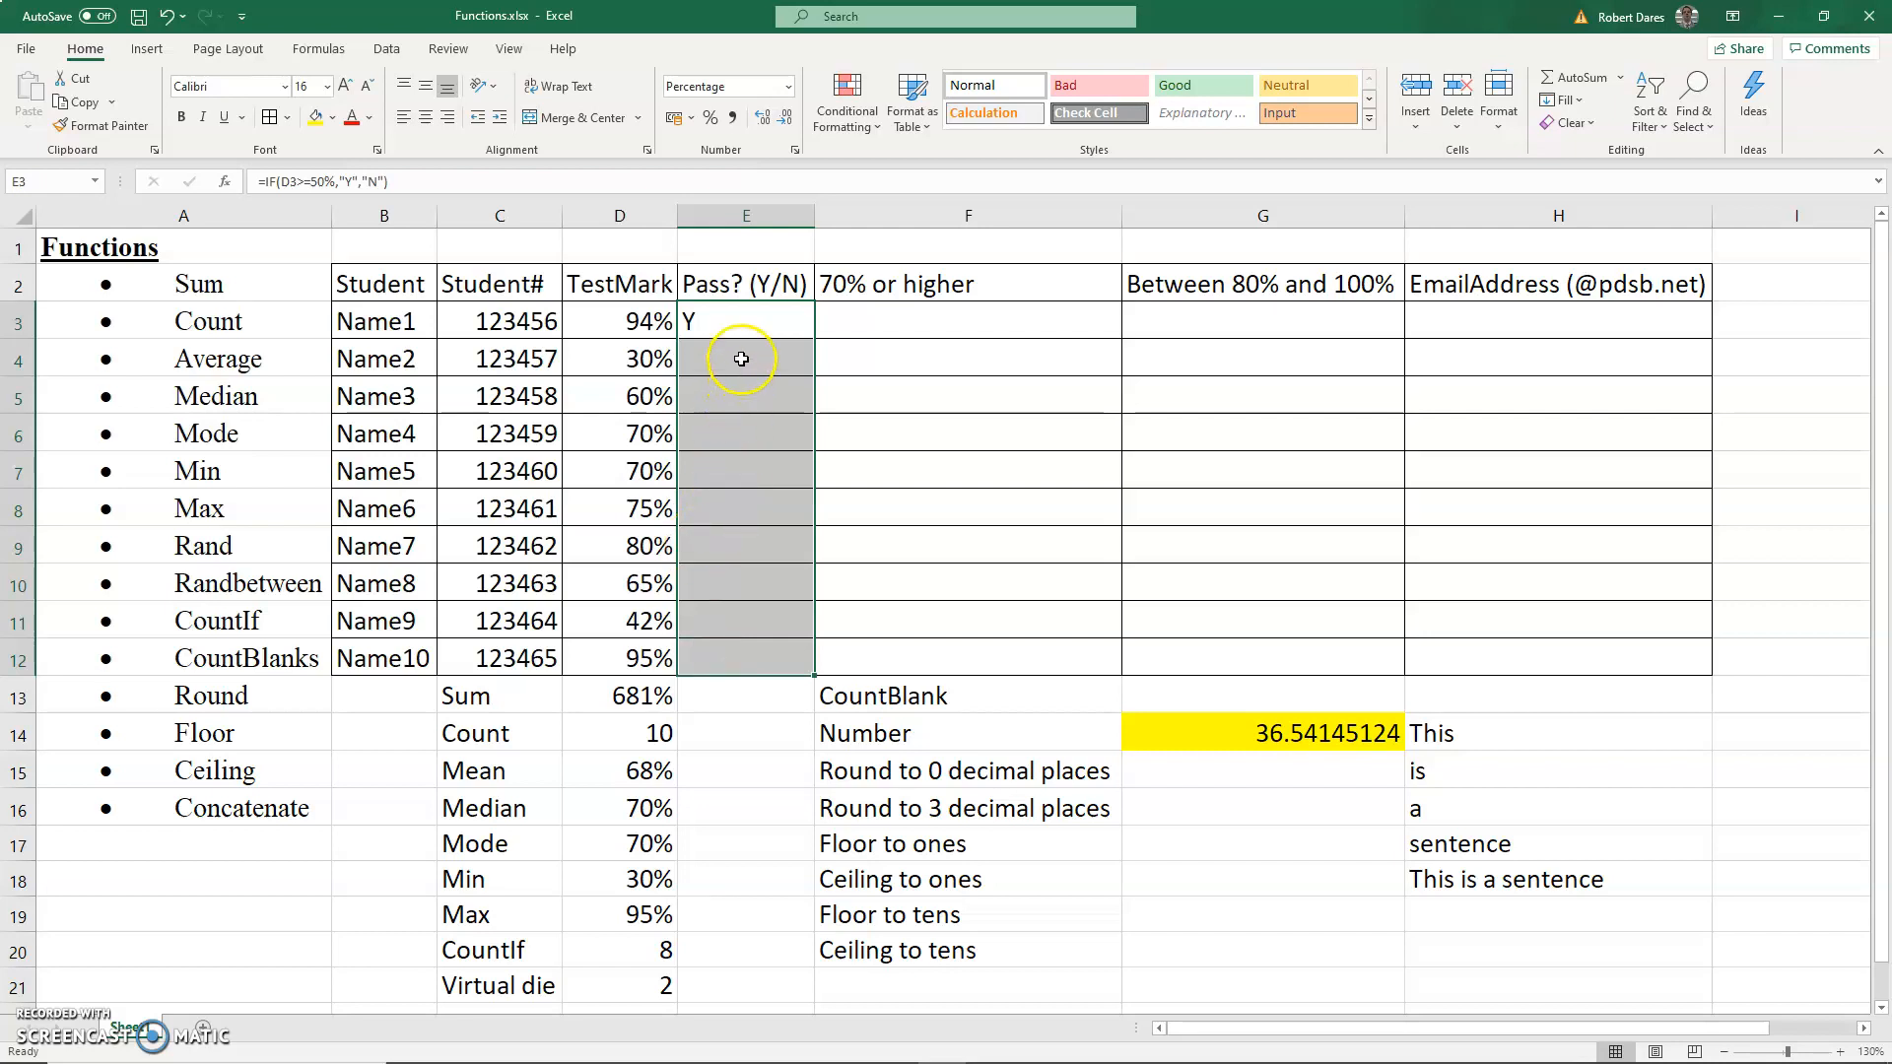
click(743, 320)
key(ctrl+c)
click(743, 347)
key(ctrl+v)
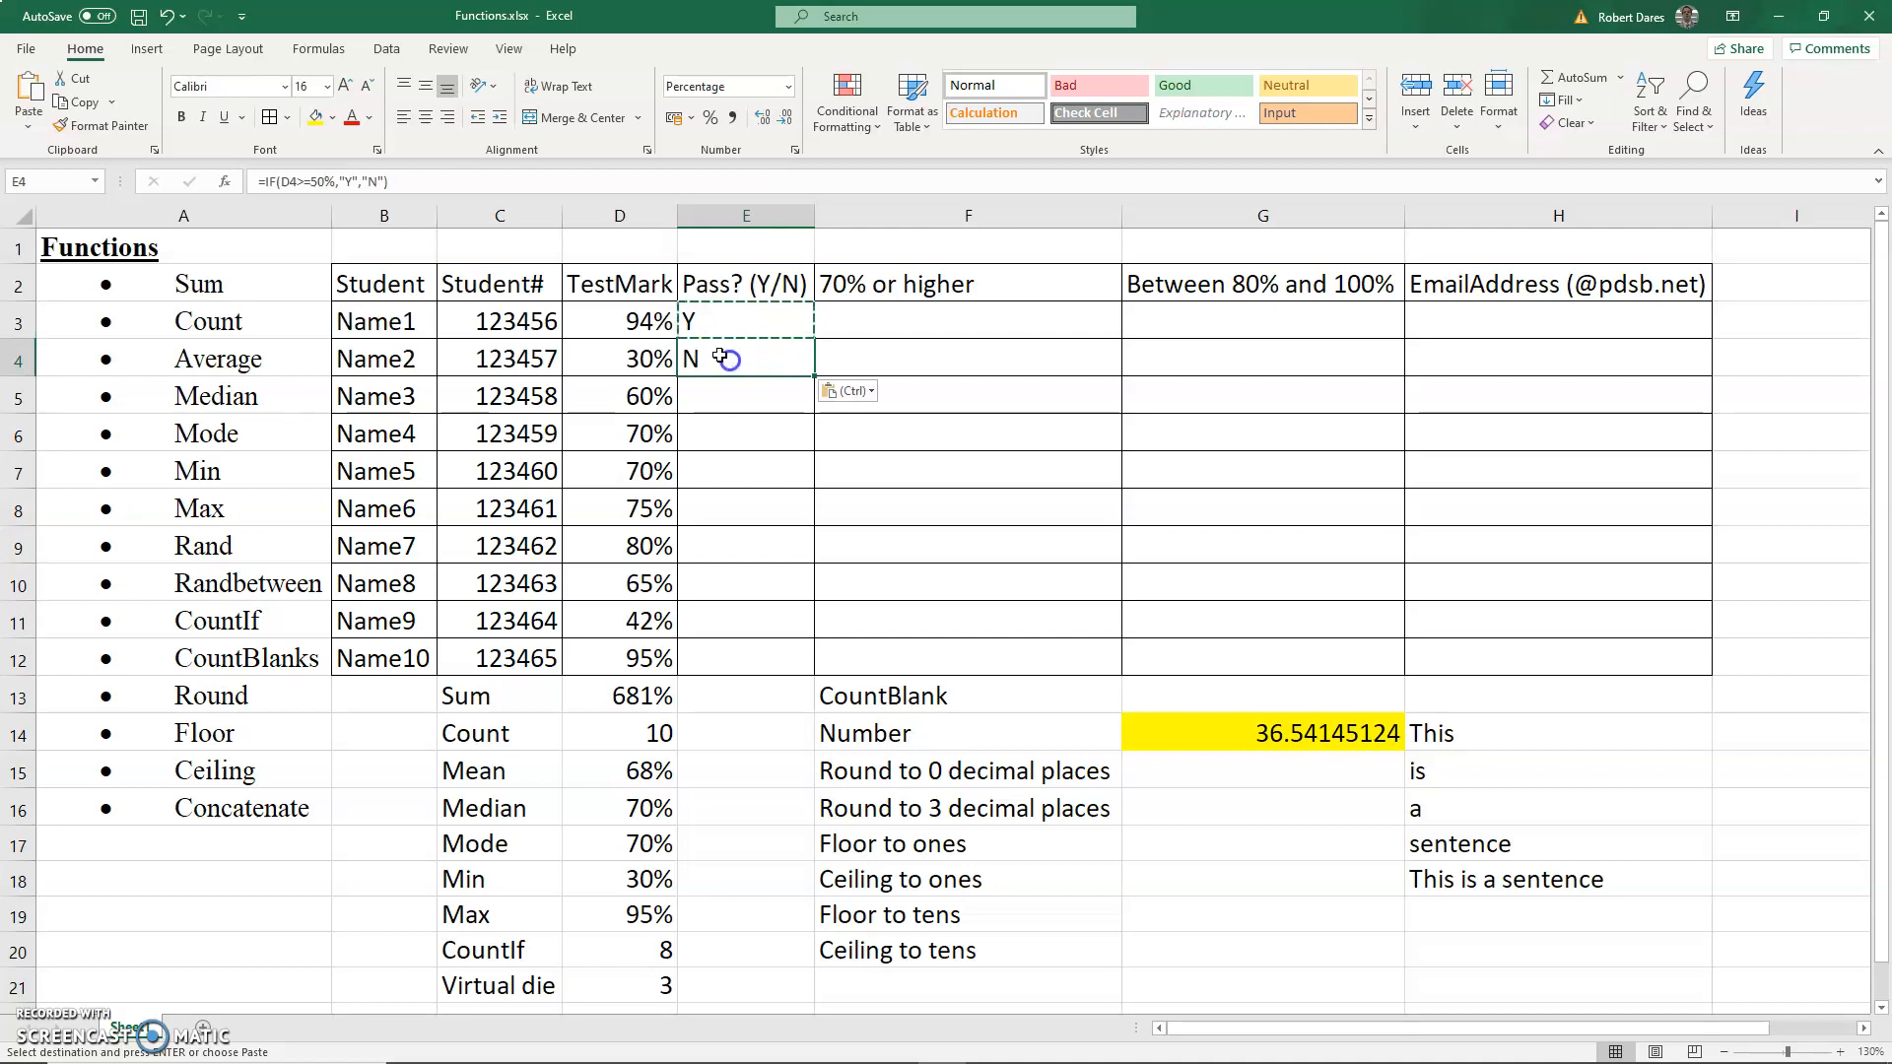
click(455, 181)
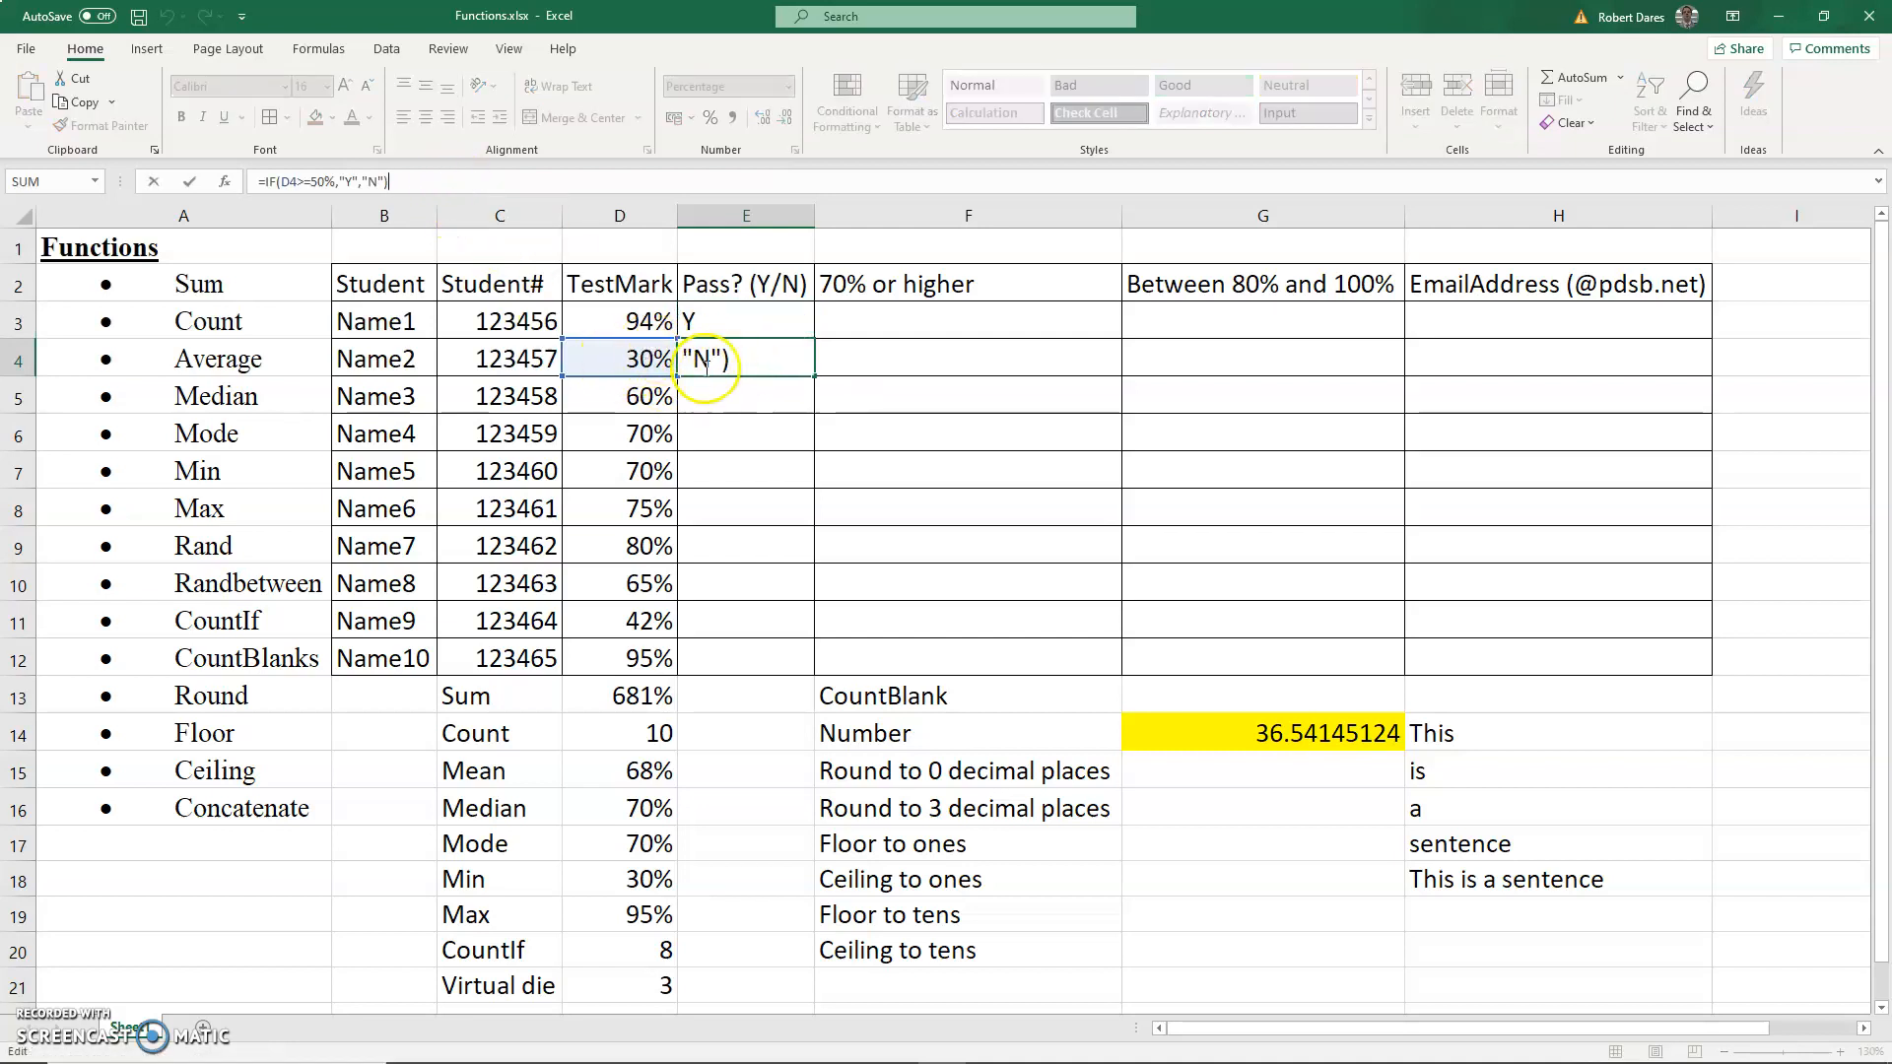
click(706, 365)
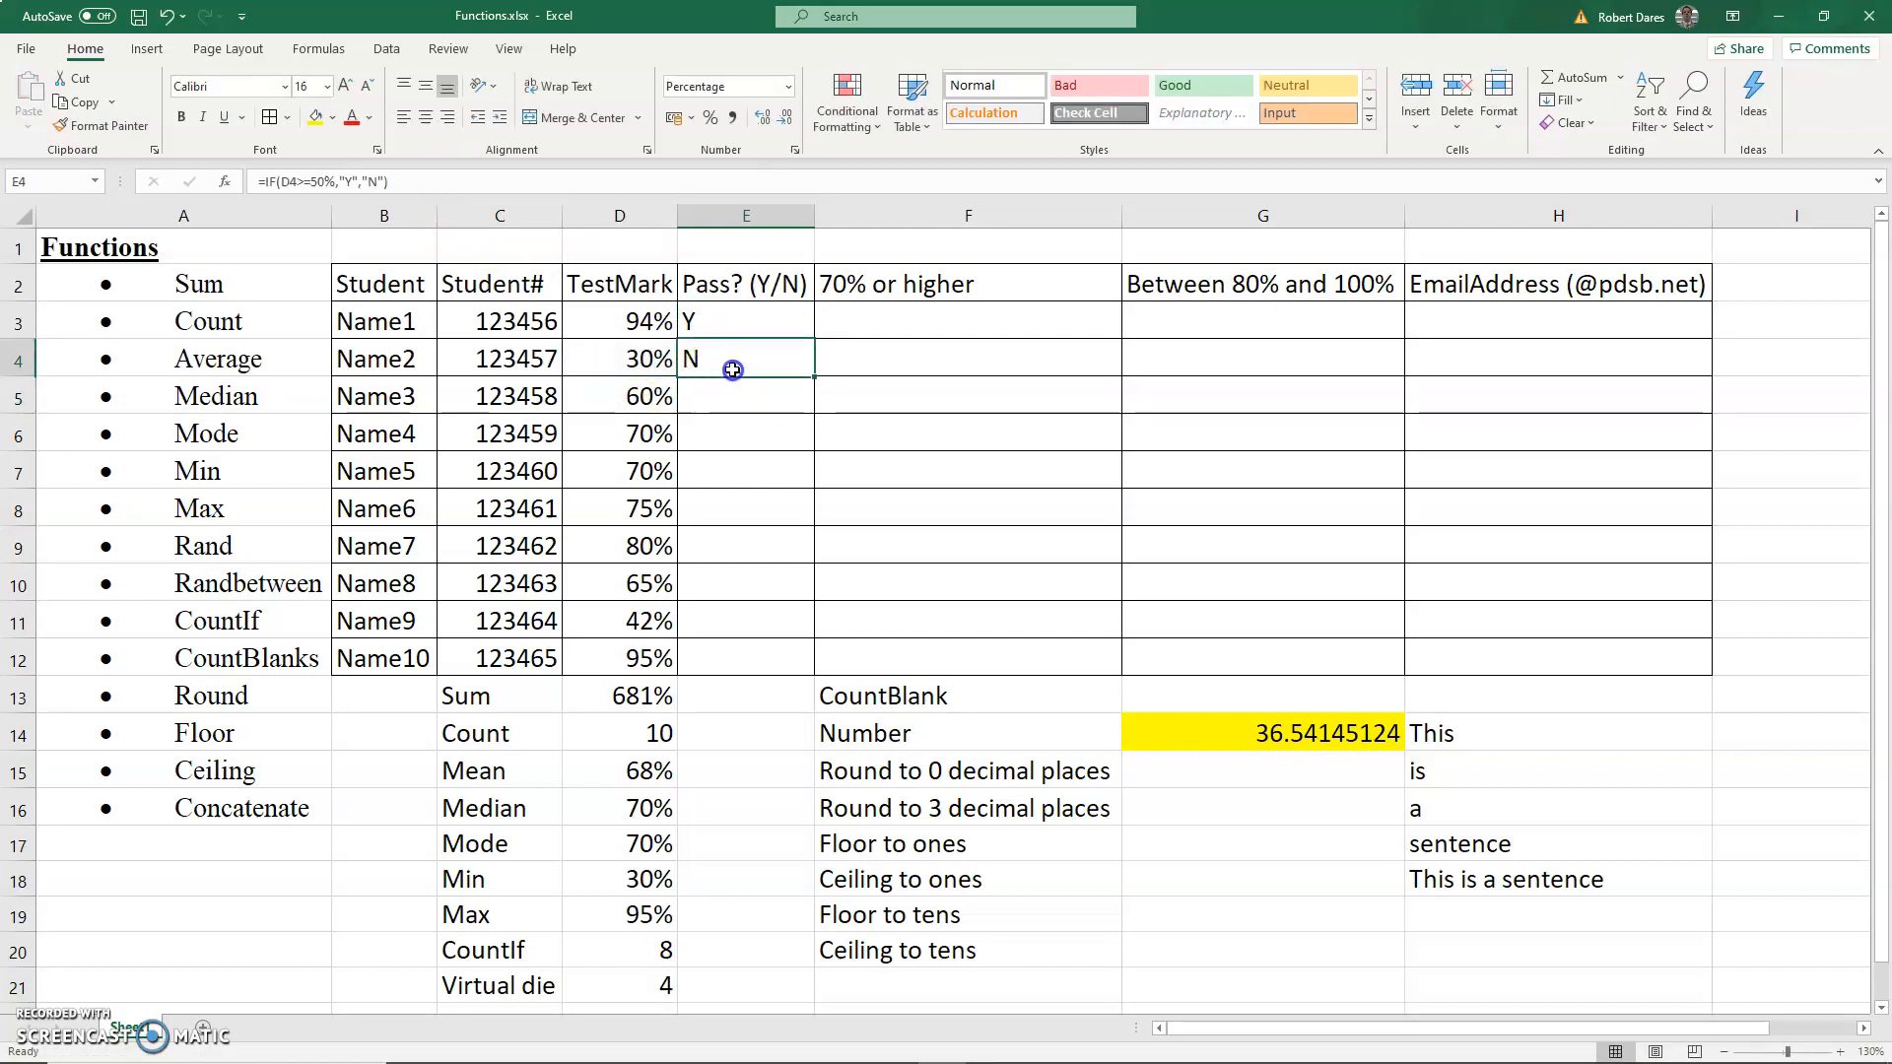
key(ctrl+c)
click(731, 395)
key(ctrl+v)
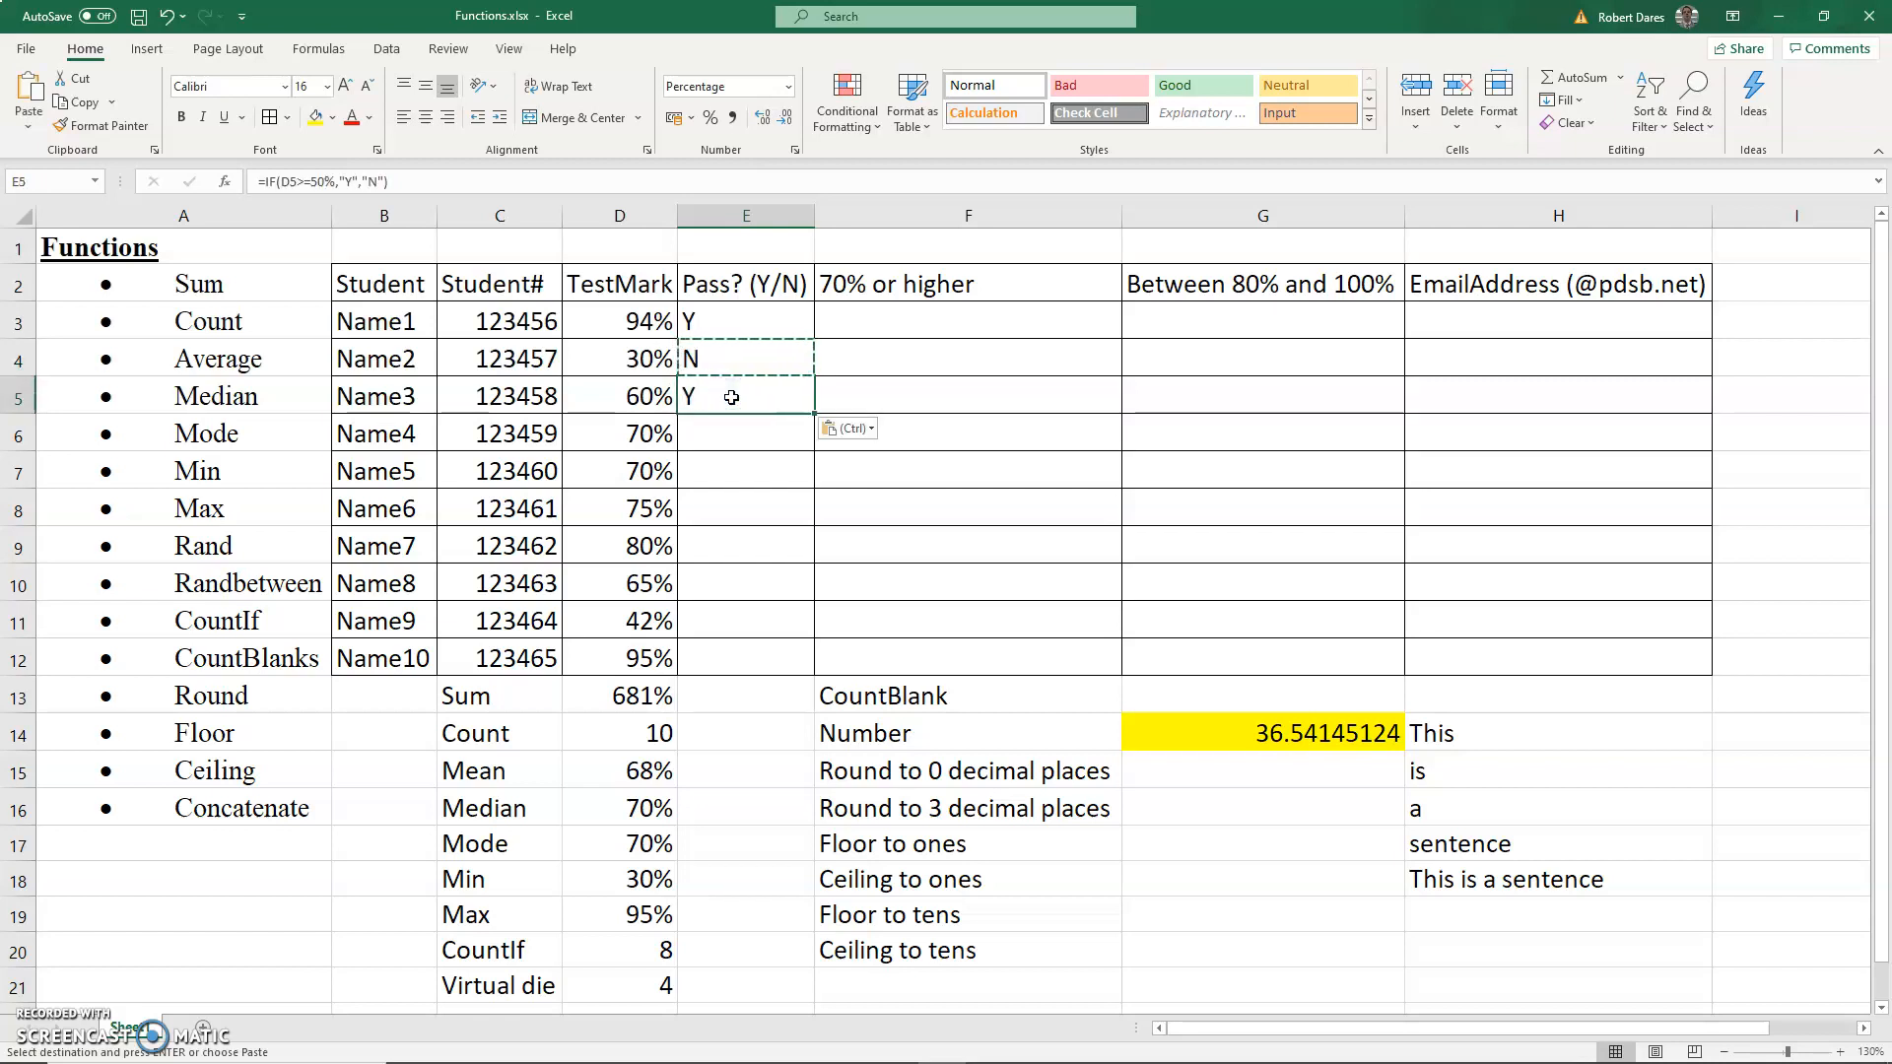
Fill the IF formula from E5 down through E12
click(736, 404)
drag(735, 403, 772, 641)
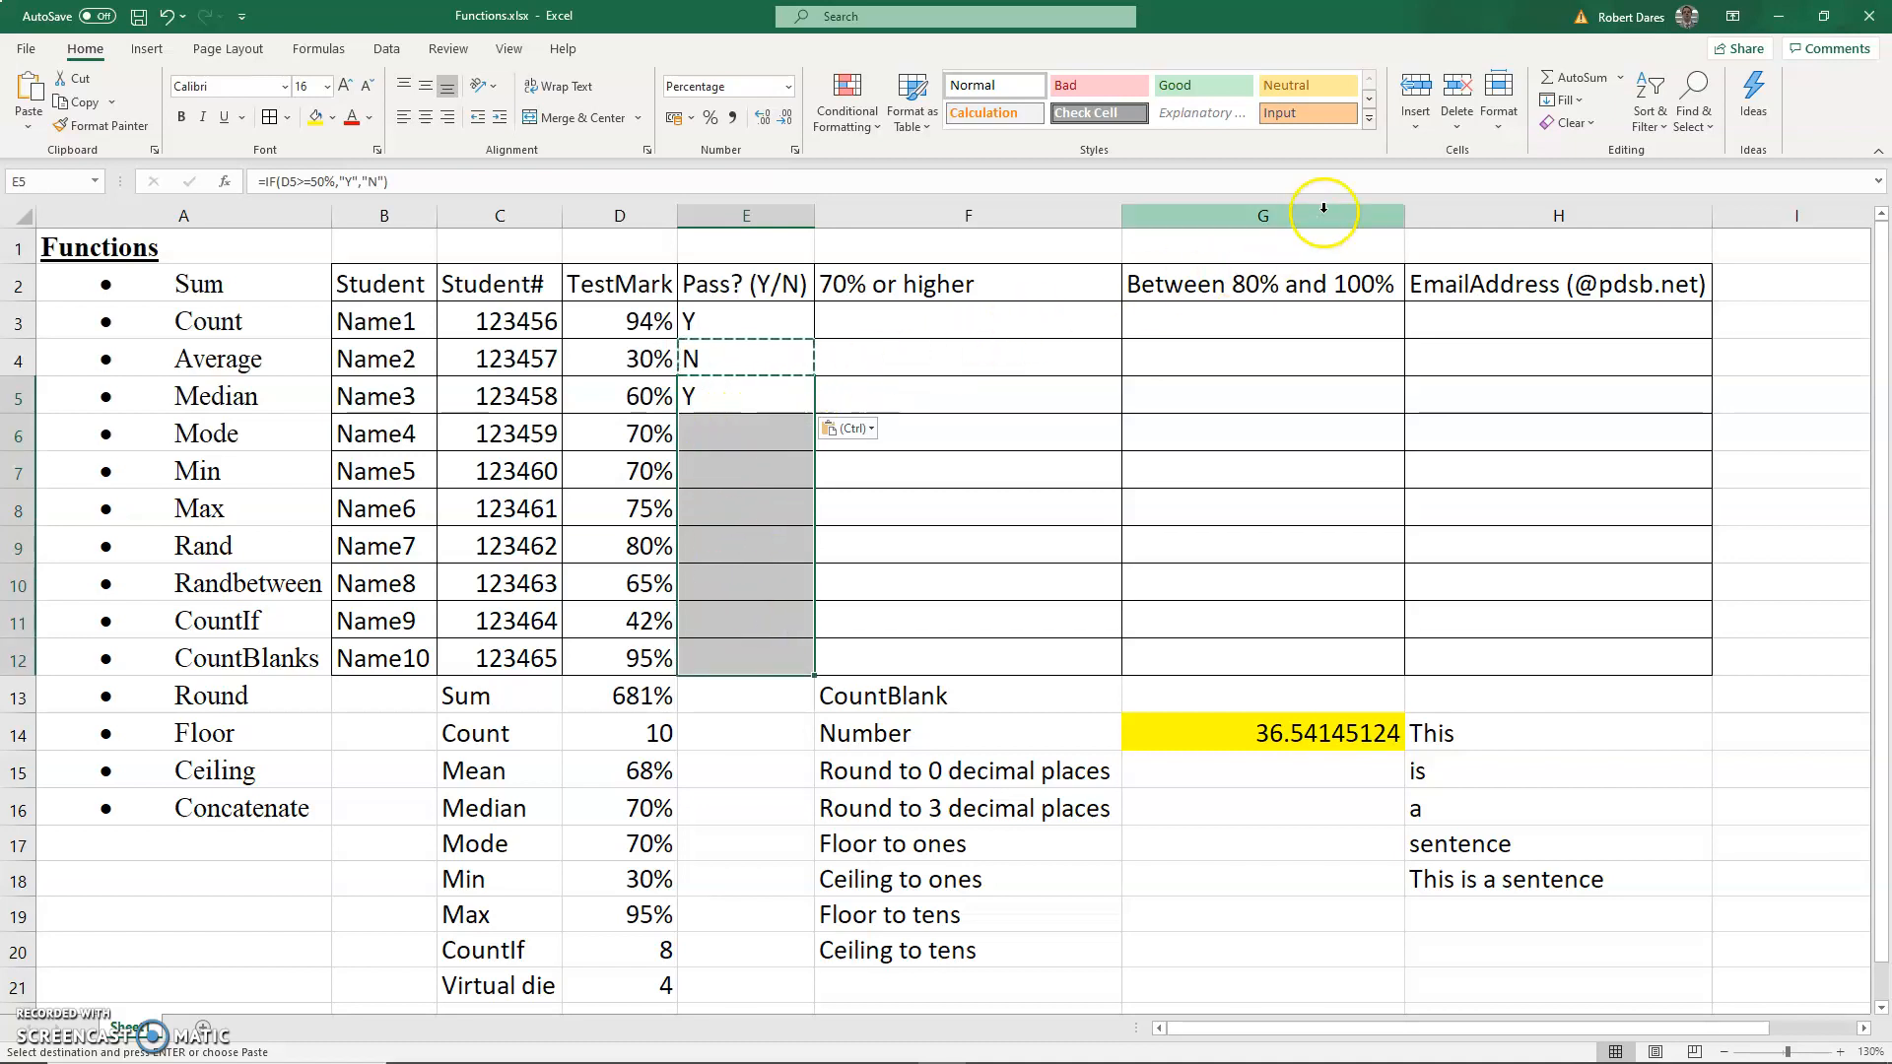
click(1580, 102)
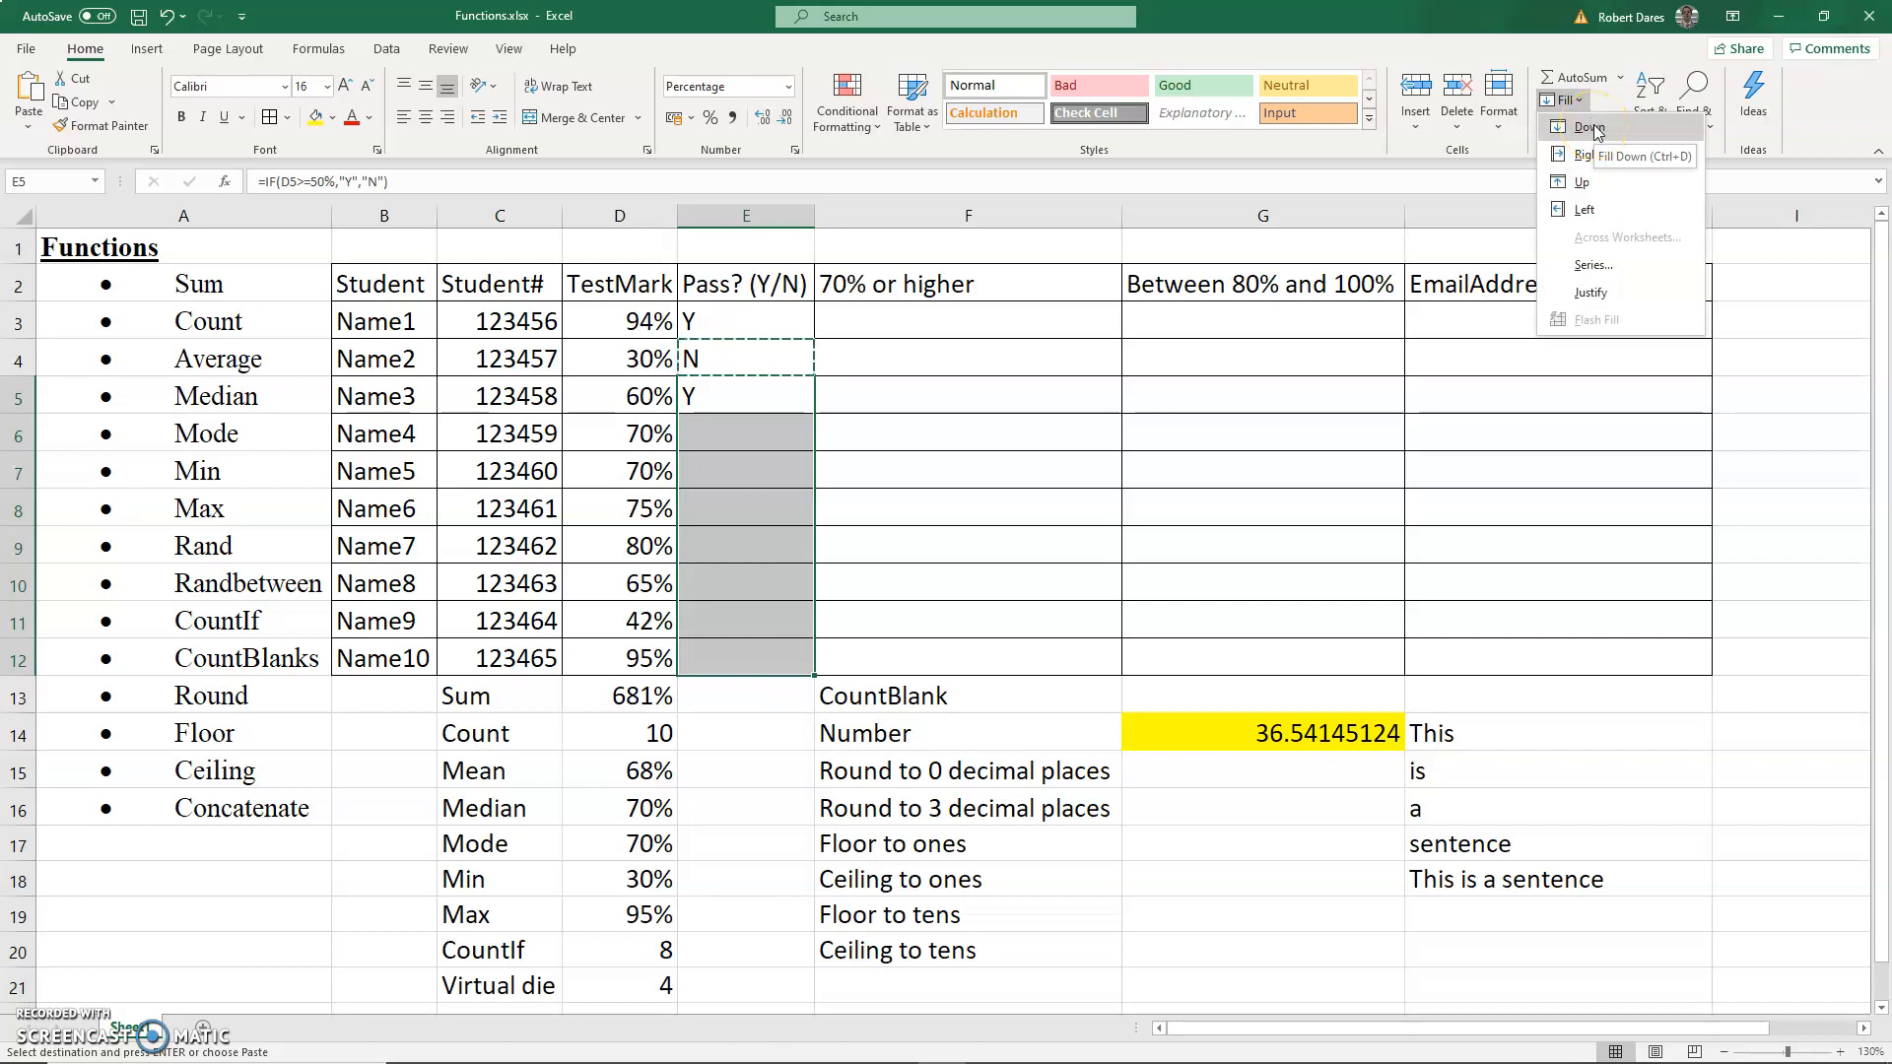
click(1589, 129)
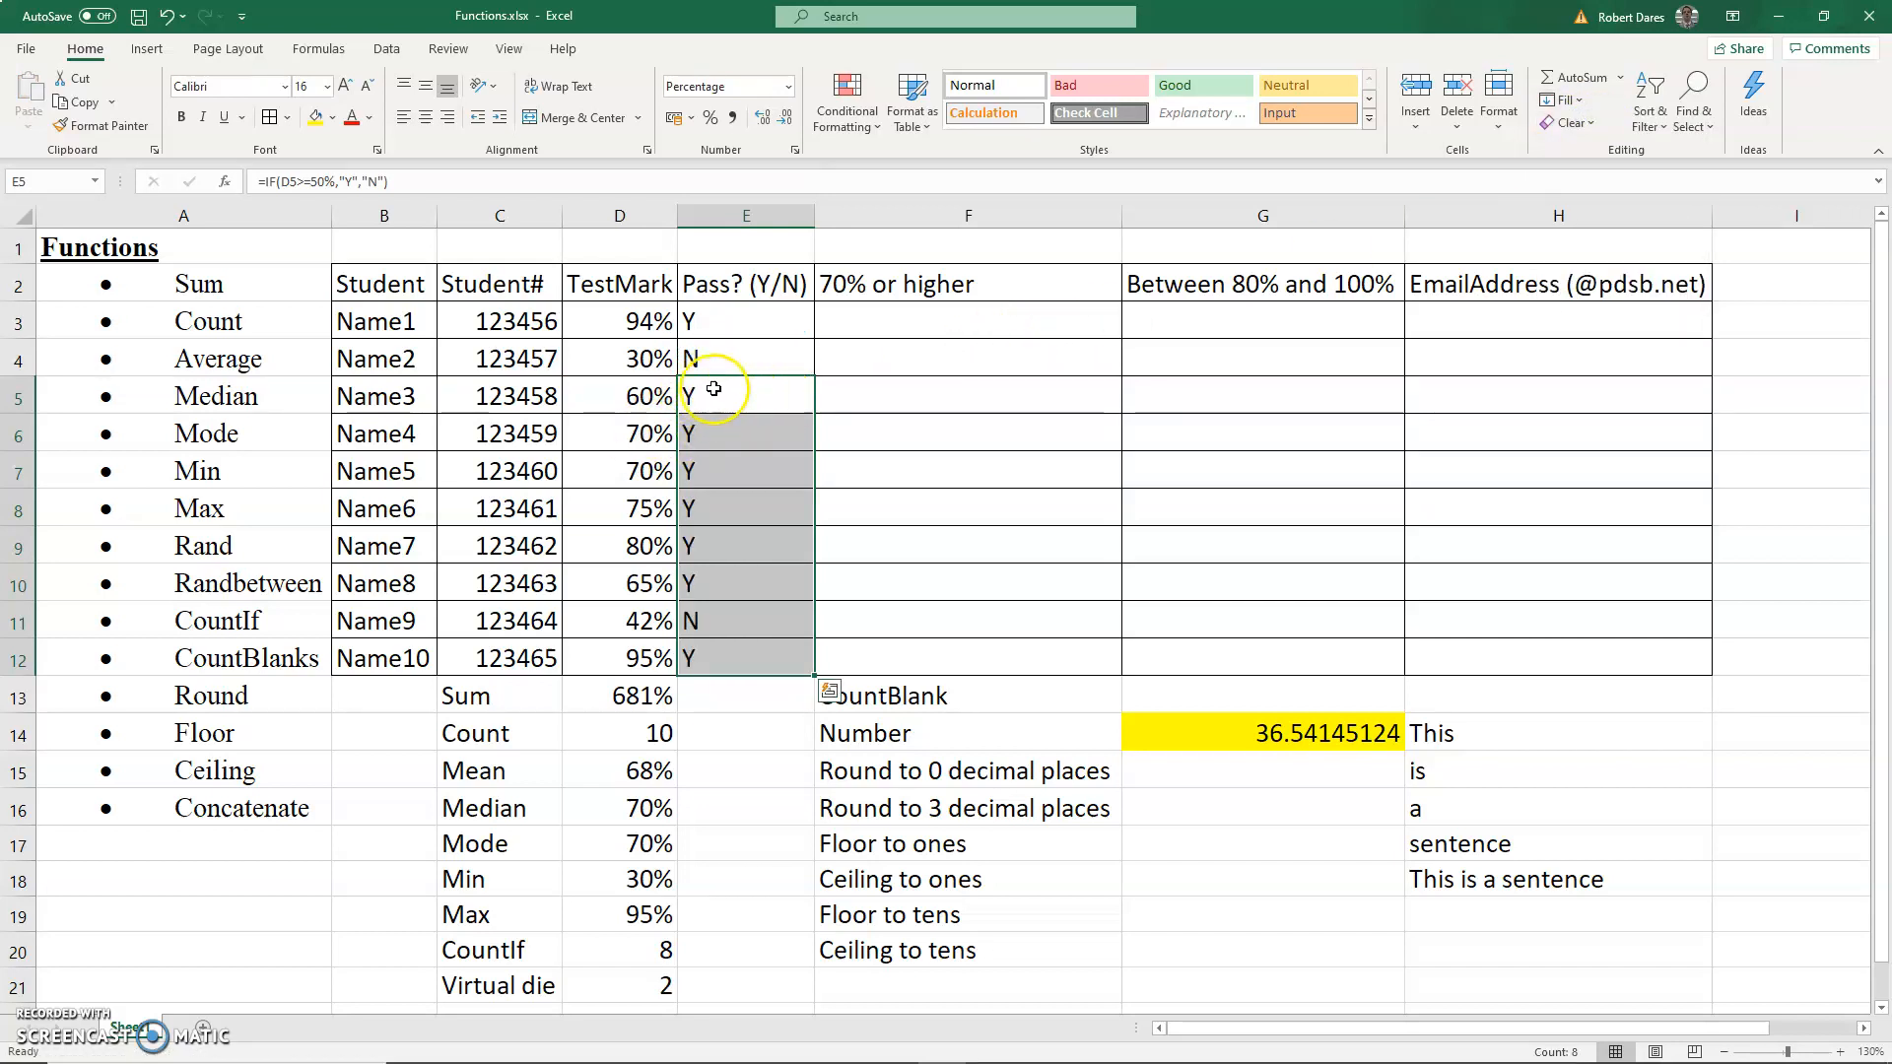
Examine the copied IF formulas in E7 through E12 one by one to check their row references
click(727, 466)
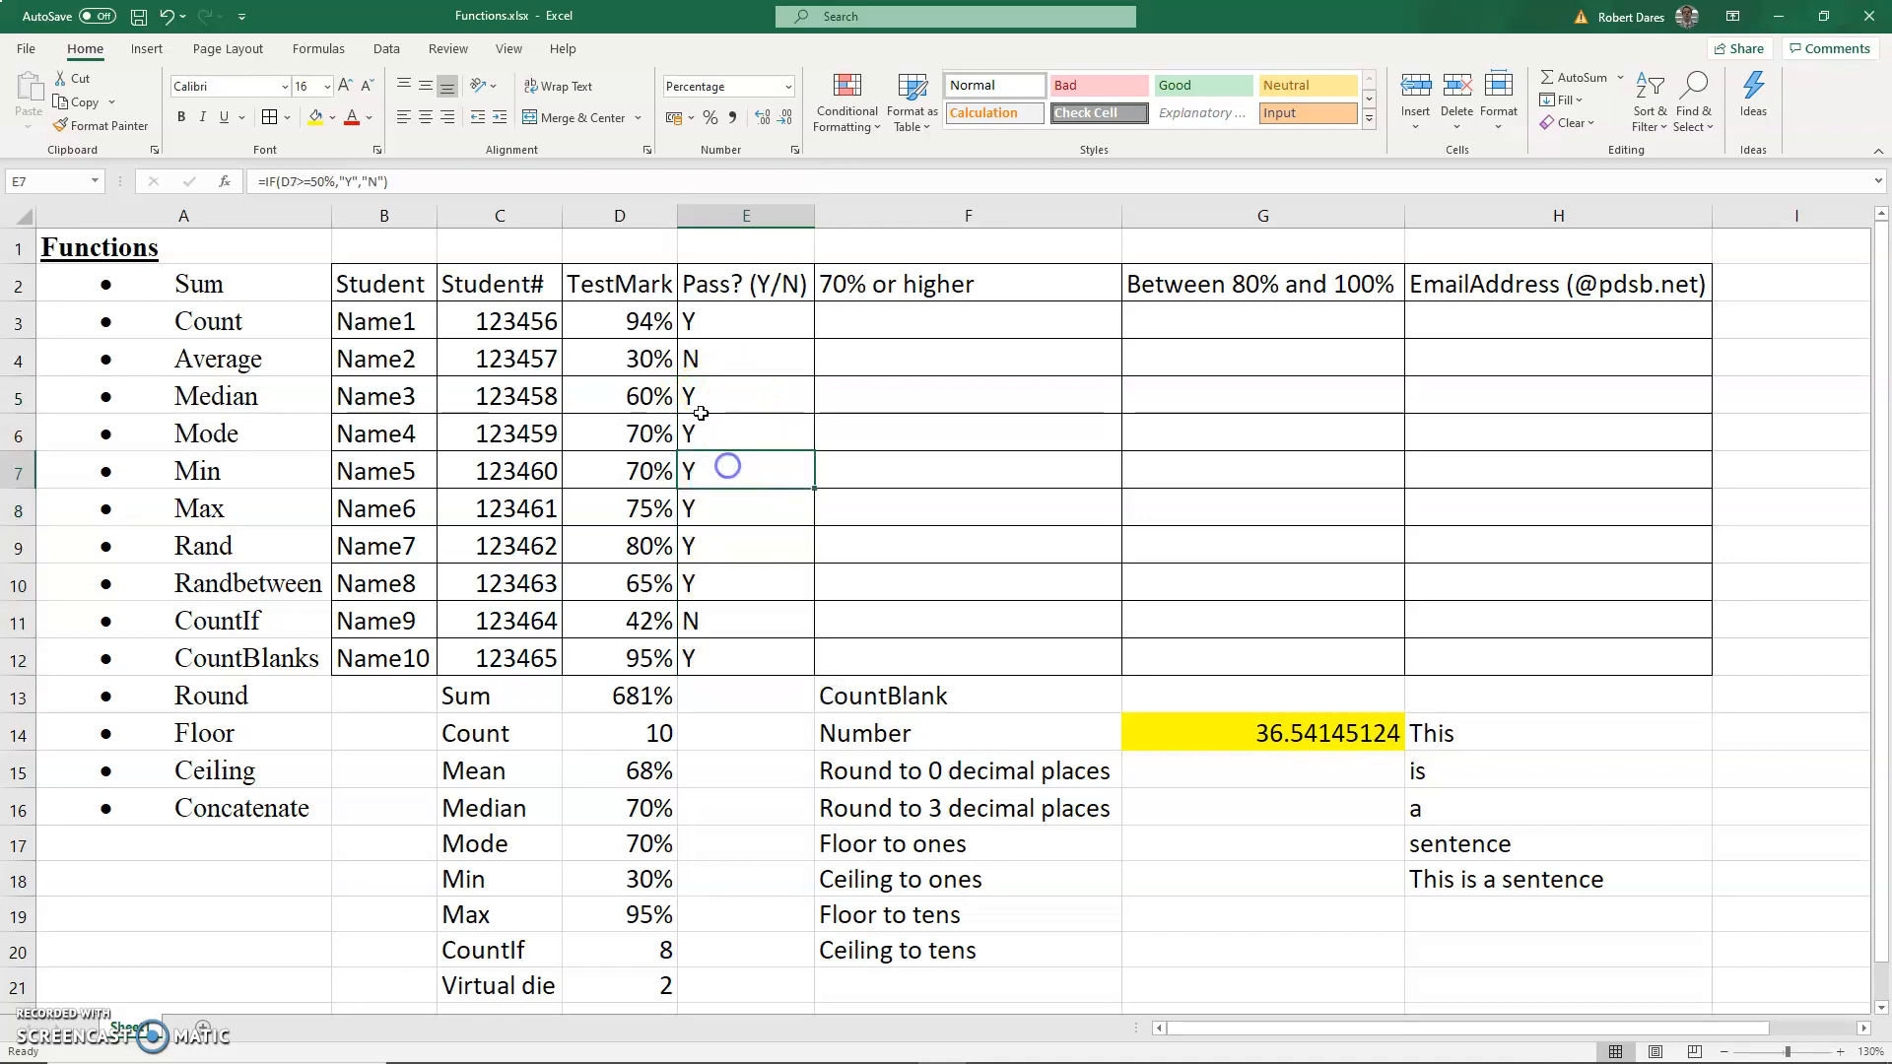
click(502, 182)
key(Return)
click(503, 182)
key(Return)
click(502, 182)
key(Return)
click(503, 181)
key(Return)
click(503, 182)
key(Return)
click(504, 182)
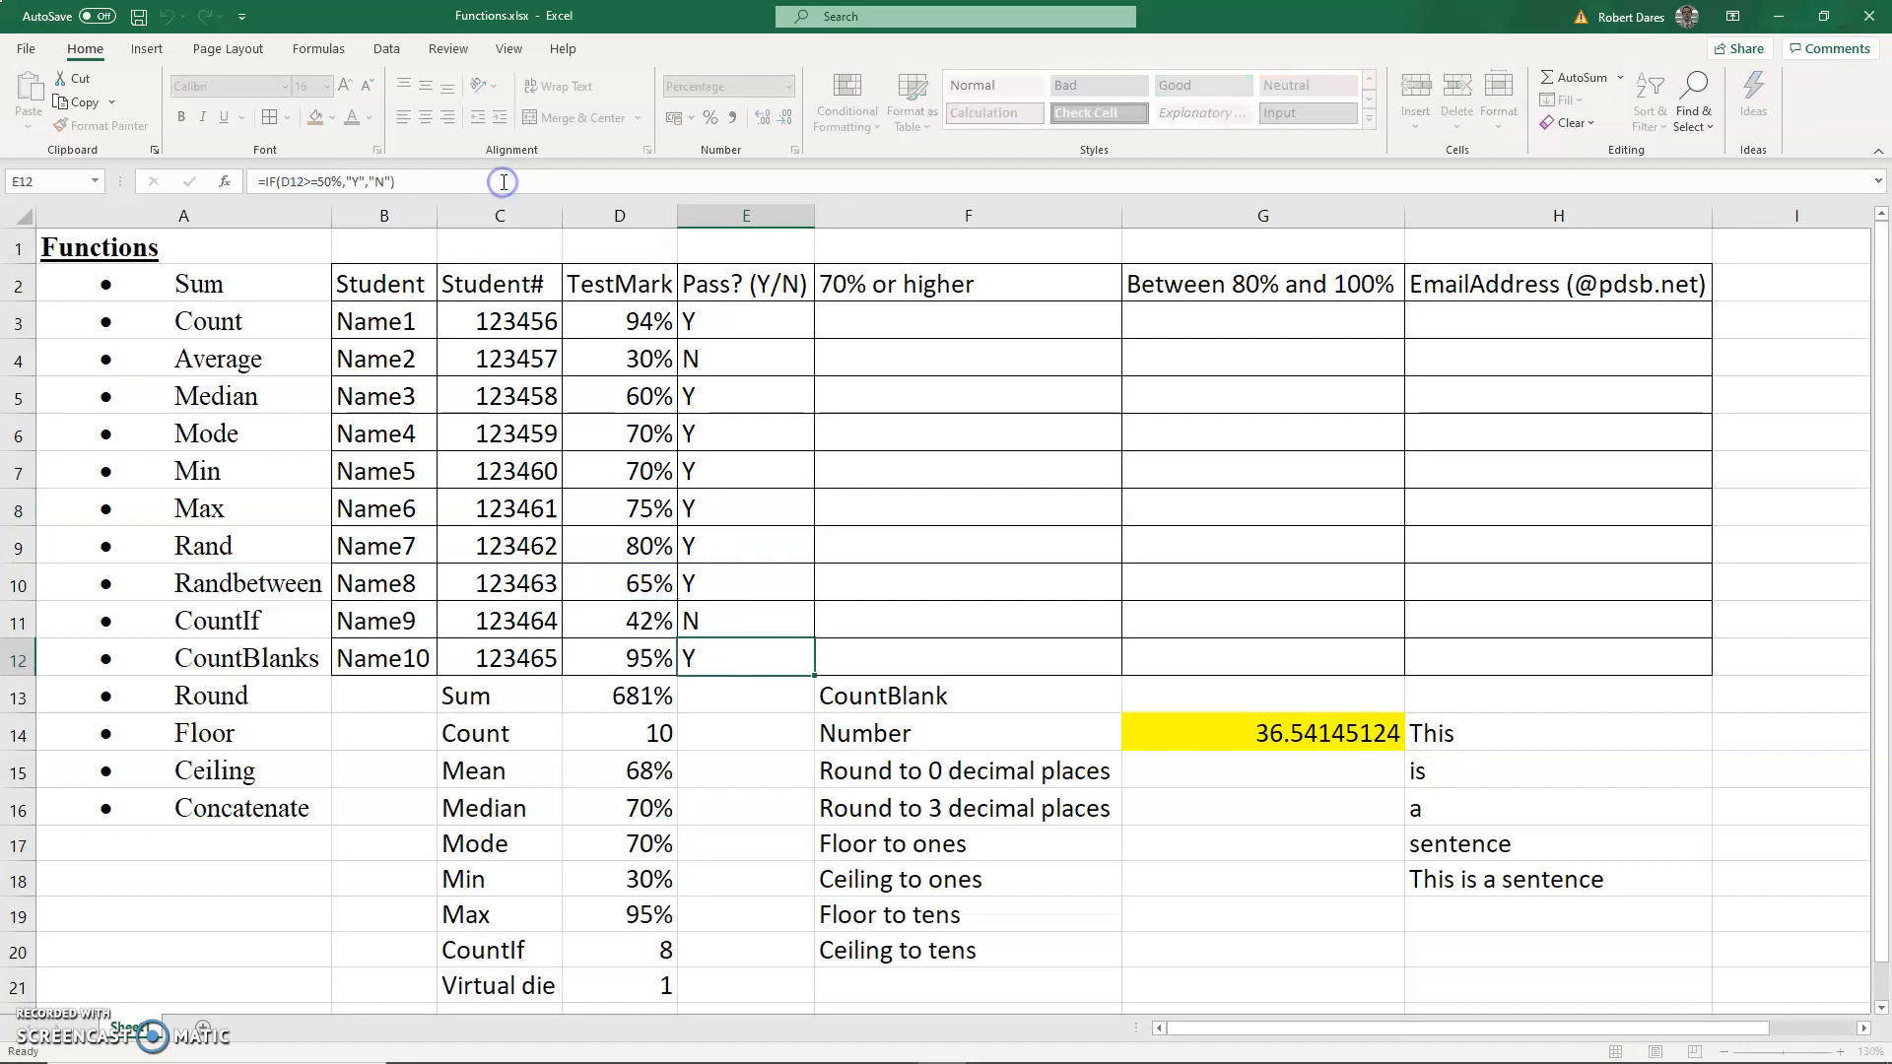
key(Return)
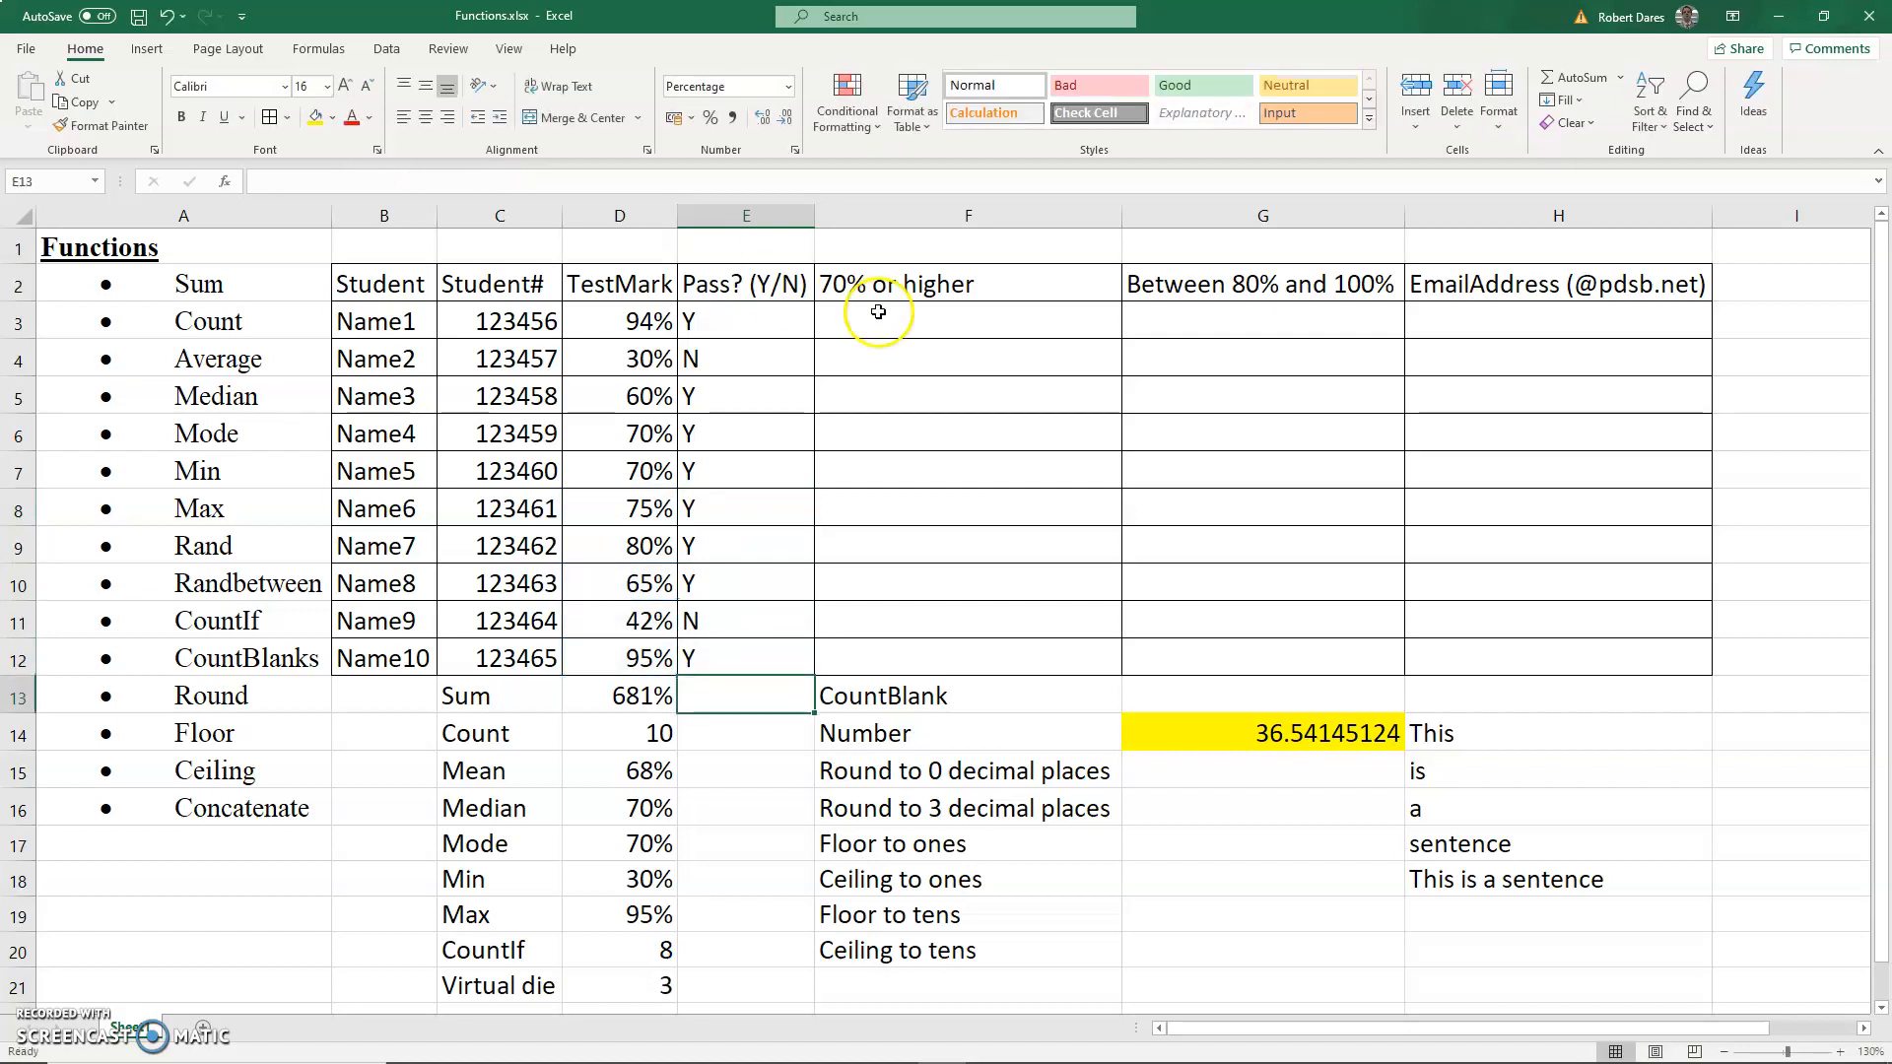
Clear the pass results in E4:E12 and fill the IF formula from E3 down through E12
drag(746, 359, 764, 668)
key(Delete)
drag(720, 316, 728, 650)
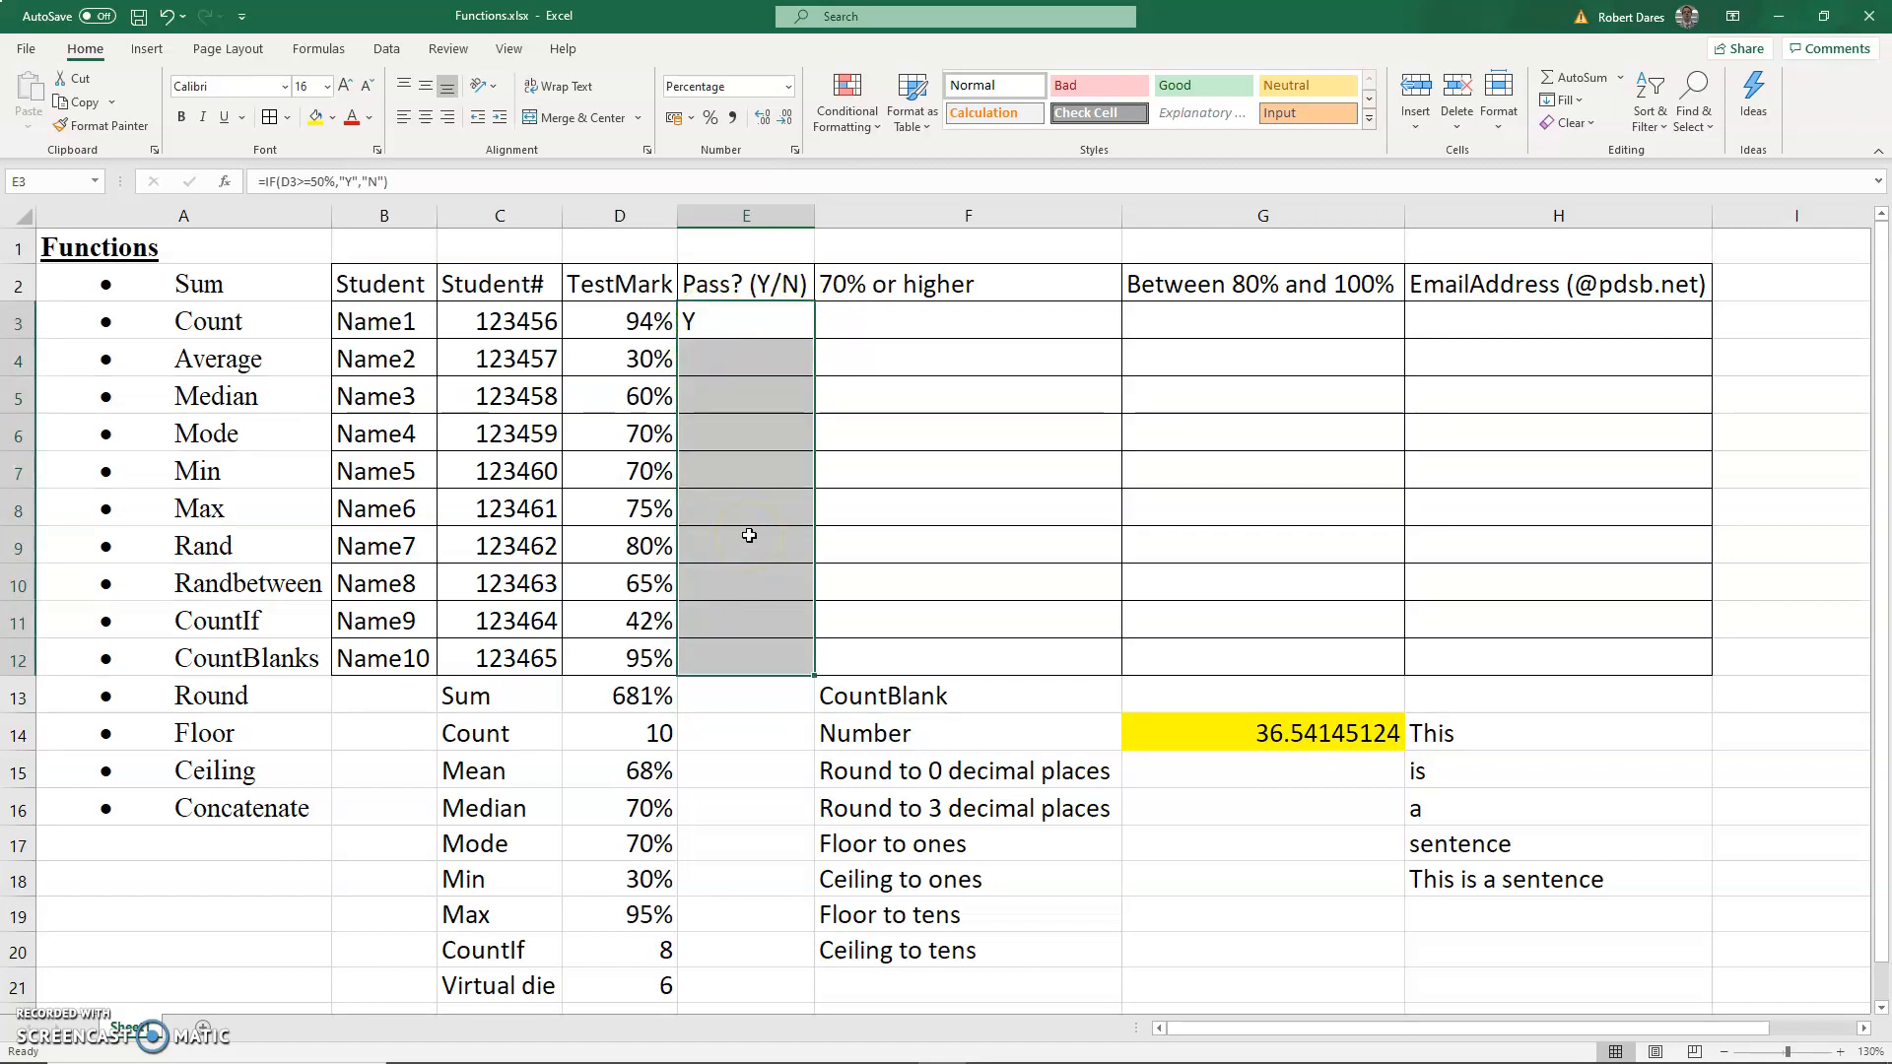
key(ctrl+d)
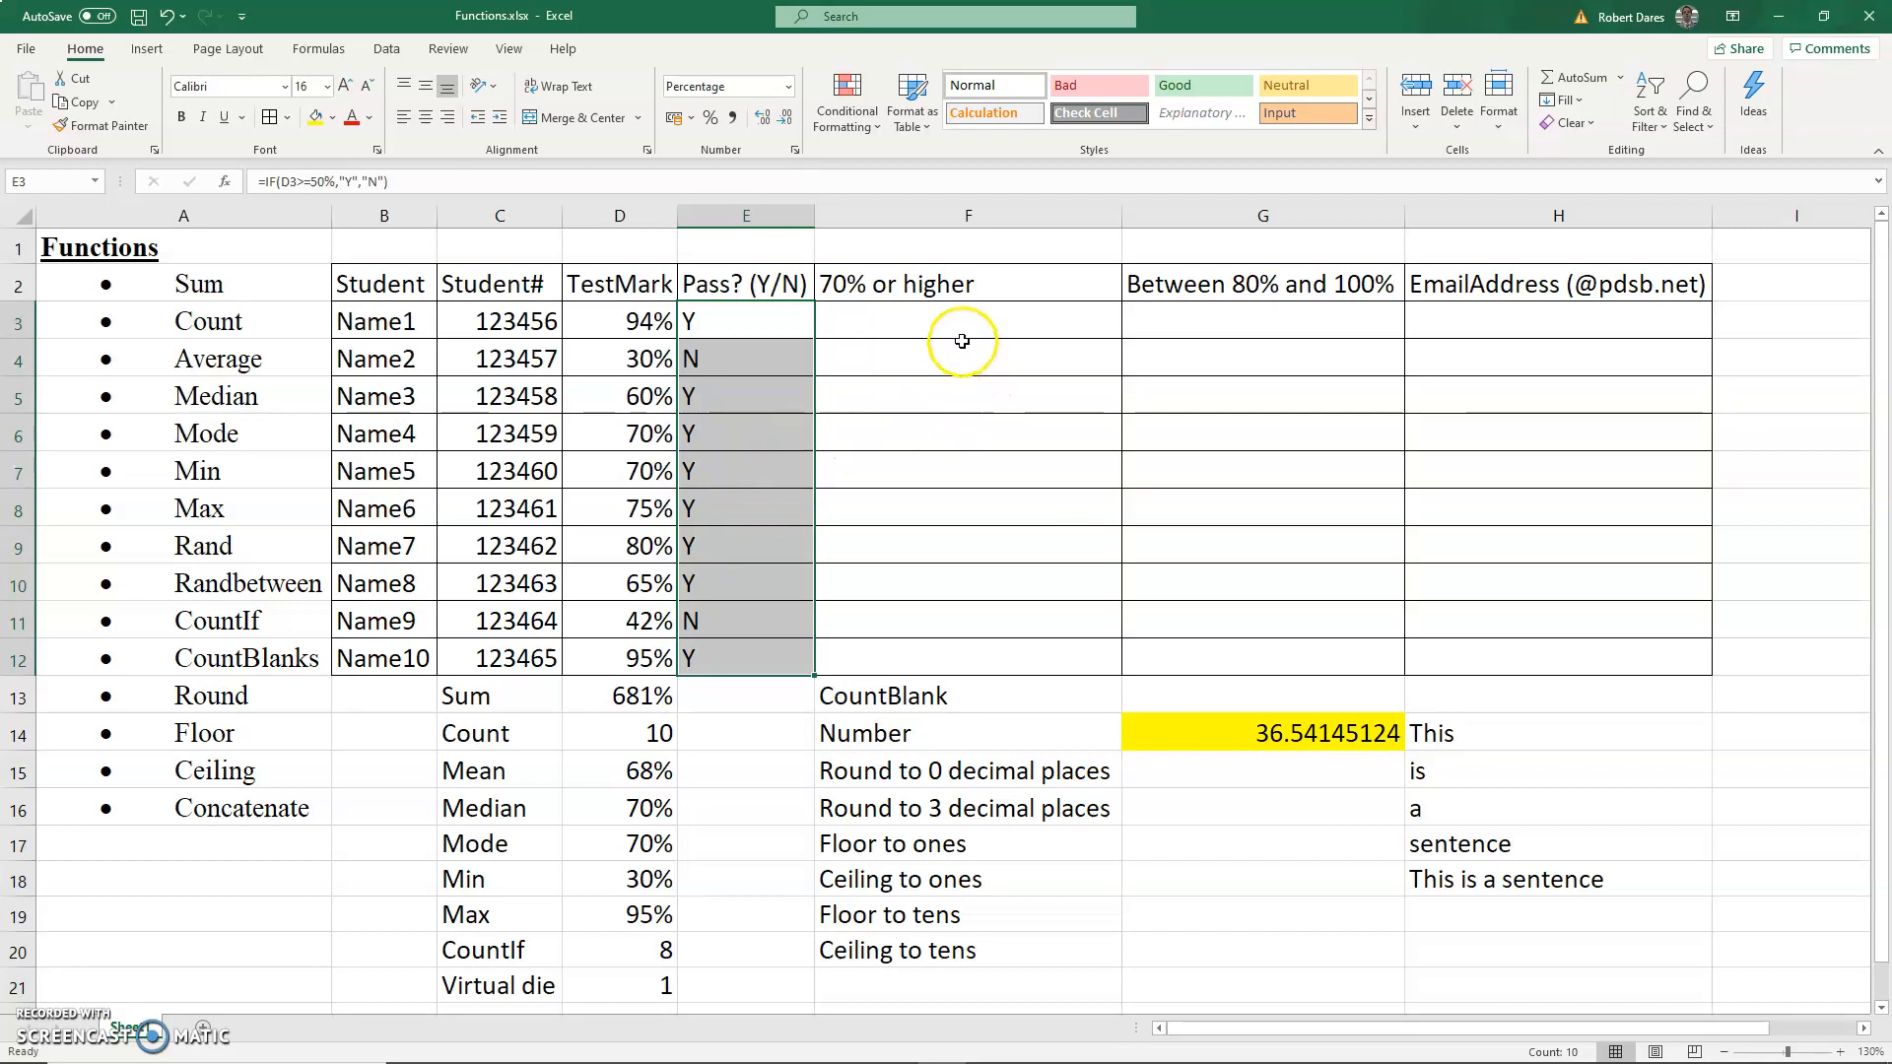
Enter the formula =IF(D3>=70%,"Y","N") in F3 under the "70% or higher" heading
click(623, 318)
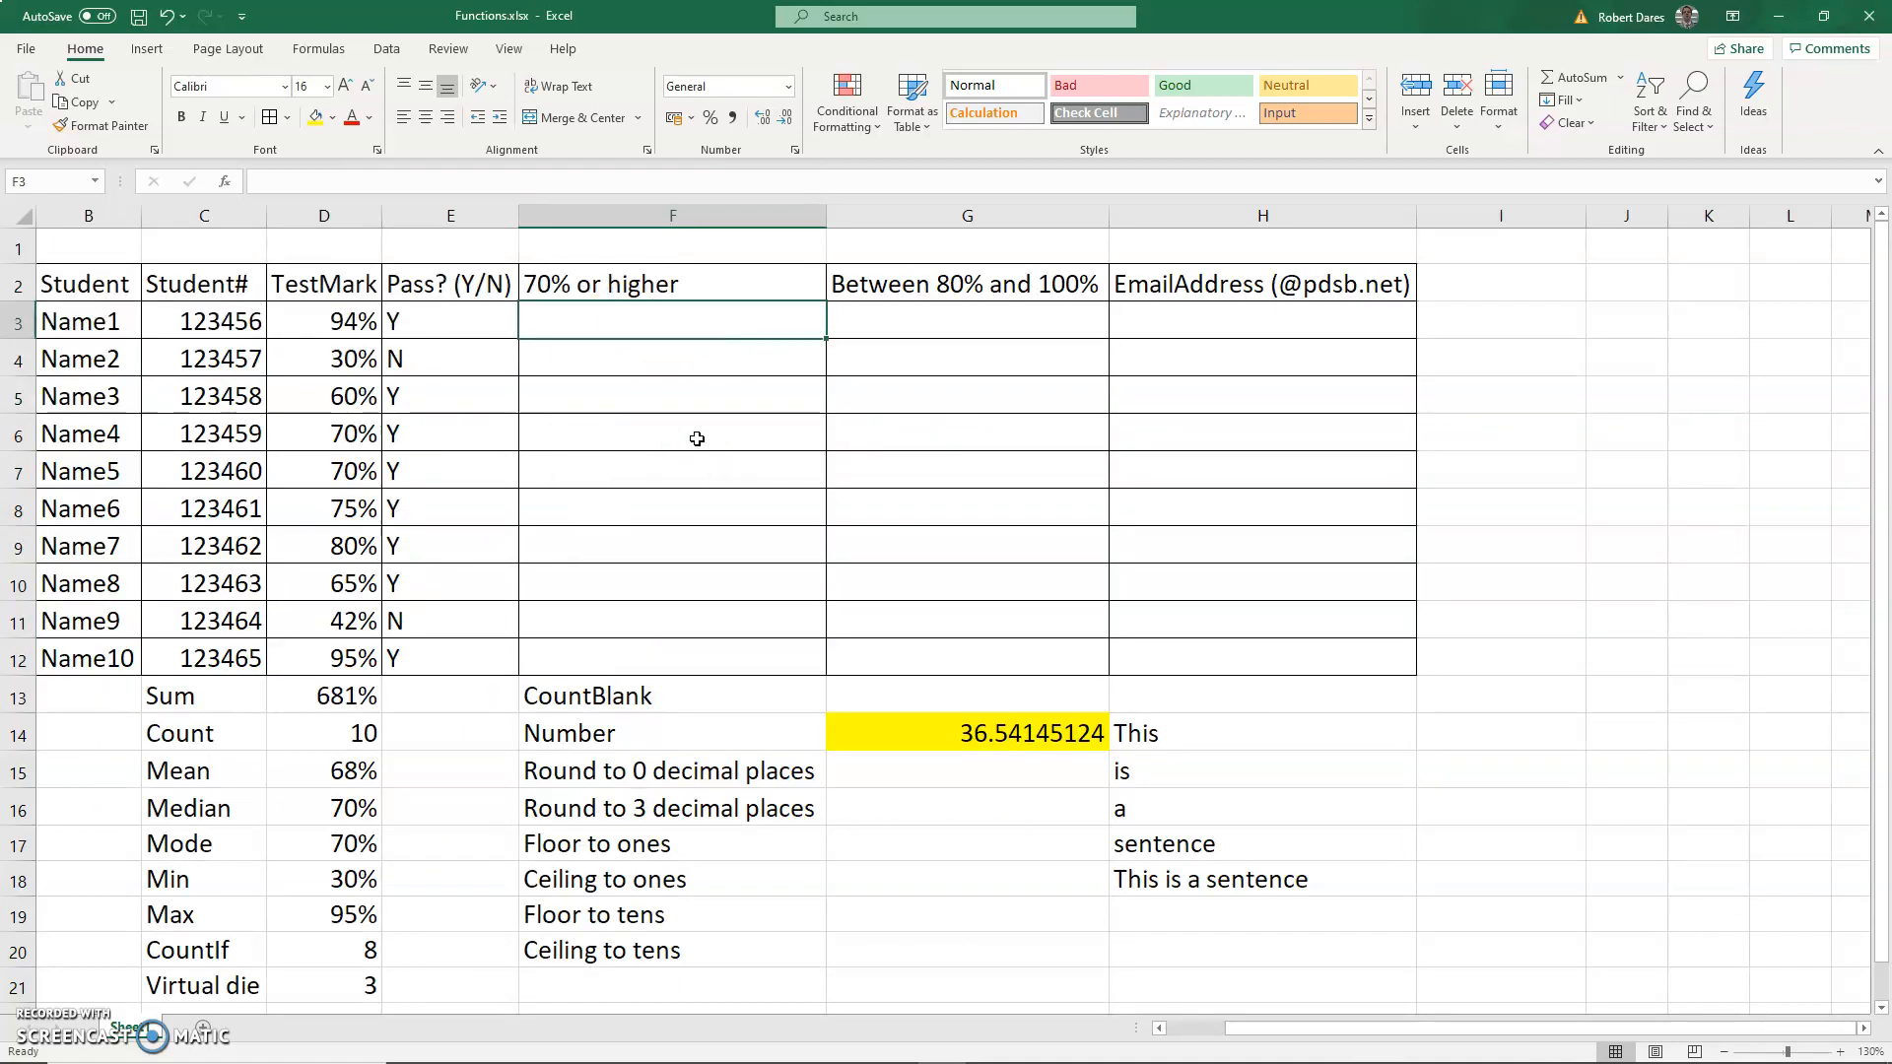
text(=if()
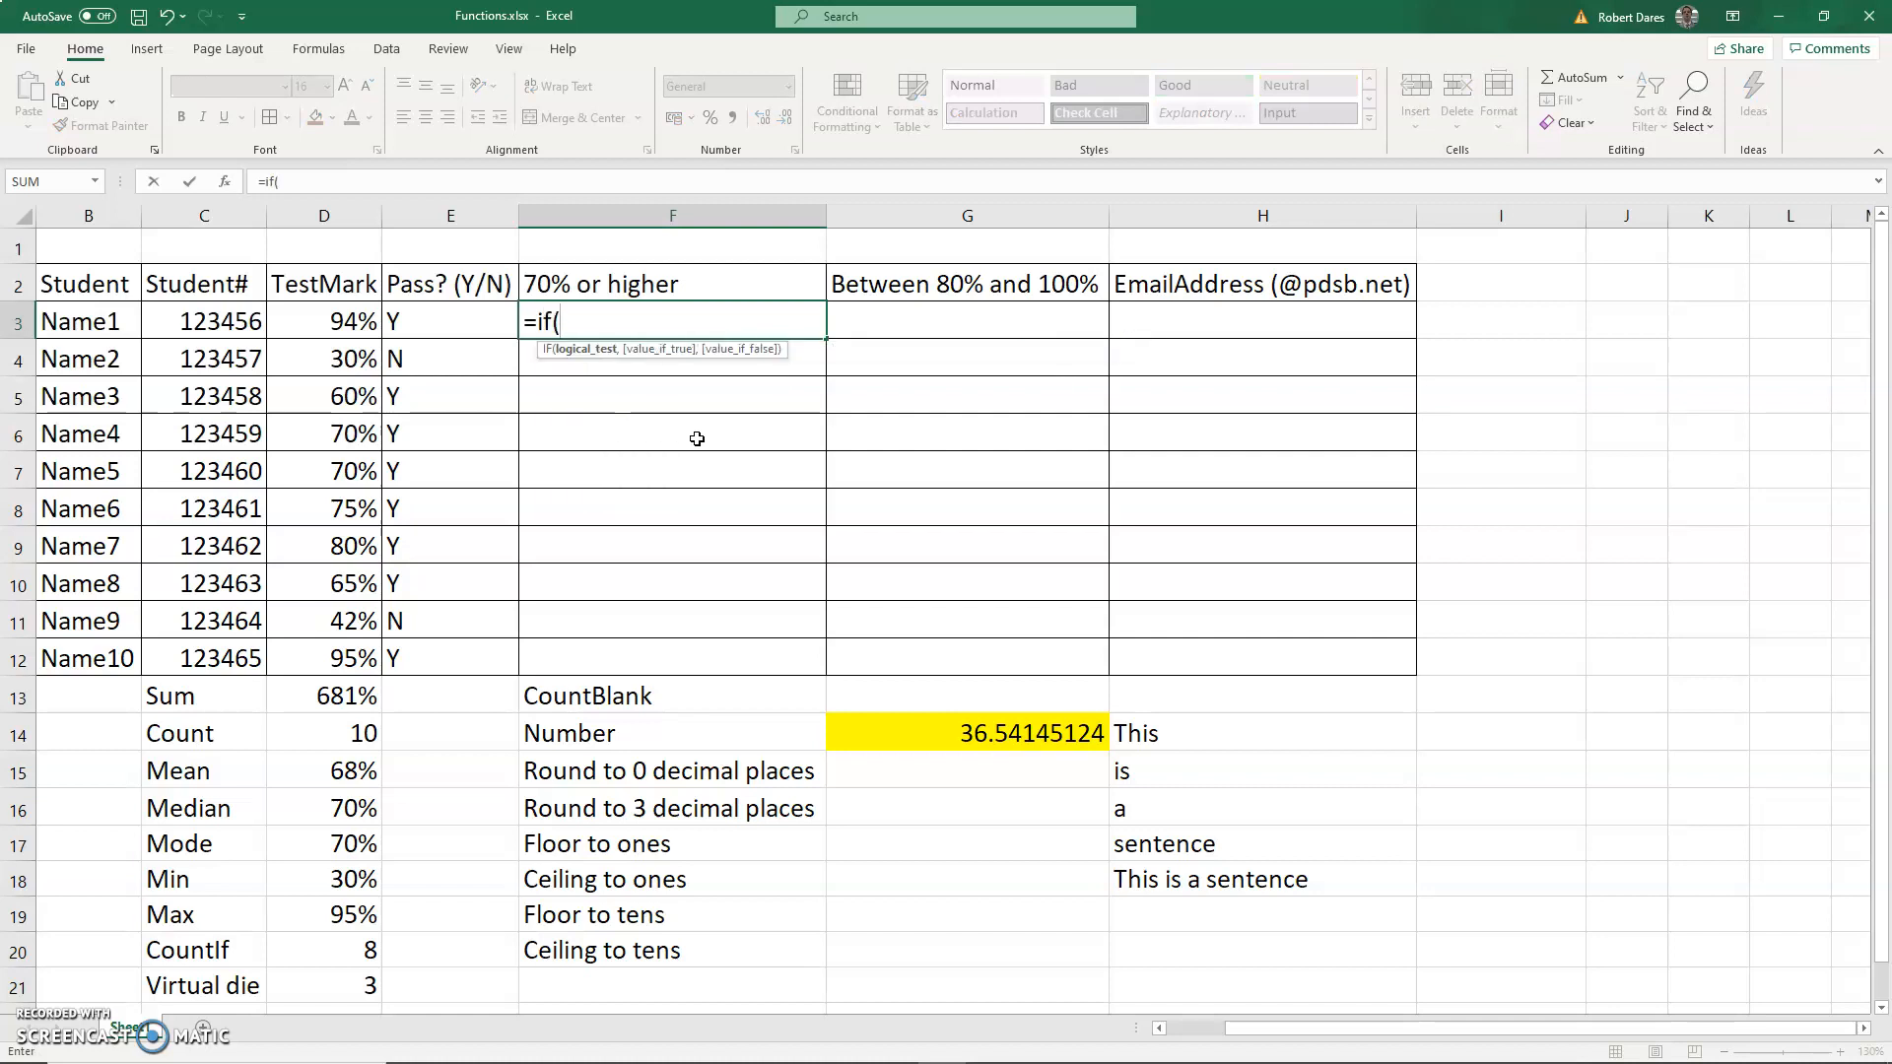
key(Left)
key(Left)
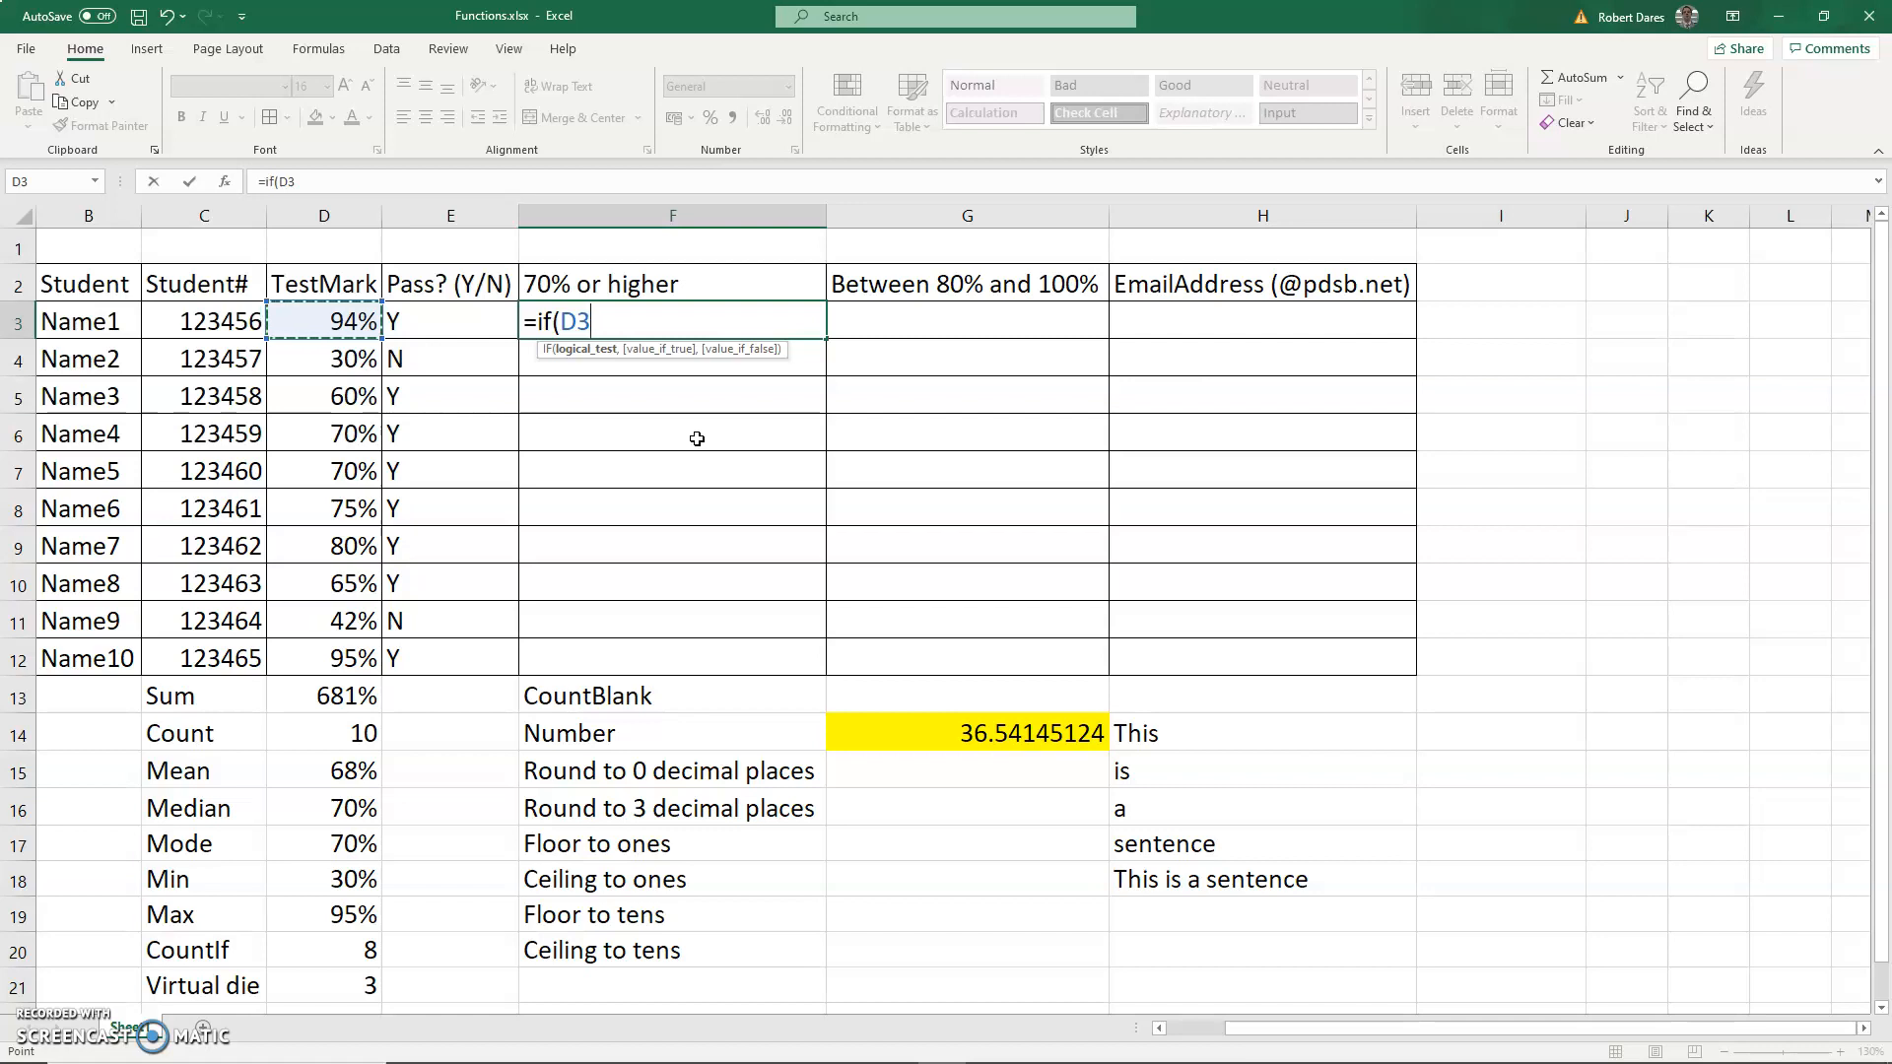
text(>=70%,)
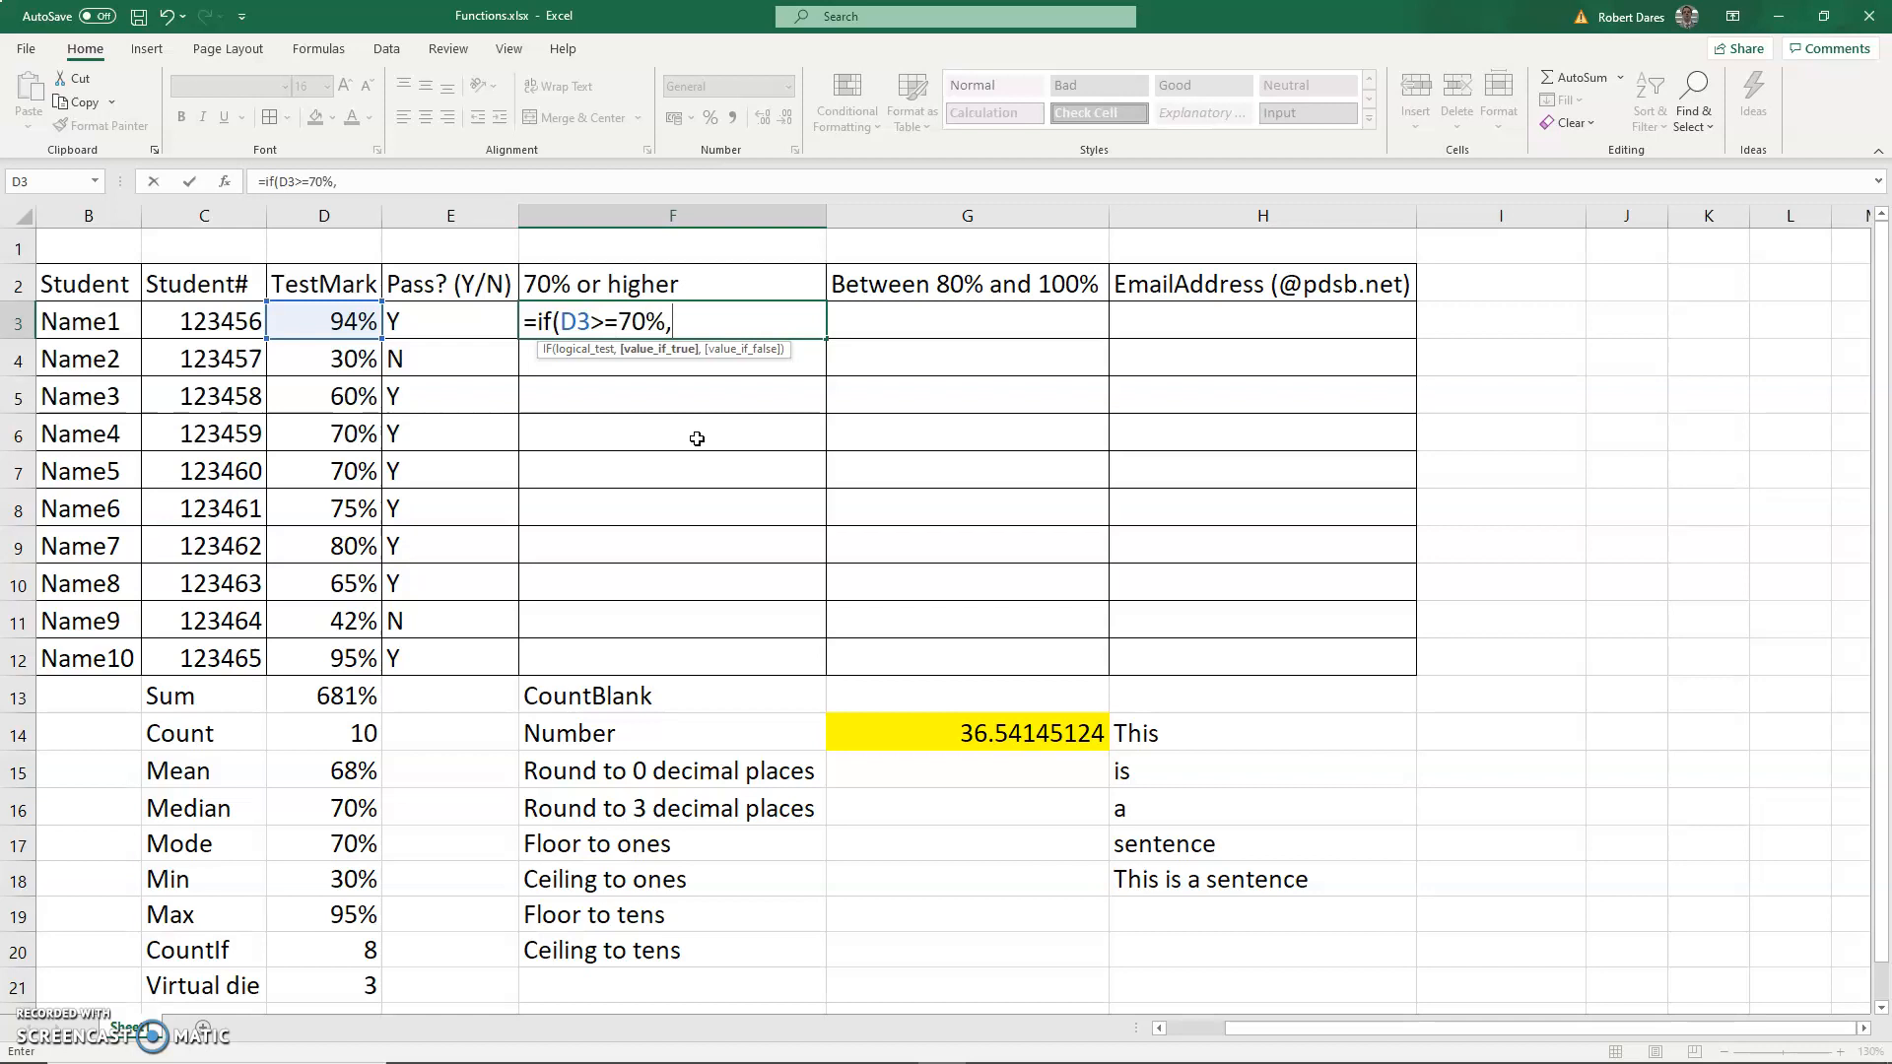
text("Y)
key(BackSpace)
text(","N)
key(BackSpace)
text("N"))
key(ctrl+Return)
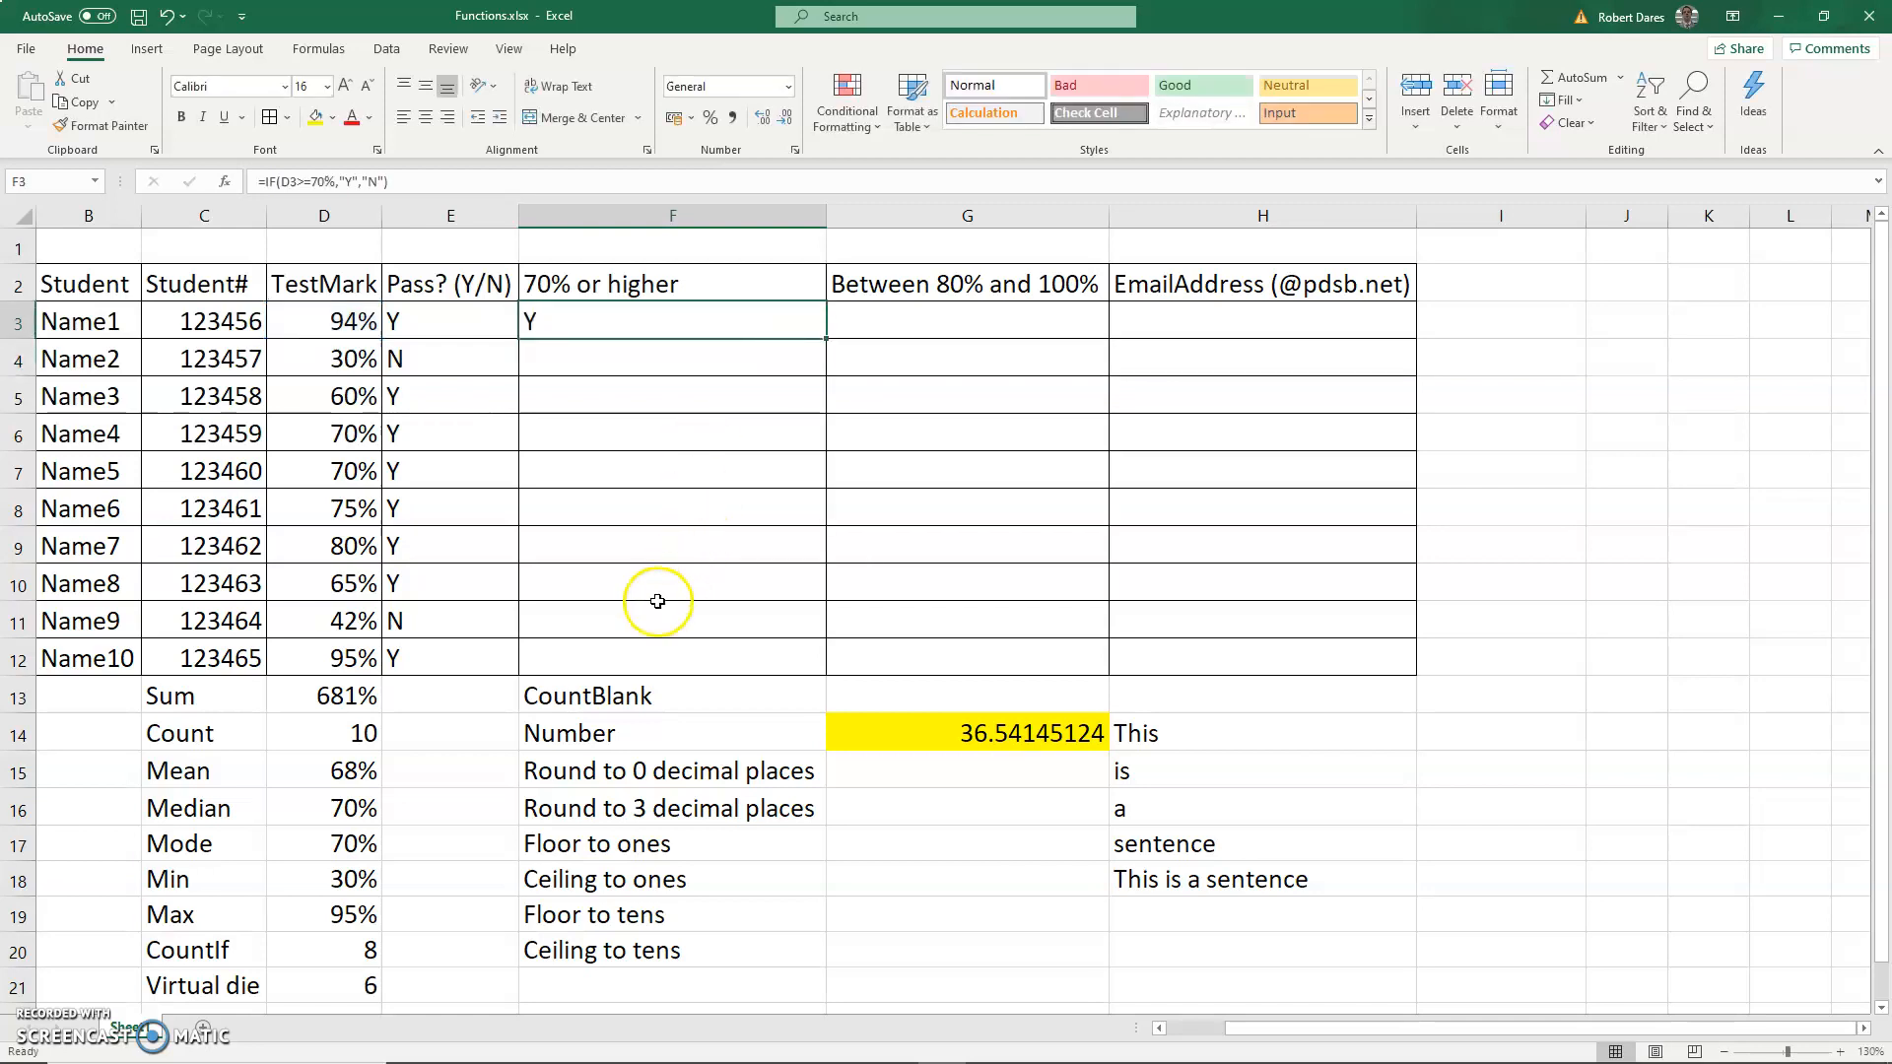
Fill the IF formula from F3 down through F12 and check F6 against the test mark in D6
shift+click(621, 647)
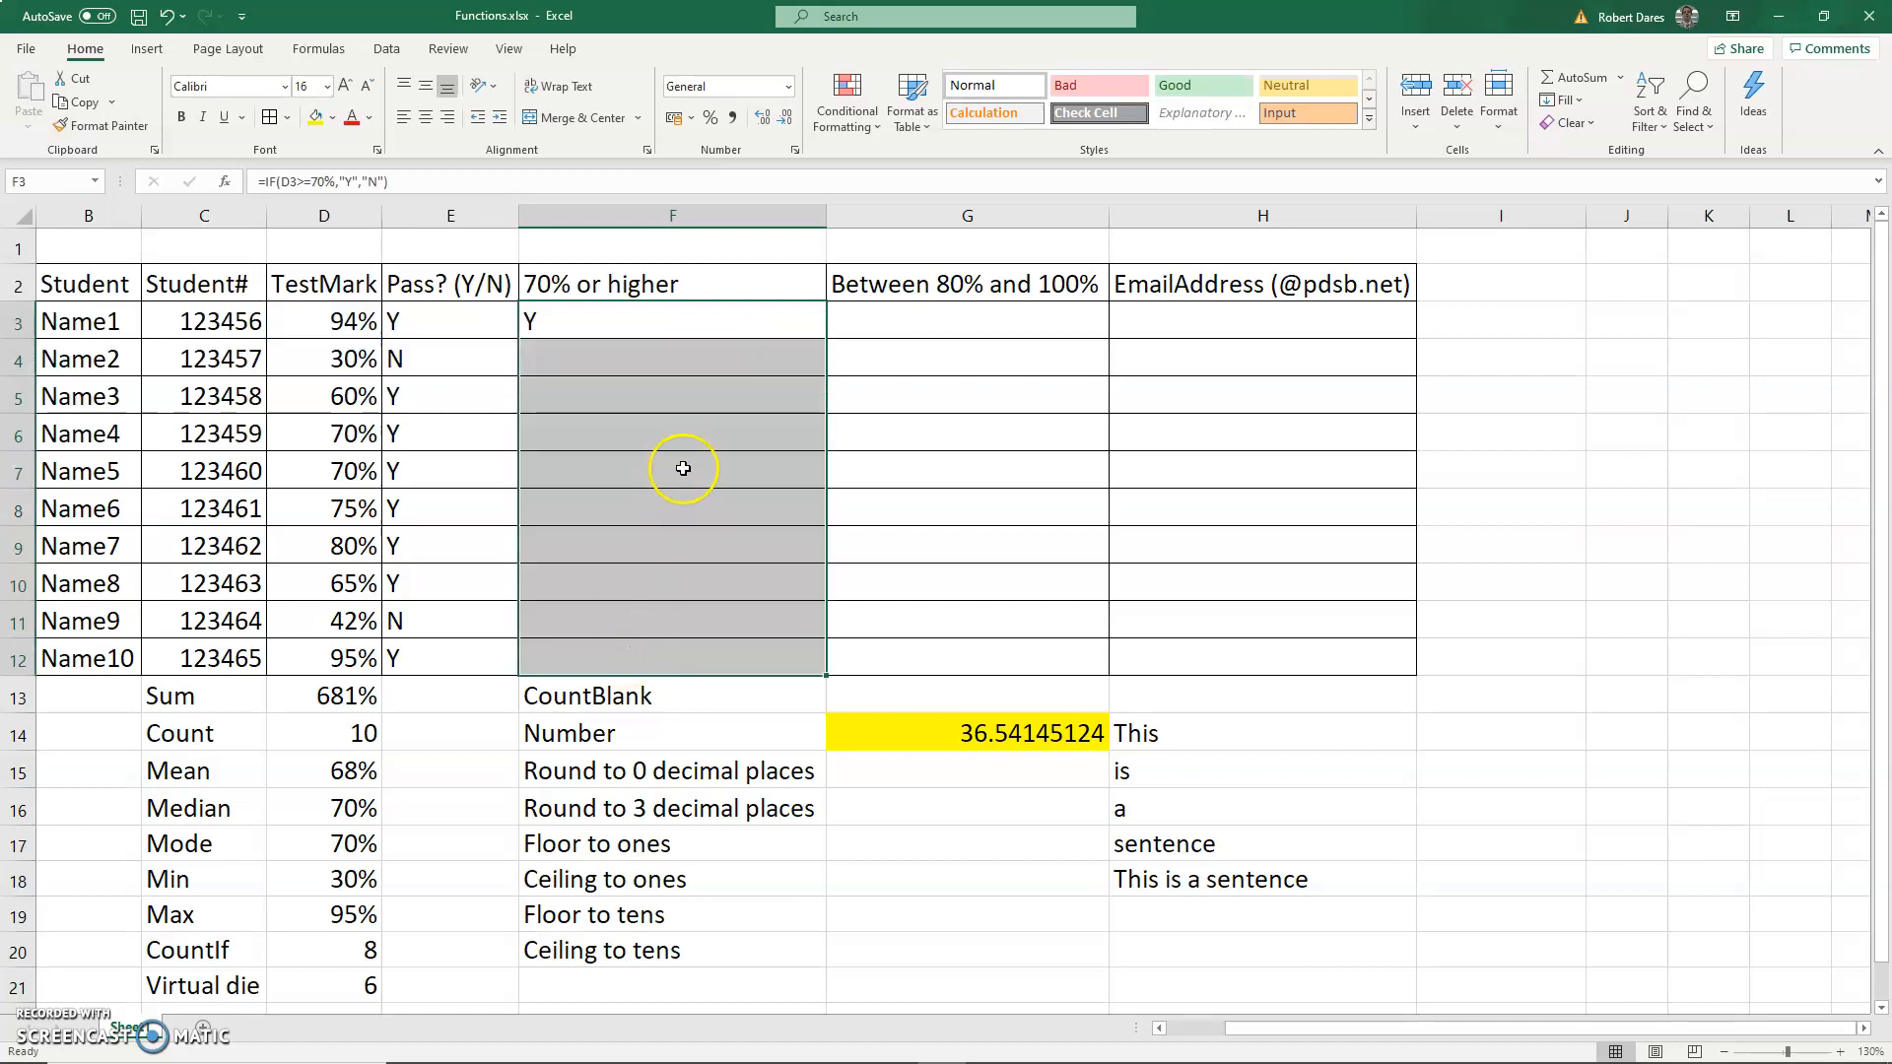
key(ctrl+d)
click(555, 442)
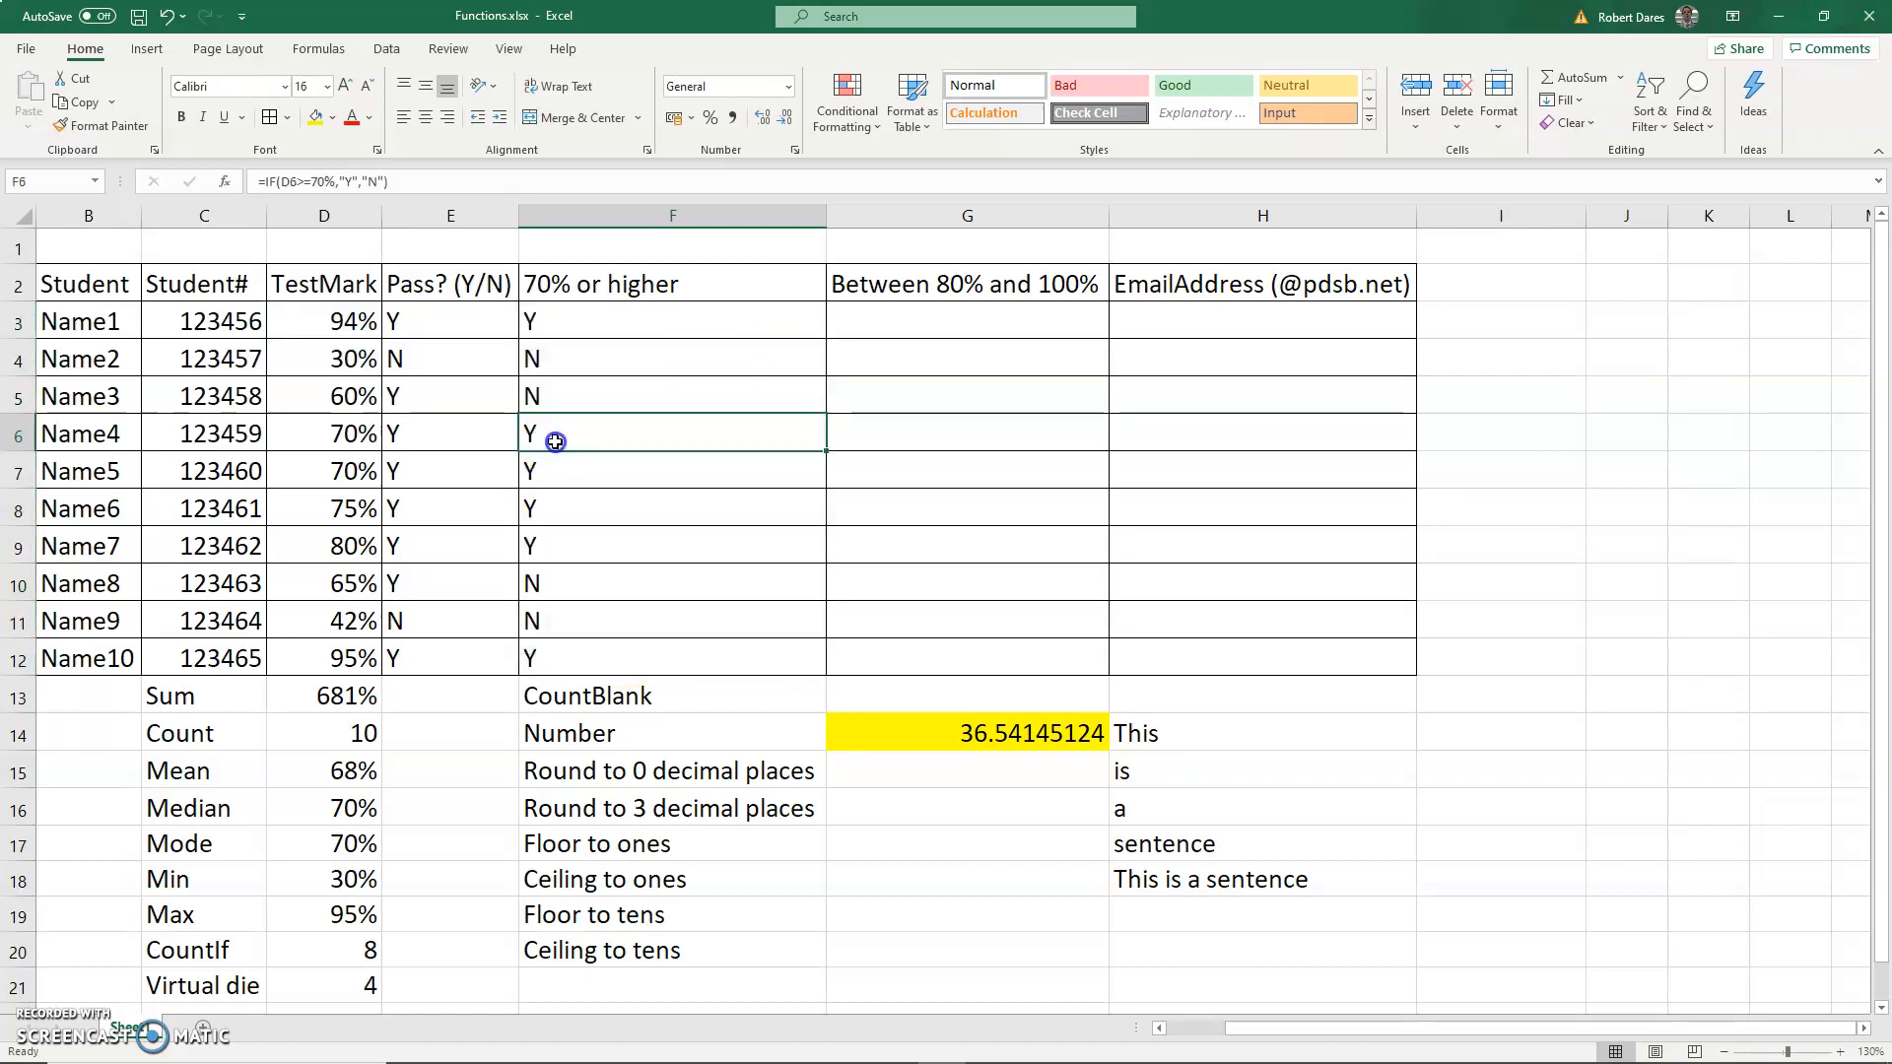
click(360, 435)
click(599, 435)
Begin an IF formula in G3 whose logical test is AND(D3>=80%,D3<=100%)
click(916, 330)
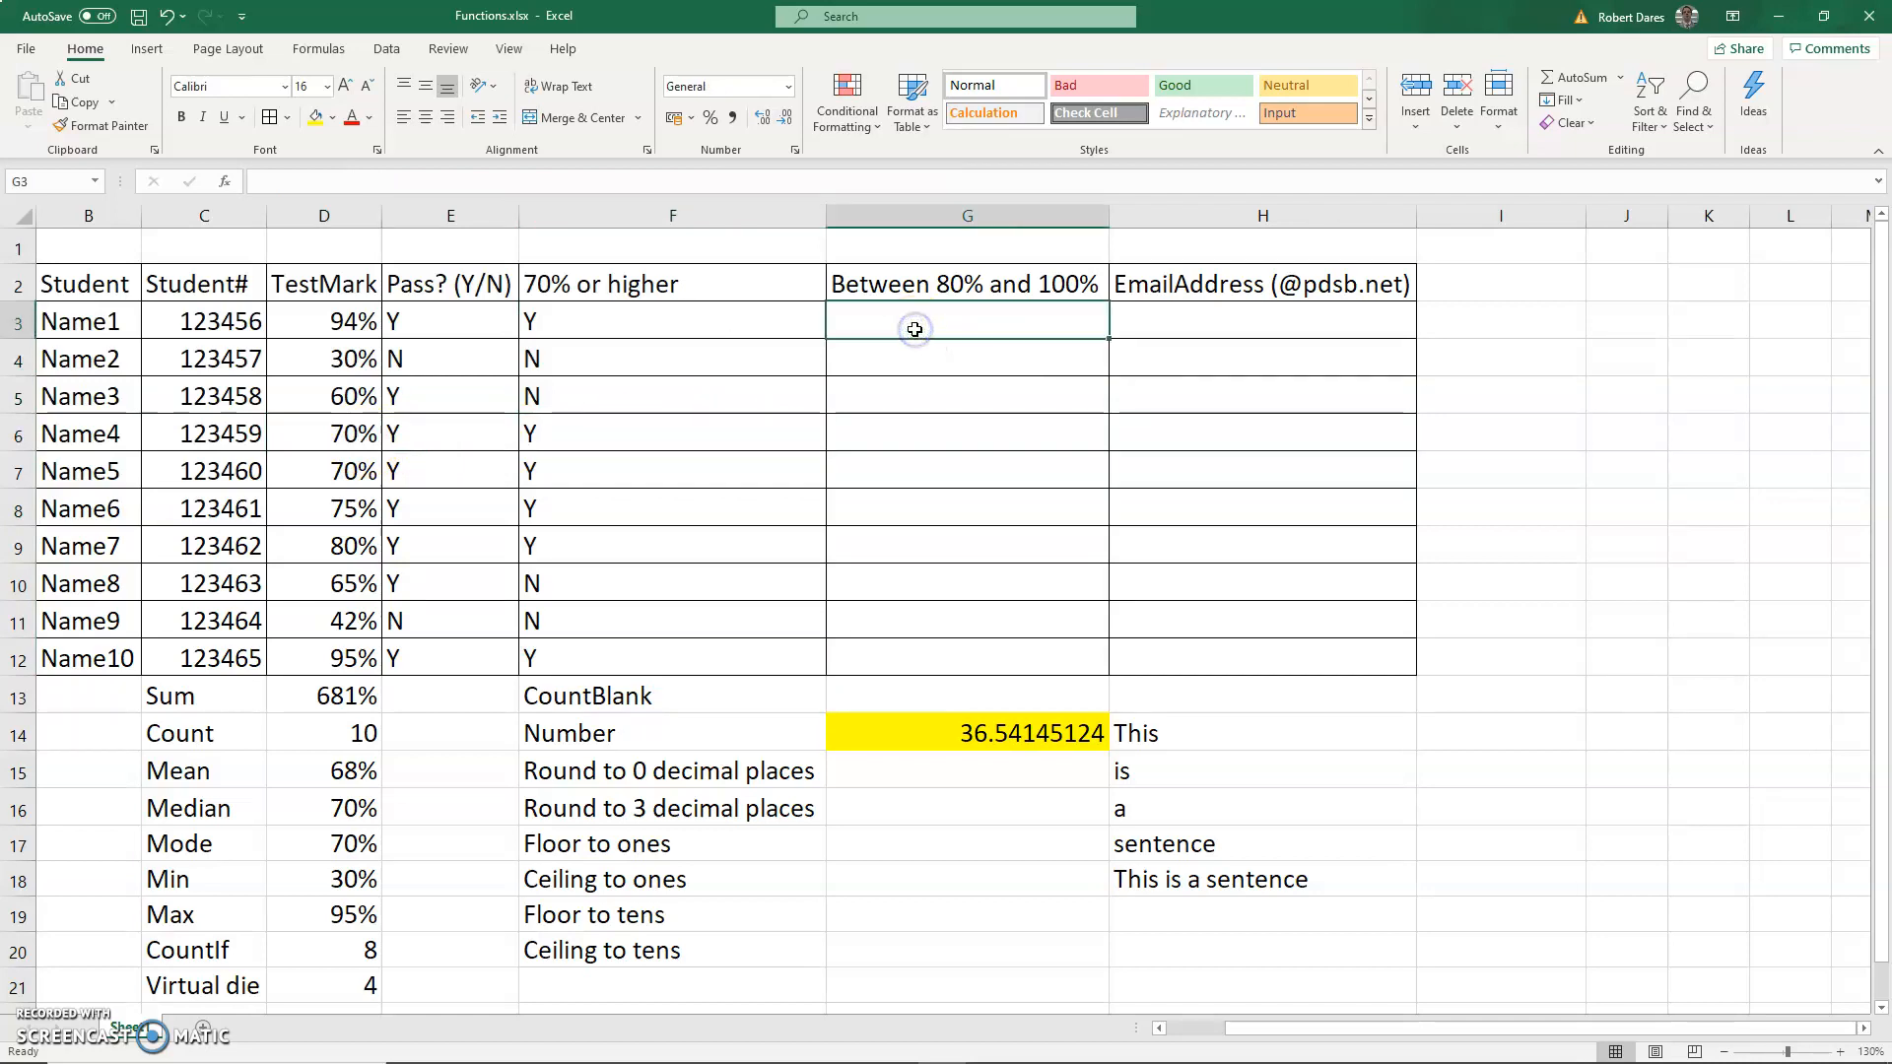
click(895, 339)
click(922, 289)
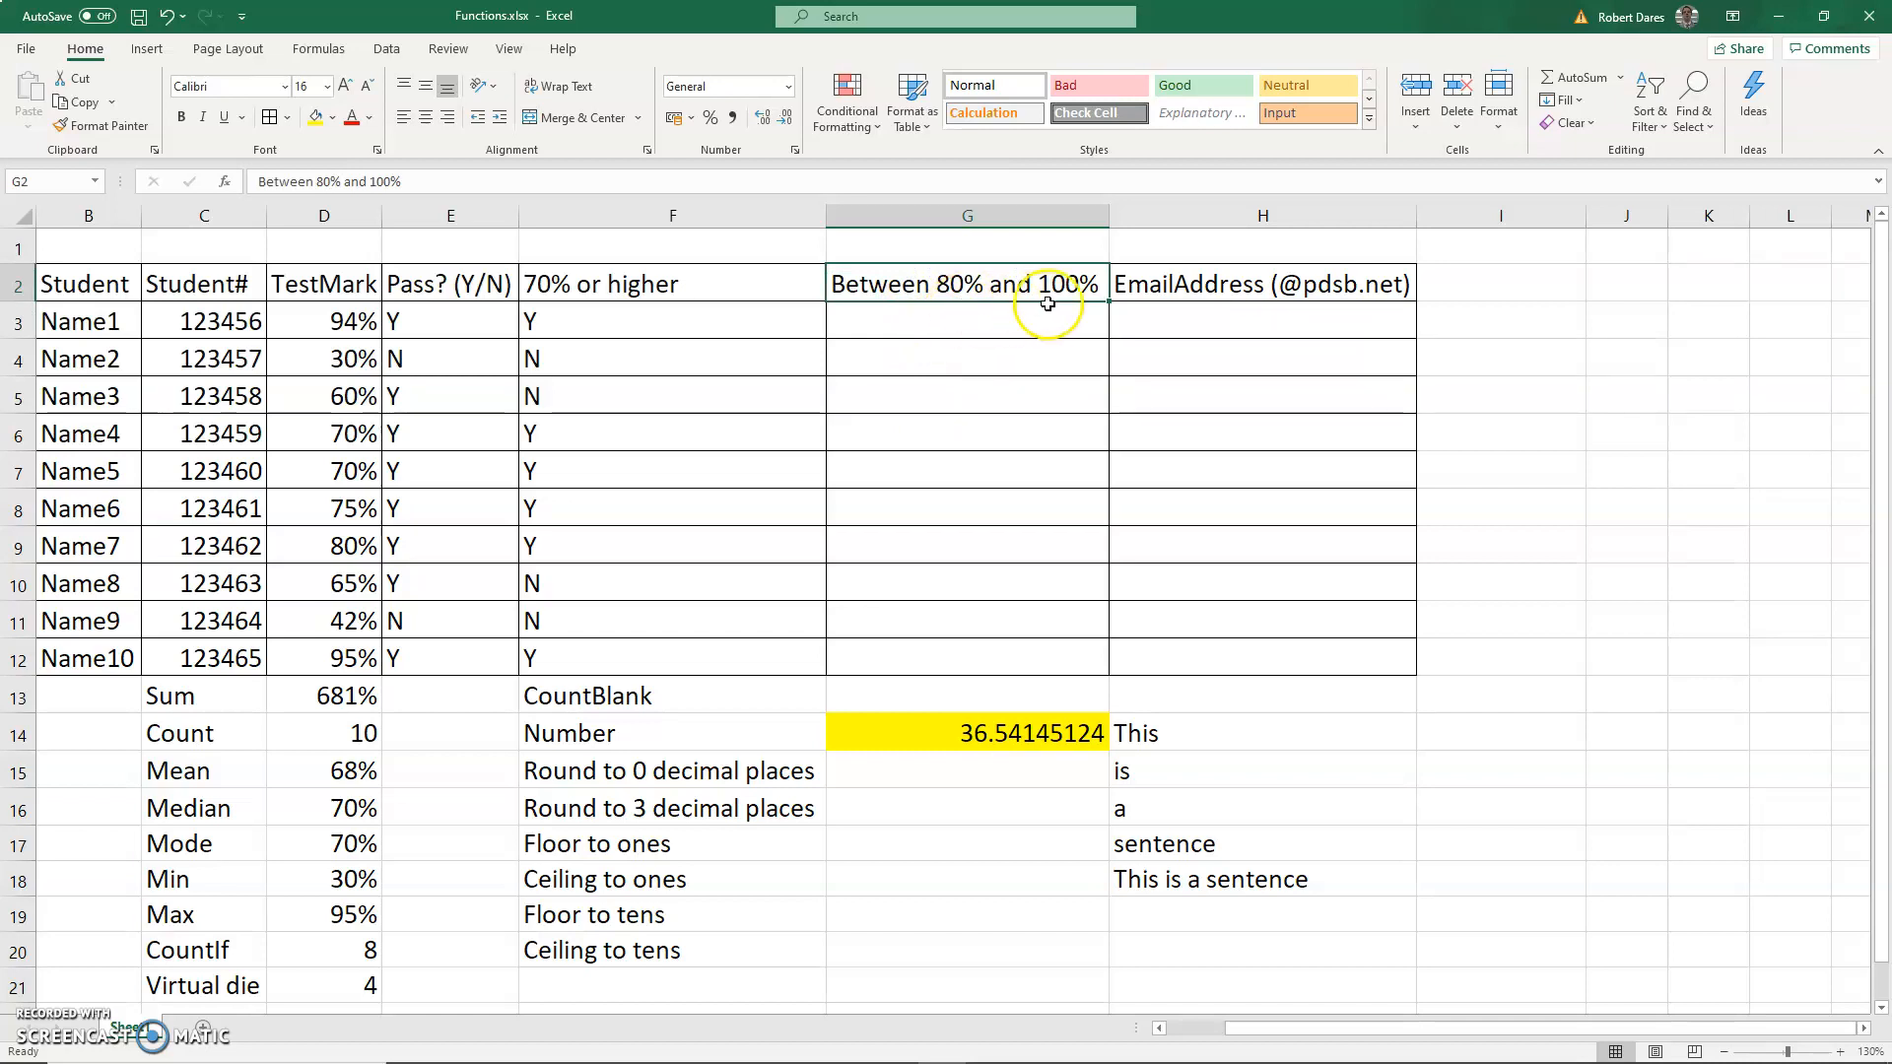
click(913, 330)
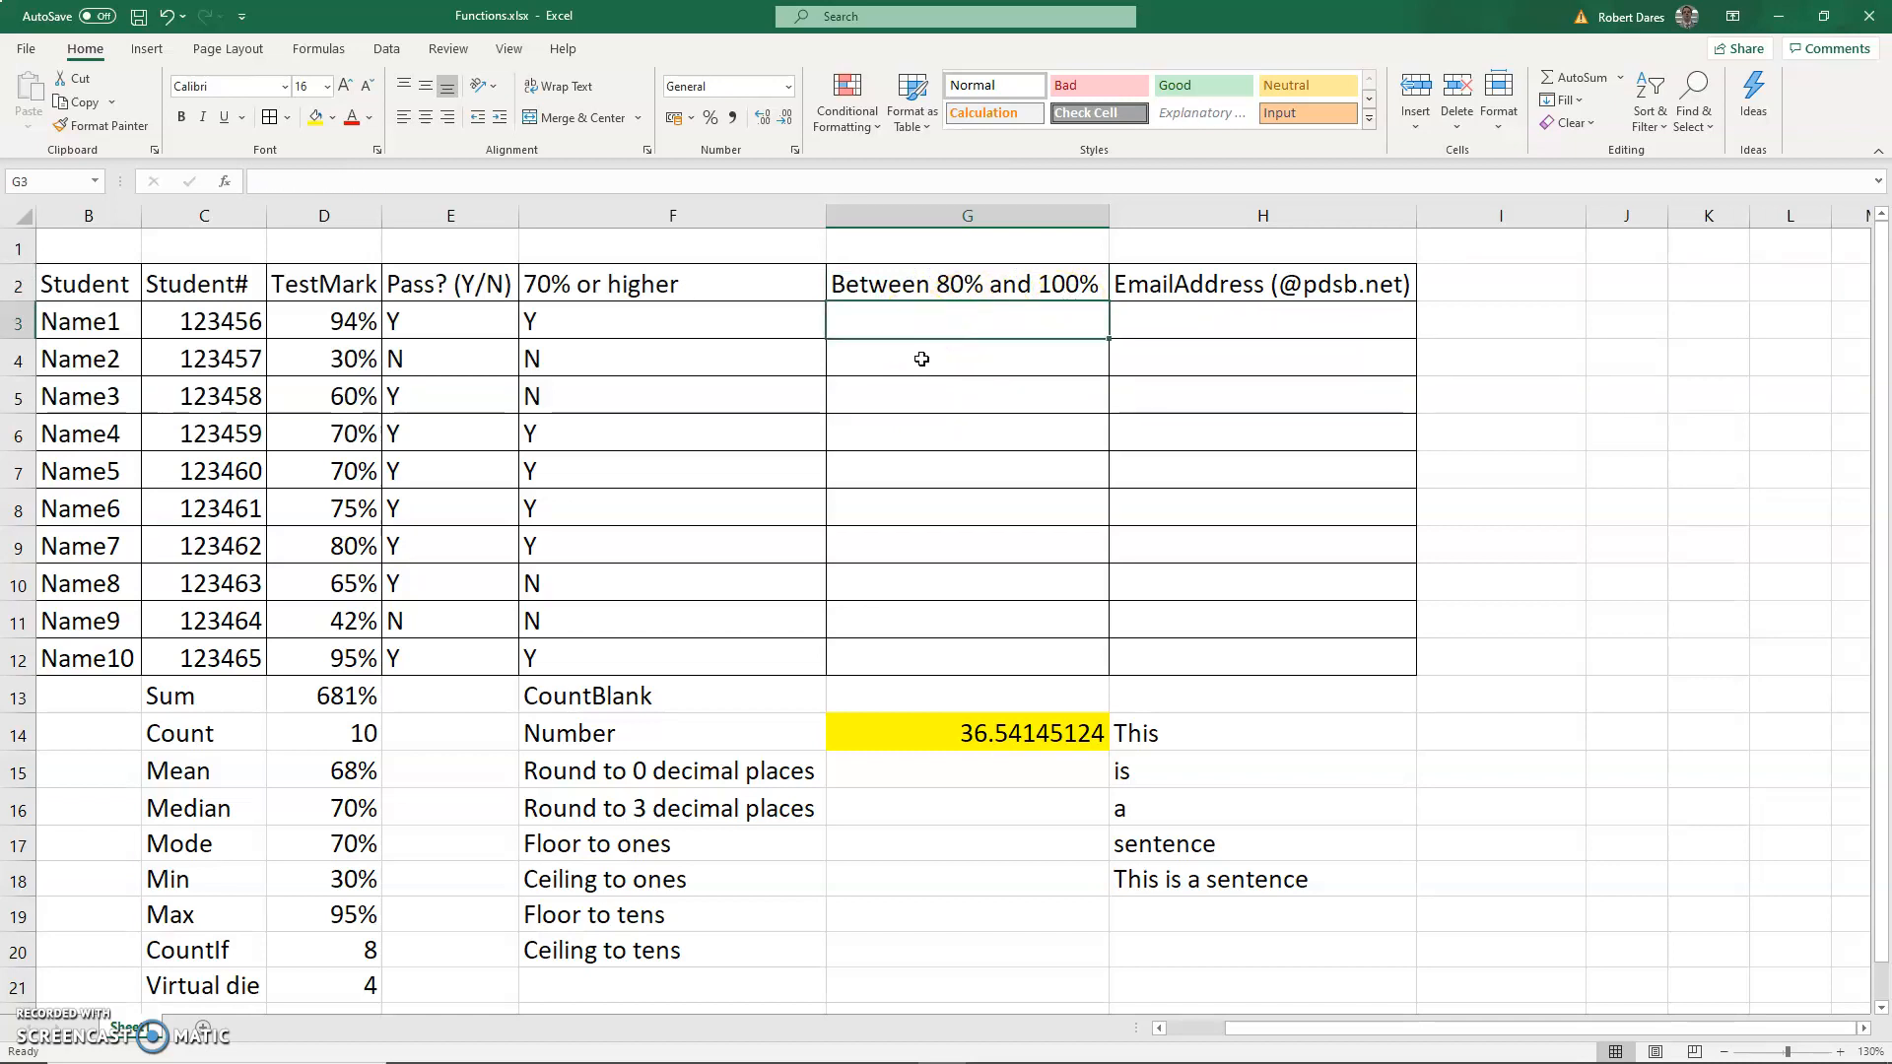
text(=if()
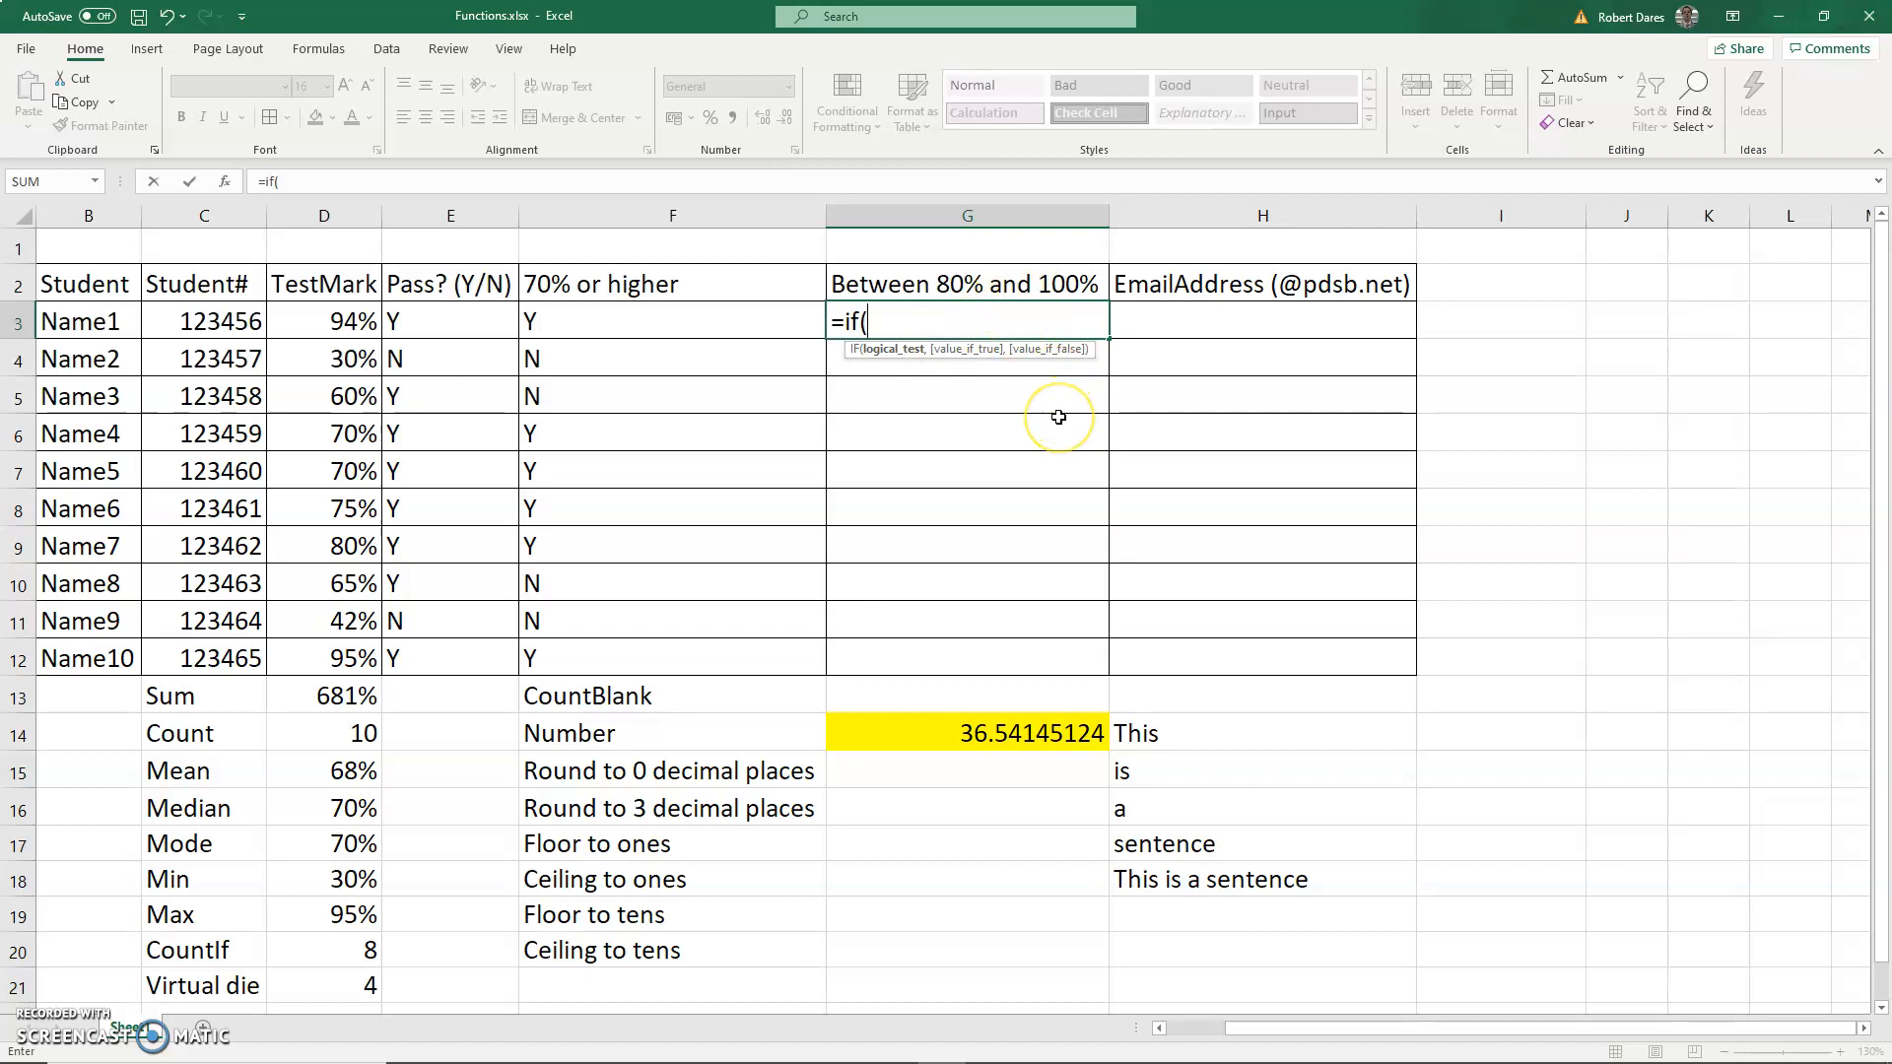
text(A)
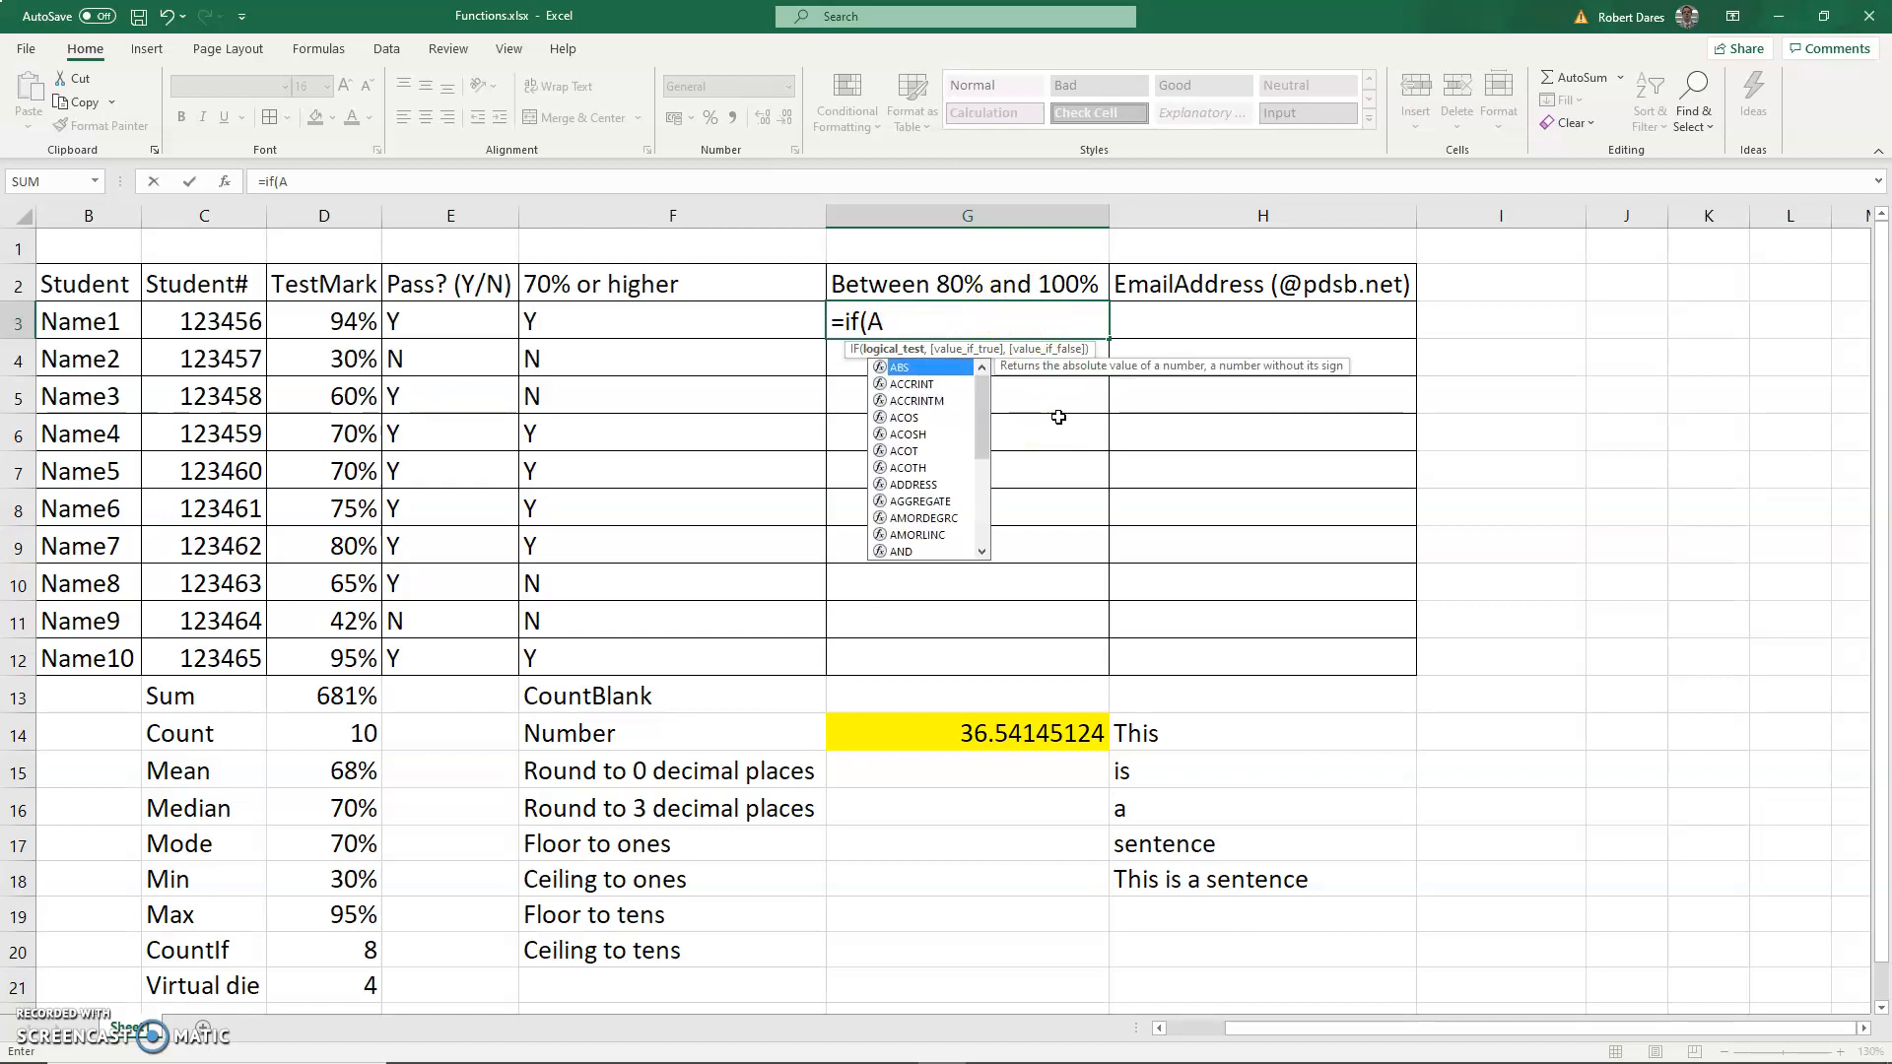
text(nd()
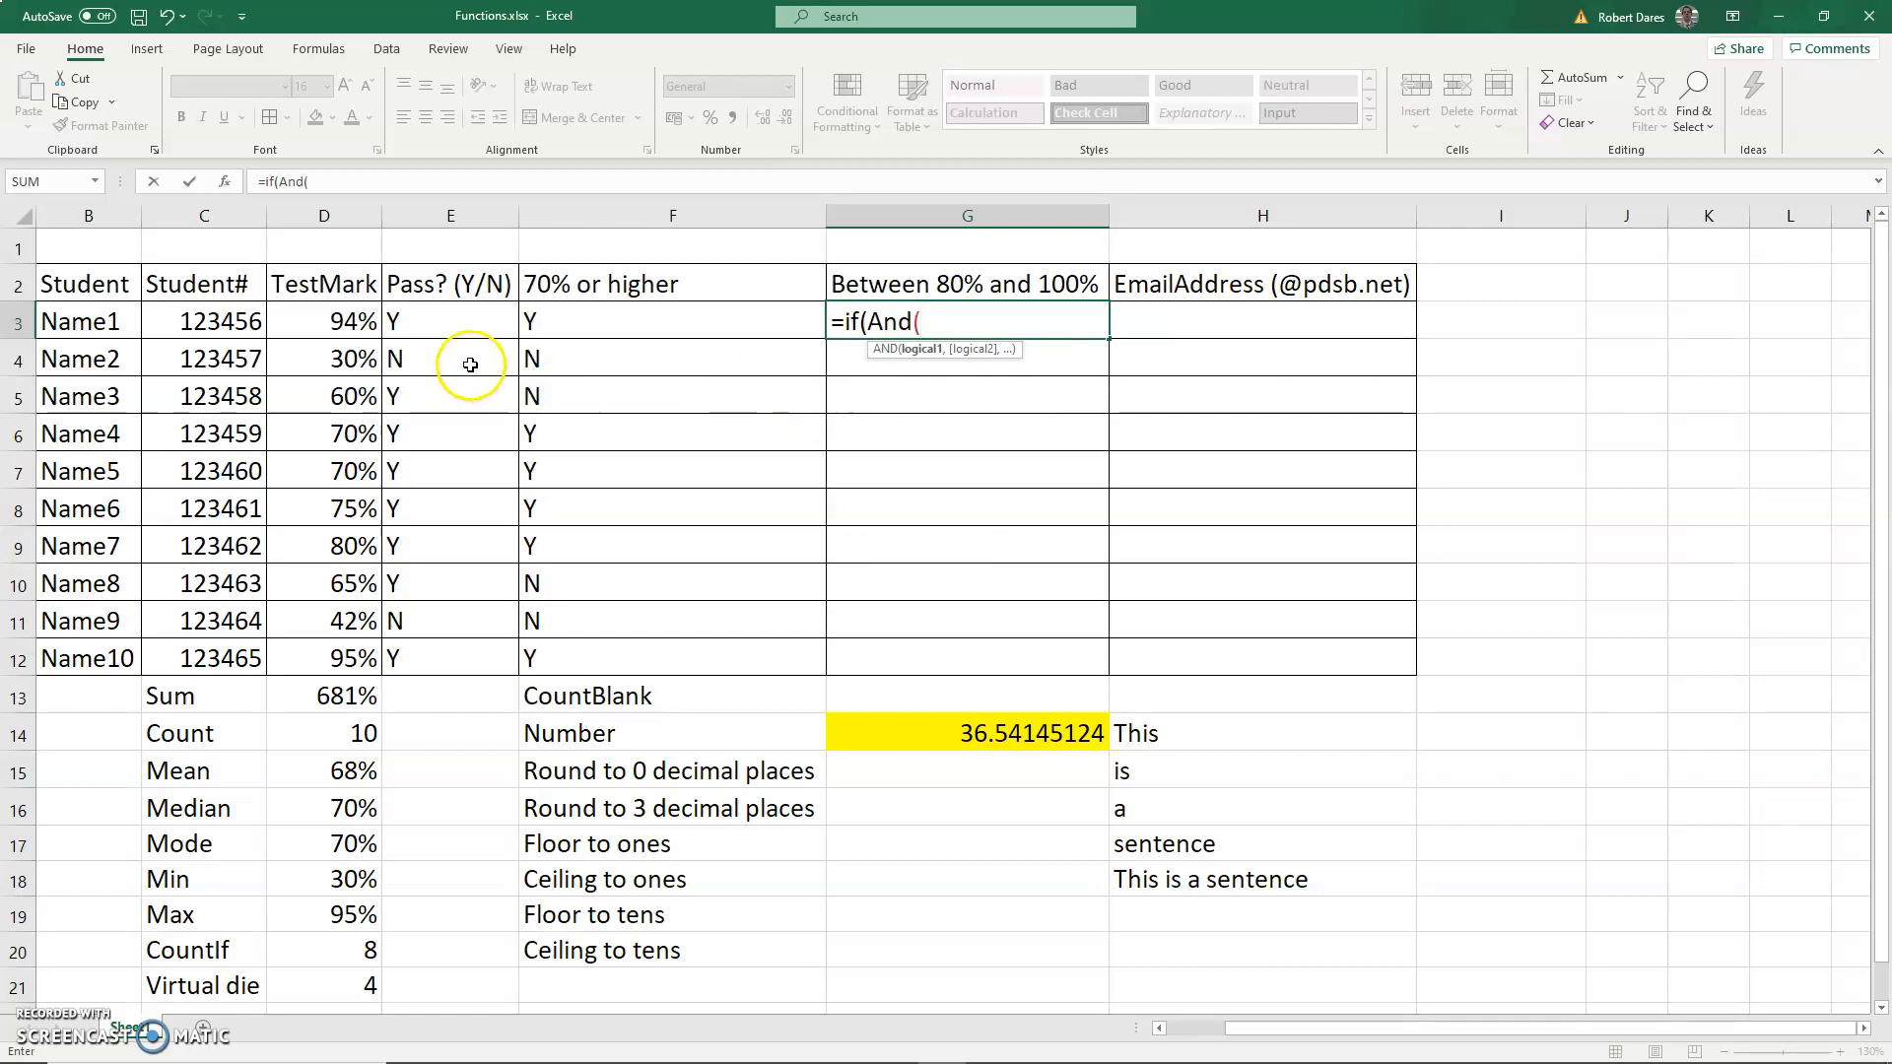
click(347, 321)
text(>0)
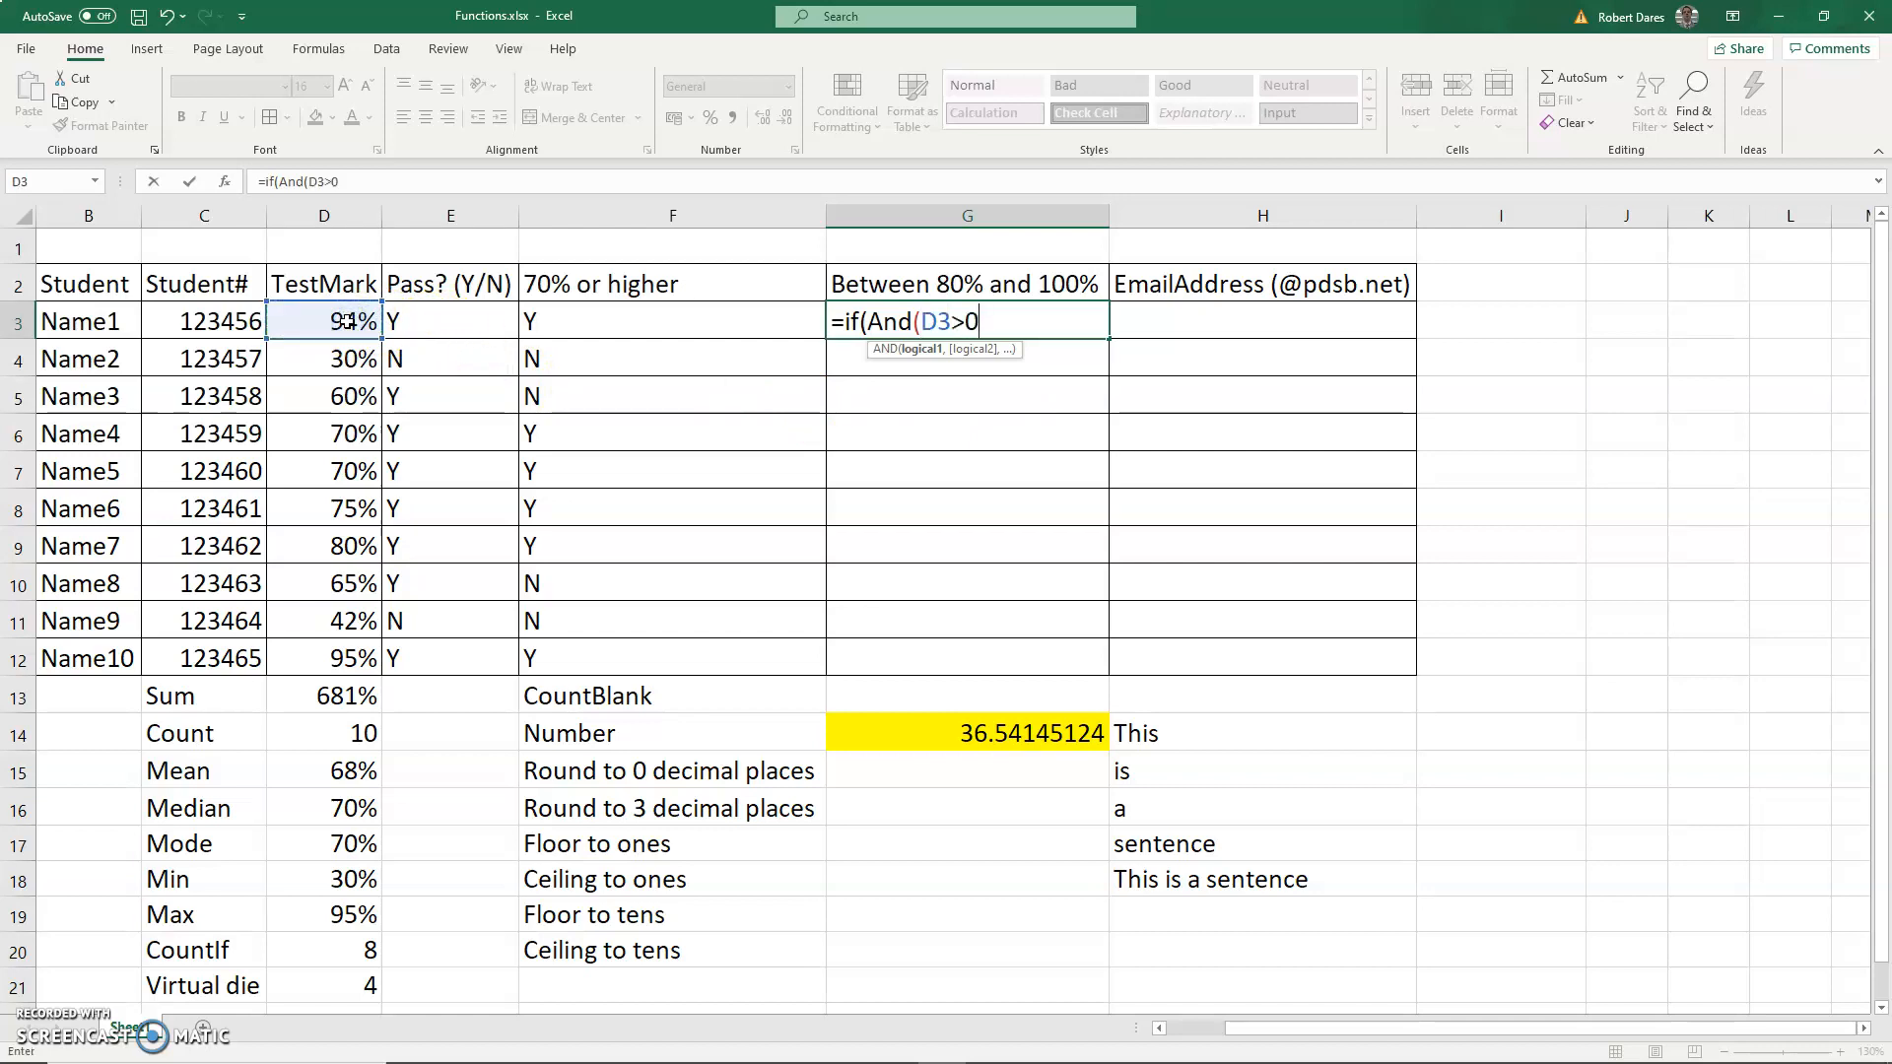
key(BackSpace)
text(=80%,)
click(323, 323)
text(<=100%)
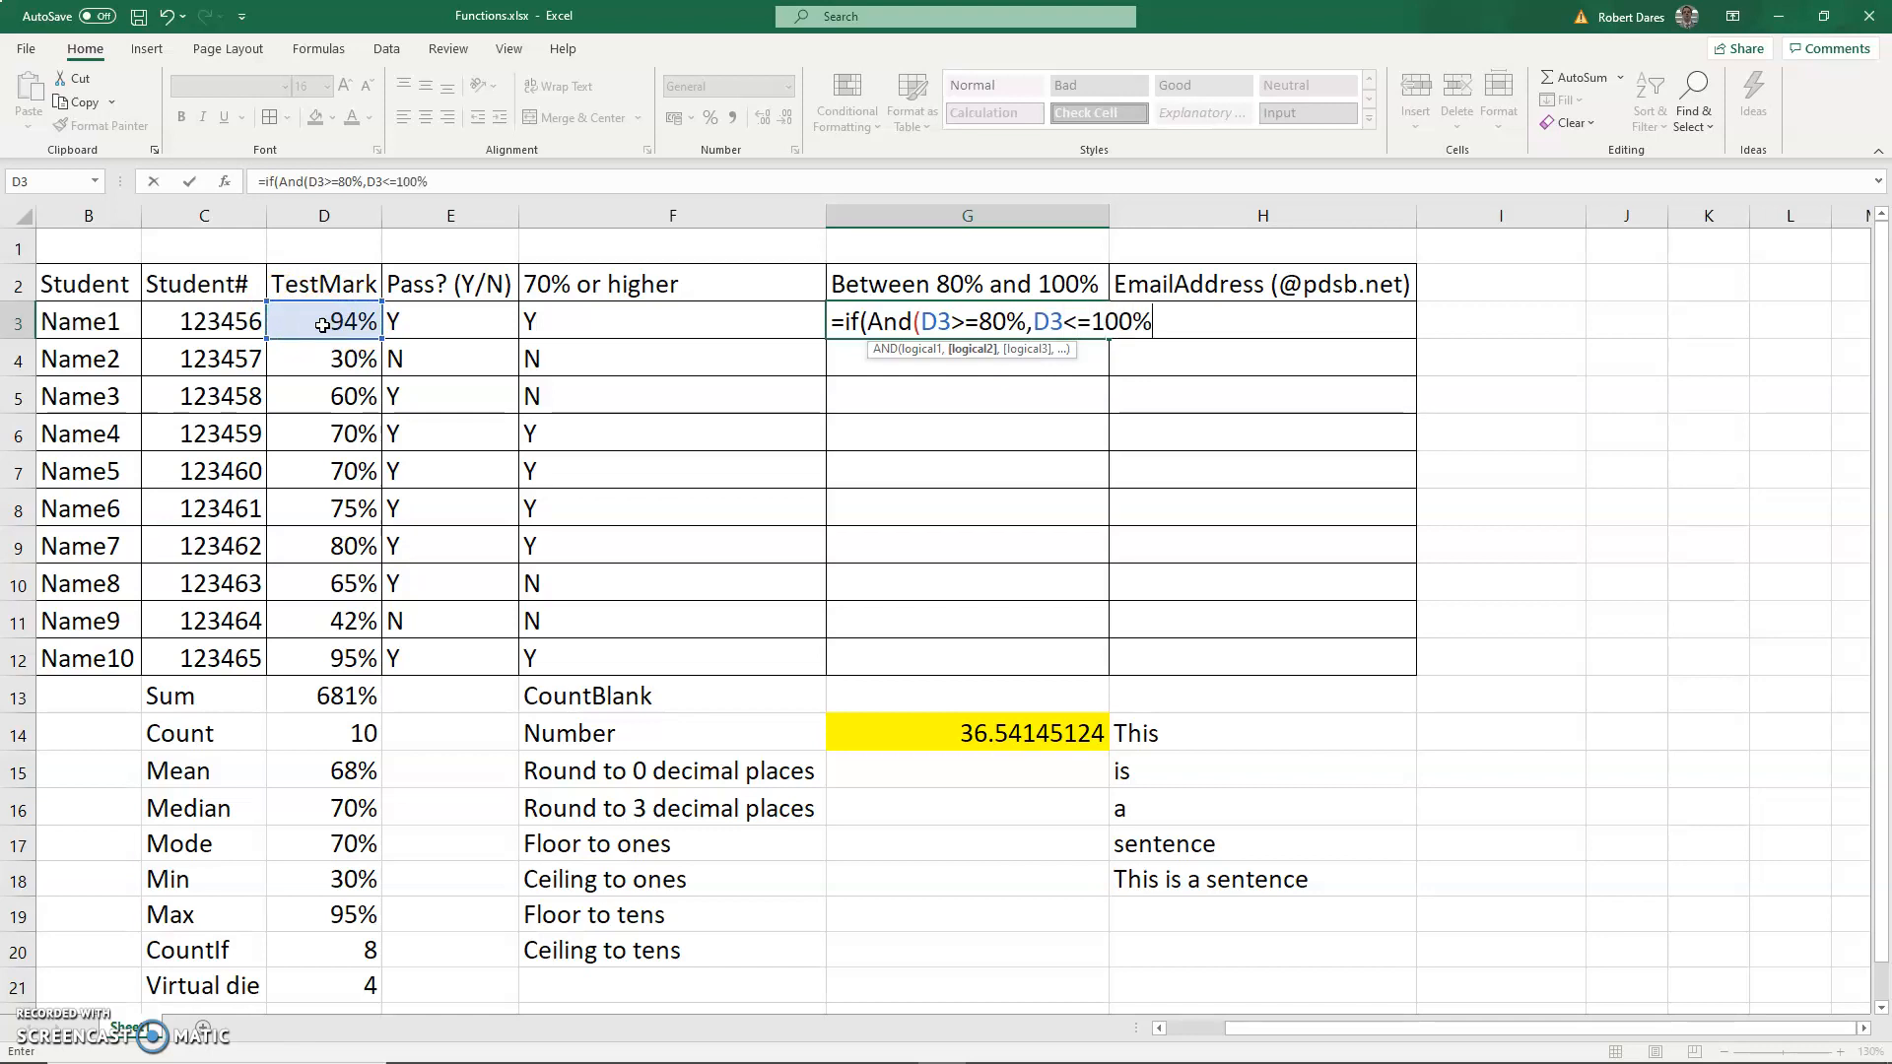
key(BackSpace)
text(,)
key(BackSpace)
text(),)
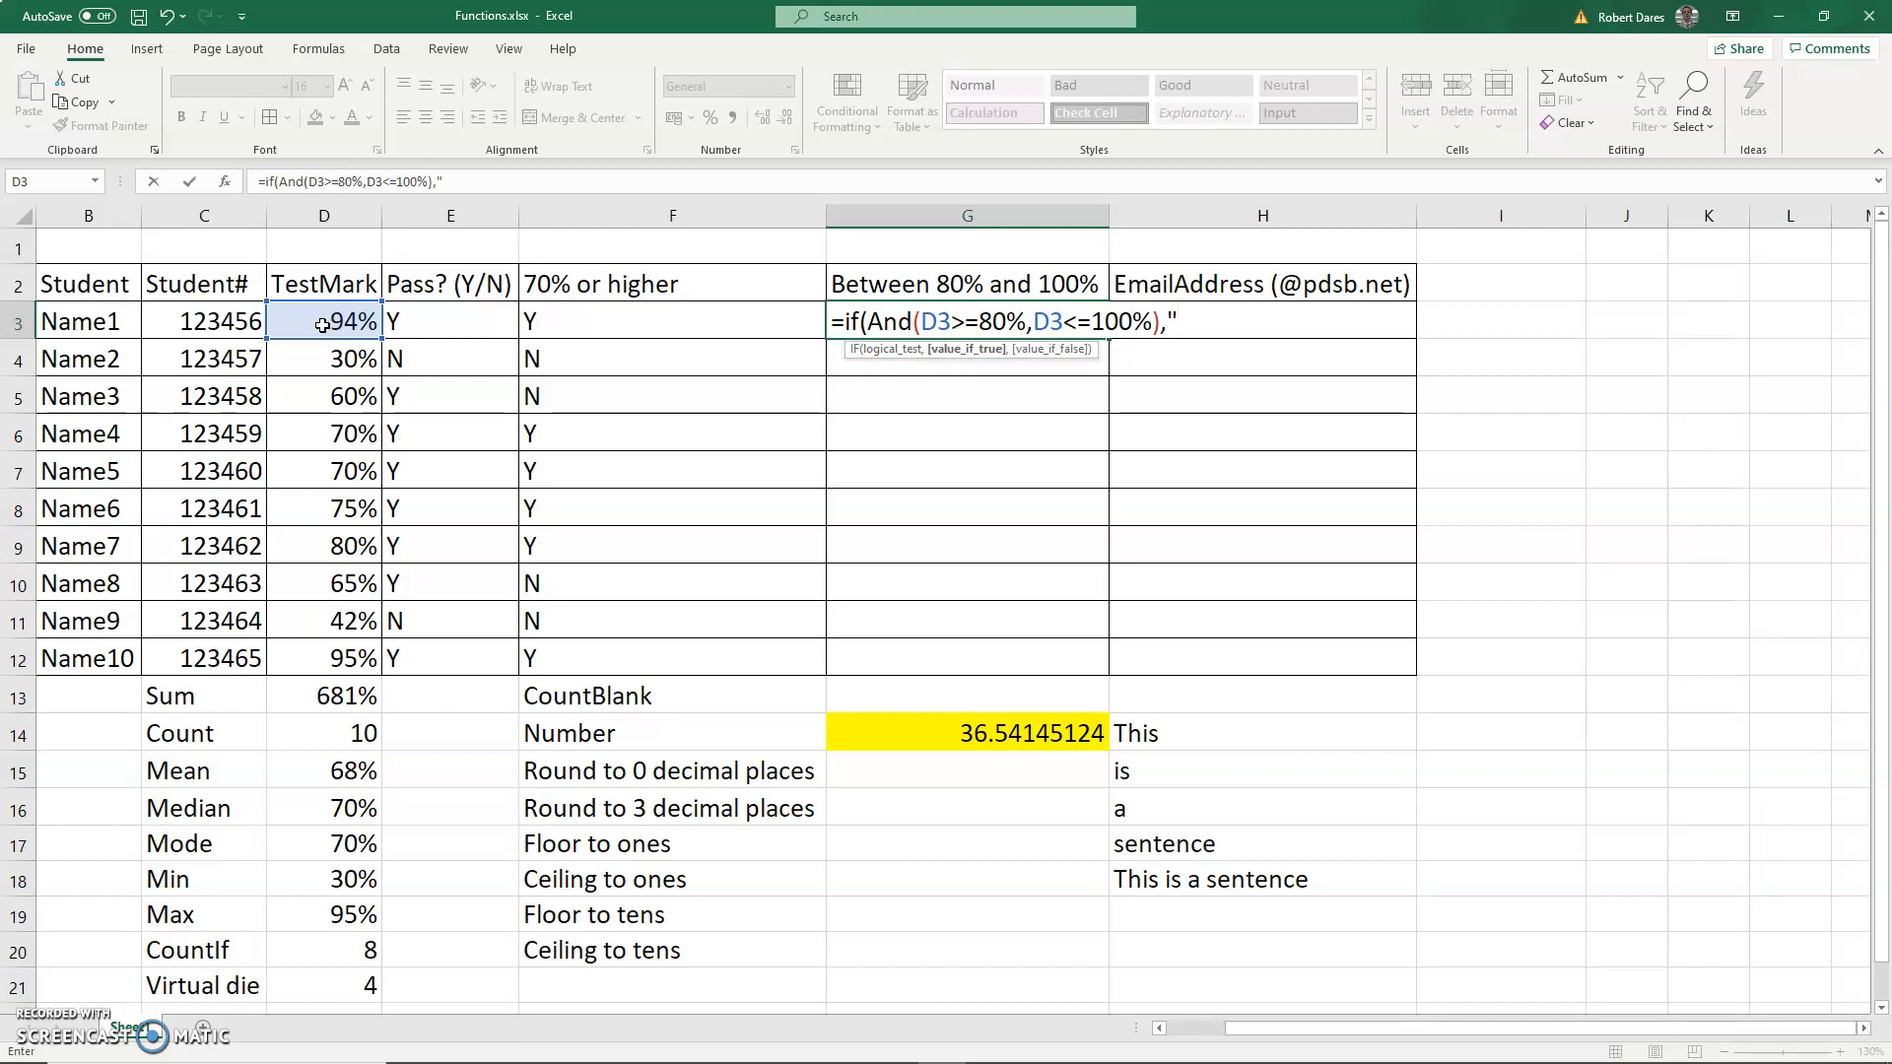
Complete the G3 formula with "Y" as the true value and "N" as the false value, and reselect the cell
text("Y","N)
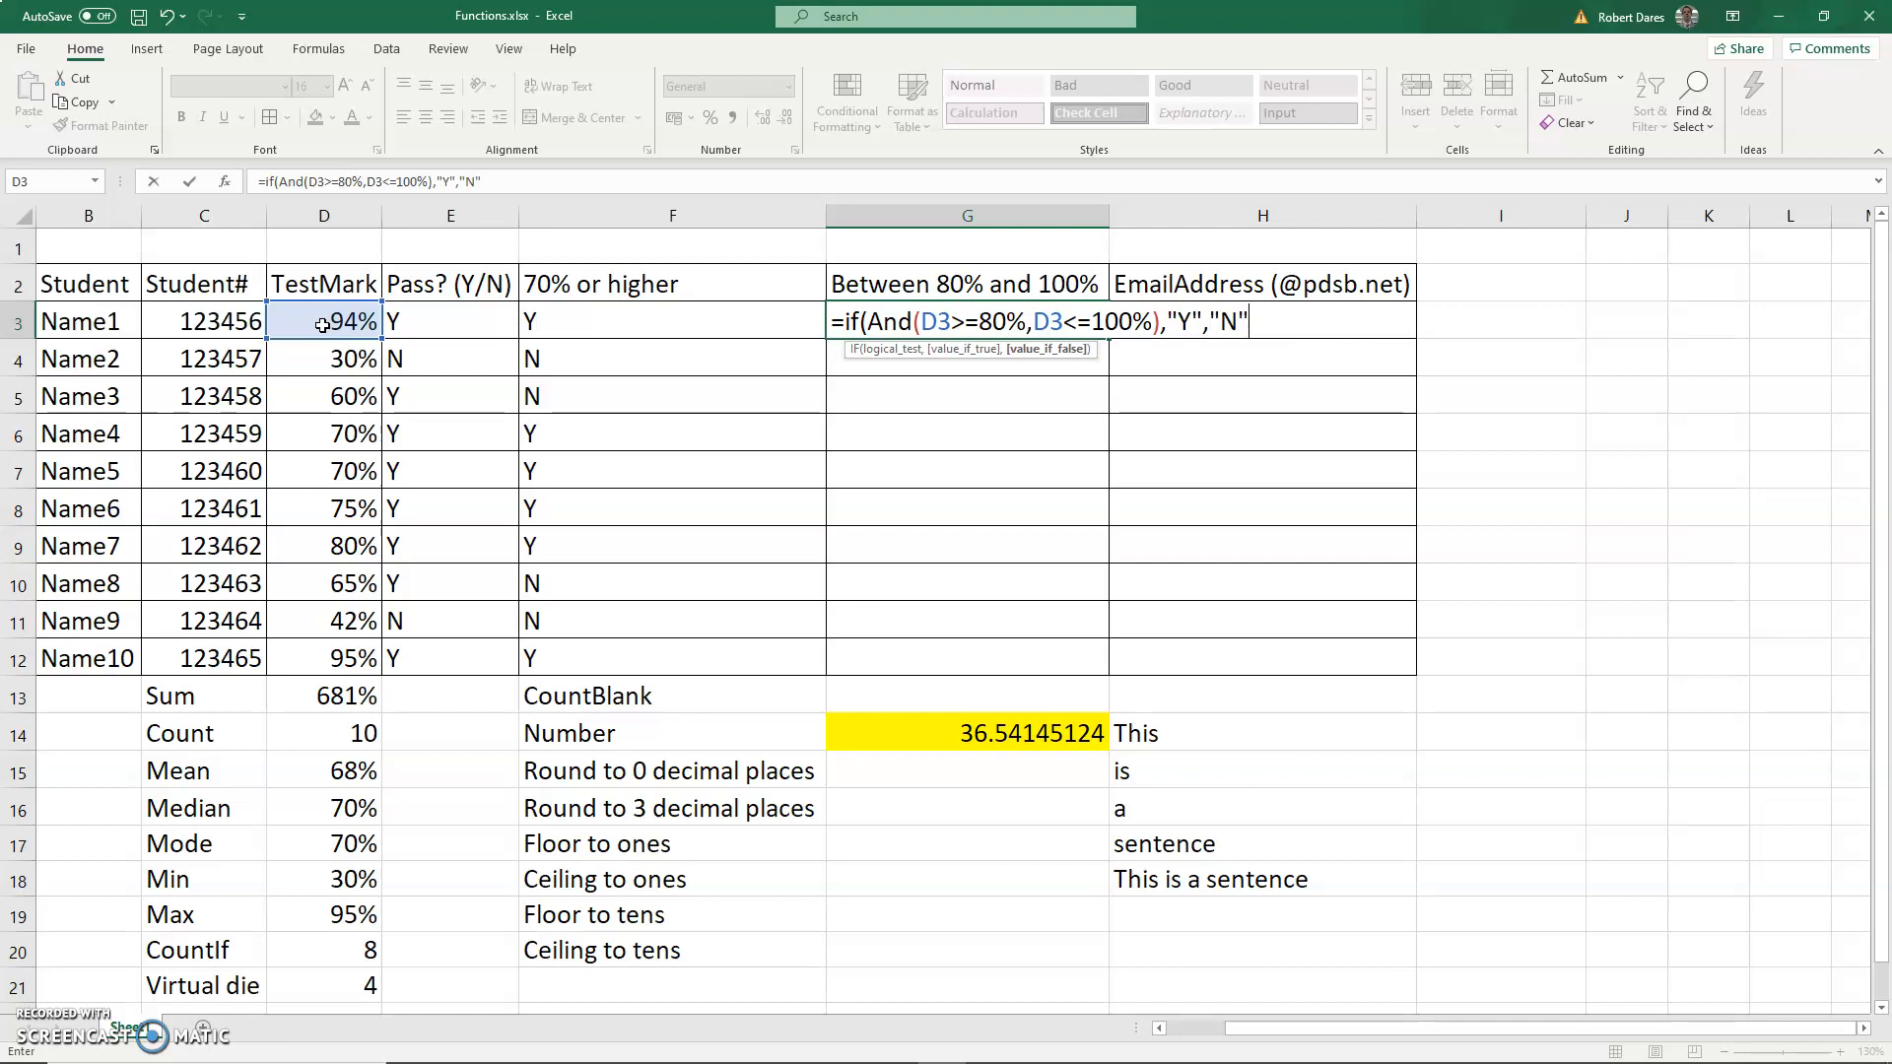
text())
key(Return)
key(Up)
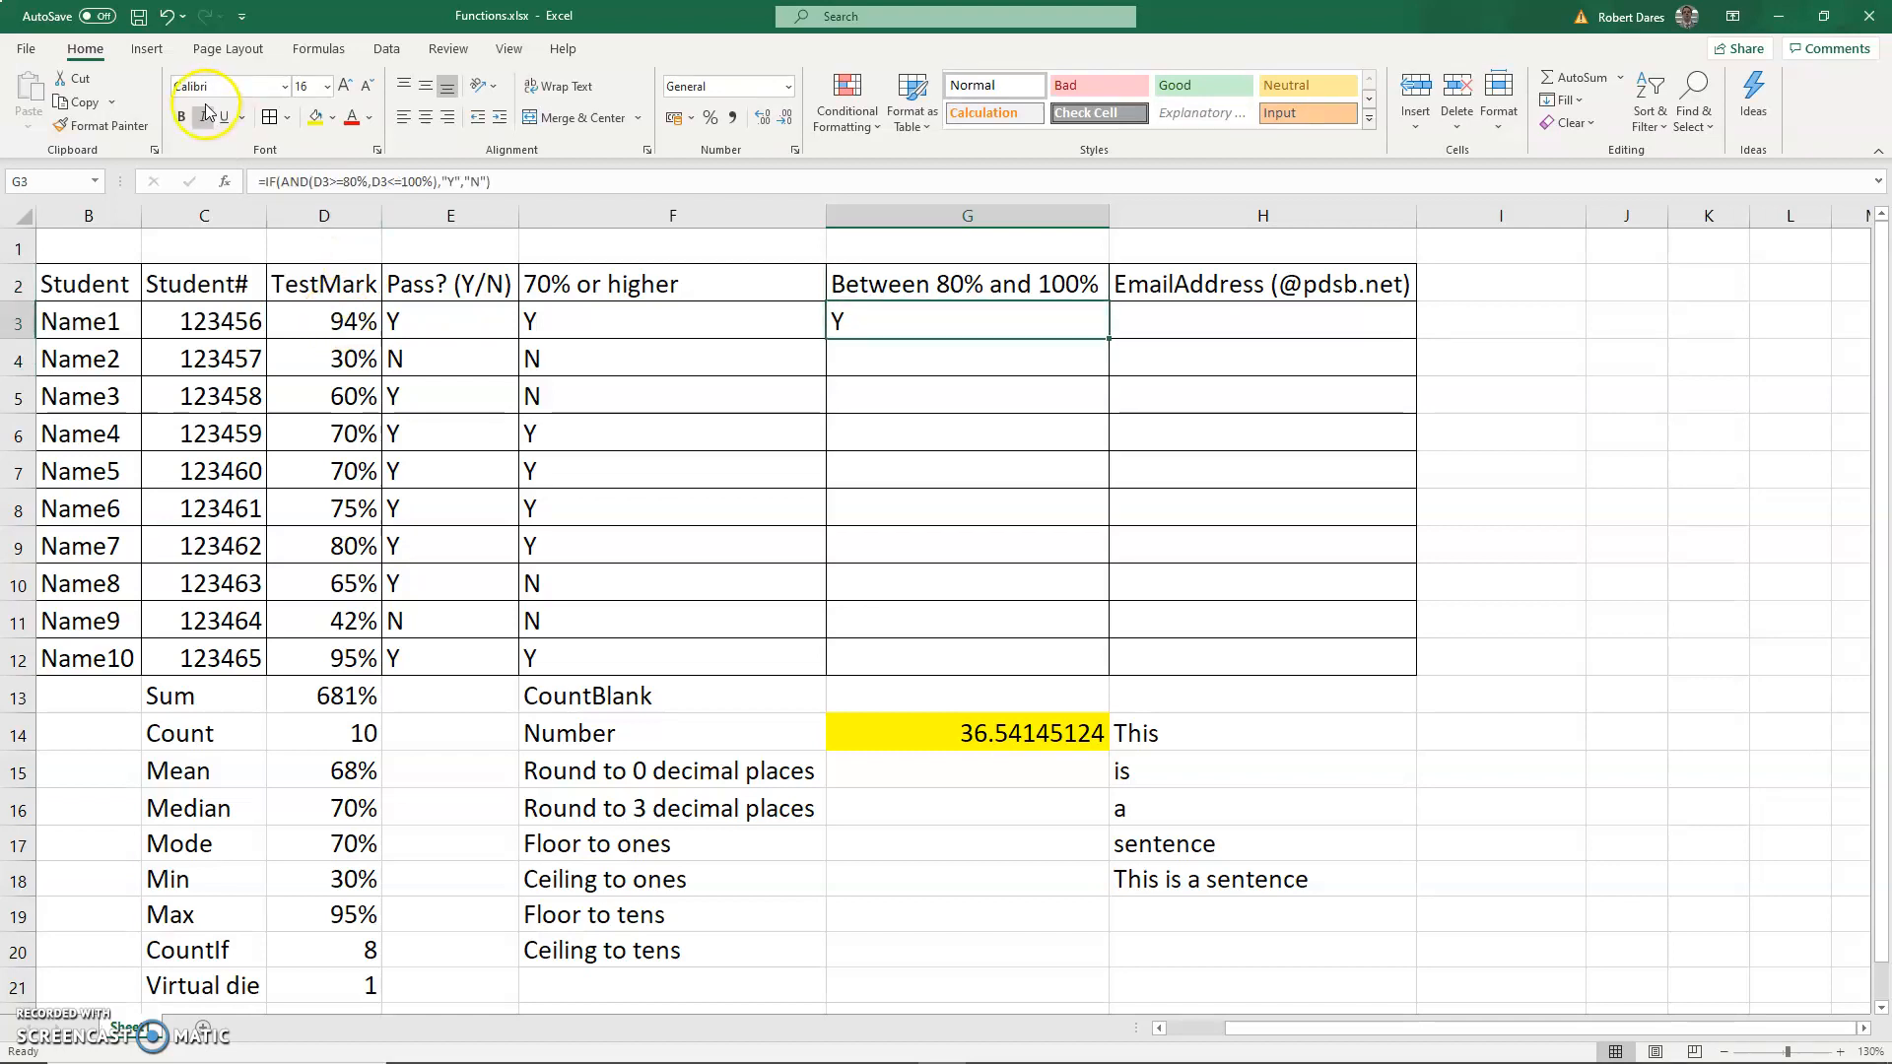
Fill the IF/AND formula from G3 down through G12 and check the copy in G9
shift+click(896, 666)
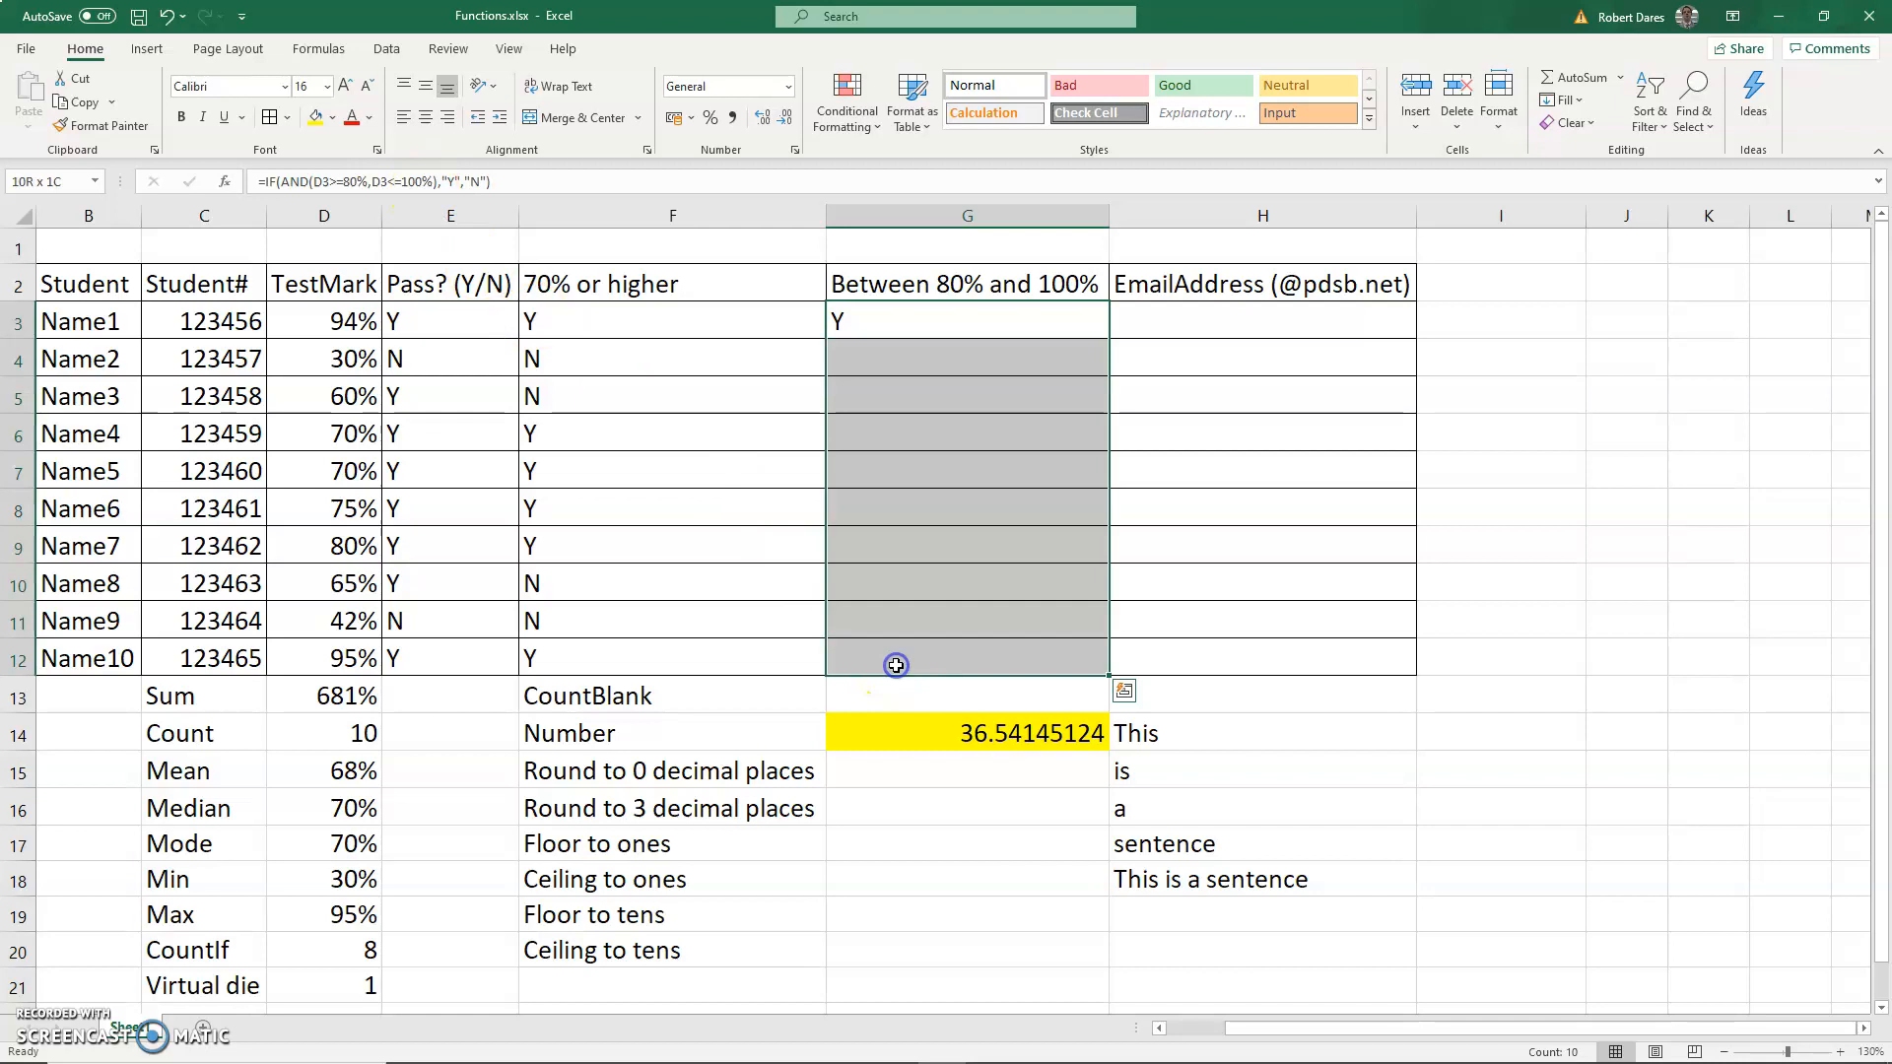
key(ctrl+d)
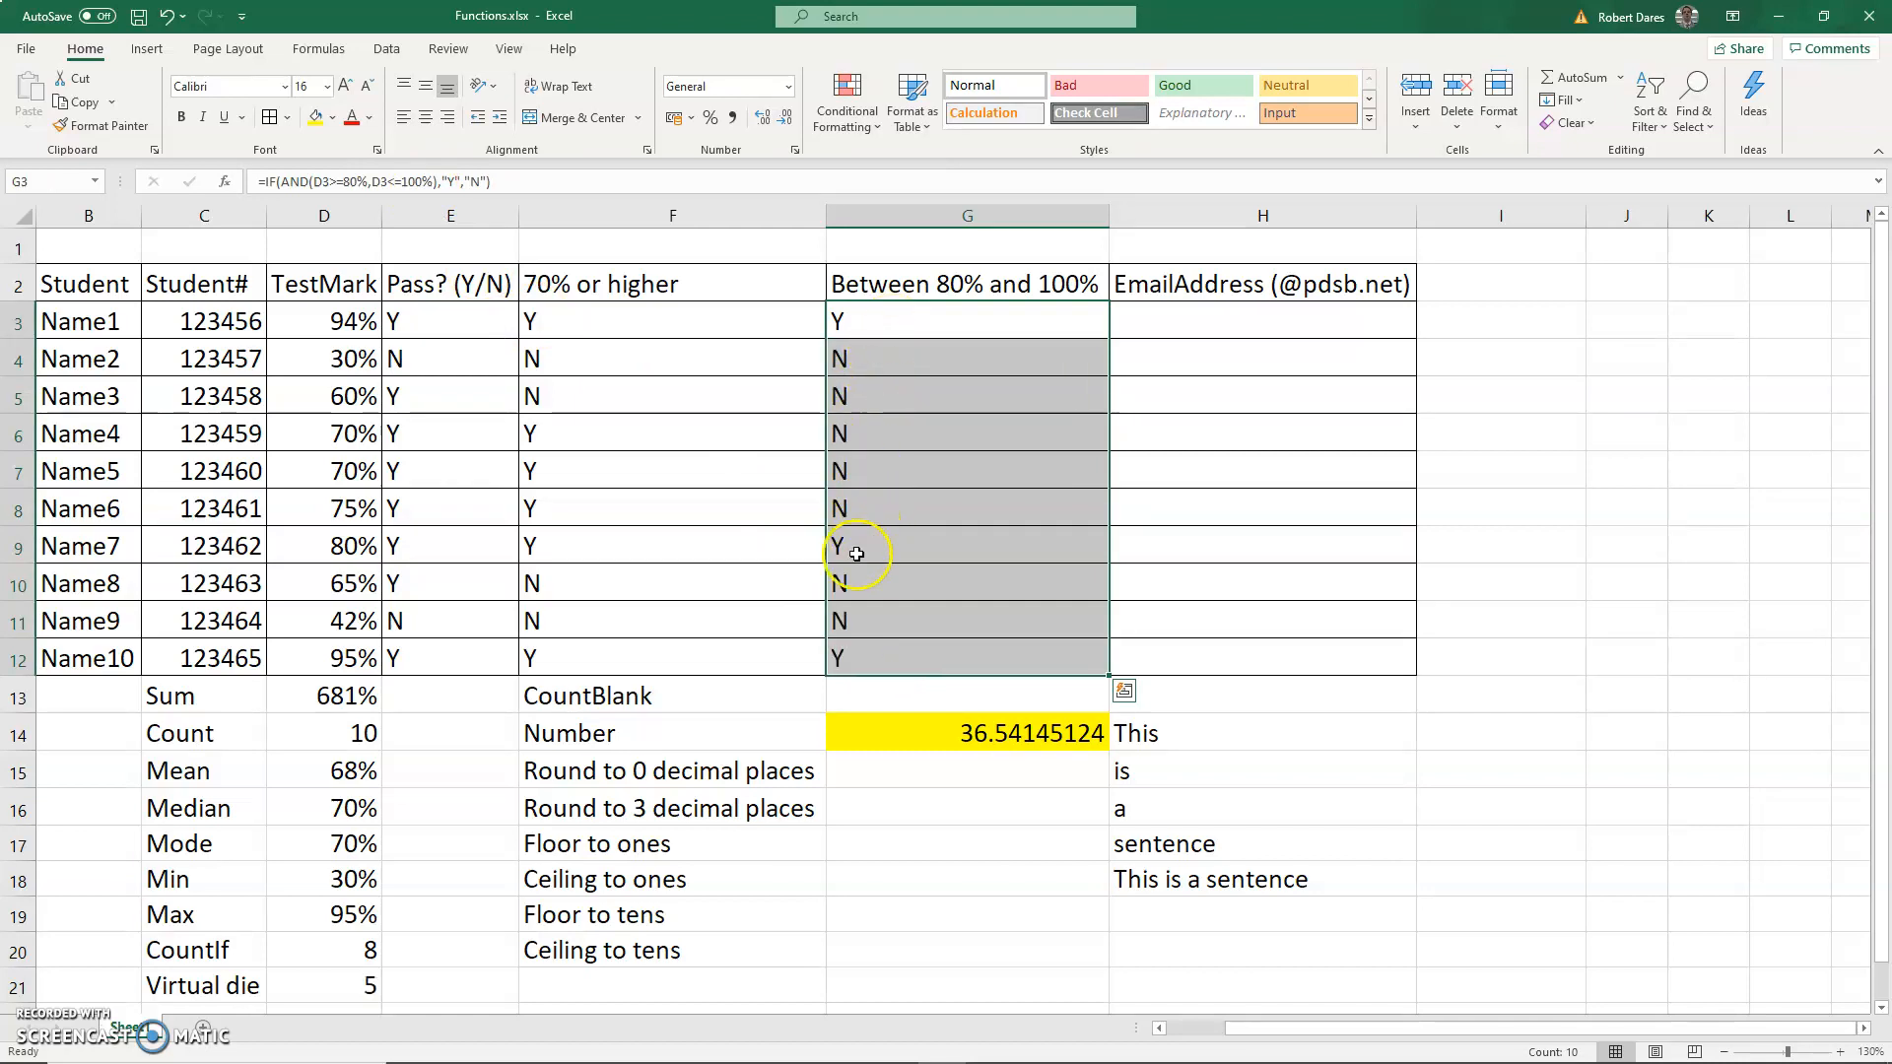
click(857, 554)
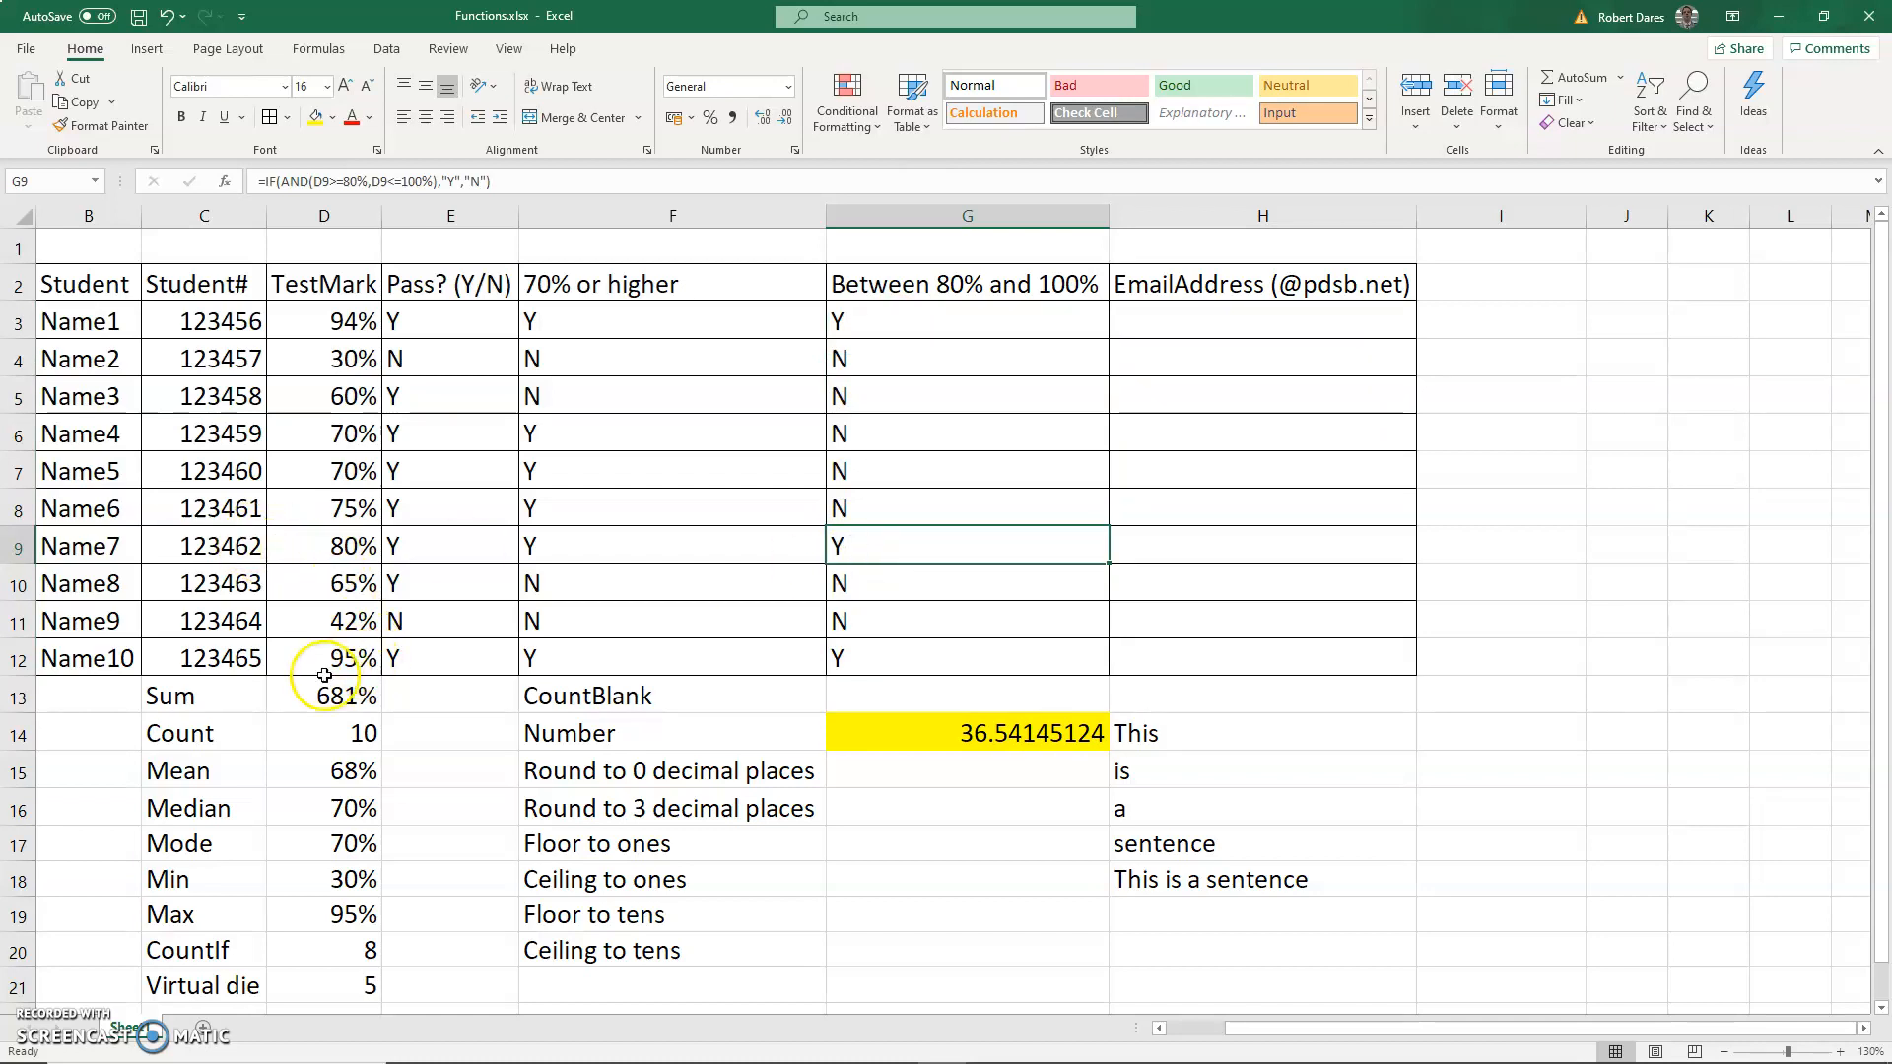
Enter =COUNTBLANK(G3:G12) in G13 beside the CountBlank label
click(923, 690)
text(=count)
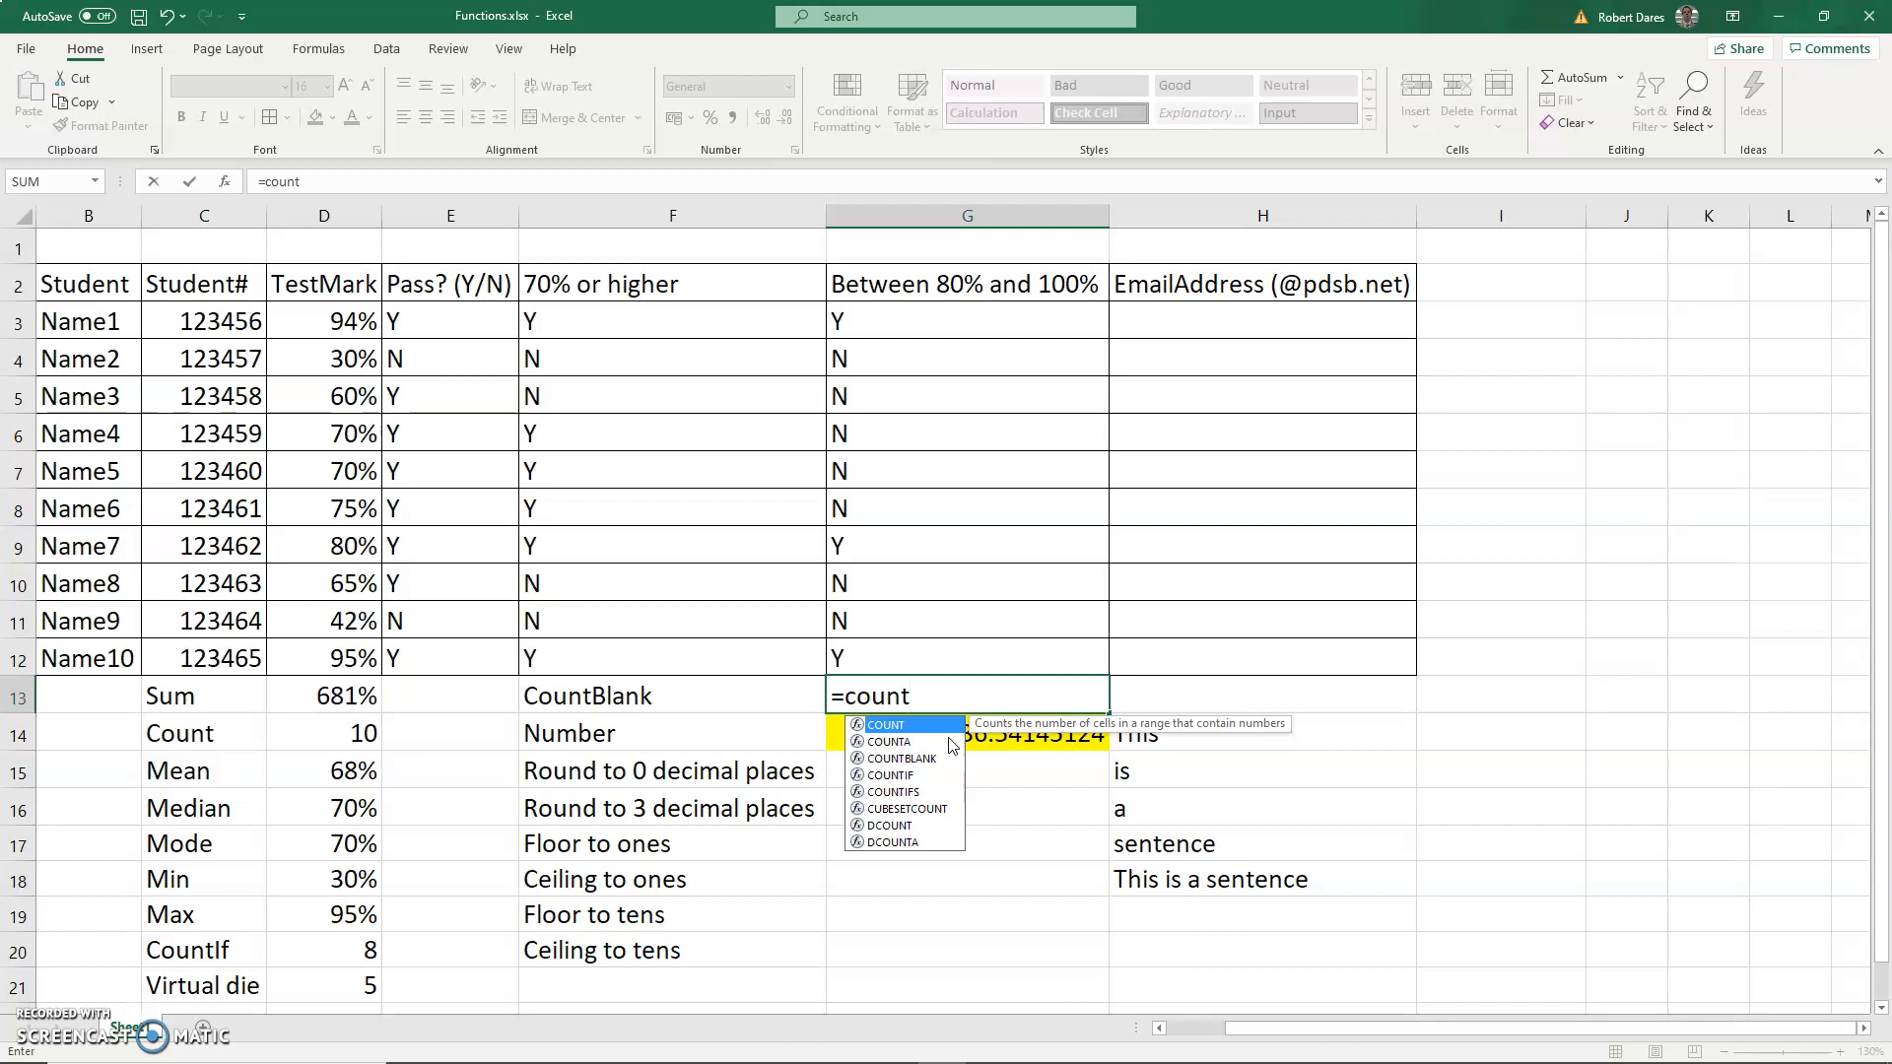
key(Down)
key(Down)
key(Tab)
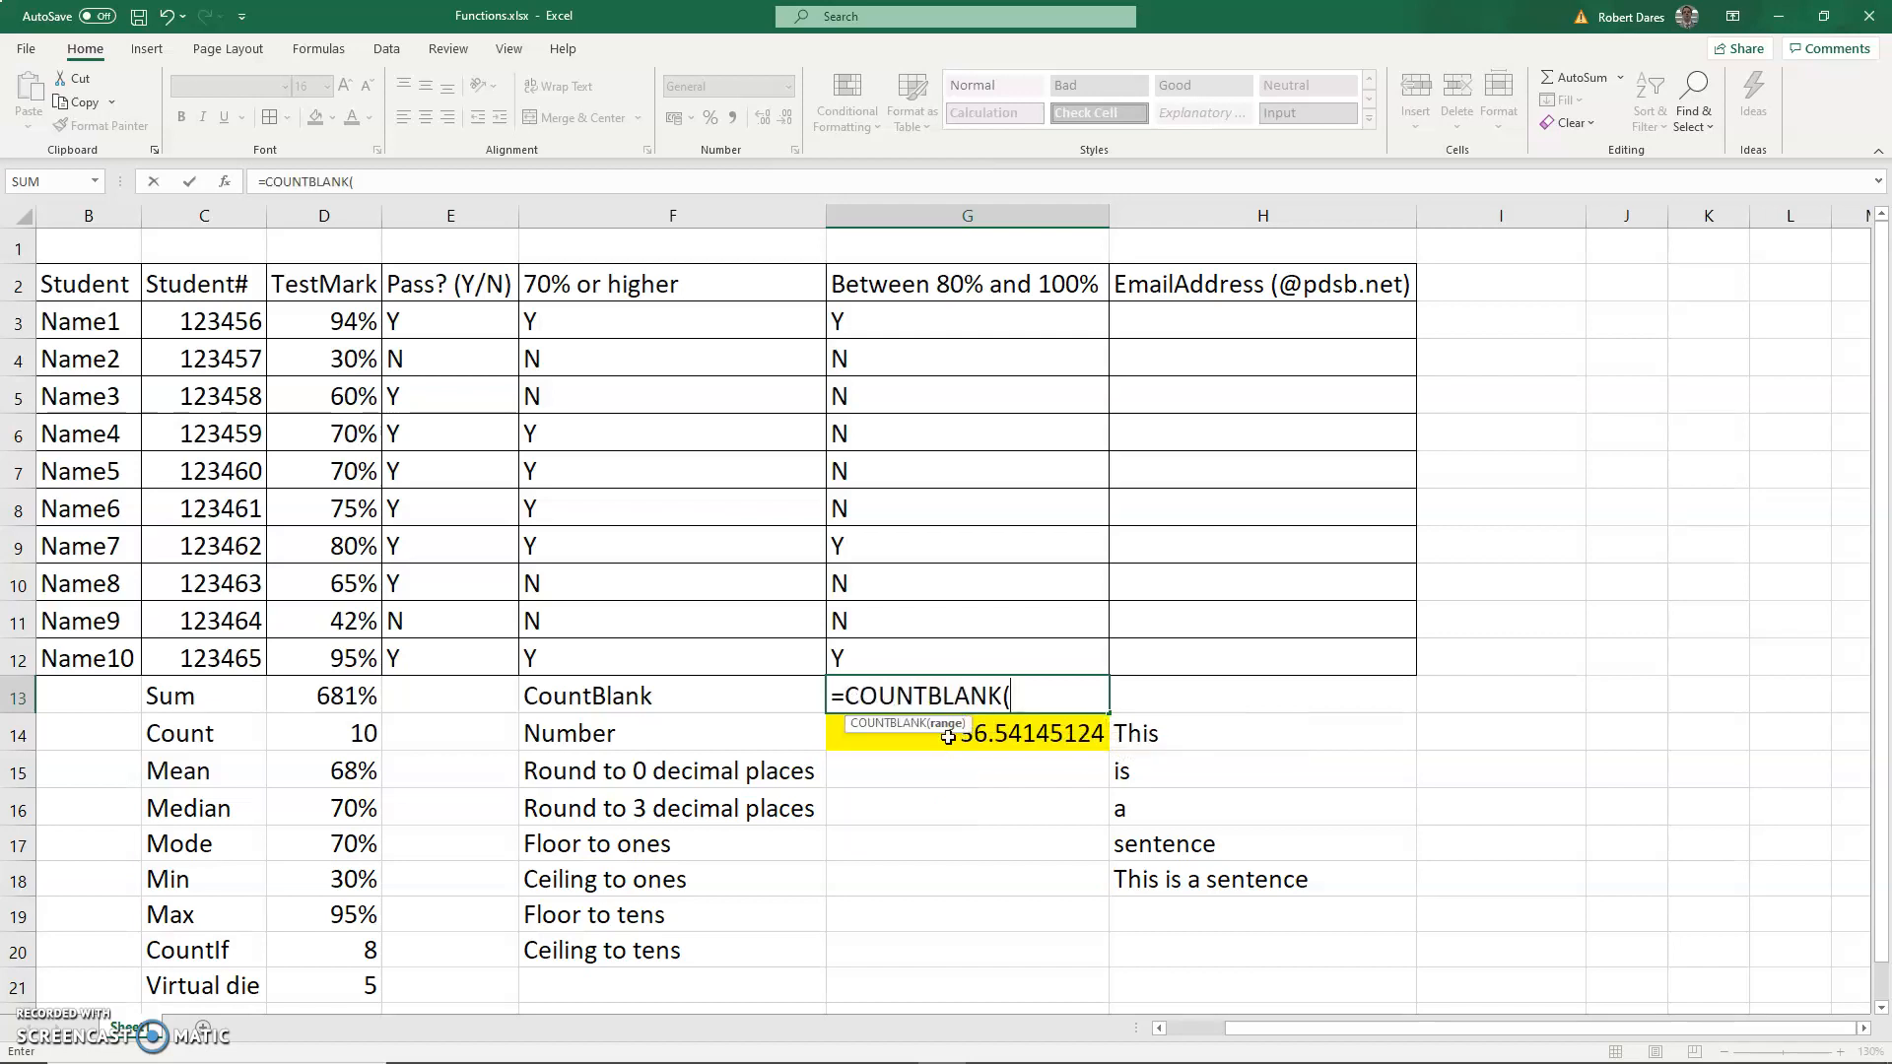
drag(921, 651, 936, 332)
text())
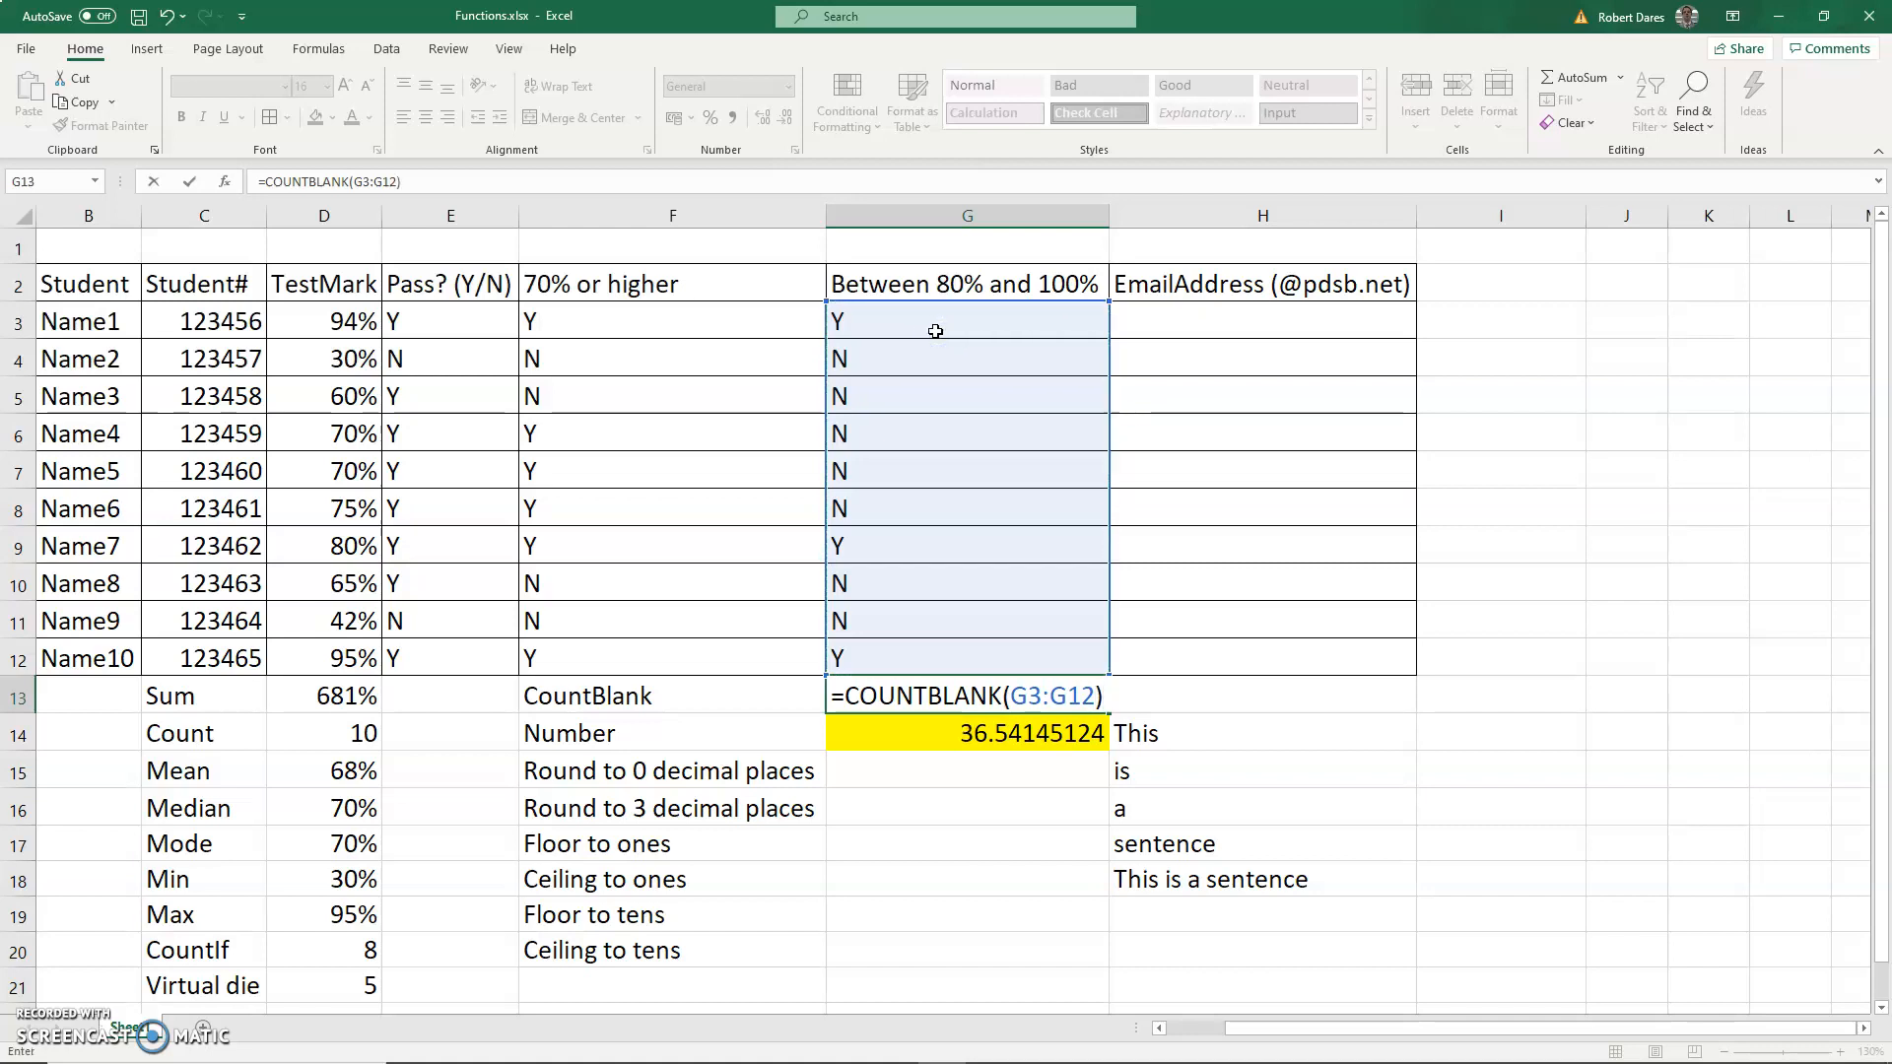
key(Return)
Clear G12 and G9 to test the blank count in G13, and undo both deletions
key(Up)
key(Up)
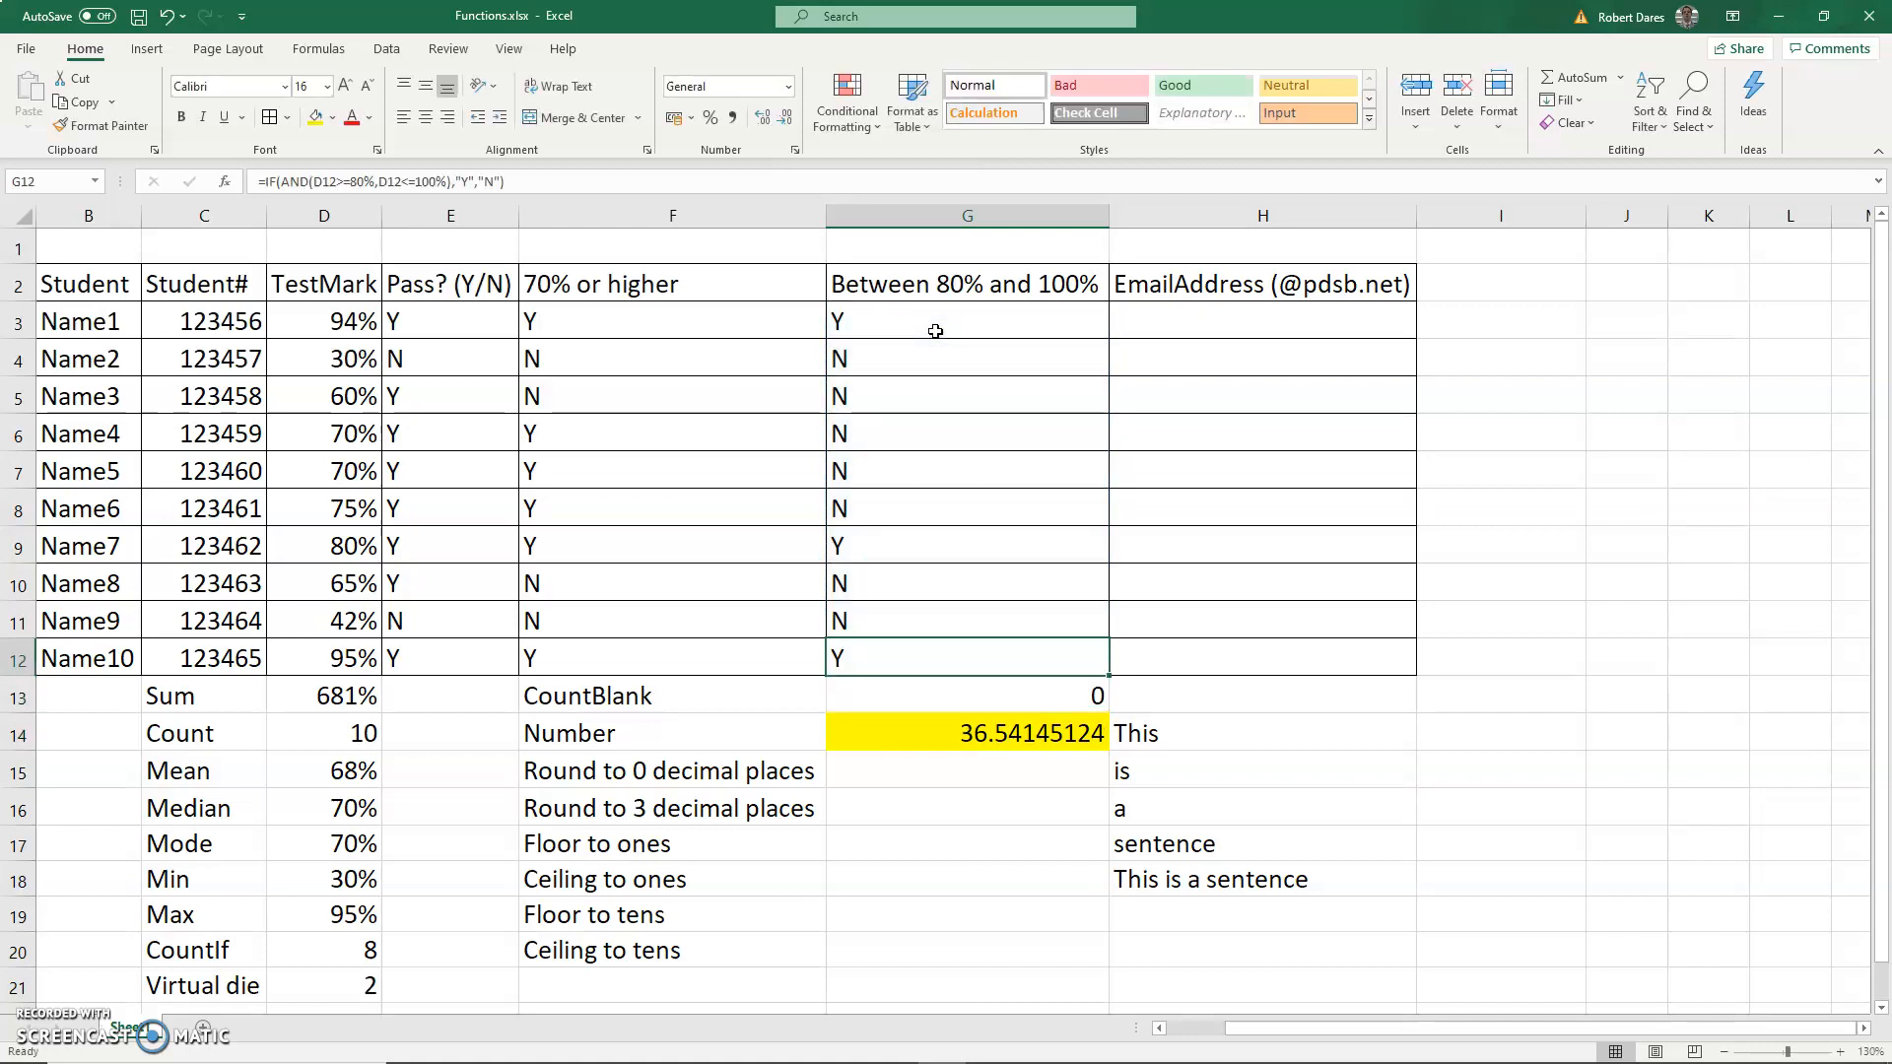
key(Delete)
key(Up)
key(Up)
key(Up)
key(Delete)
key(Up)
key(Down)
key(Down)
key(Down)
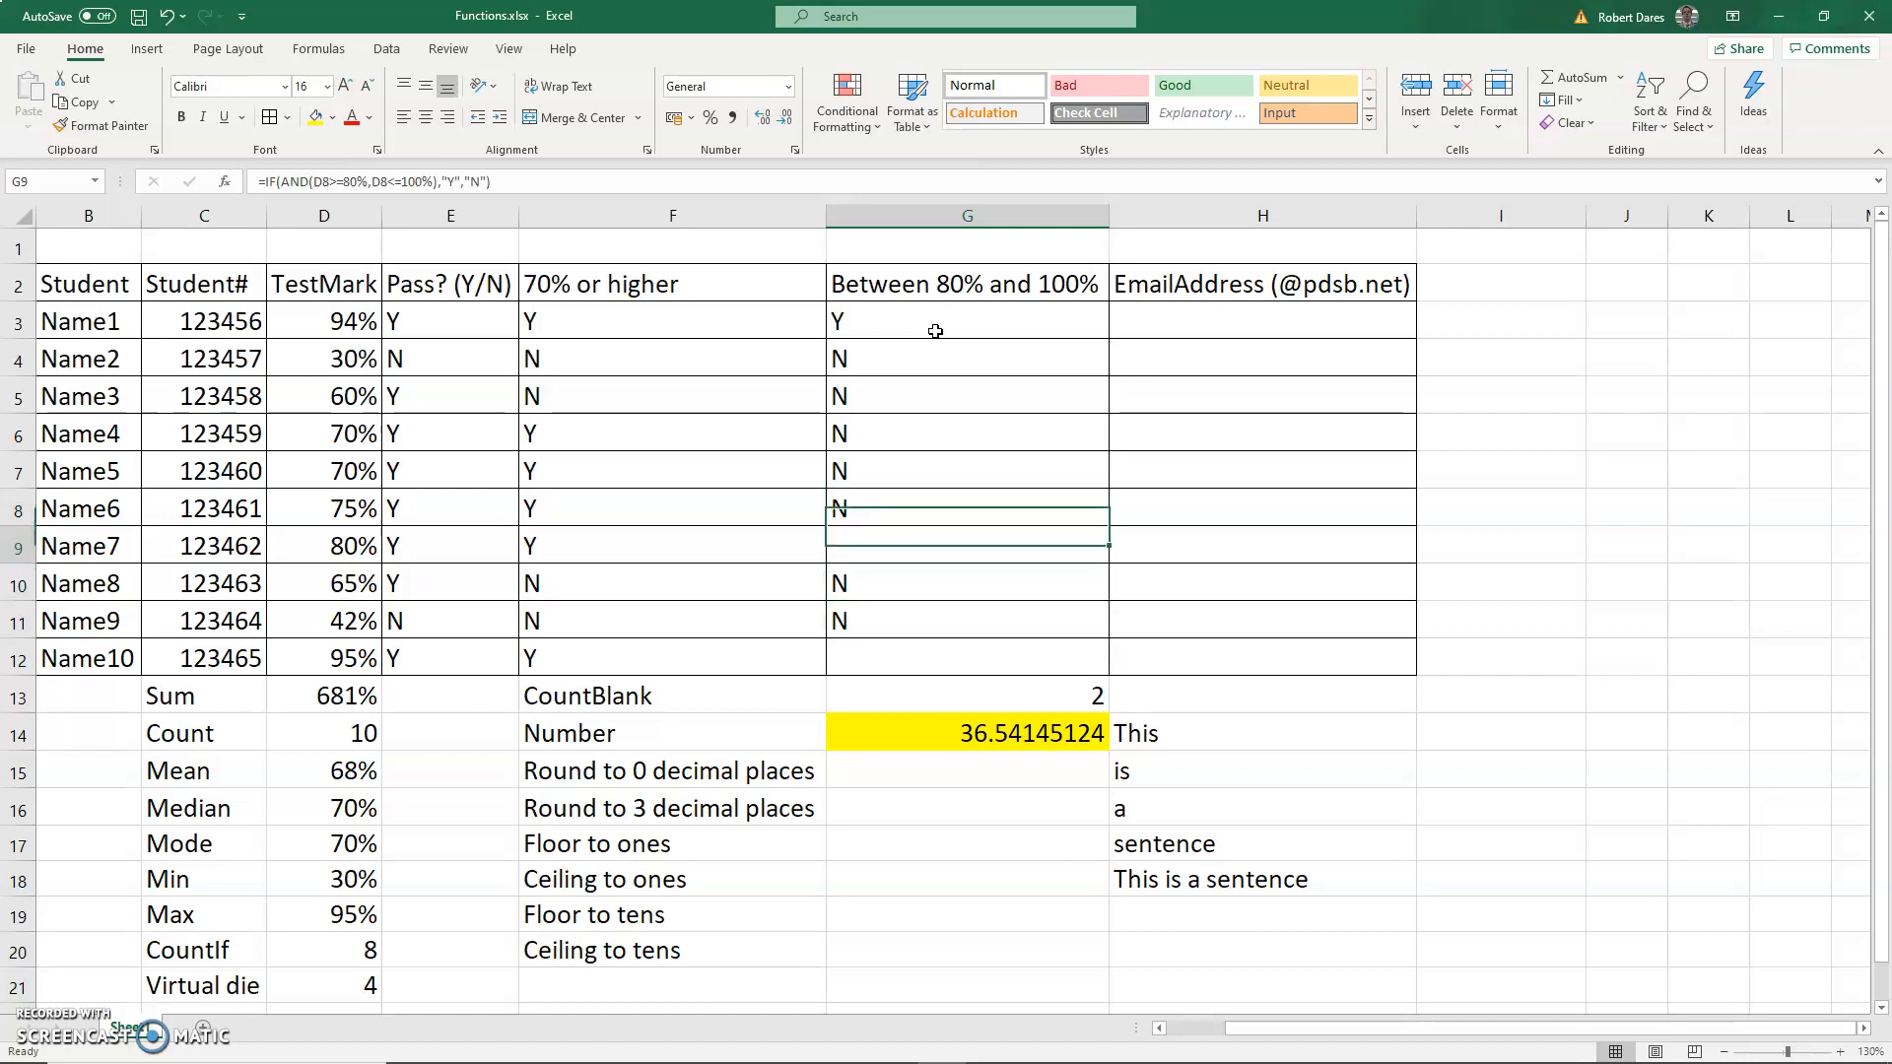
key(ctrl+z)
key(ctrl+z)
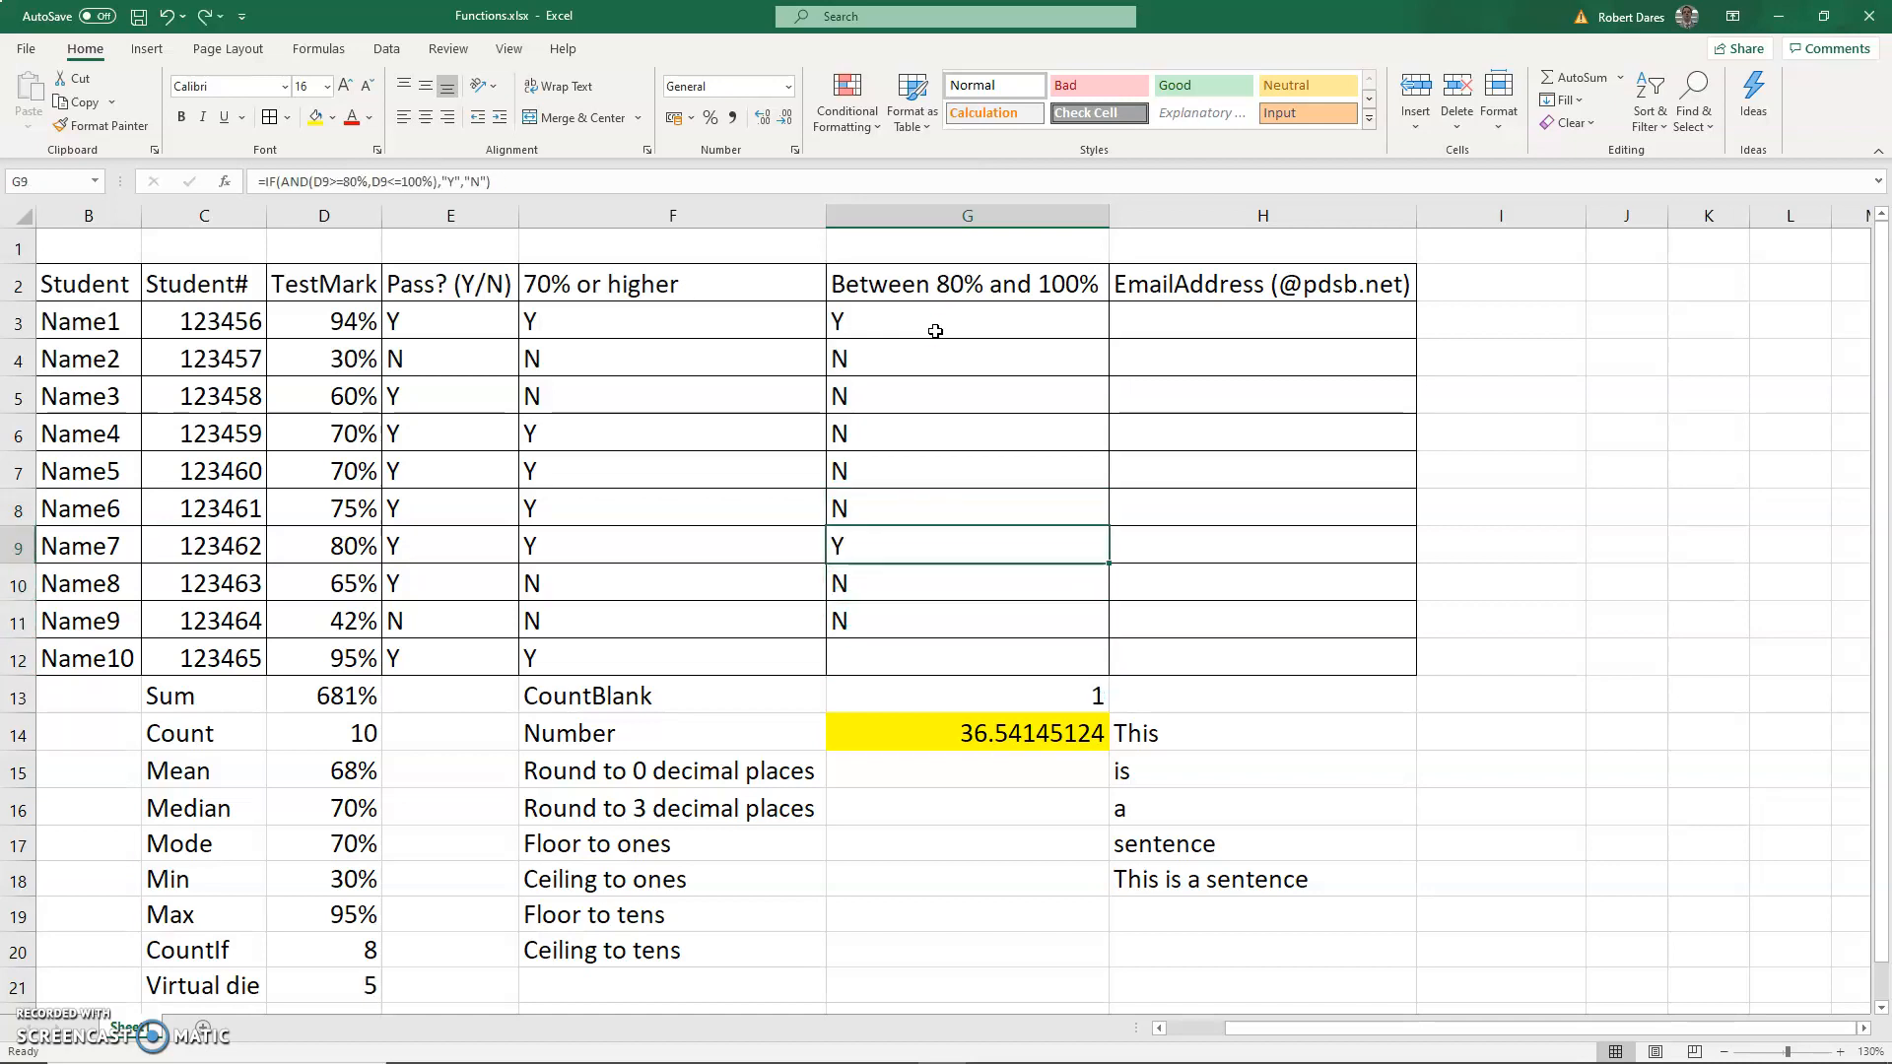
Enter =ROUND(G14,0) in G15 to round the highlighted number to 0 decimal places
key(Down)
key(Down)
key(Down)
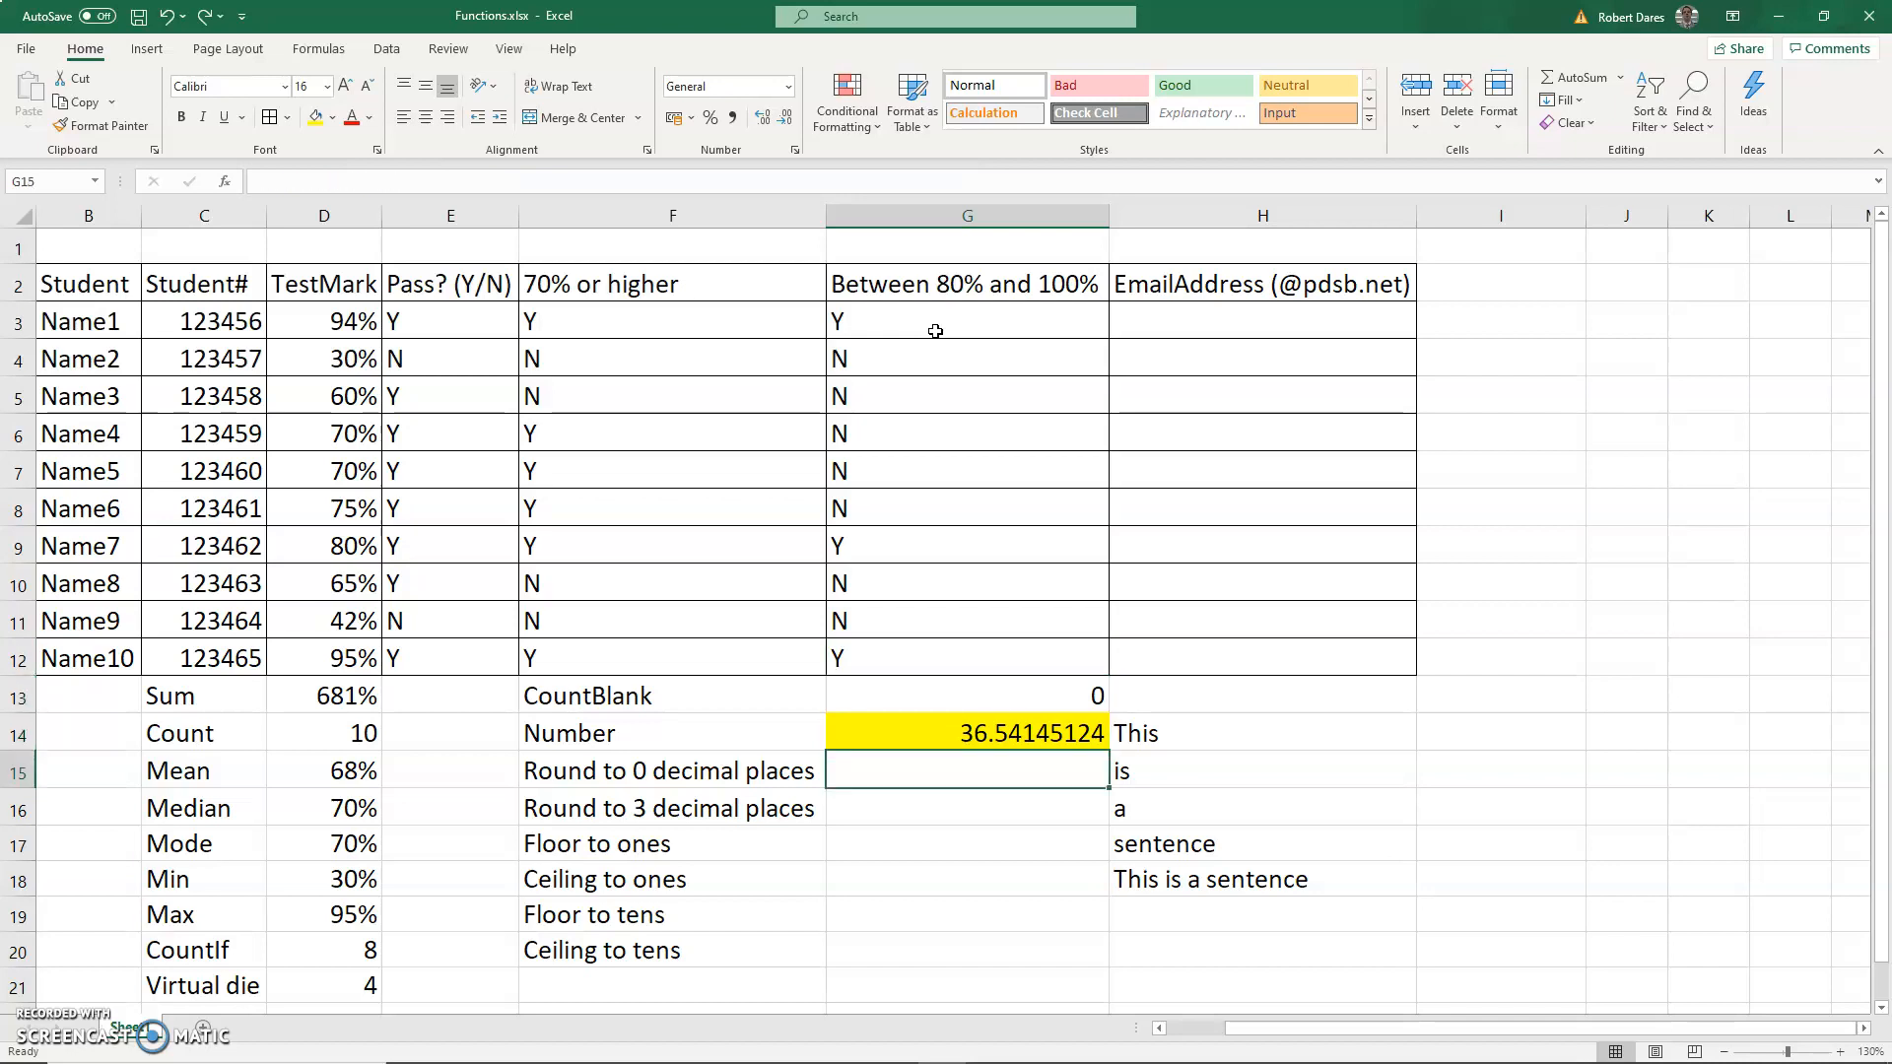
key(Up)
key(Up)
key(Down)
key(Down)
text(=)
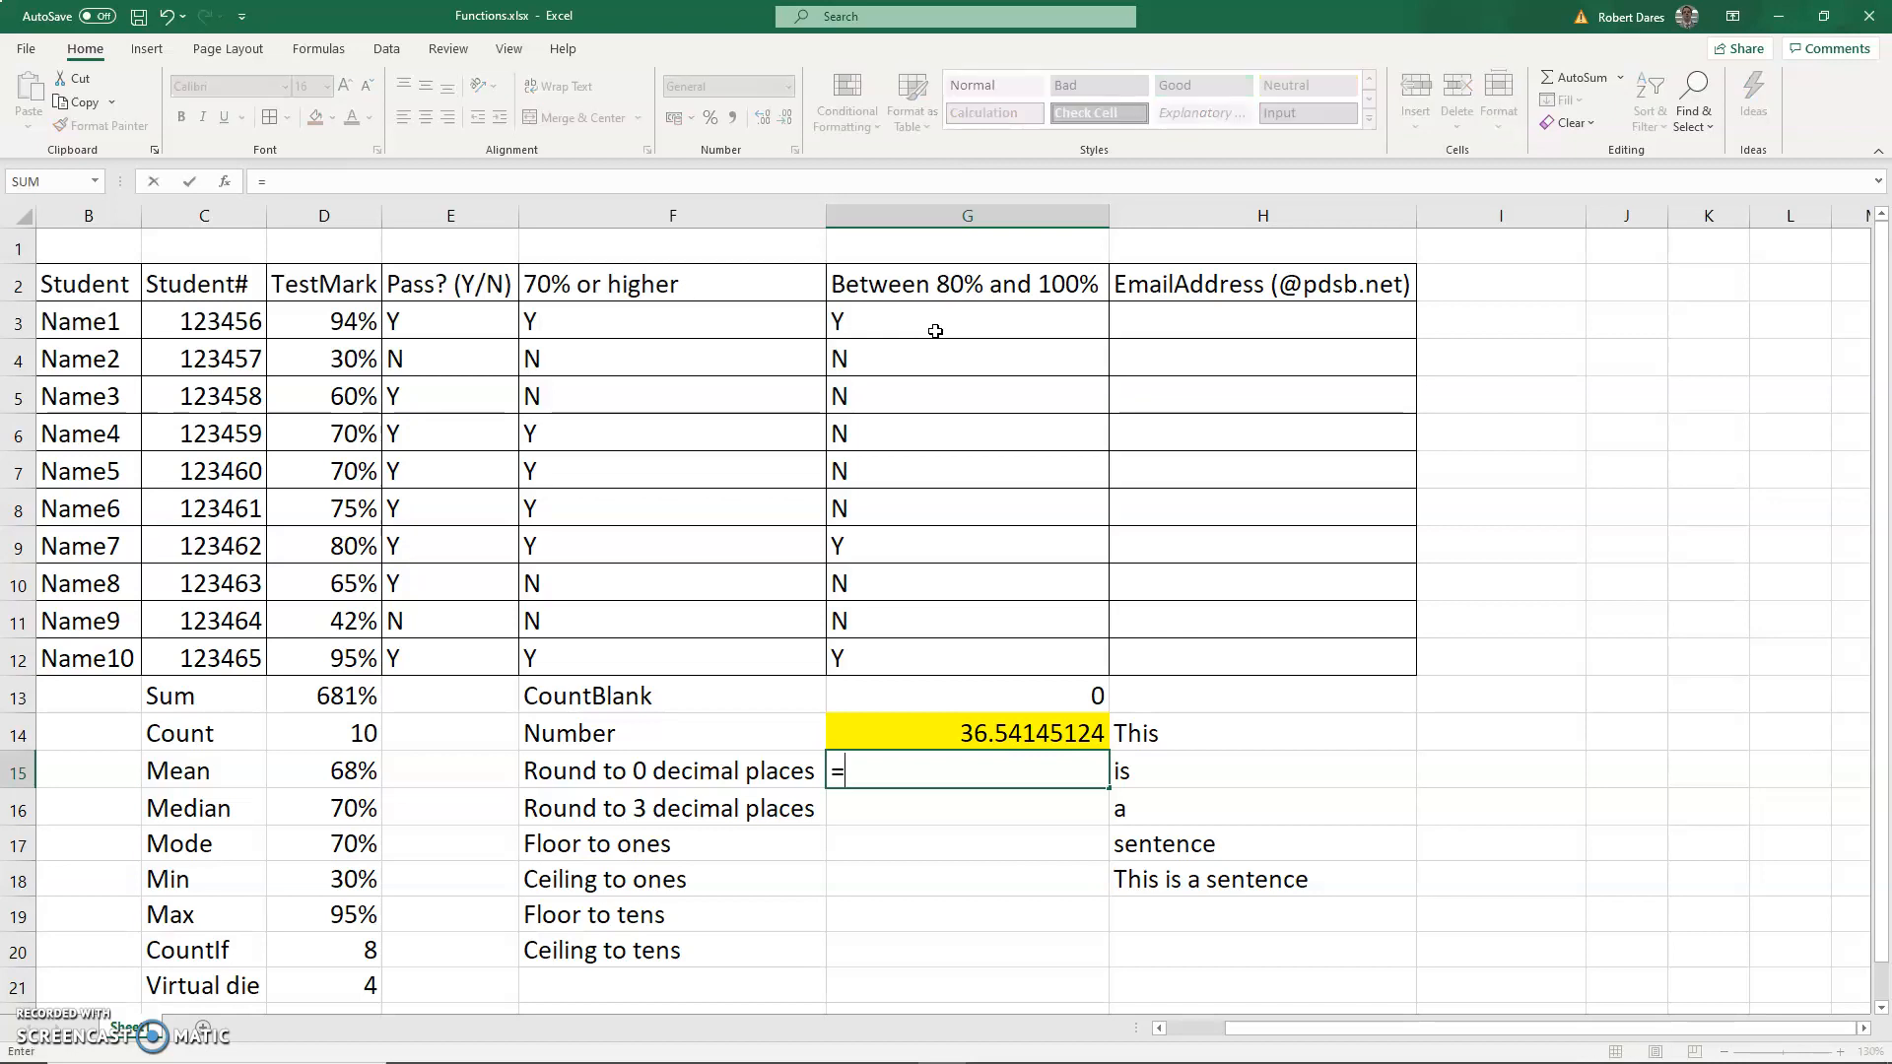
text(round()
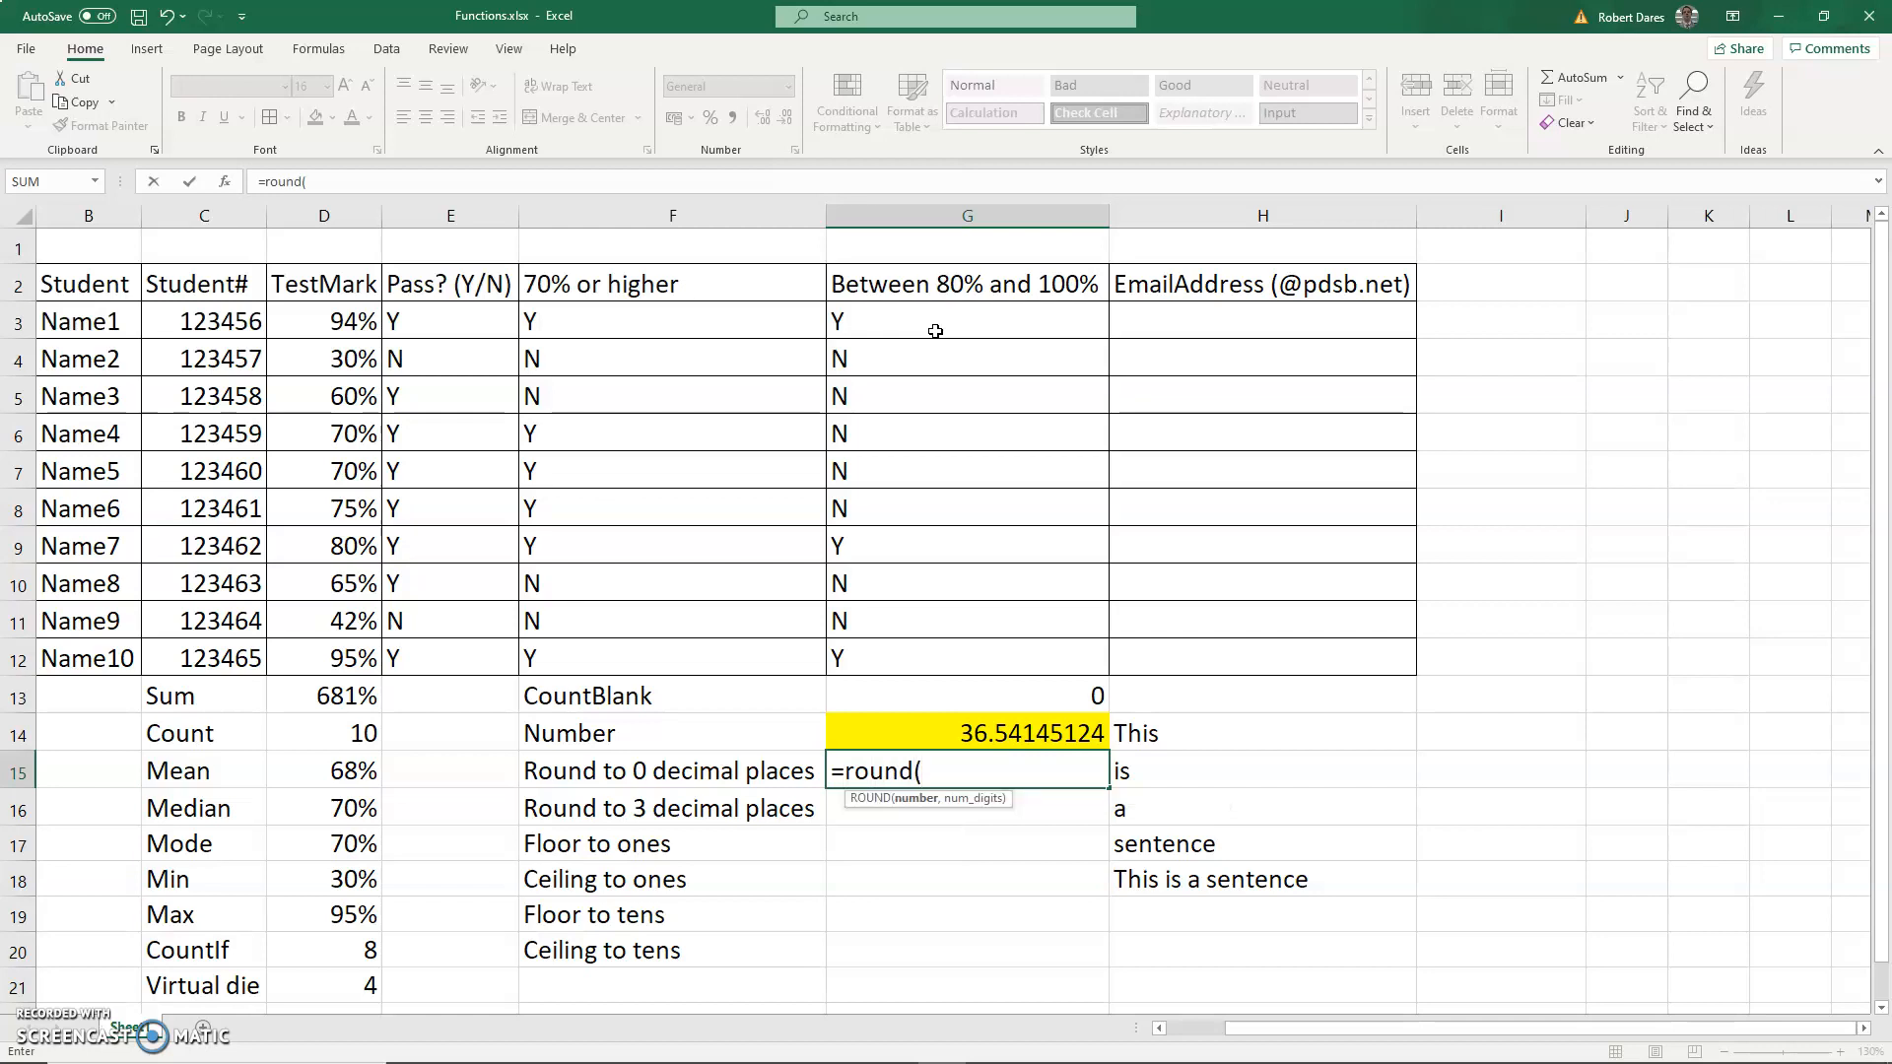
click(967, 733)
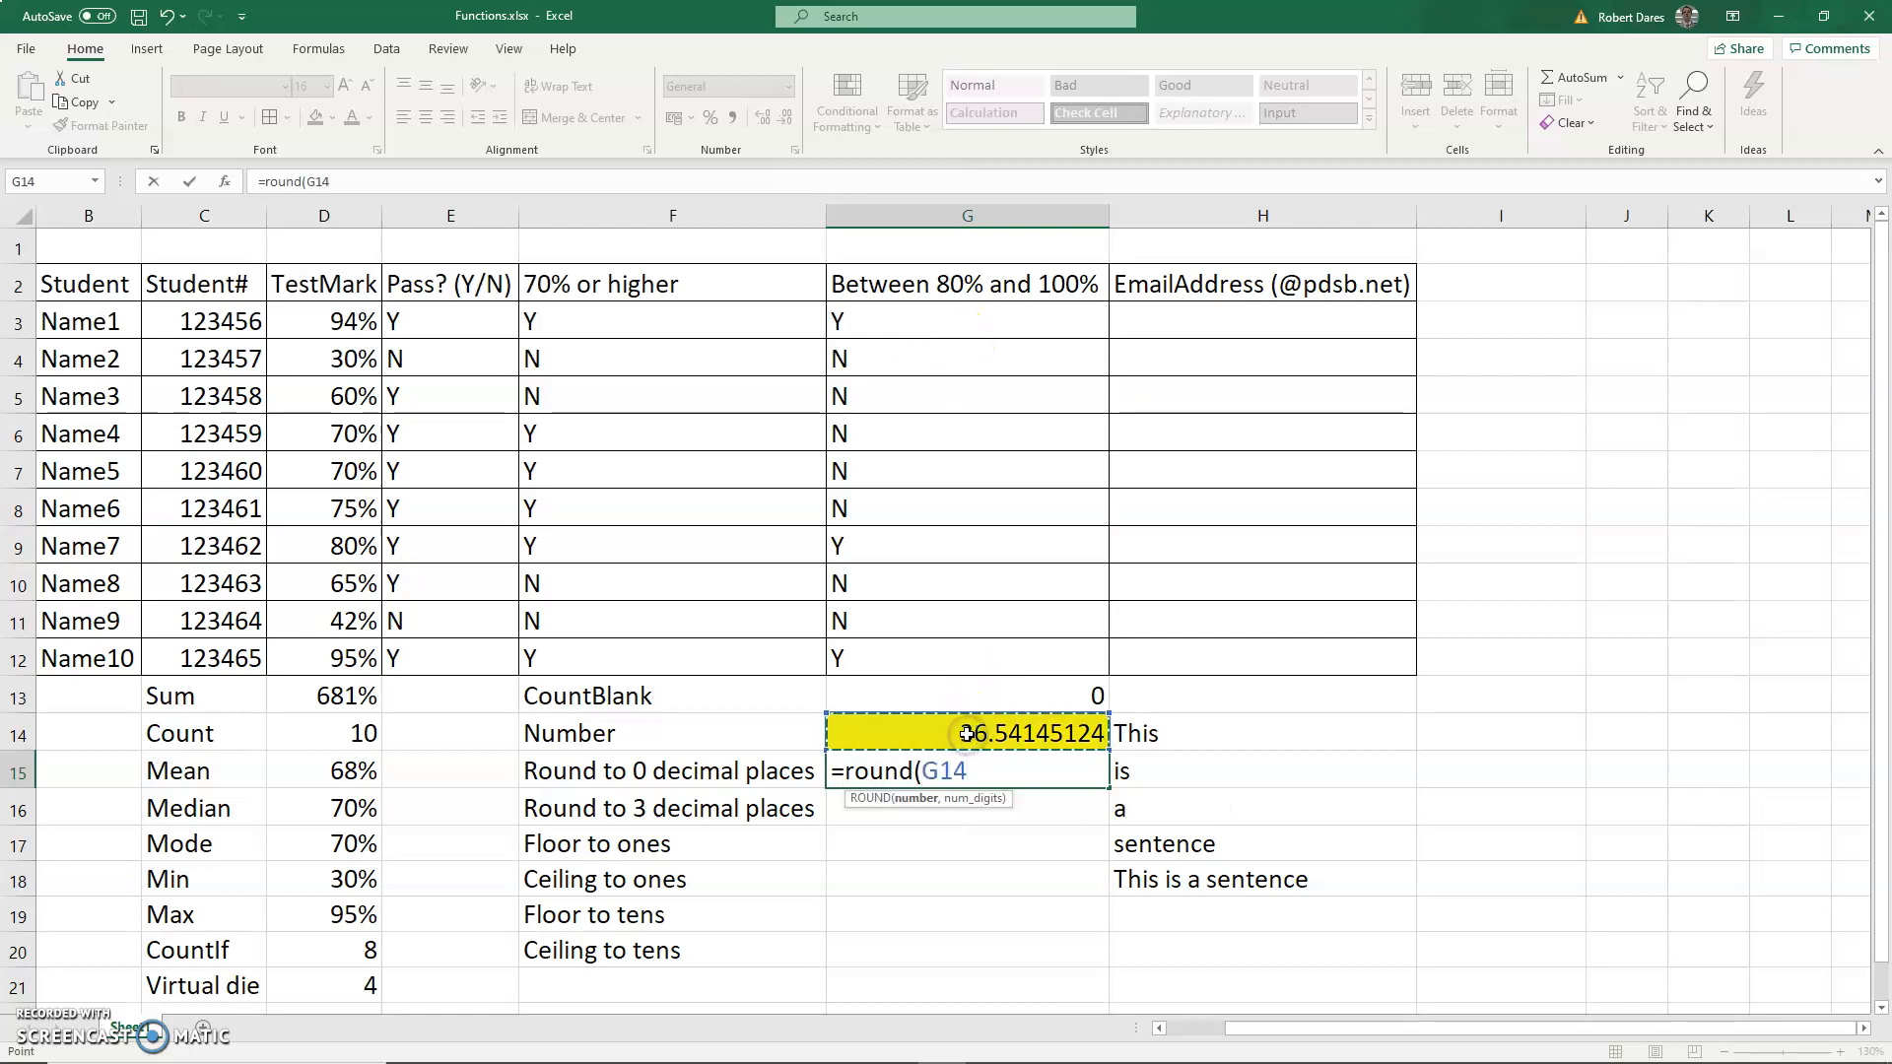
text(,0)
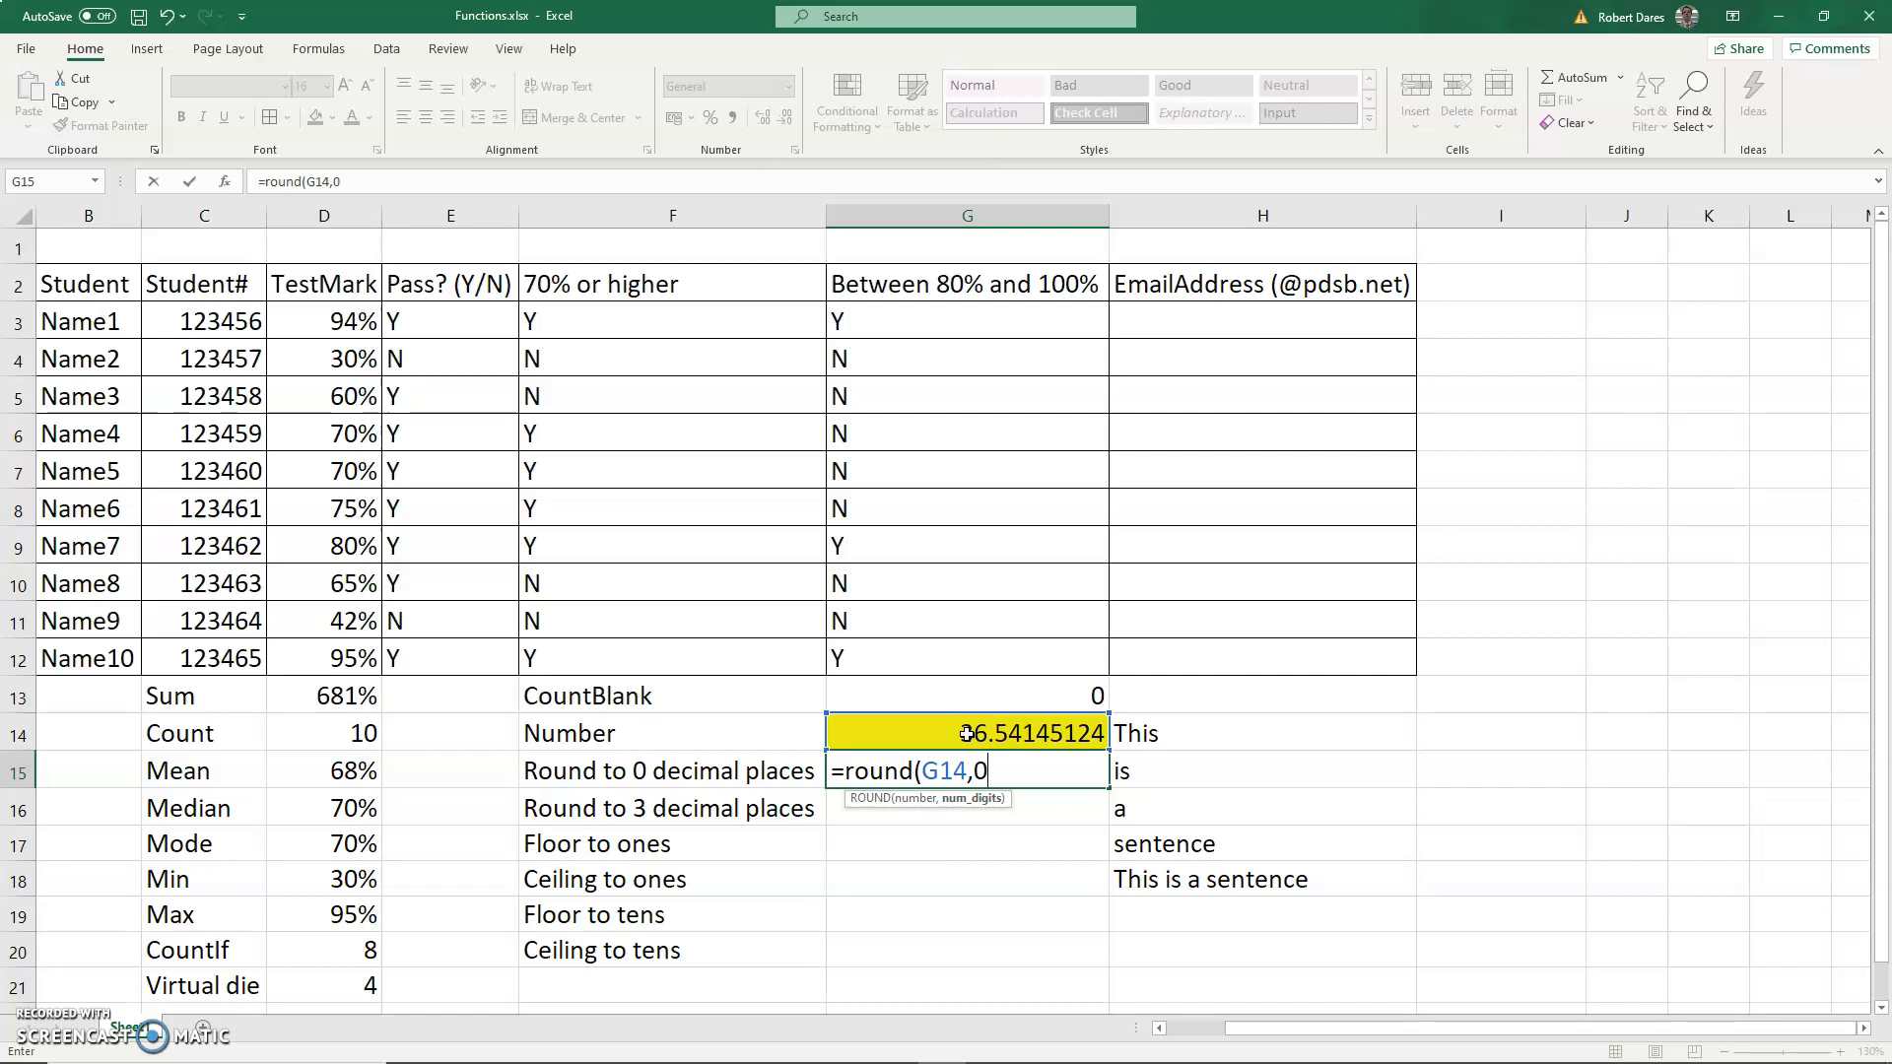
text())
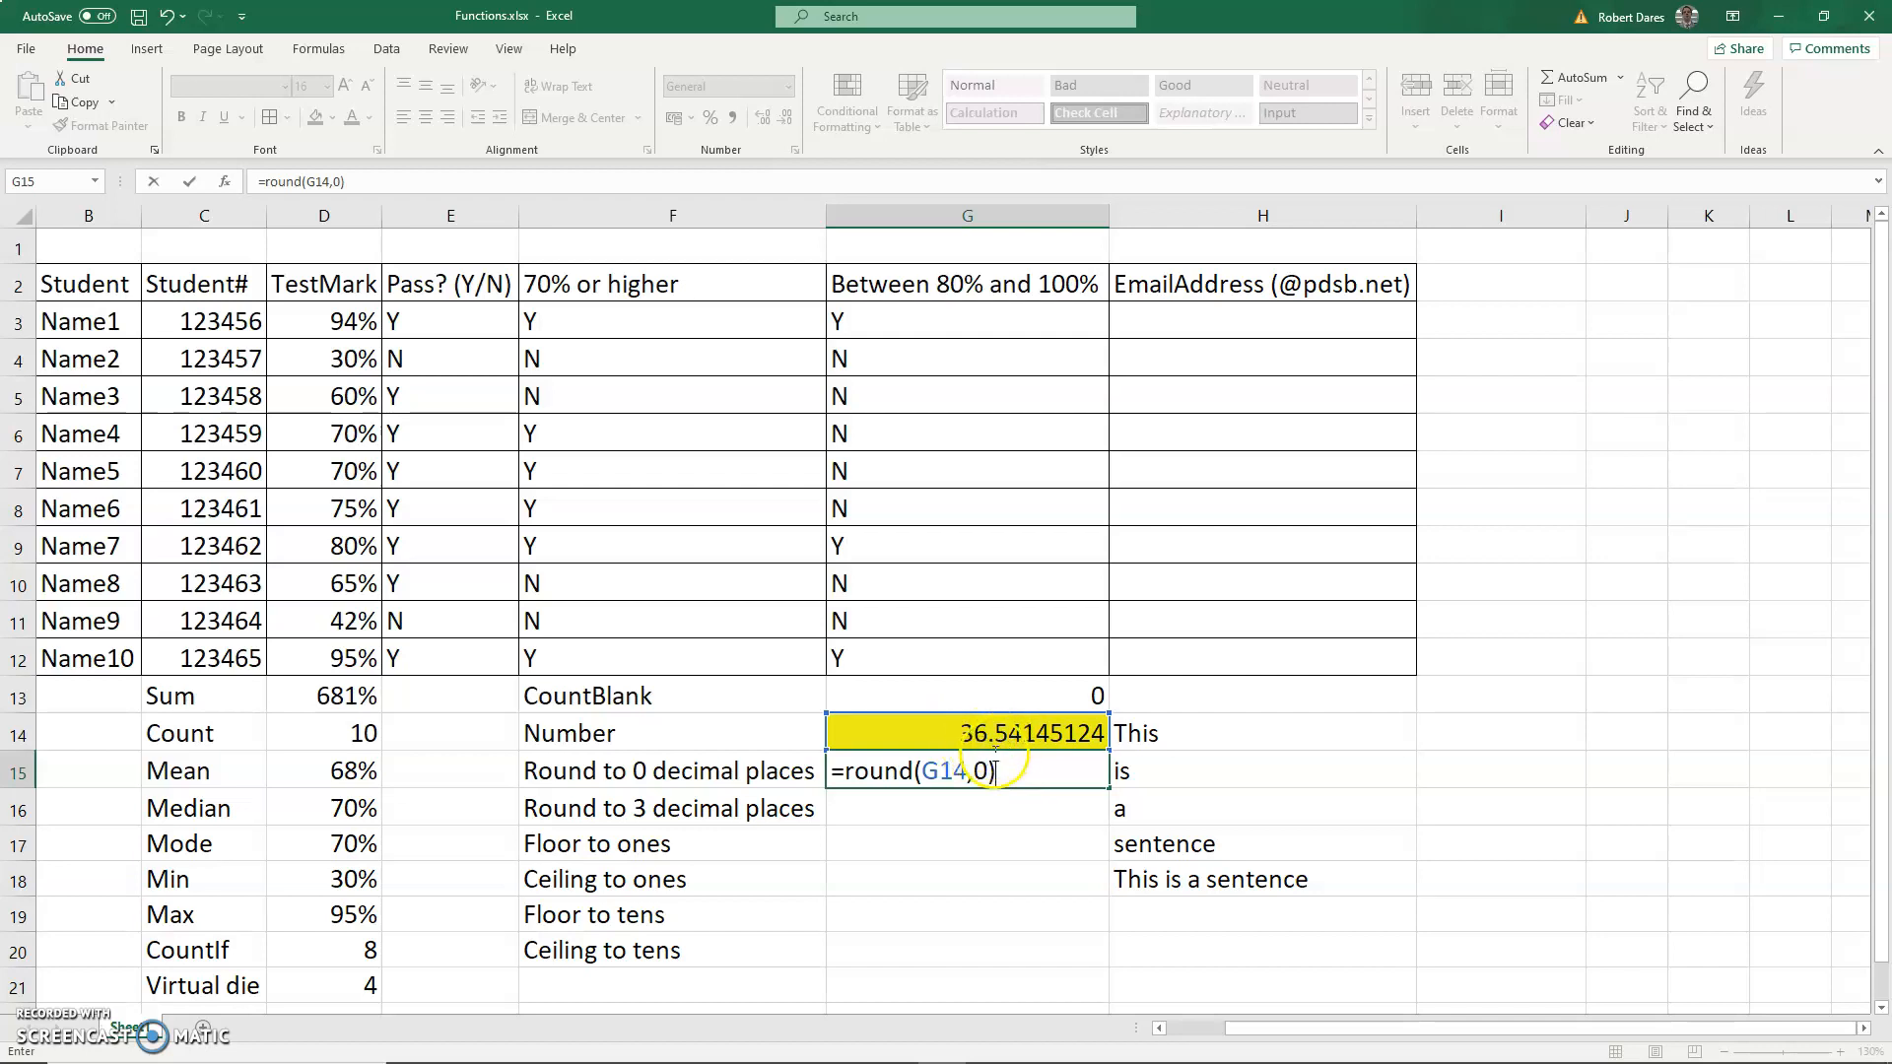
key(Return)
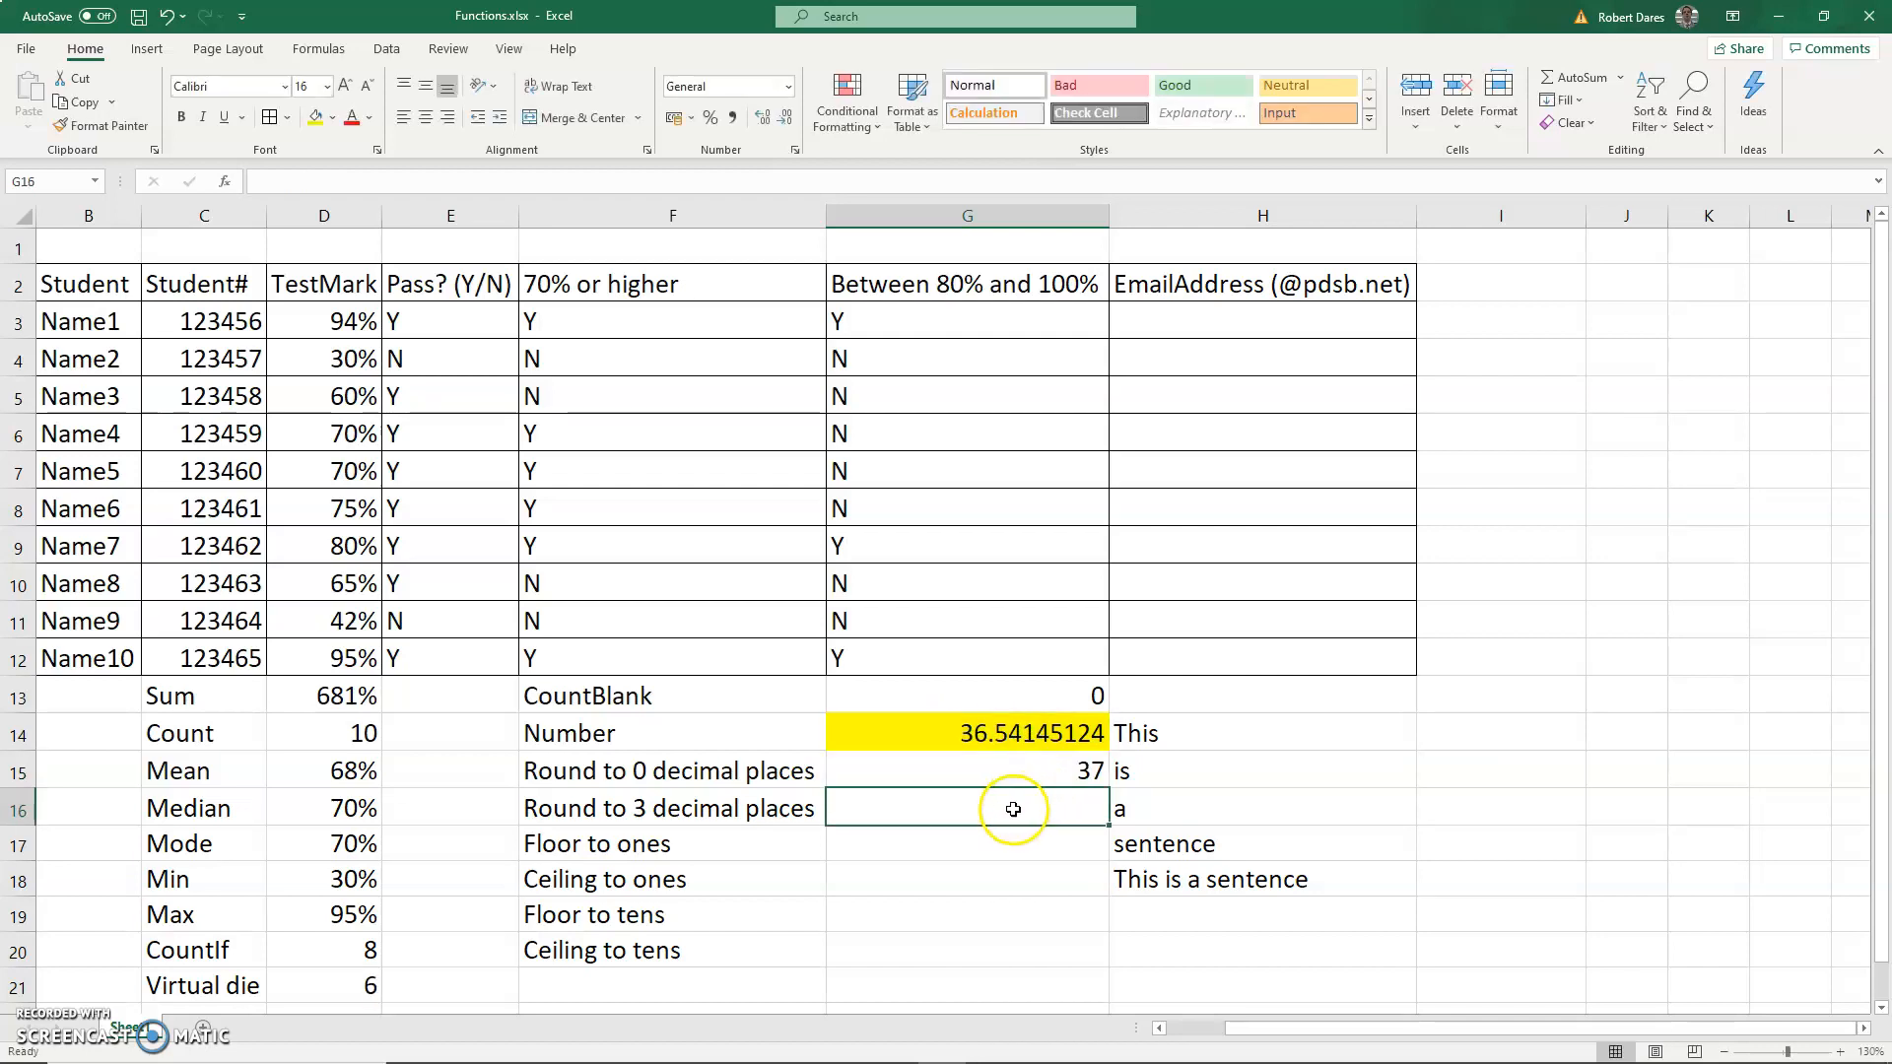
Enter =ROUND(G14,3) in G16 to round the highlighted number to 3 decimal places
text(=)
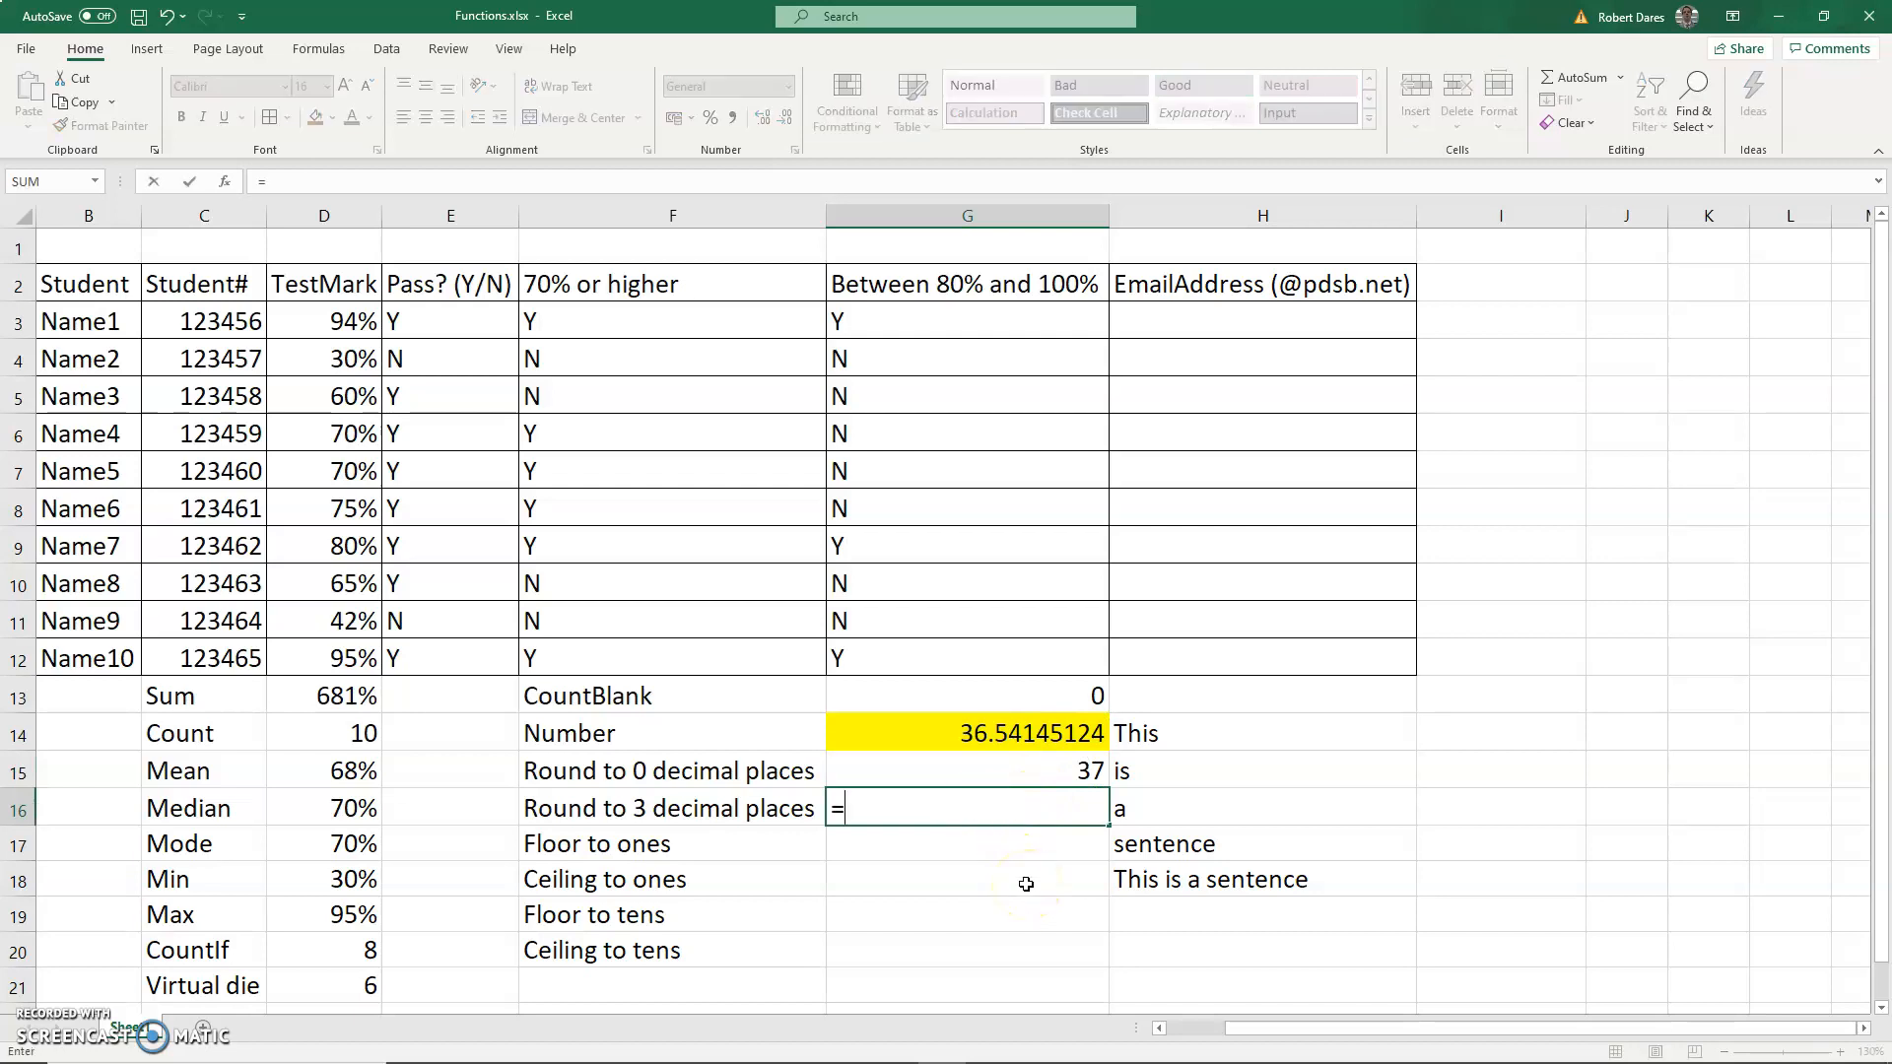
text(round()
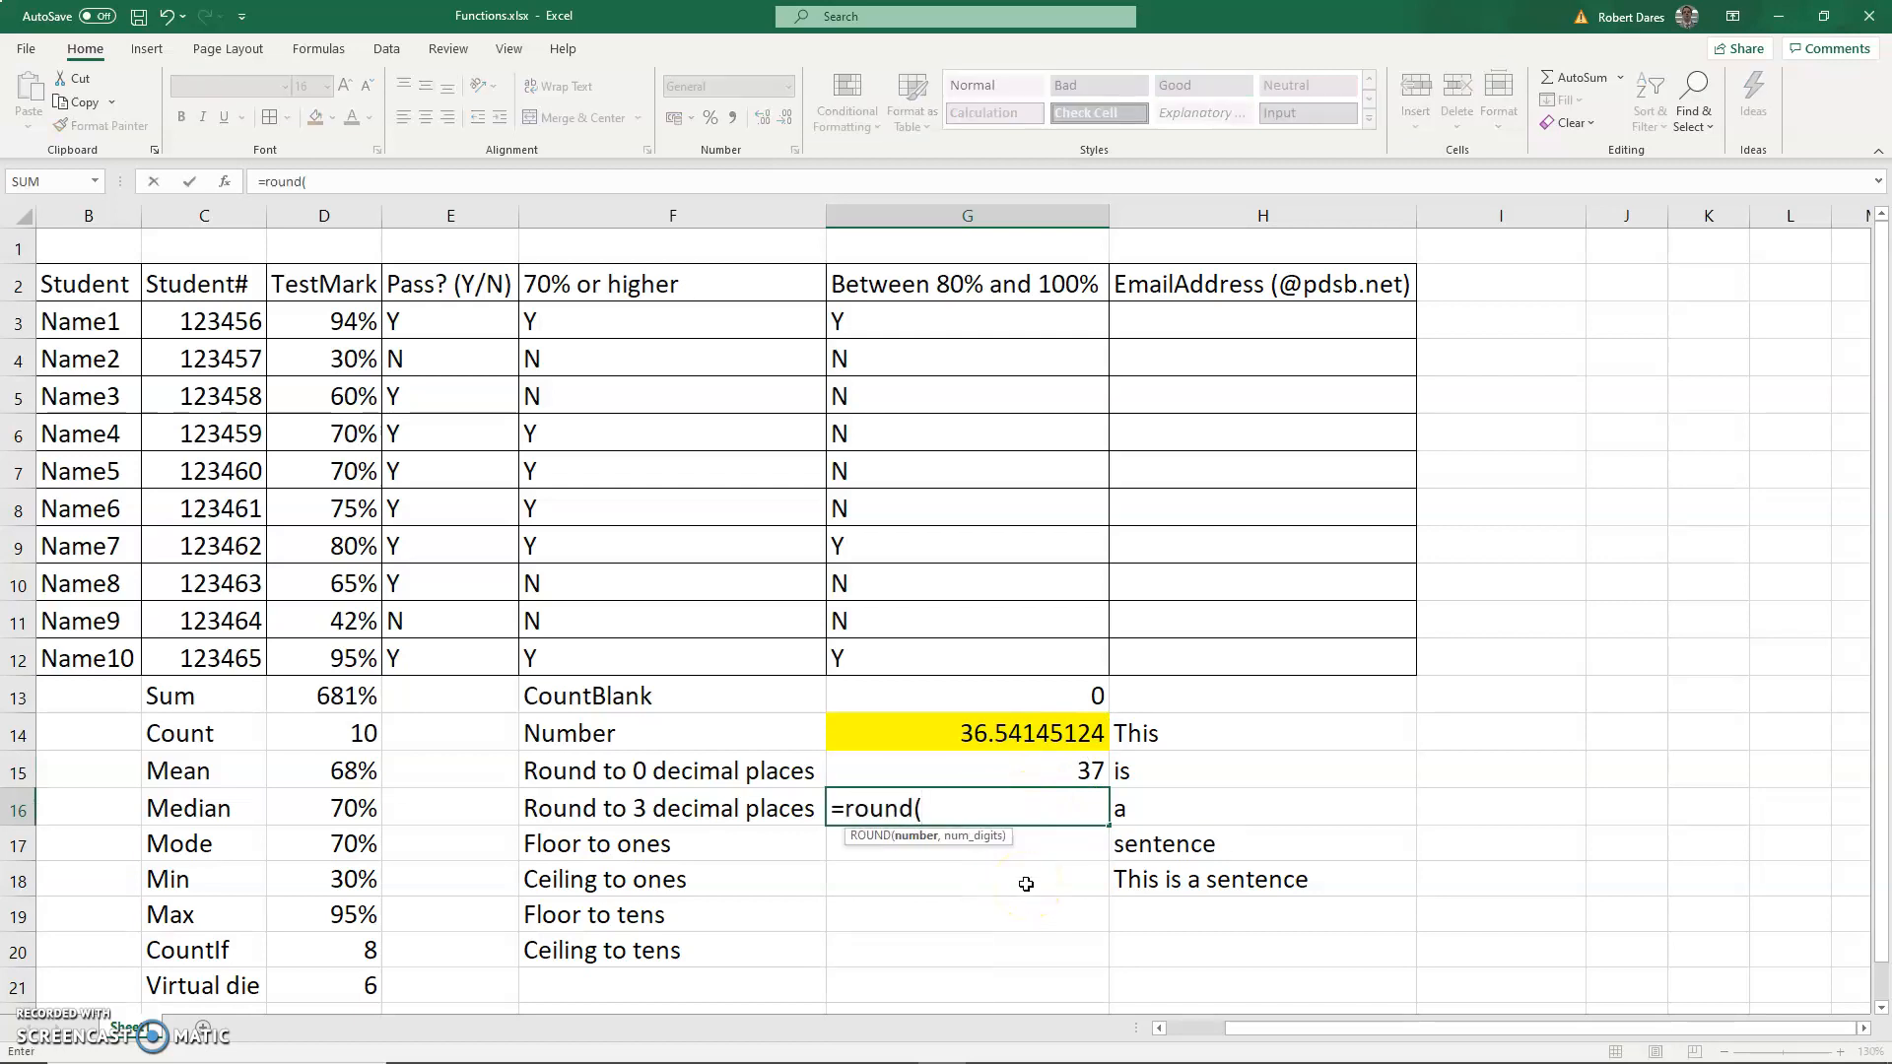
click(1023, 734)
text(,3)
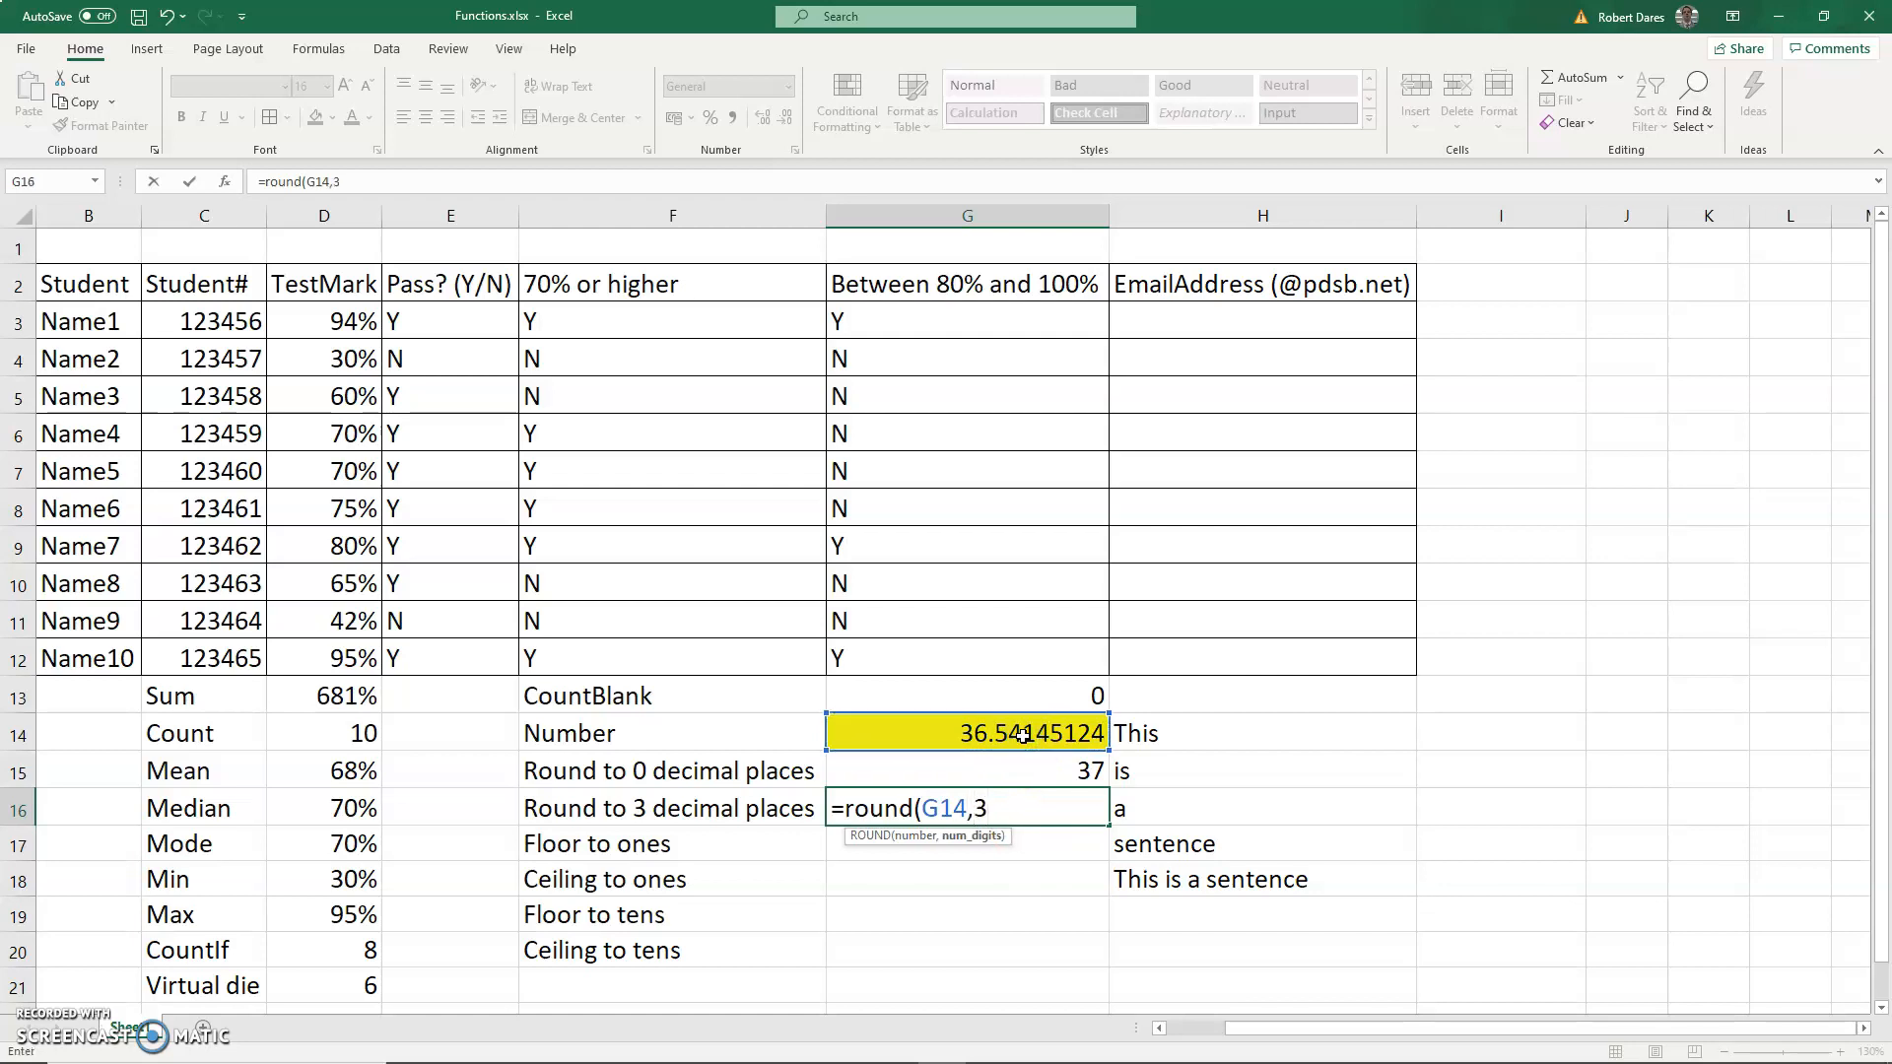
text())
key(Return)
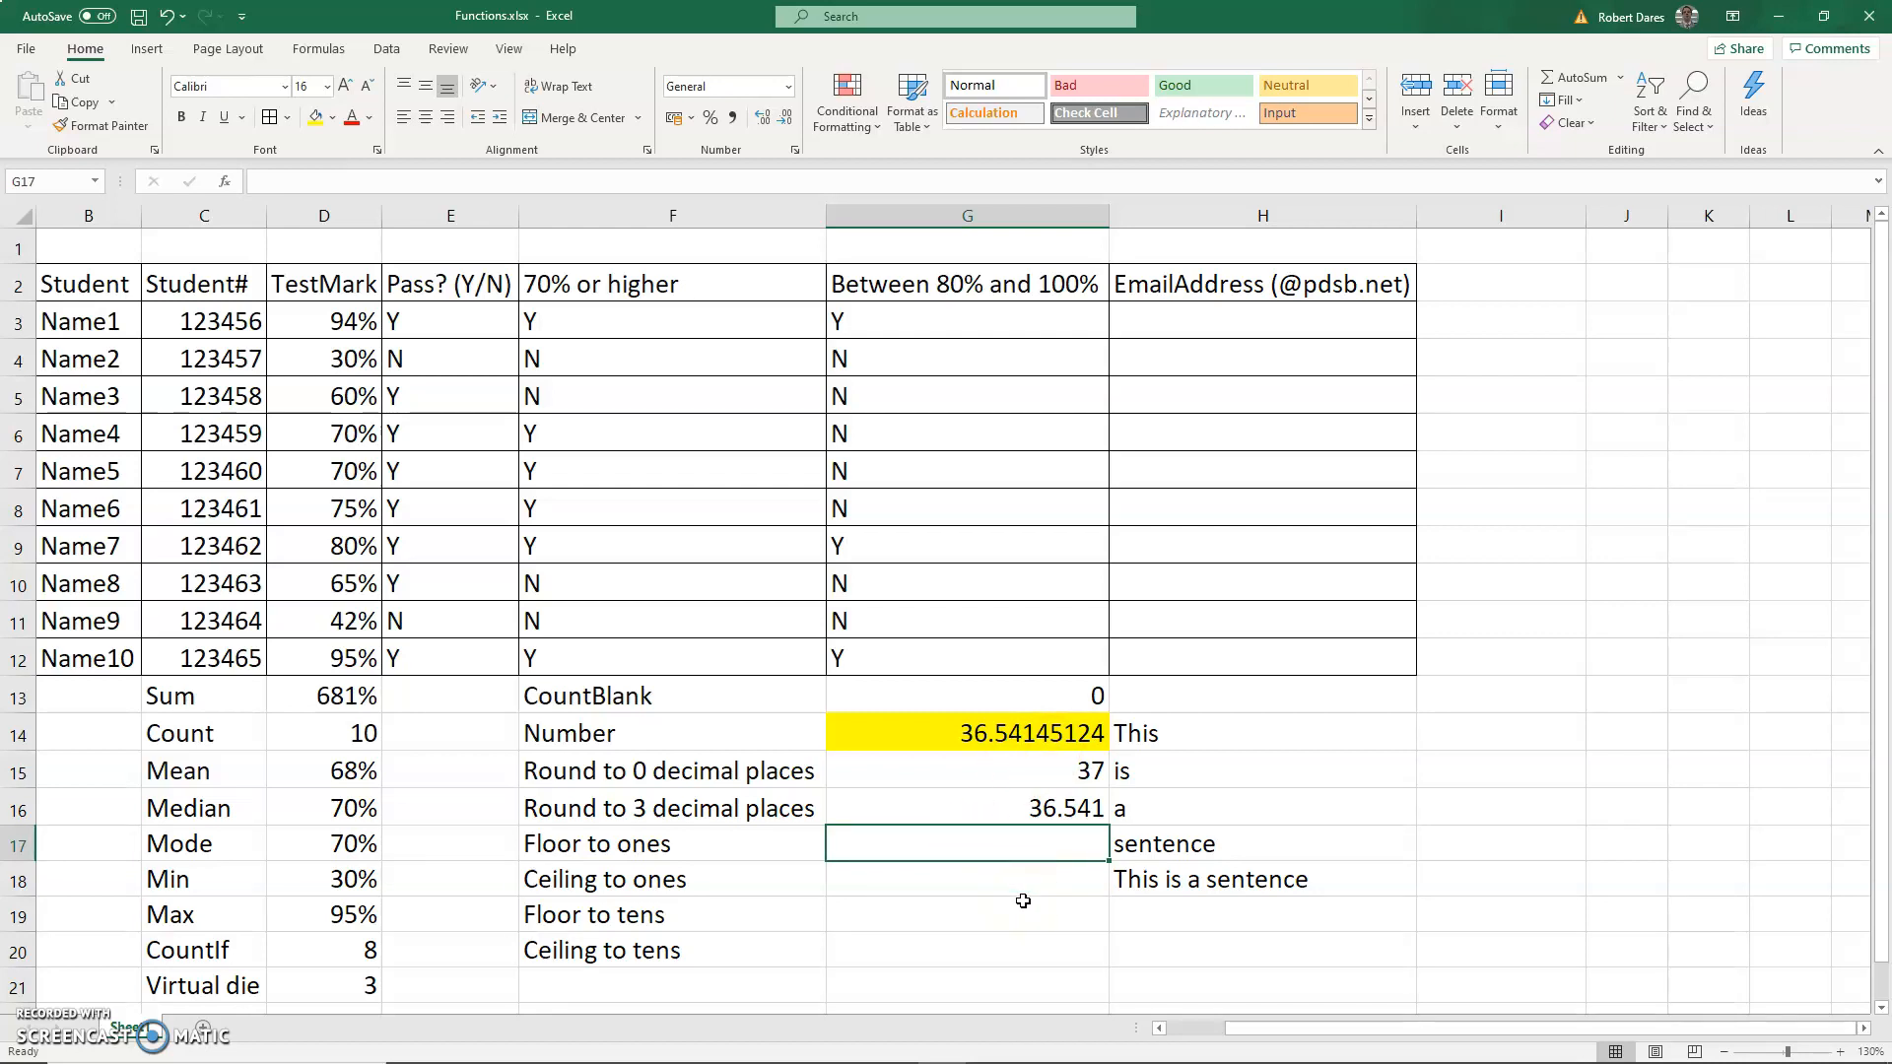
Enter =FLOOR(G14,1) in G17 to round the highlighted number down to the ones
text(=)
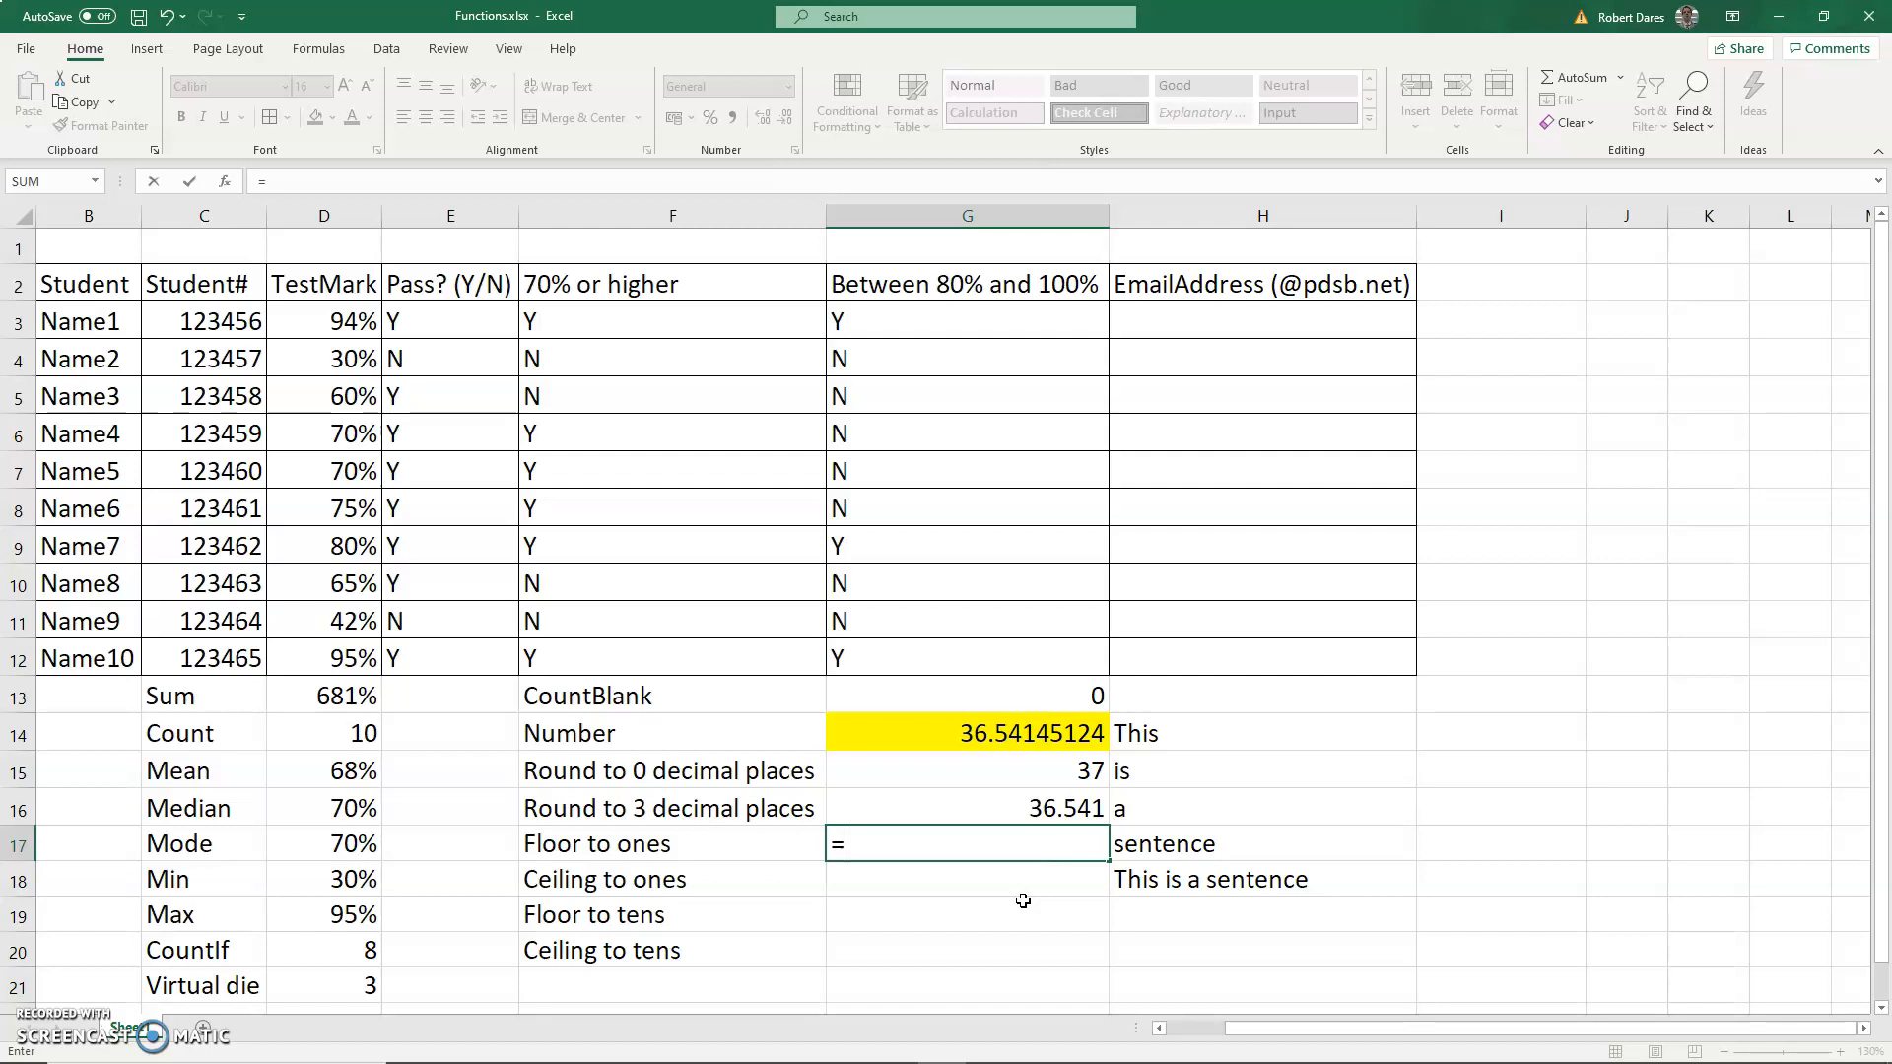
text(floor()
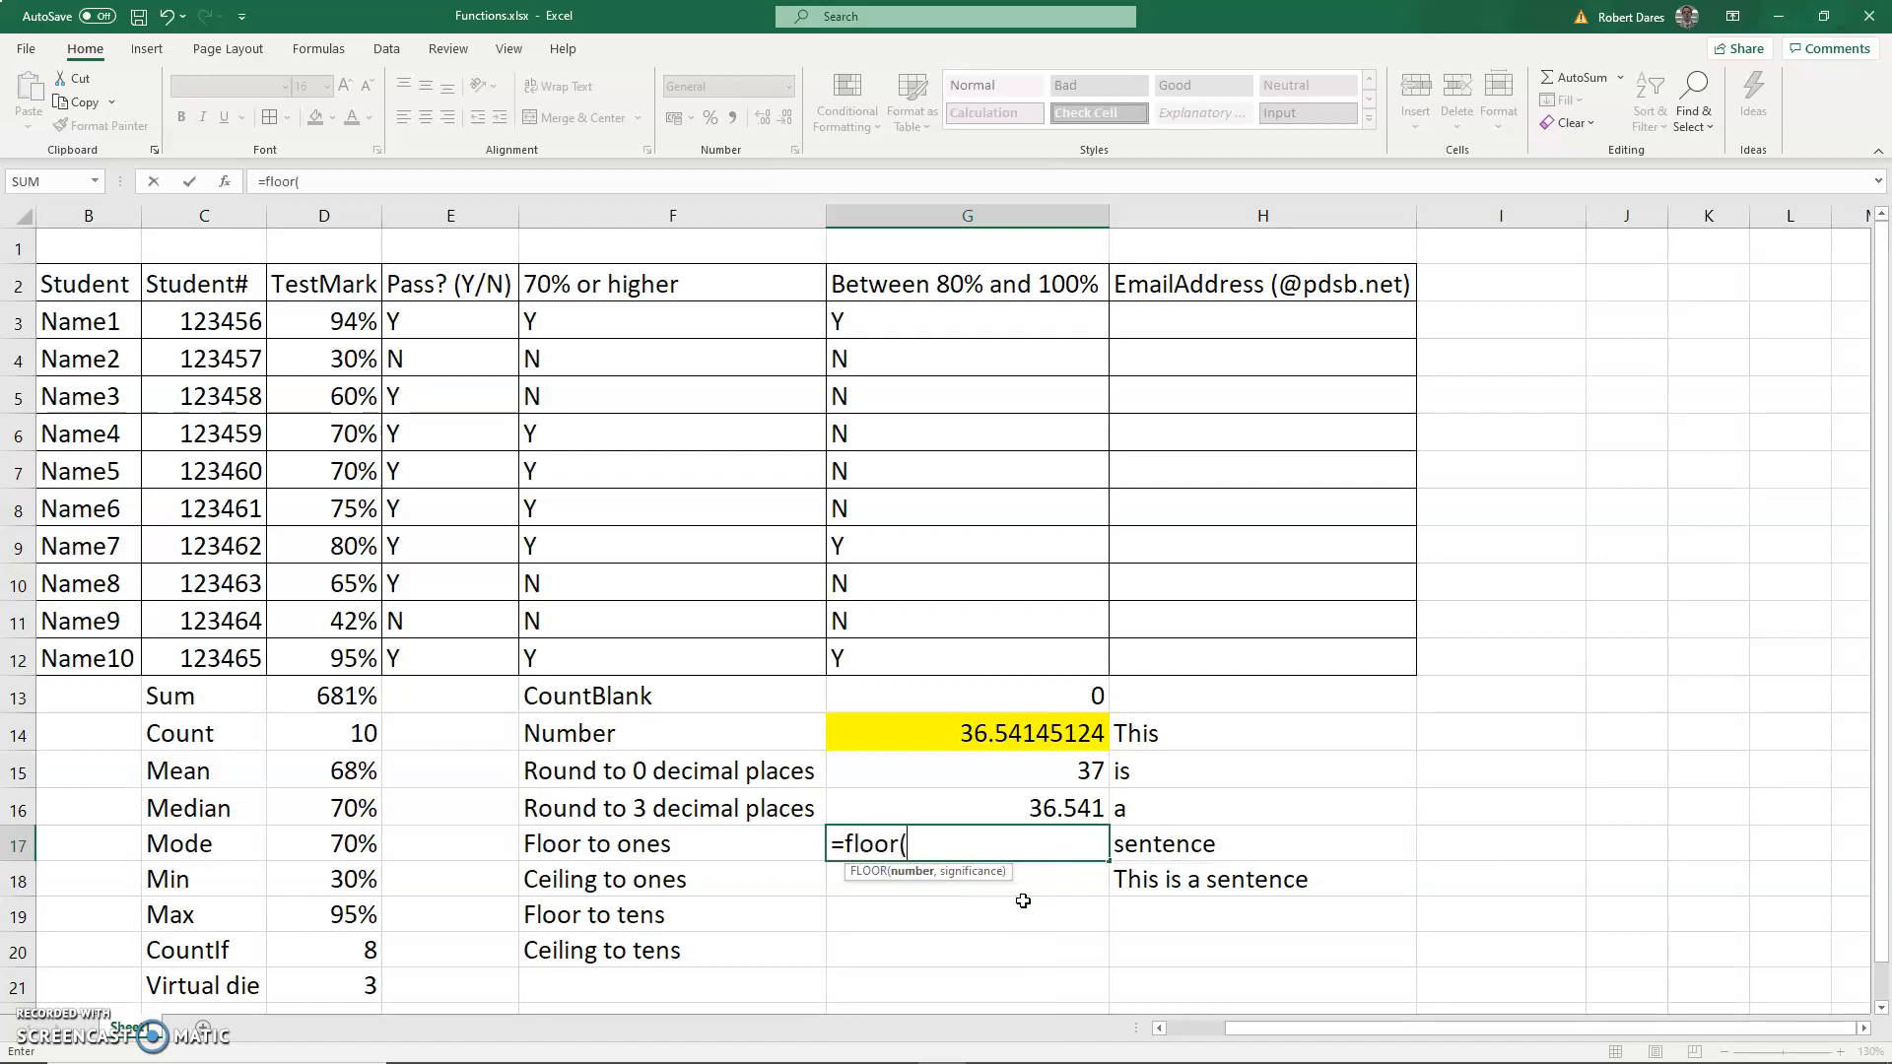
click(1007, 732)
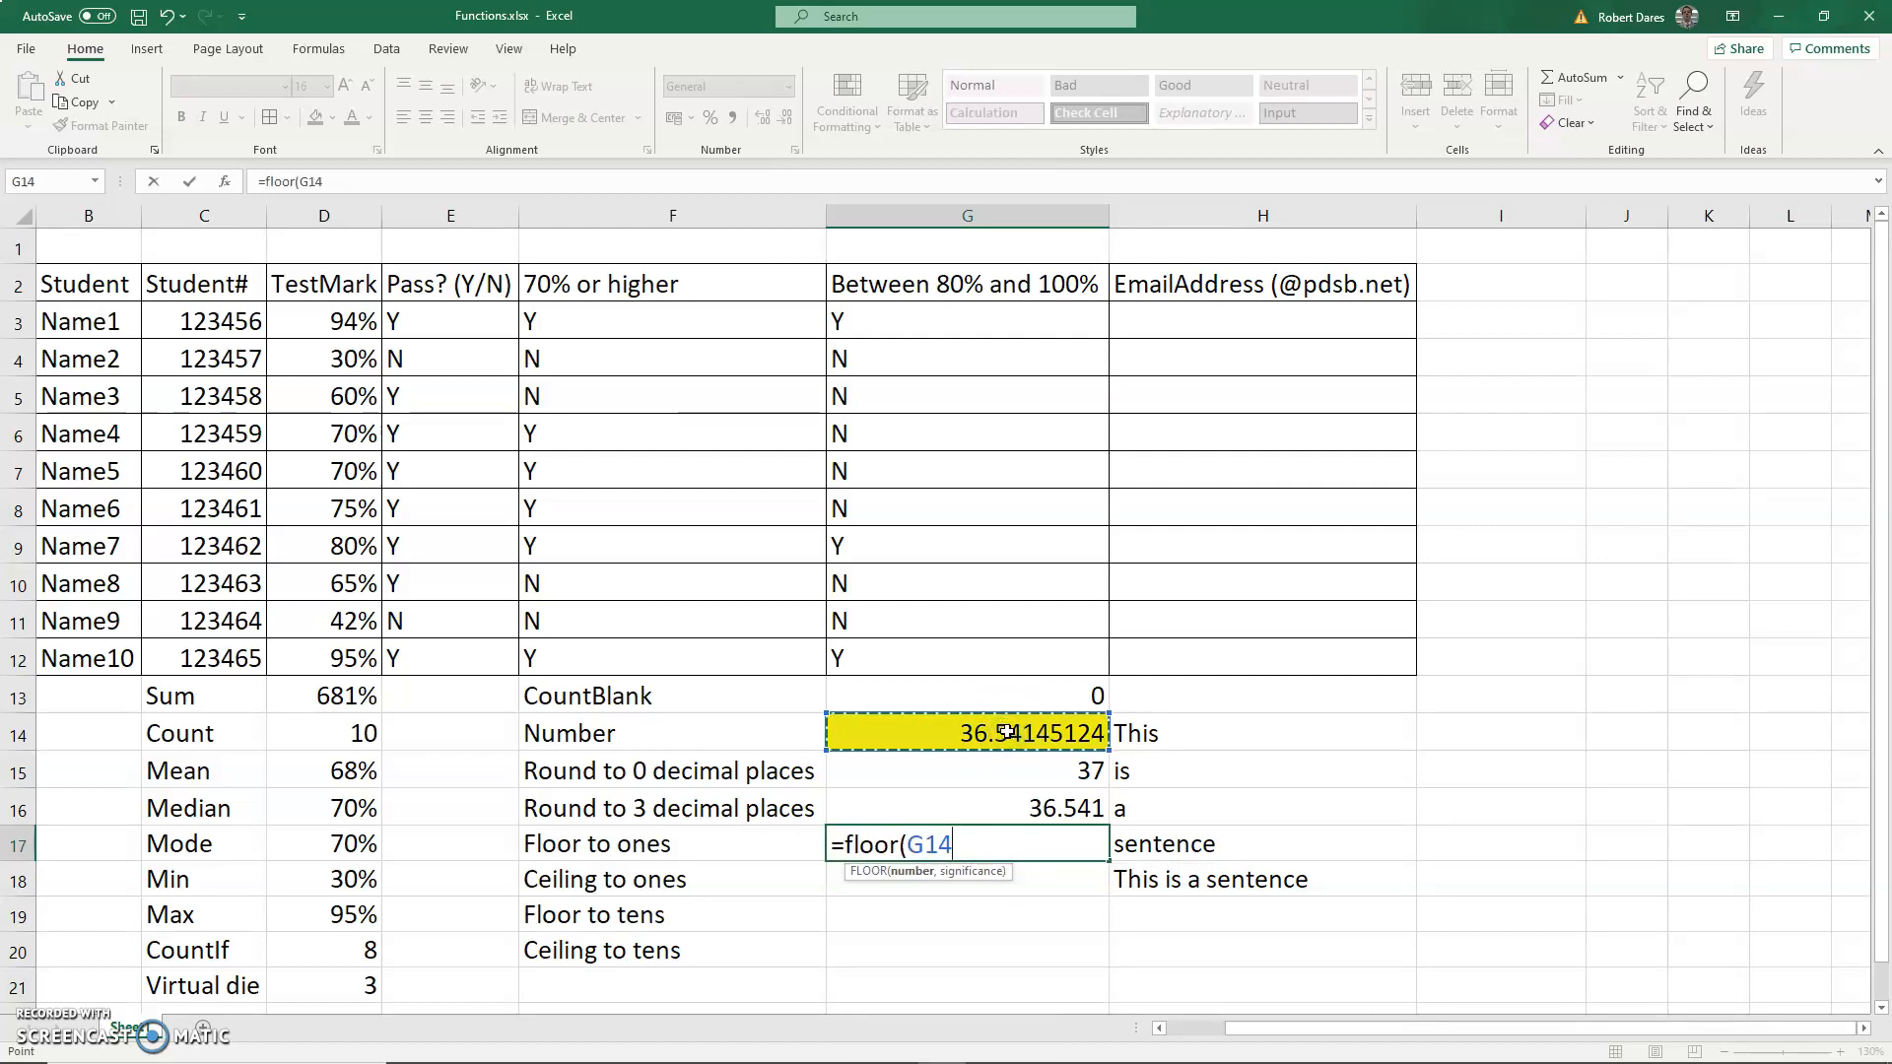
text(,1)
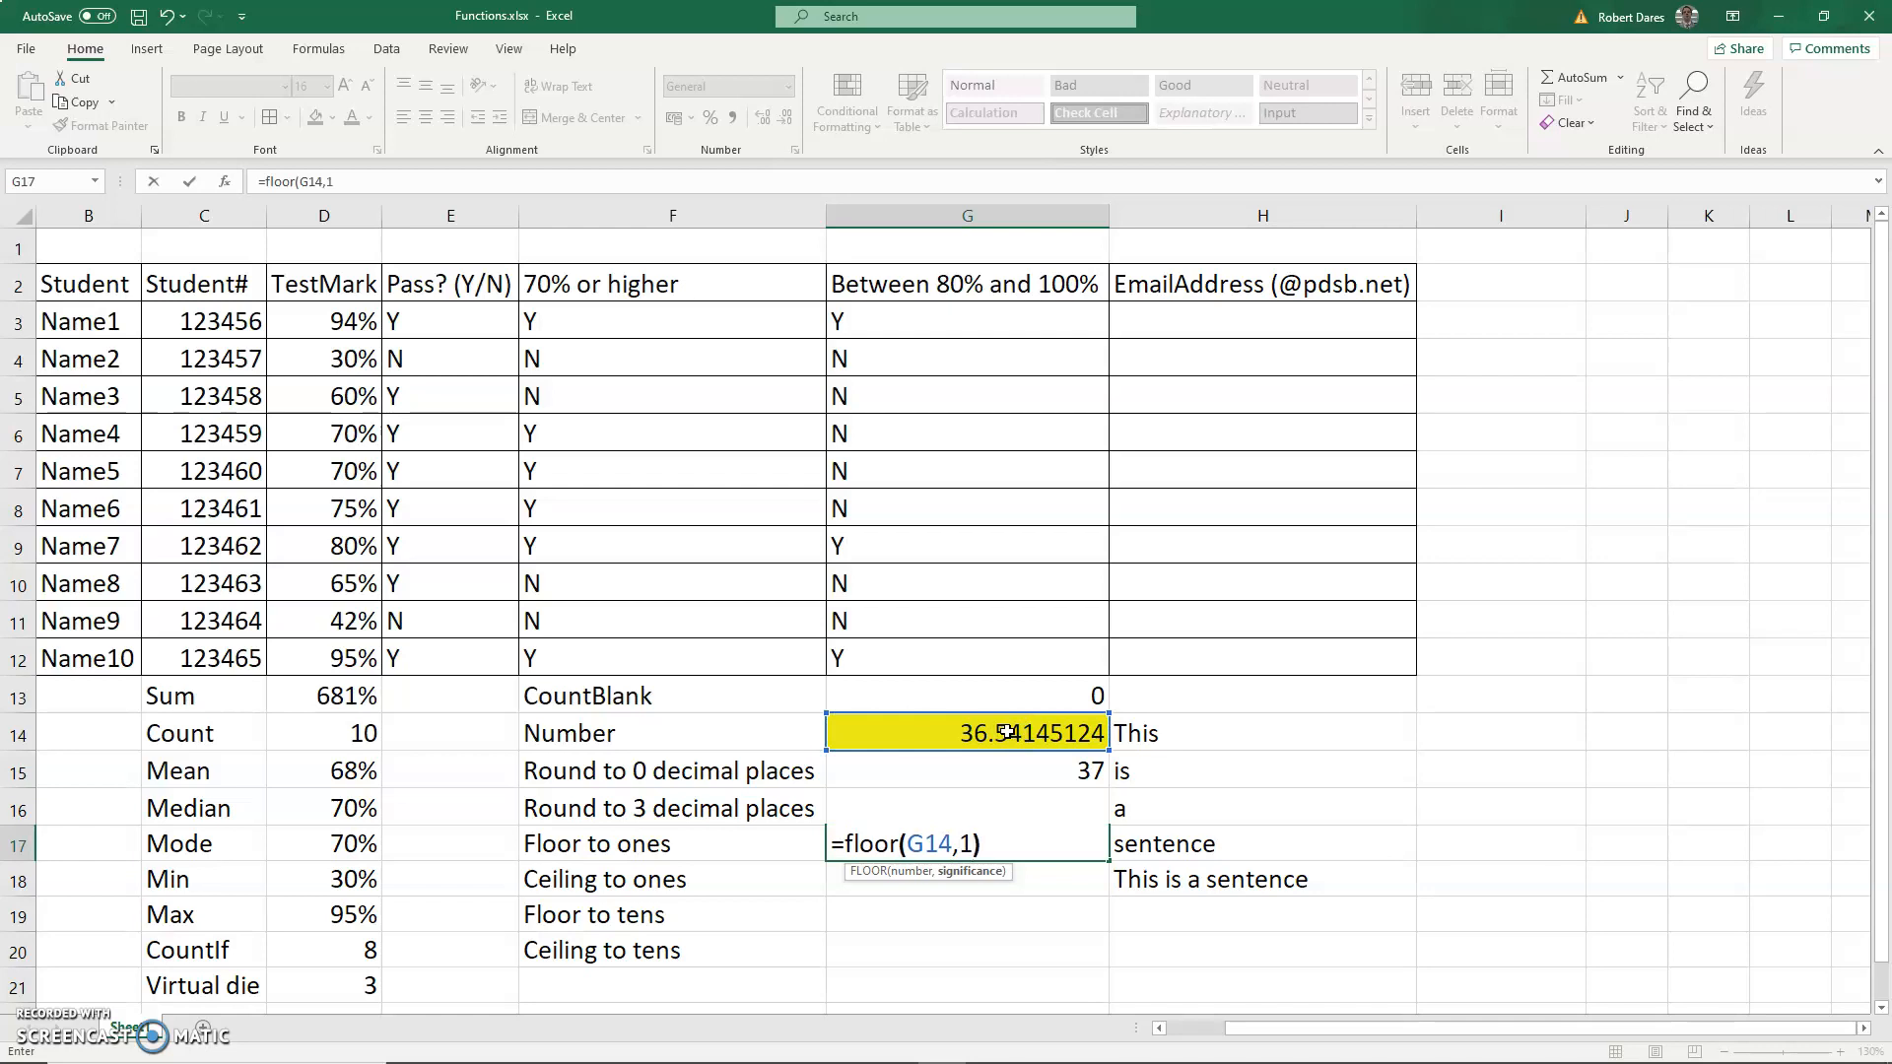
text())
key(Return)
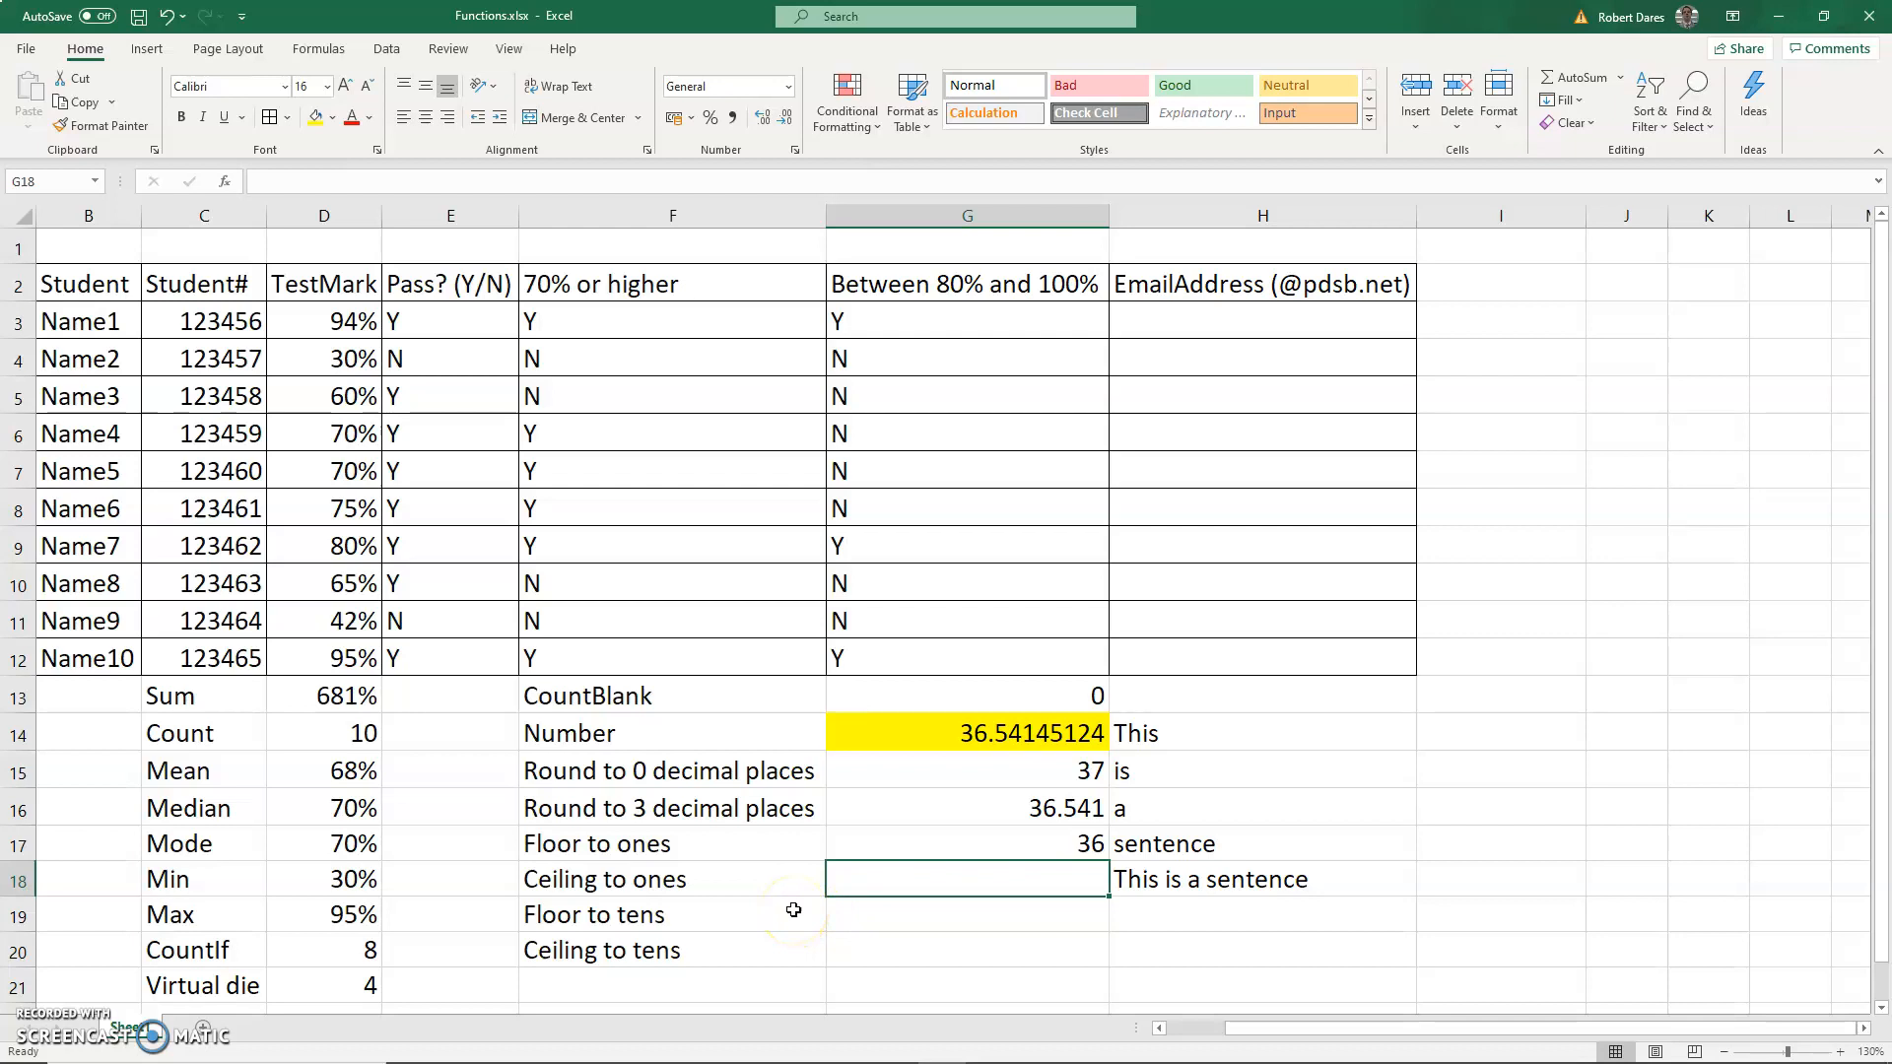
Enter =CEILING(G14,1) in G18 to round the highlighted number up to the ones
text(=)
text(ceali)
key(BackSpace)
key(BackSpace)
key(BackSpace)
text(l)
key(BackSpace)
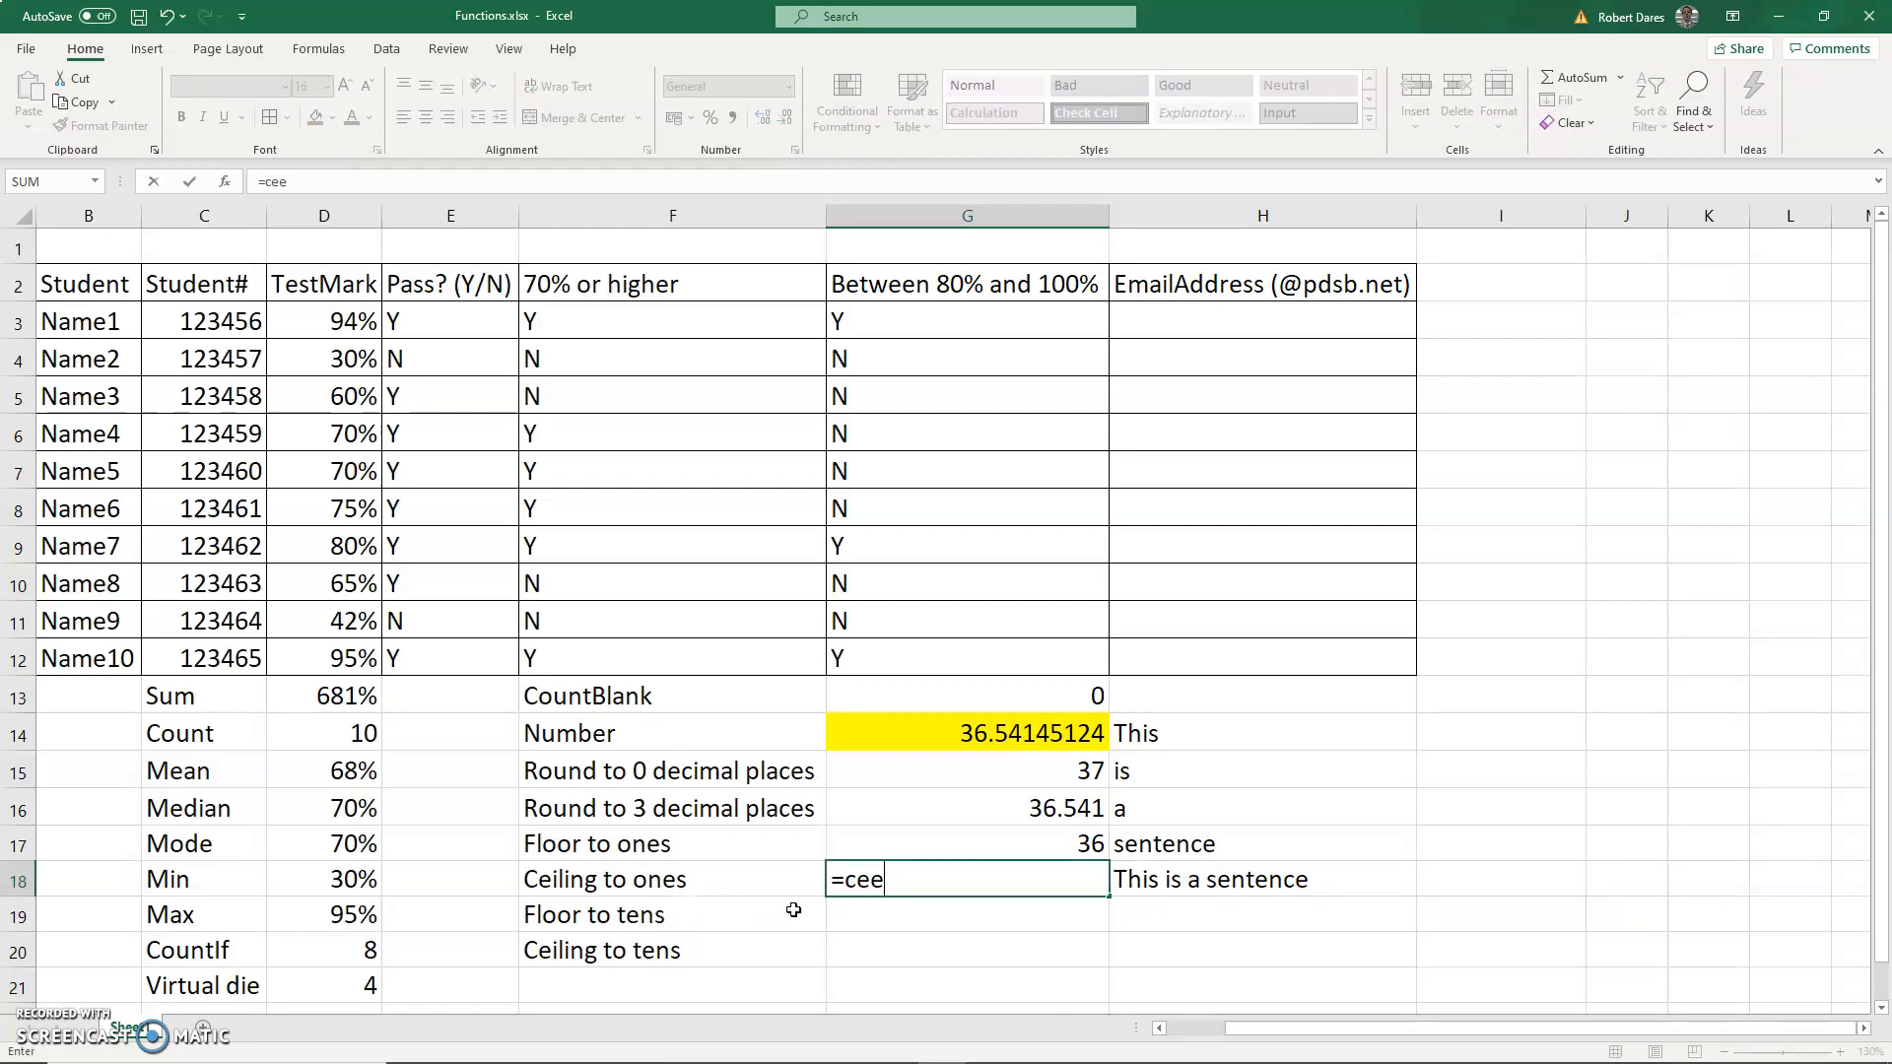
text(iling()
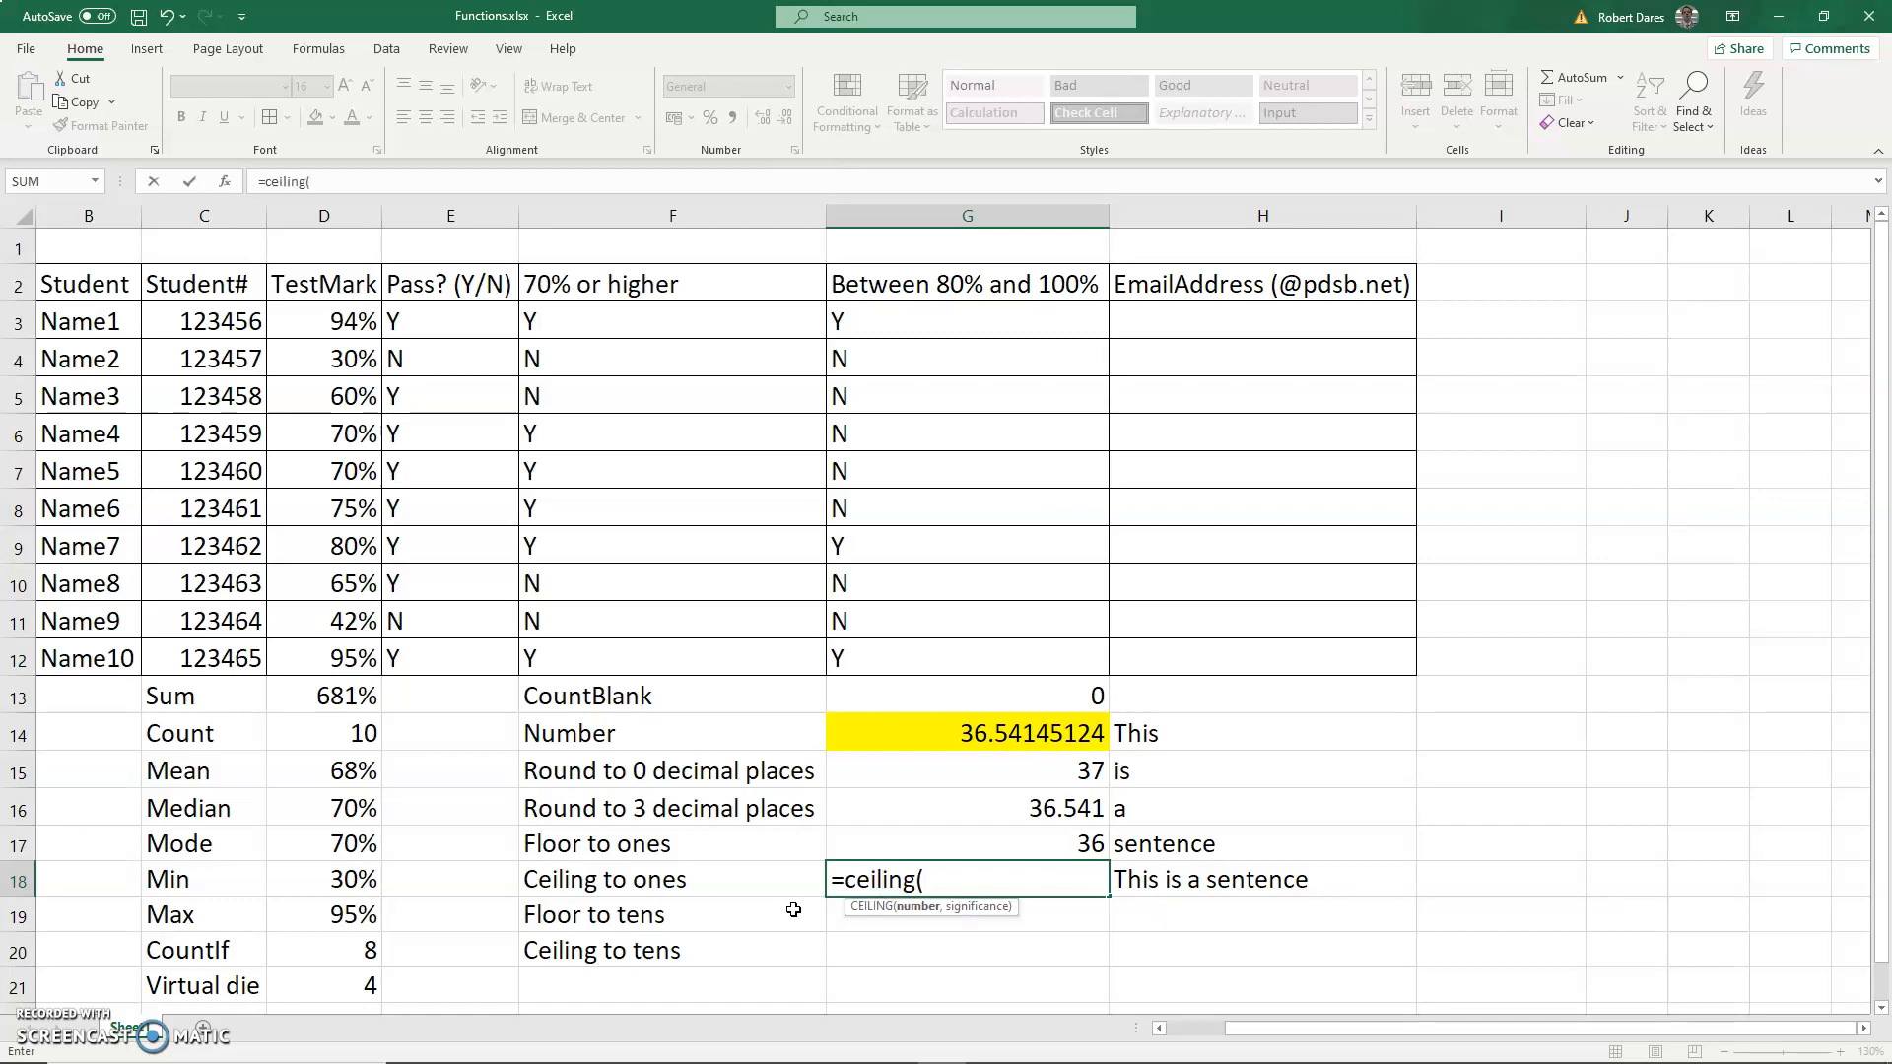
click(1073, 733)
text(,1))
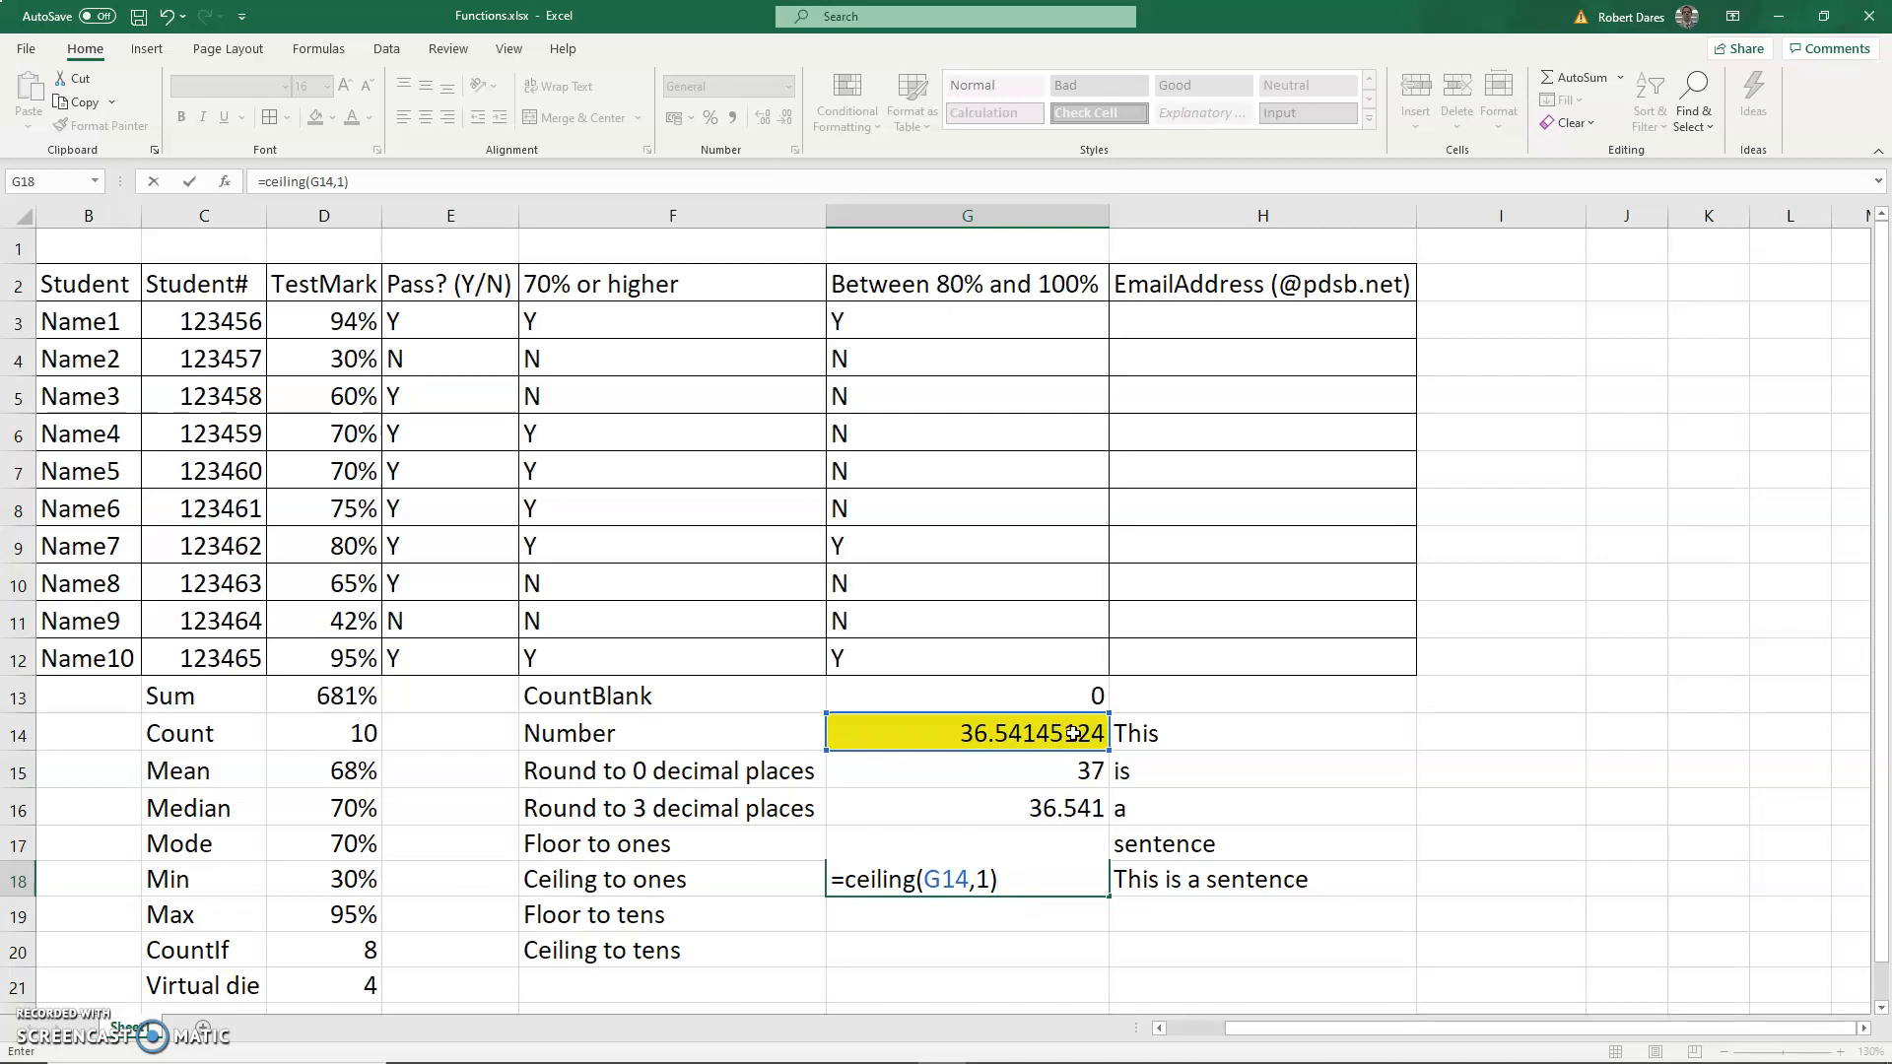
key(Return)
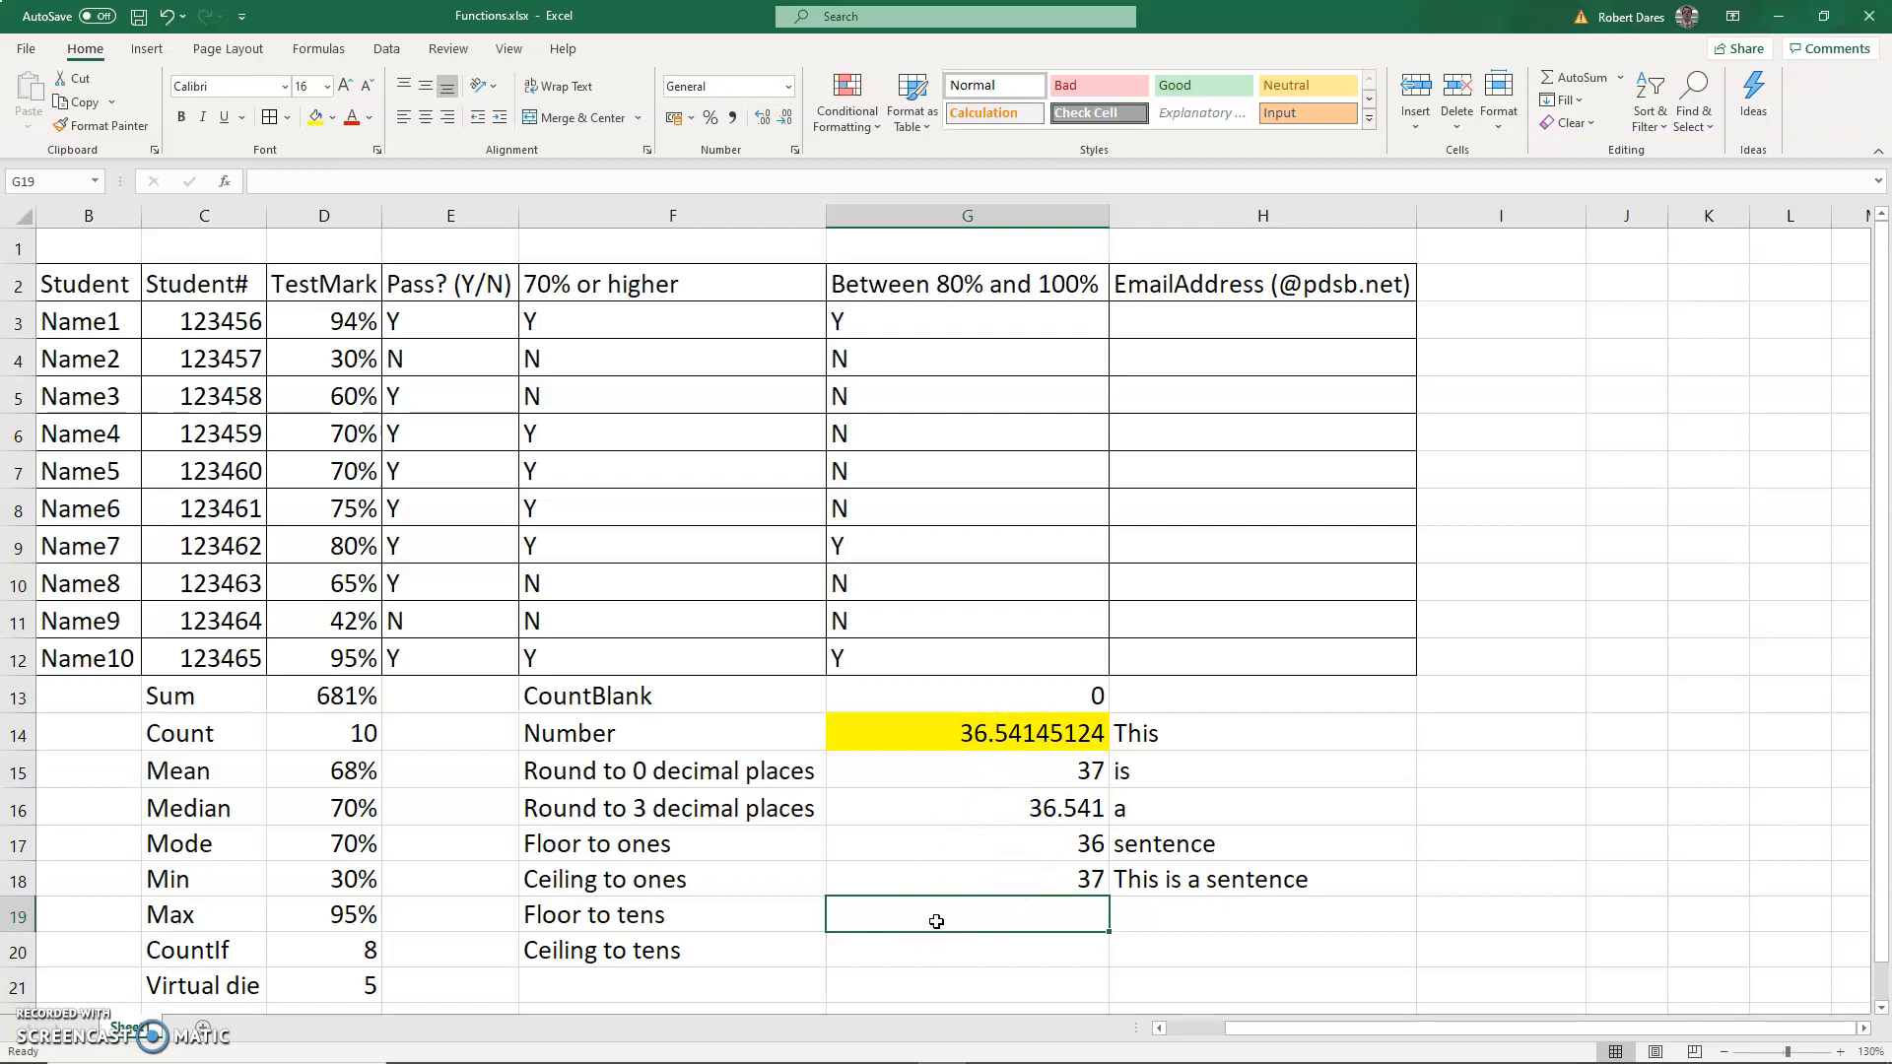
Enter =FLOOR(G14,10) in G19 to round the highlighted number down to the tens
text(=)
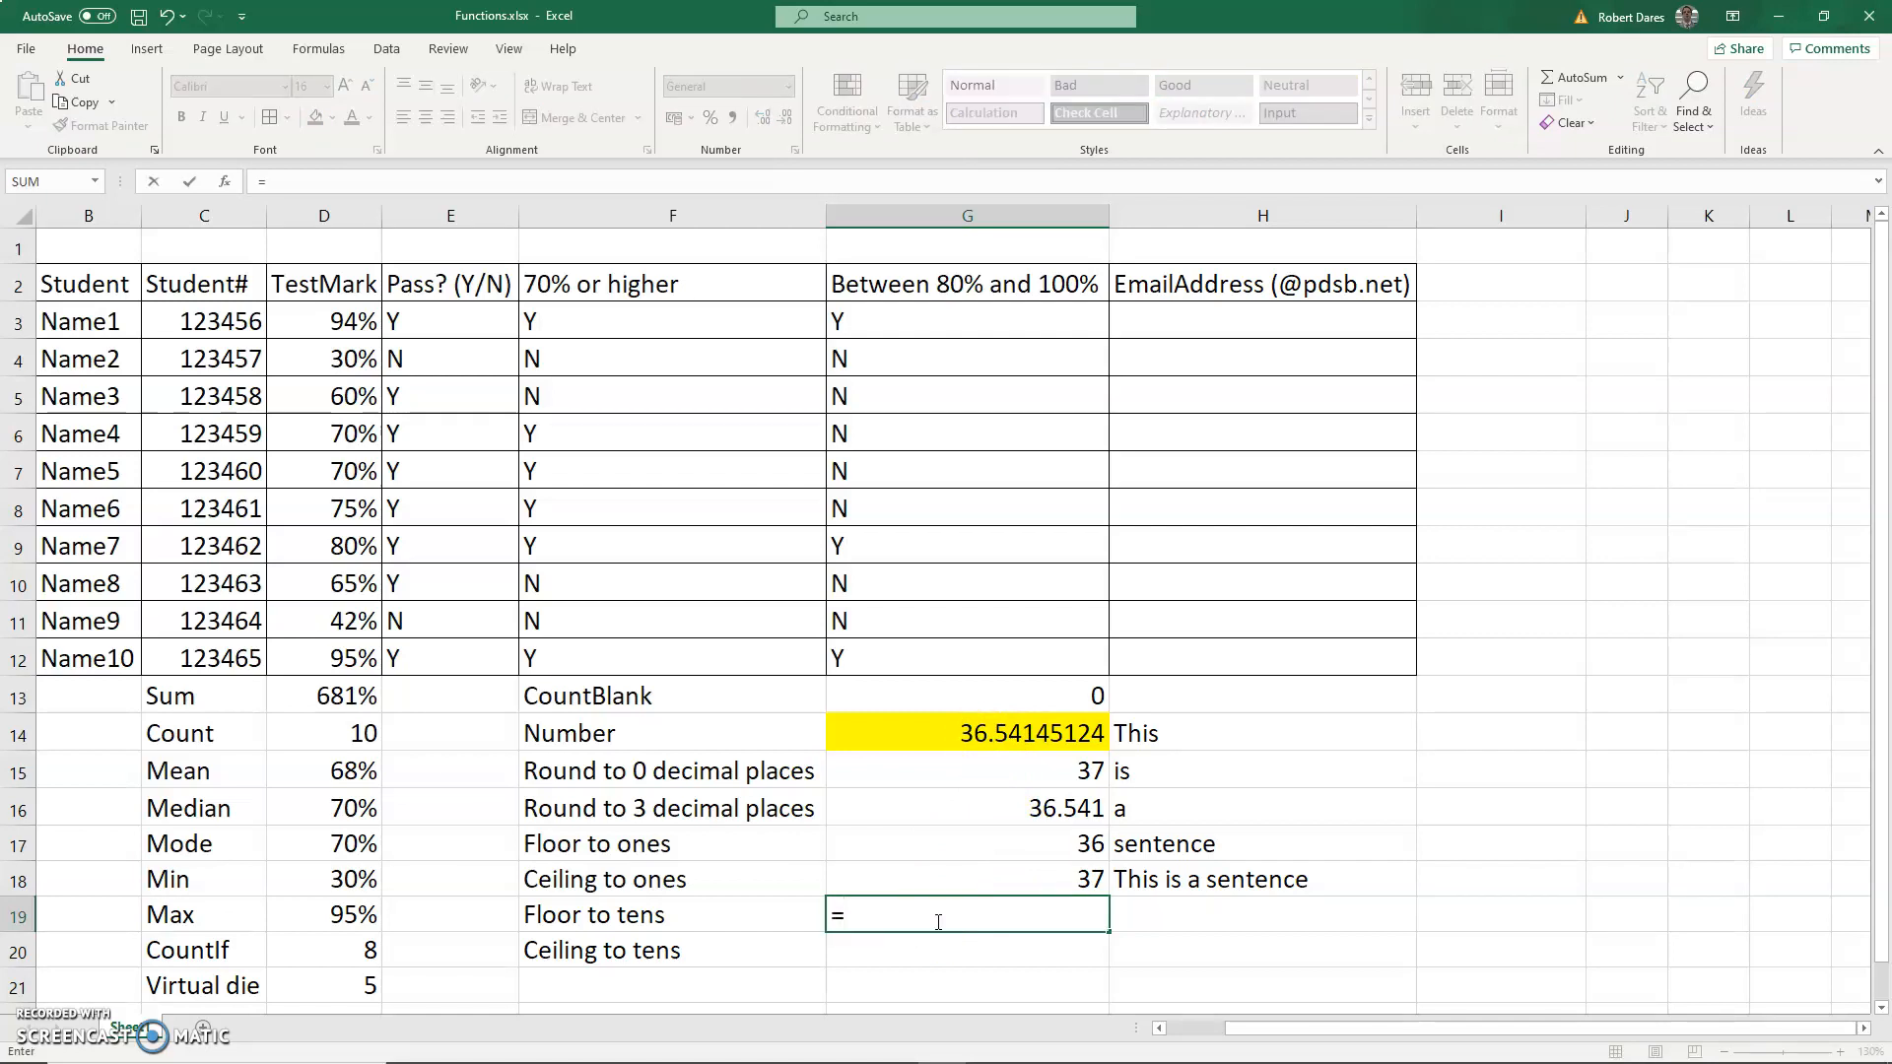
text(floor()
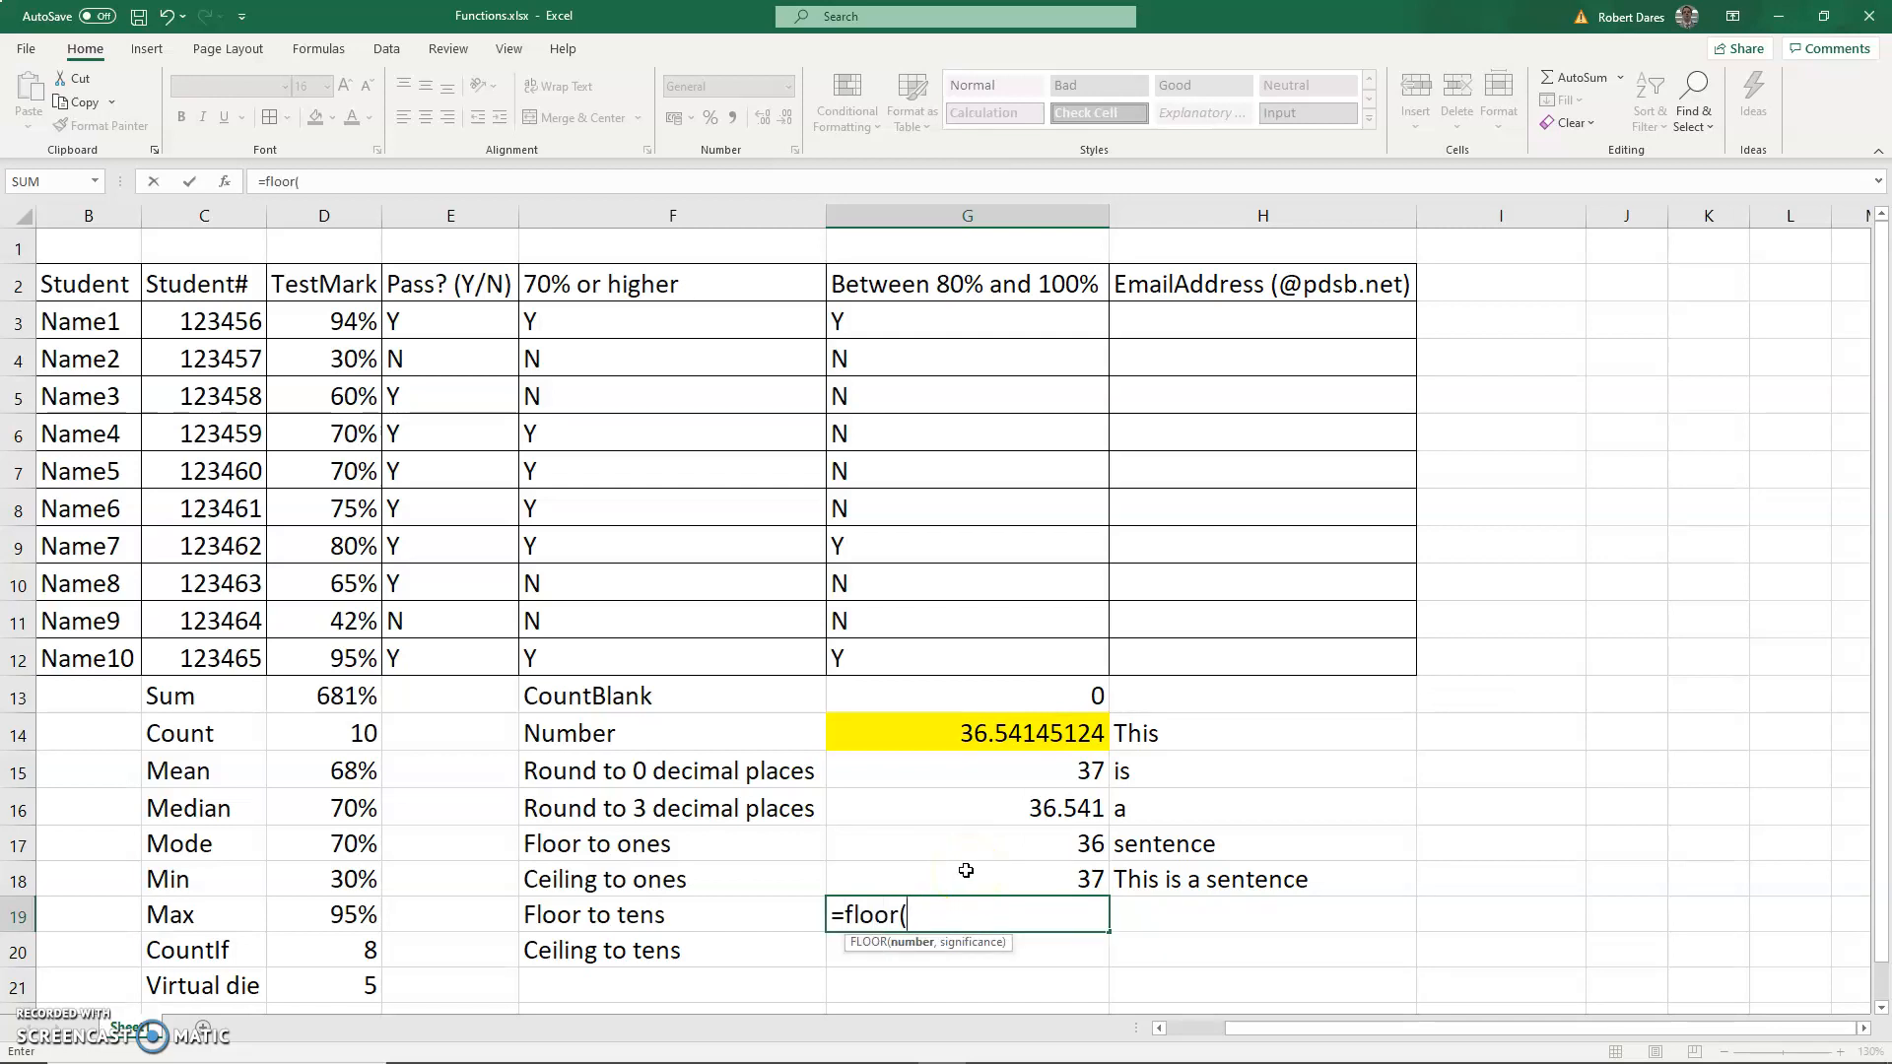
click(998, 732)
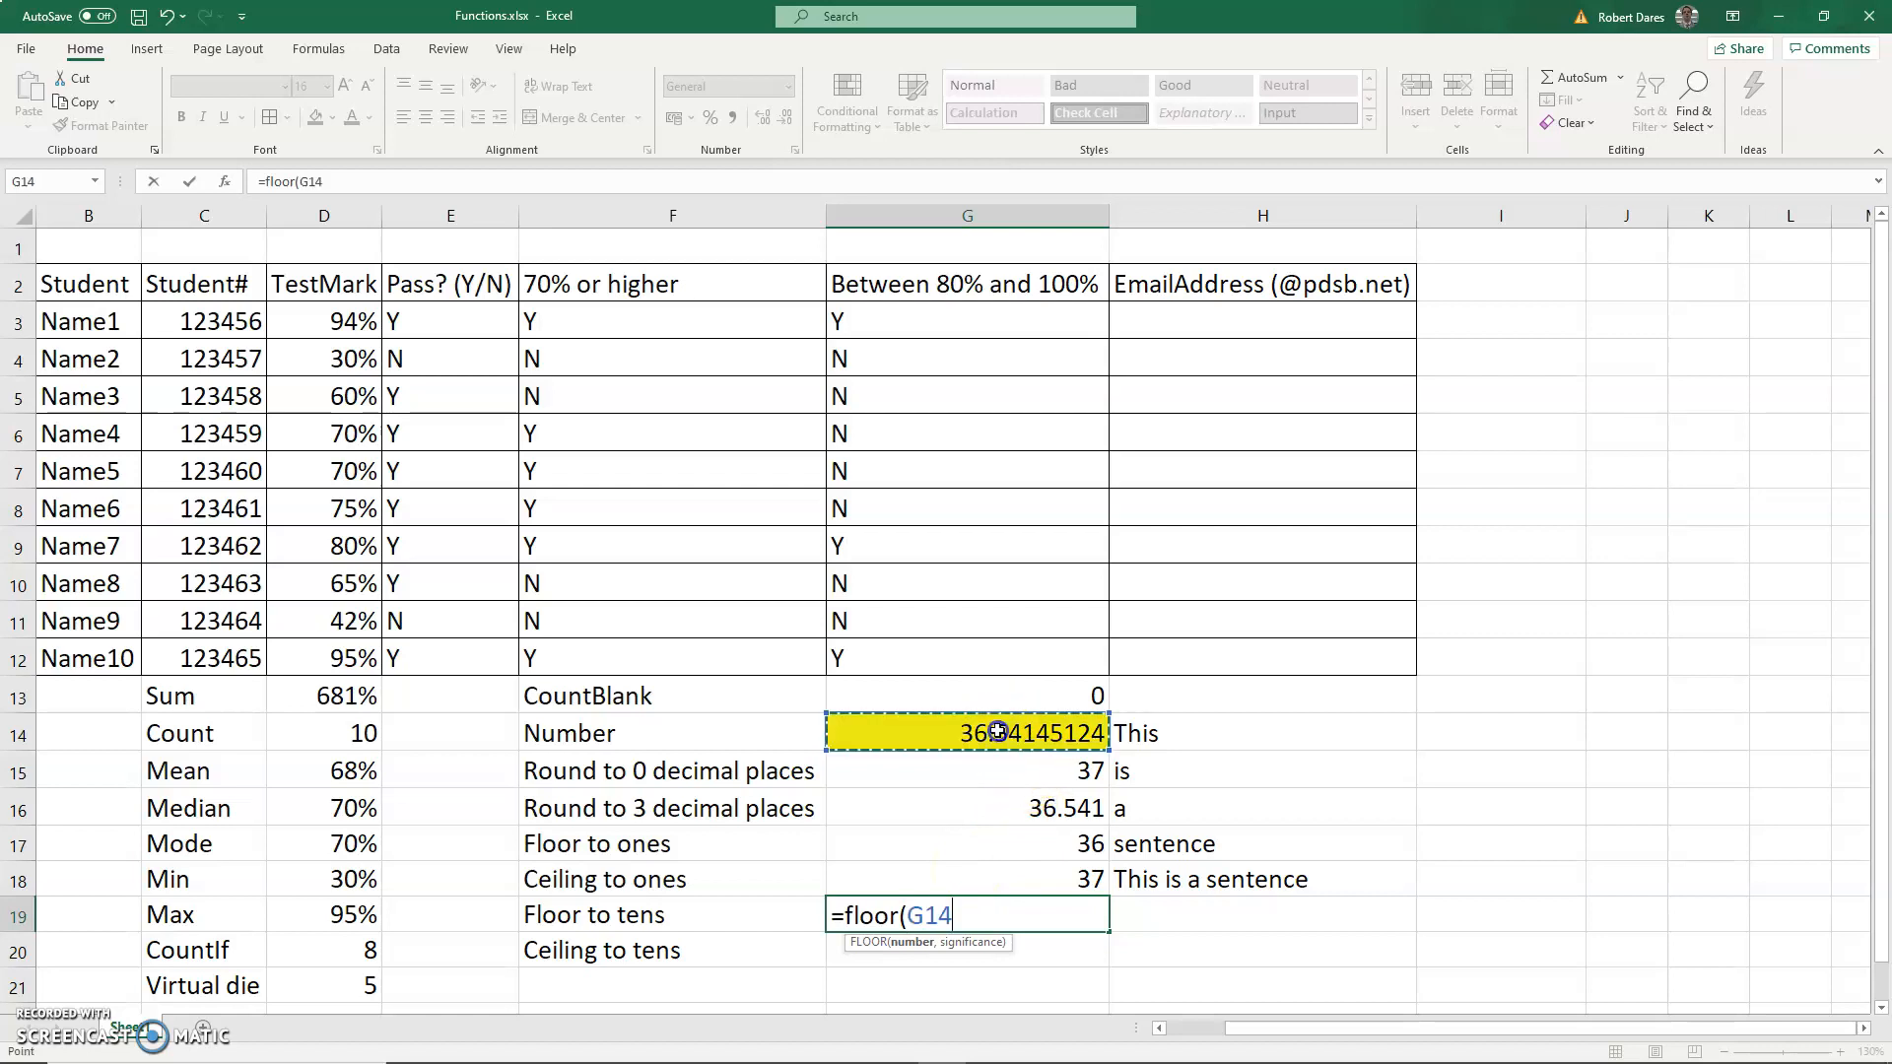
text(,10))
key(Return)
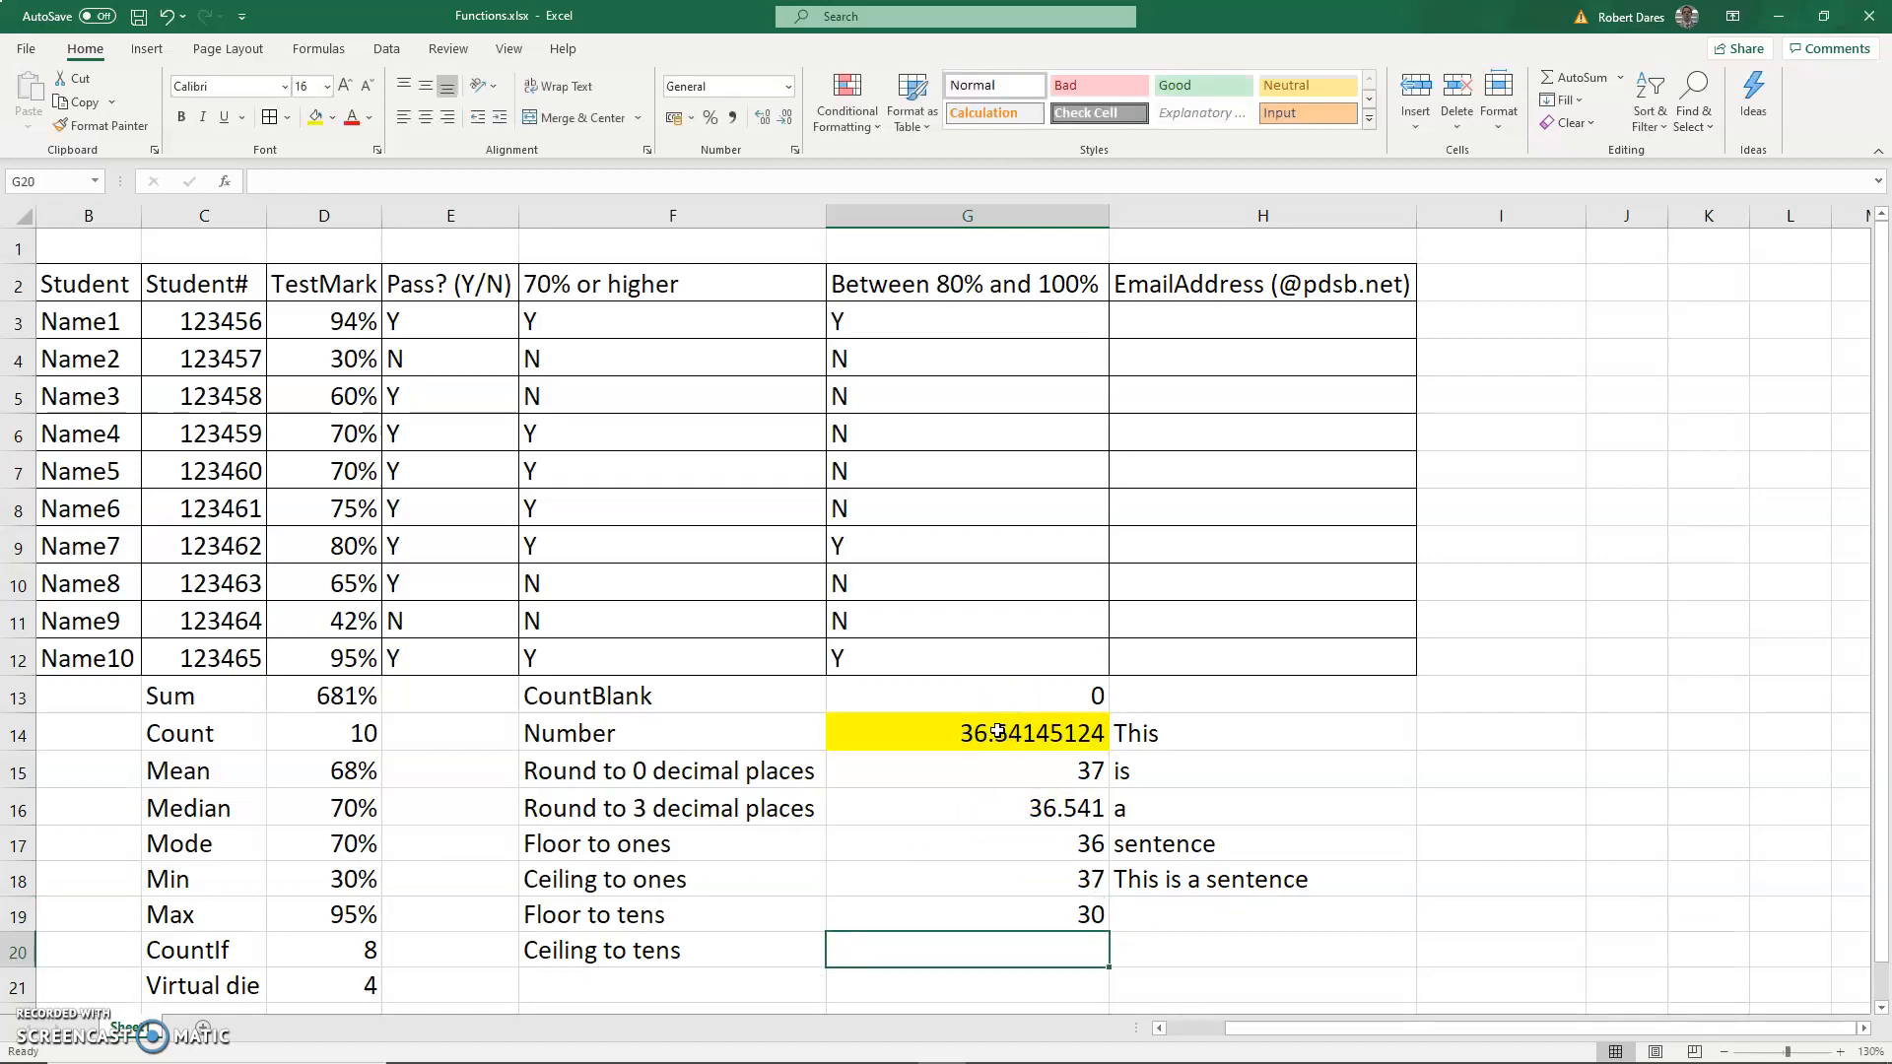
Enter =CEILING(G14,10) in G20 to round the highlighted number up to the tens, using CEILING instead of CEILING.MATH
text(=c)
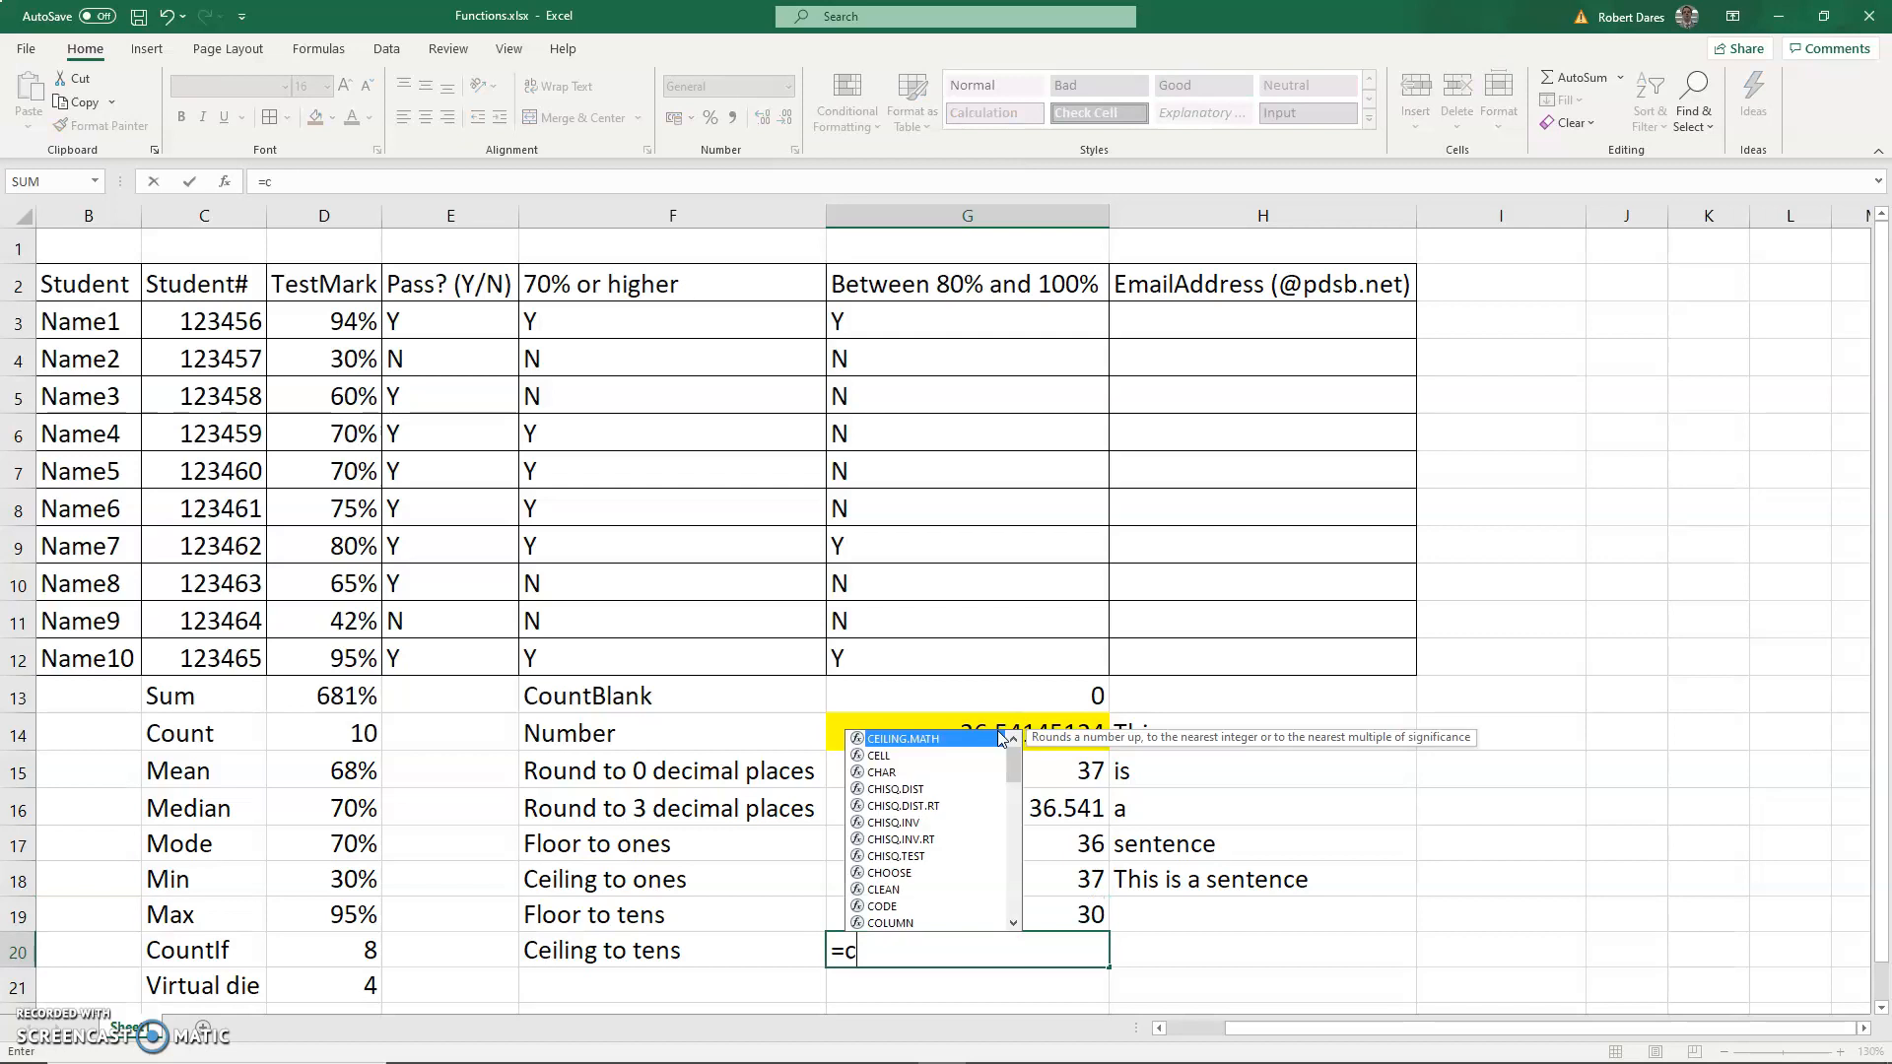
text(eiling)
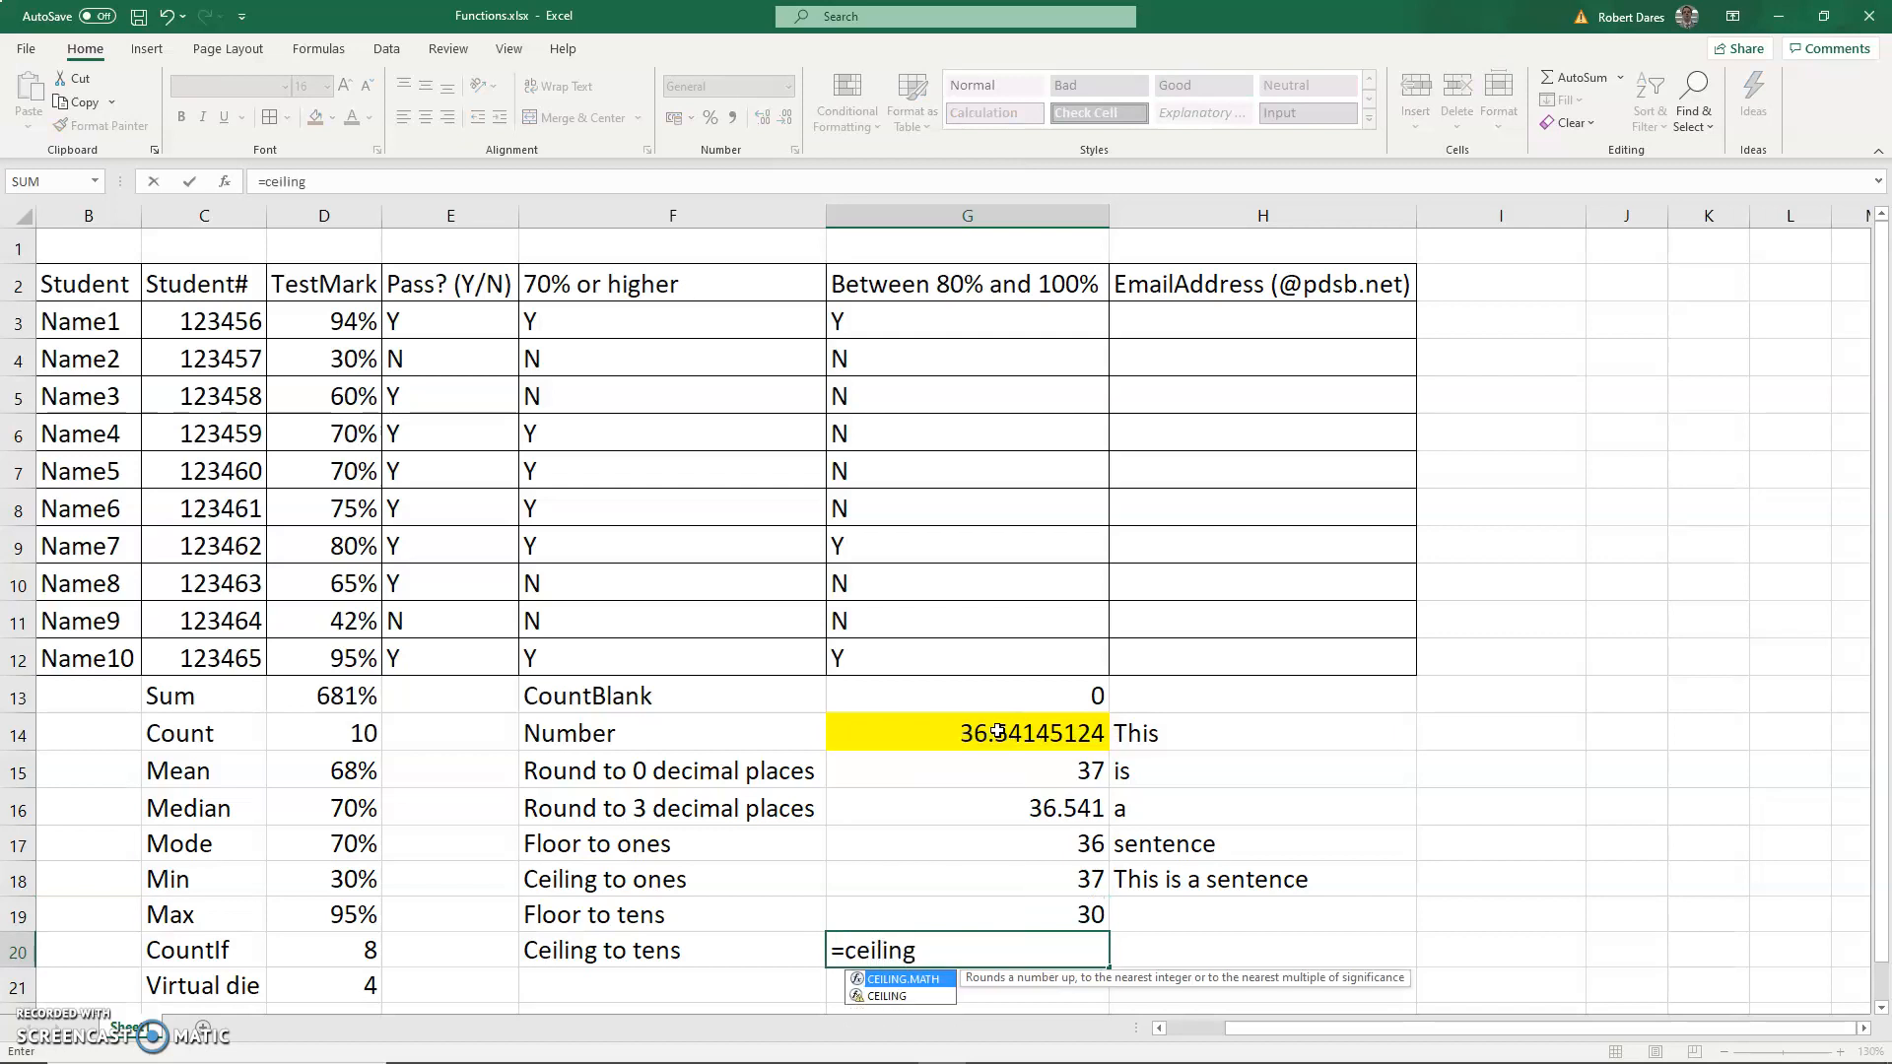
click(1007, 735)
key(Tab)
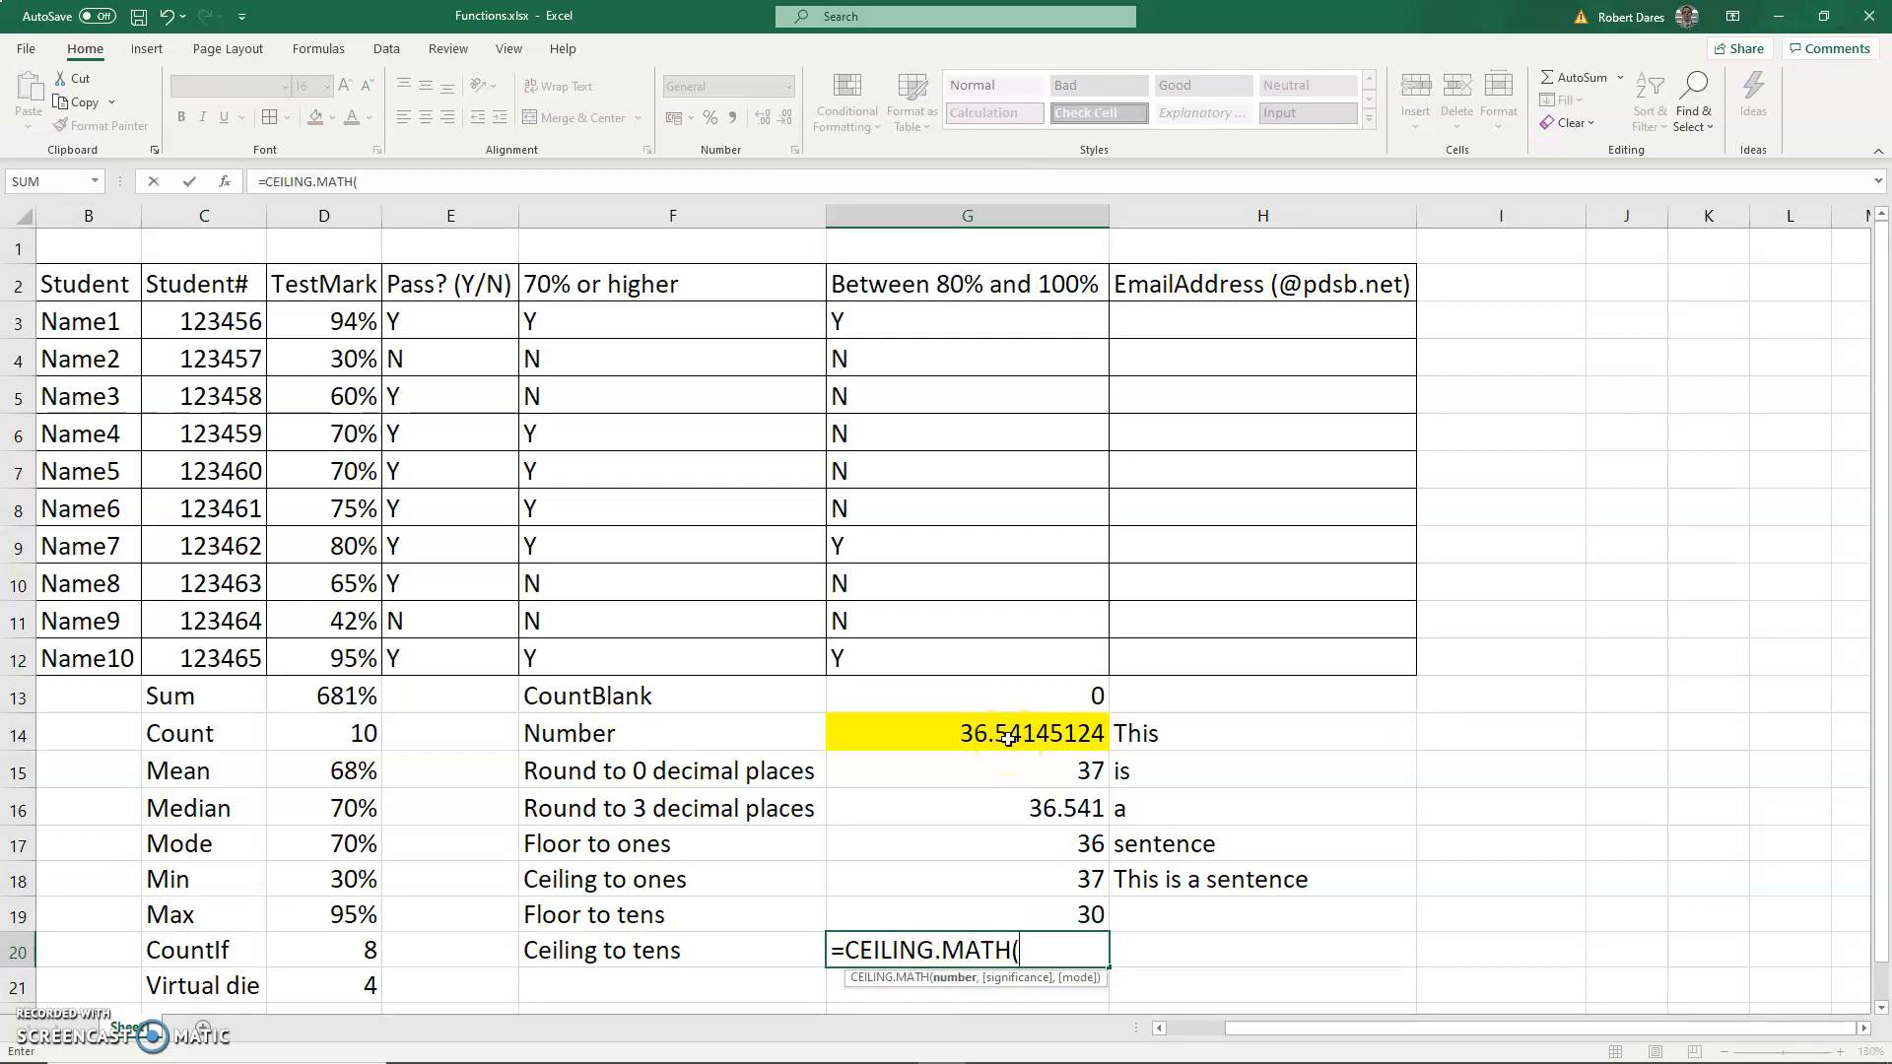
click(981, 733)
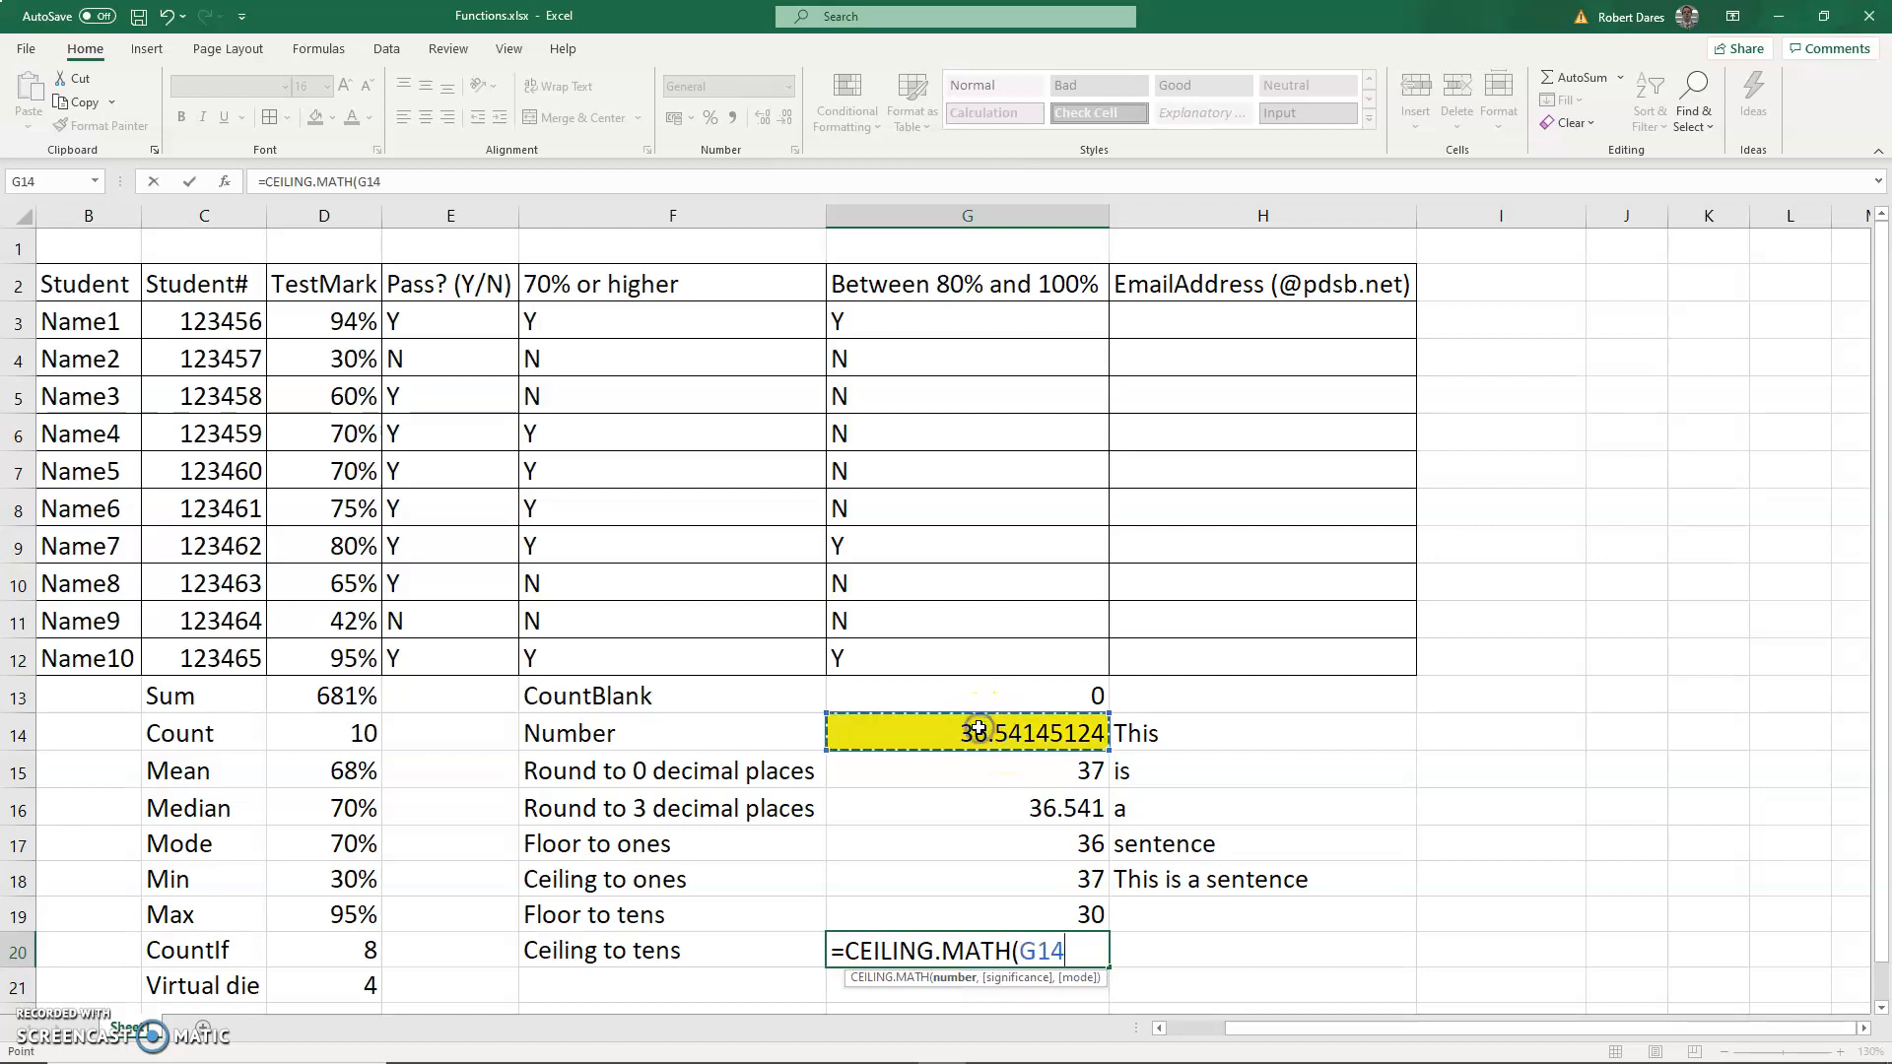
key(BackSpace)
key(BackSpace)
key(BackSpace)
key(BackSpace)
key(BackSpace)
key(BackSpace)
key(BackSpace)
key(BackSpace)
key(BackSpace)
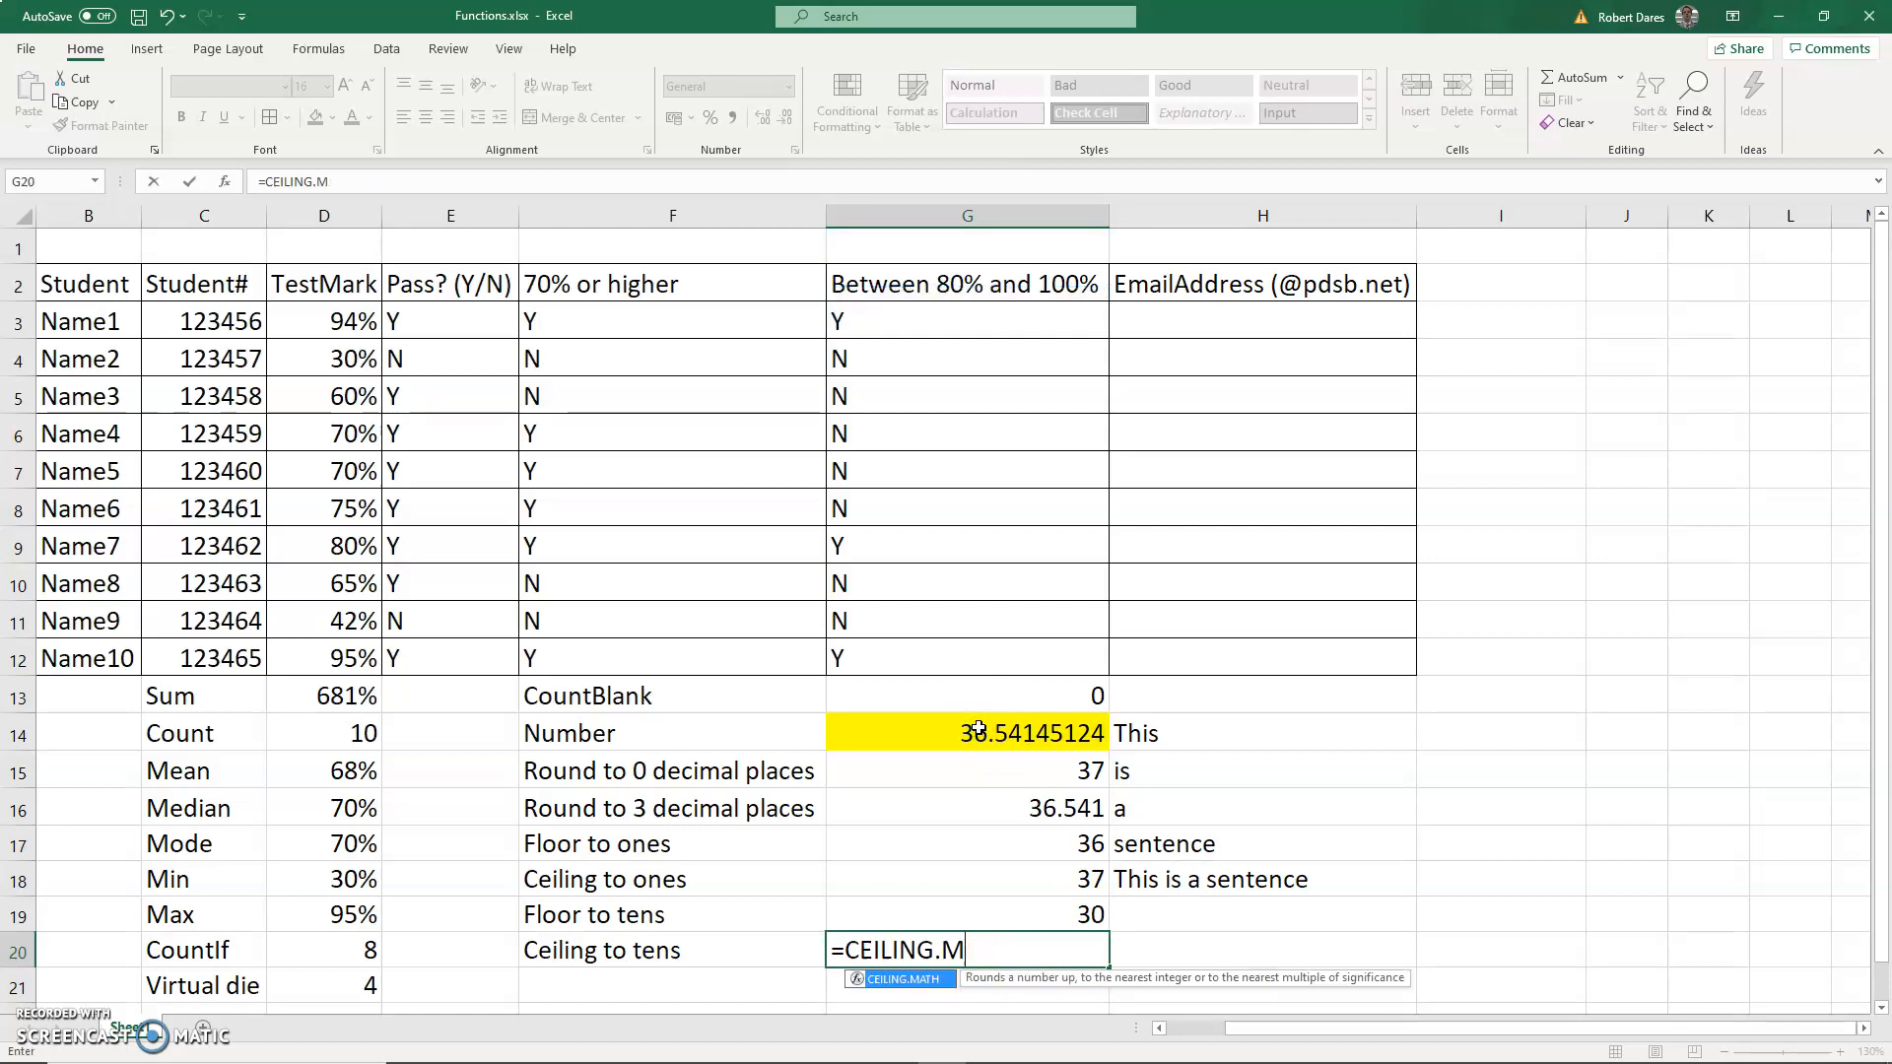
text(()
click(979, 729)
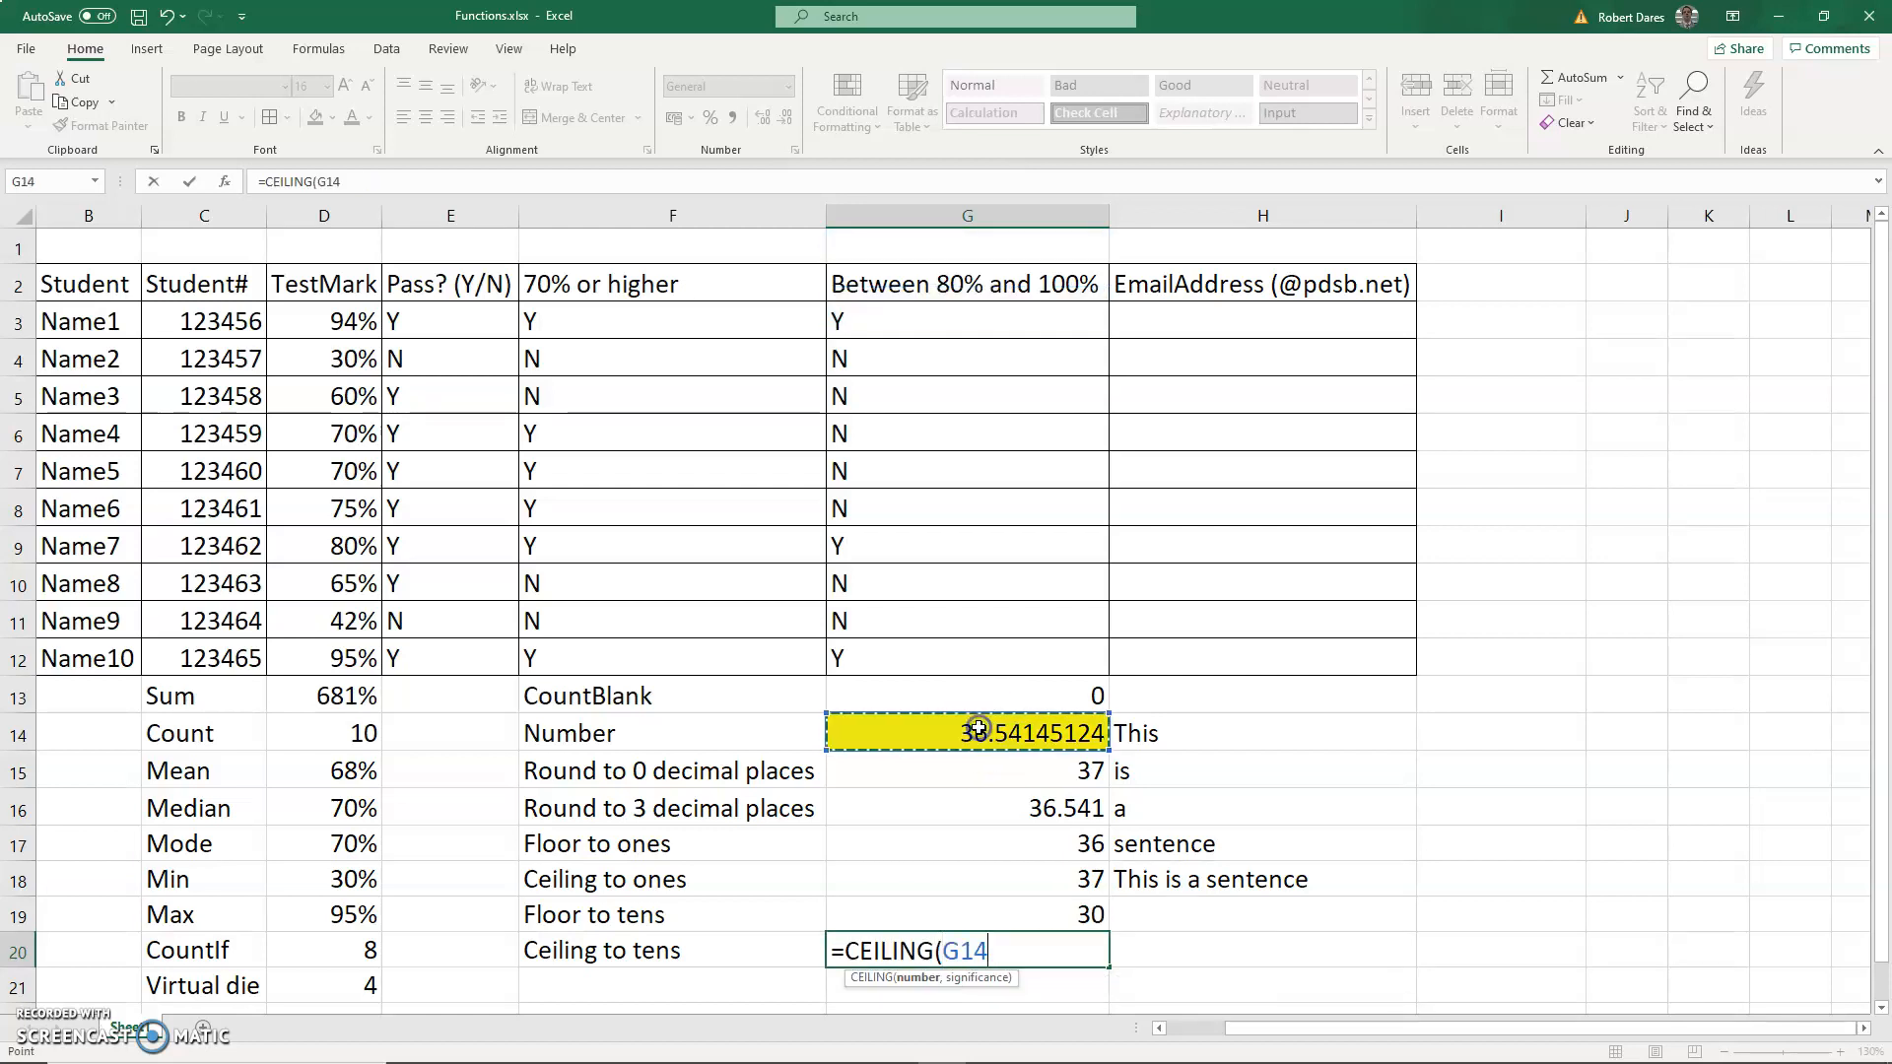
text(,10)
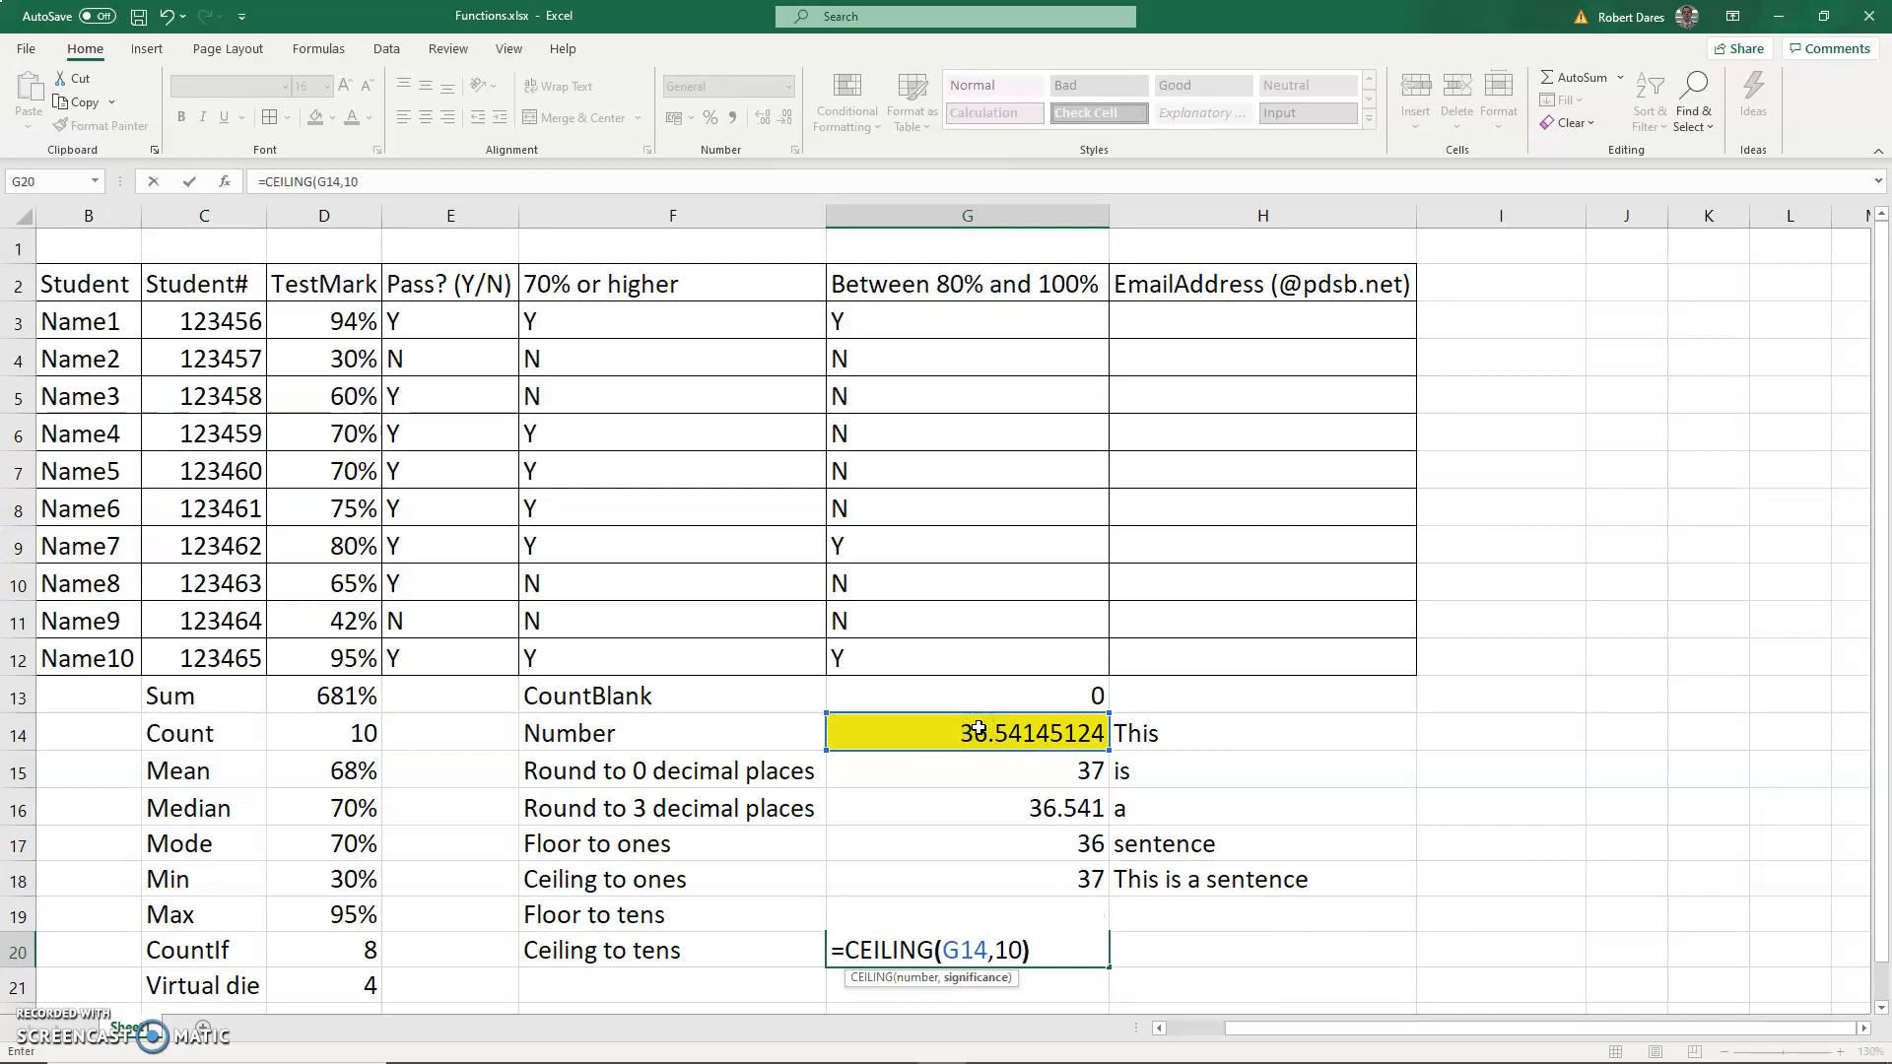
text())
key(Return)
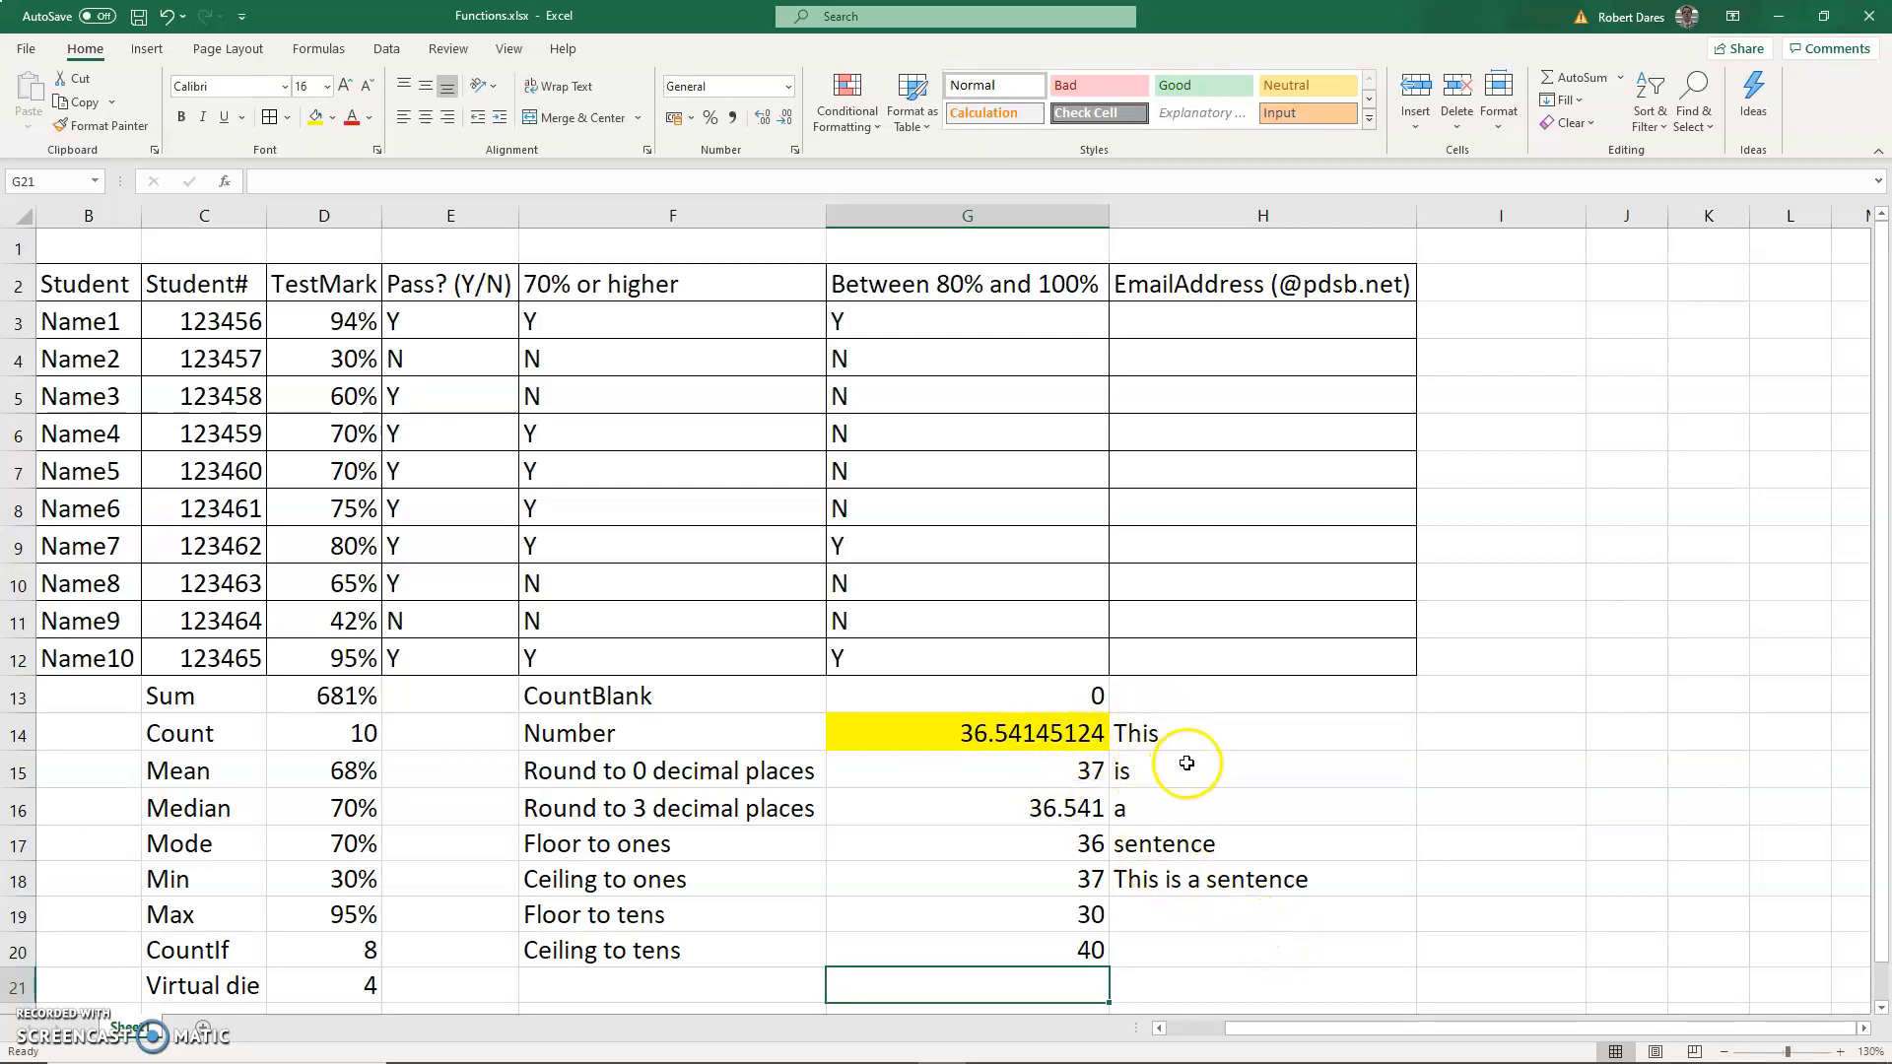
Clear the sentence in H18 and try to join the words in H14:H17 there with CONCATENATE
click(1227, 877)
key(Delete)
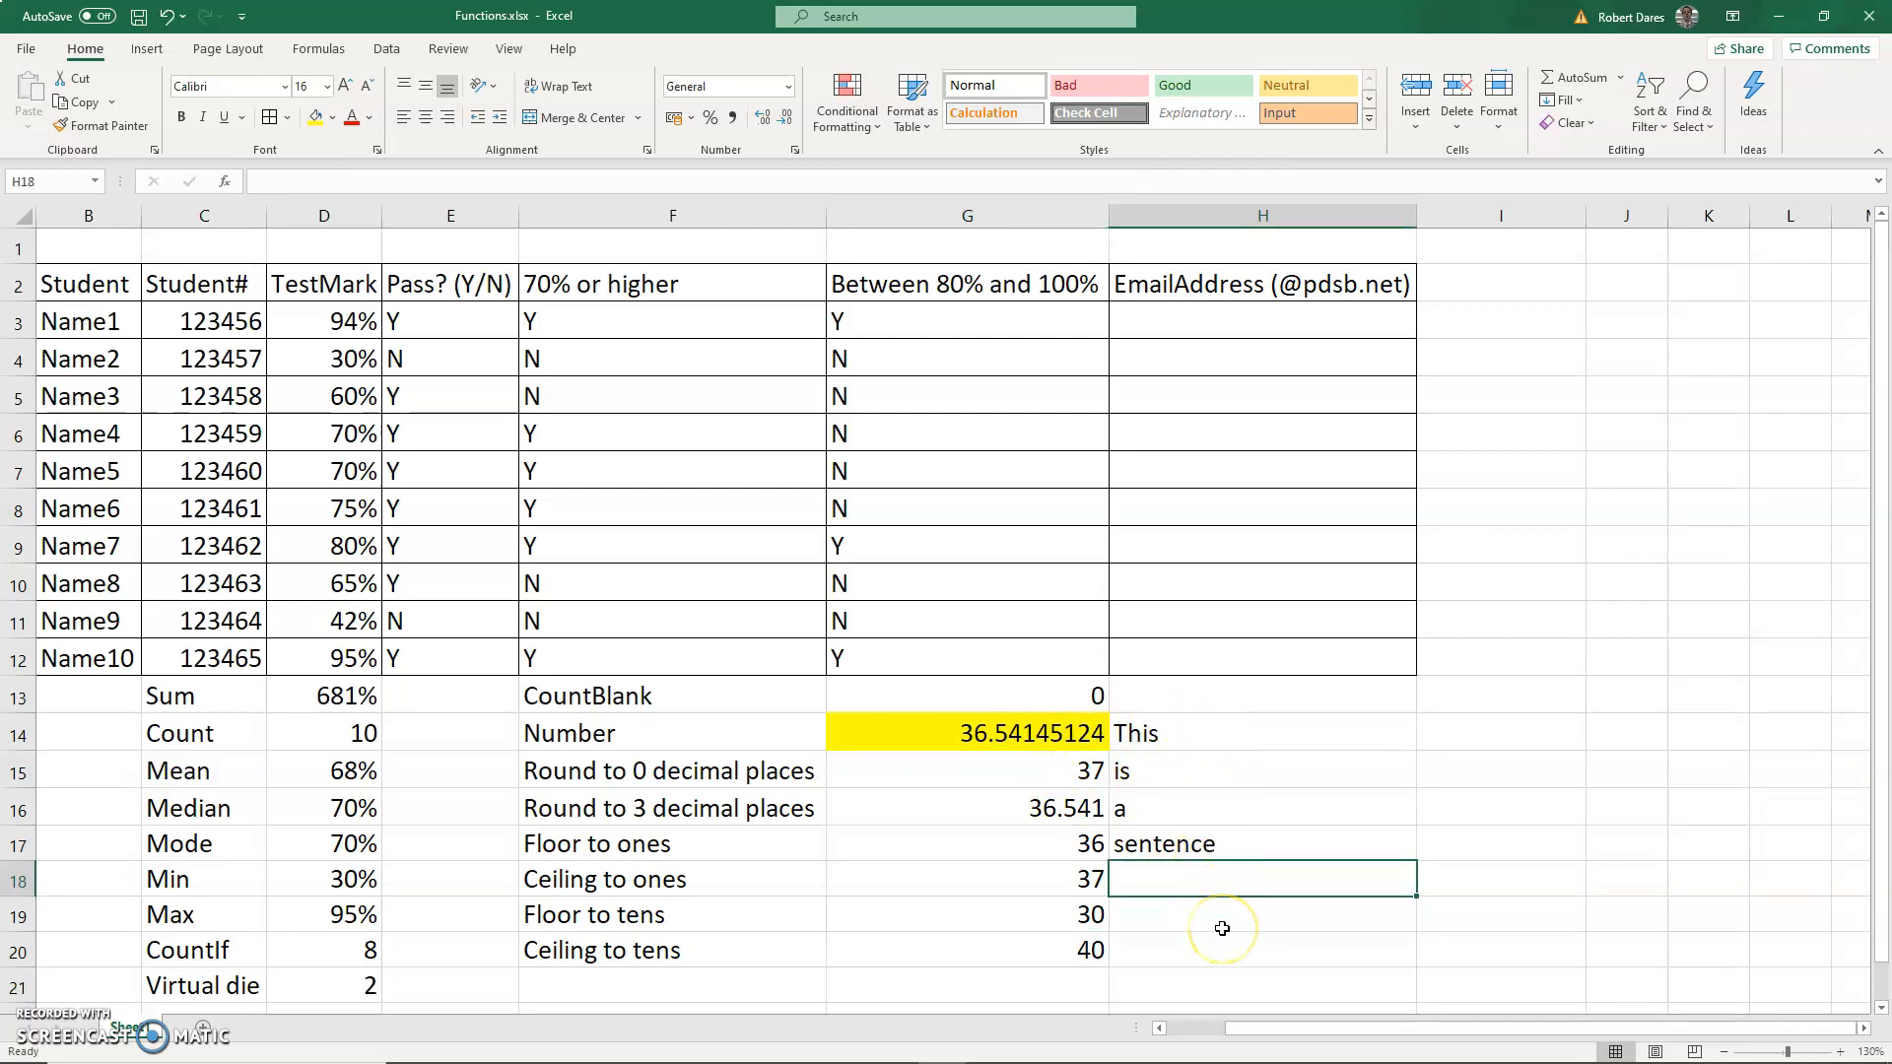
text(=)
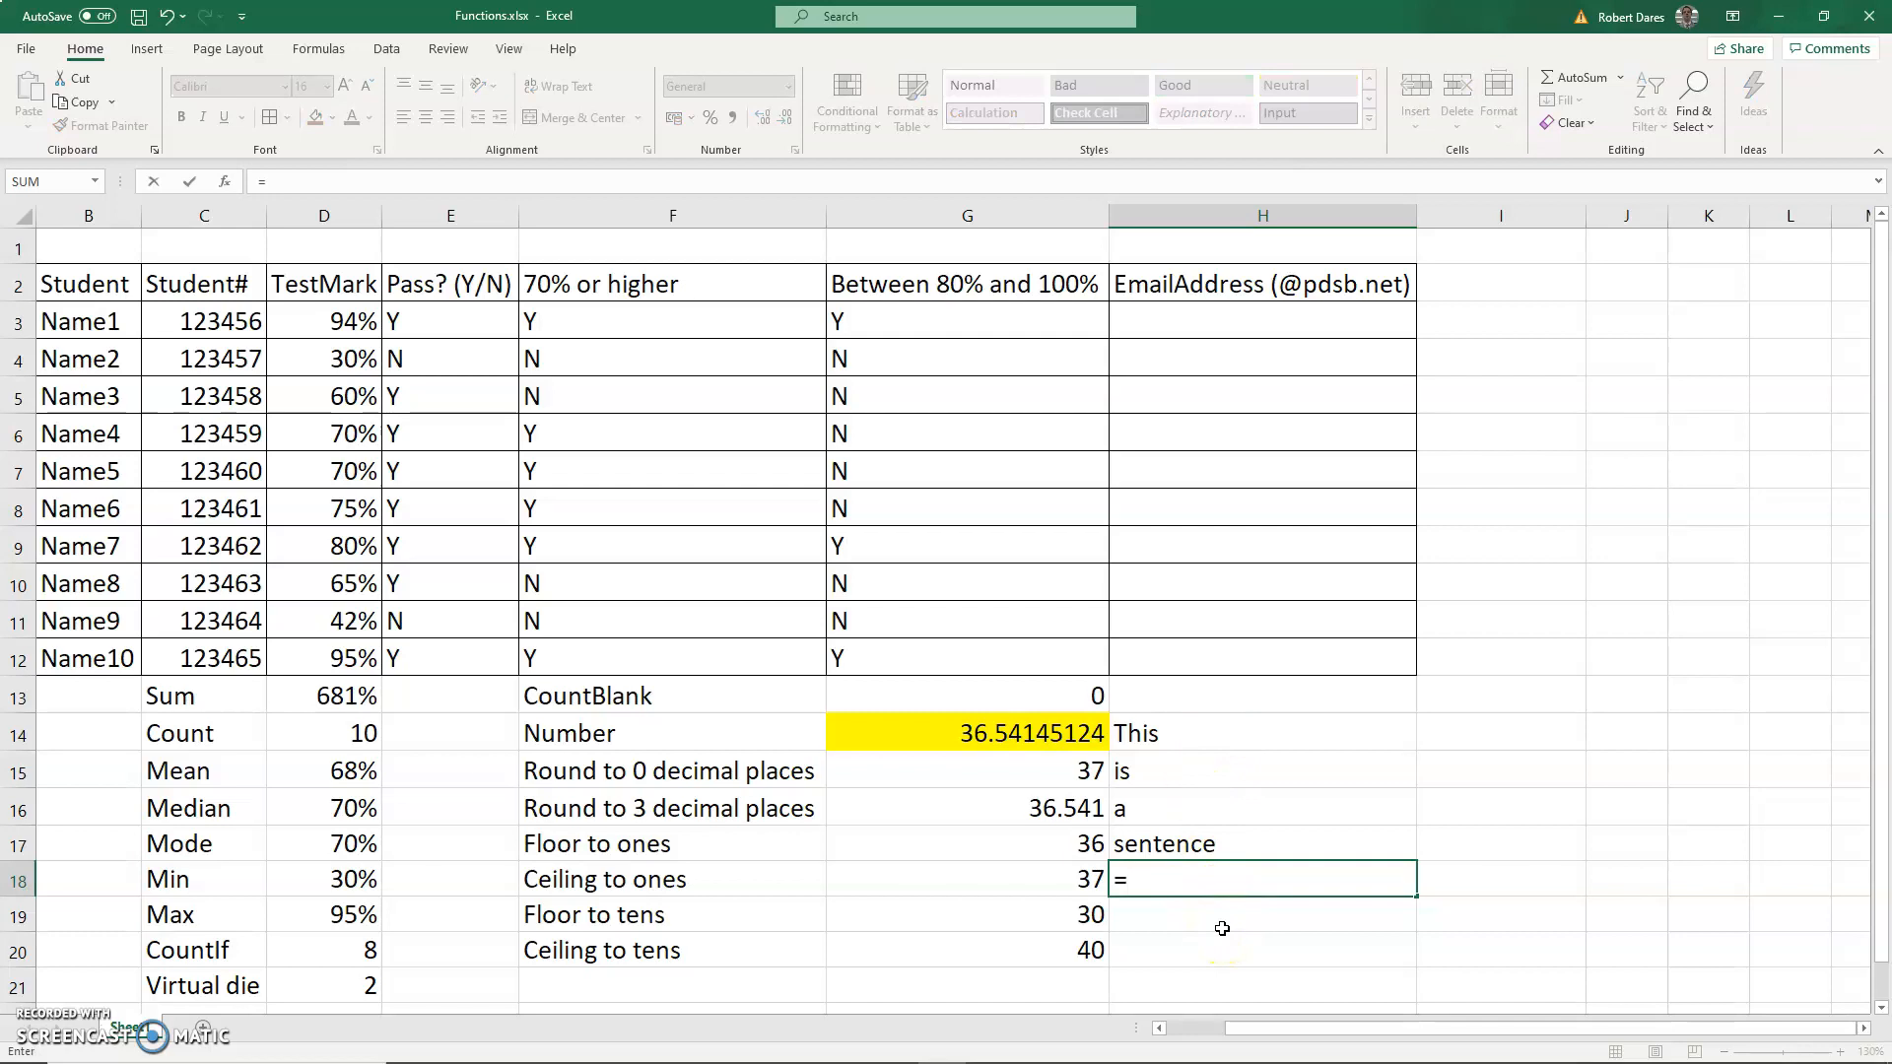
text(conca)
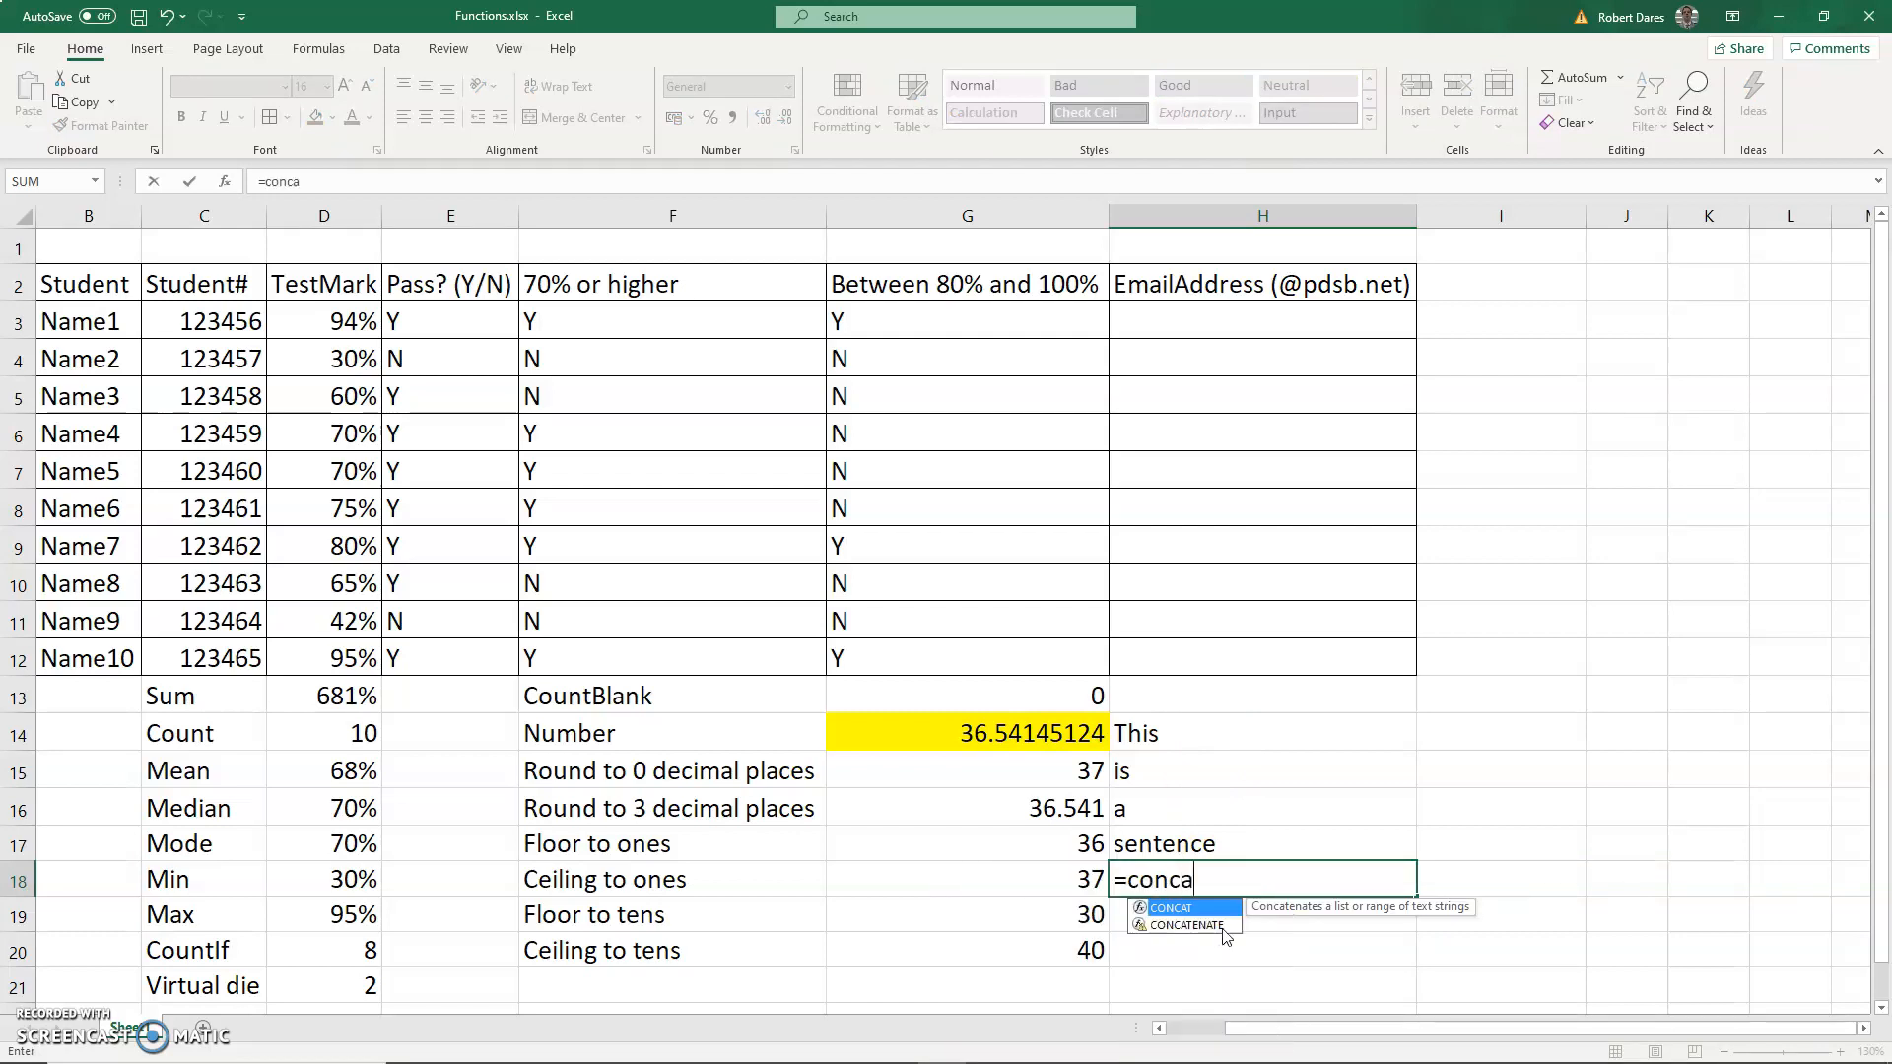
click(1224, 929)
double_click(1223, 928)
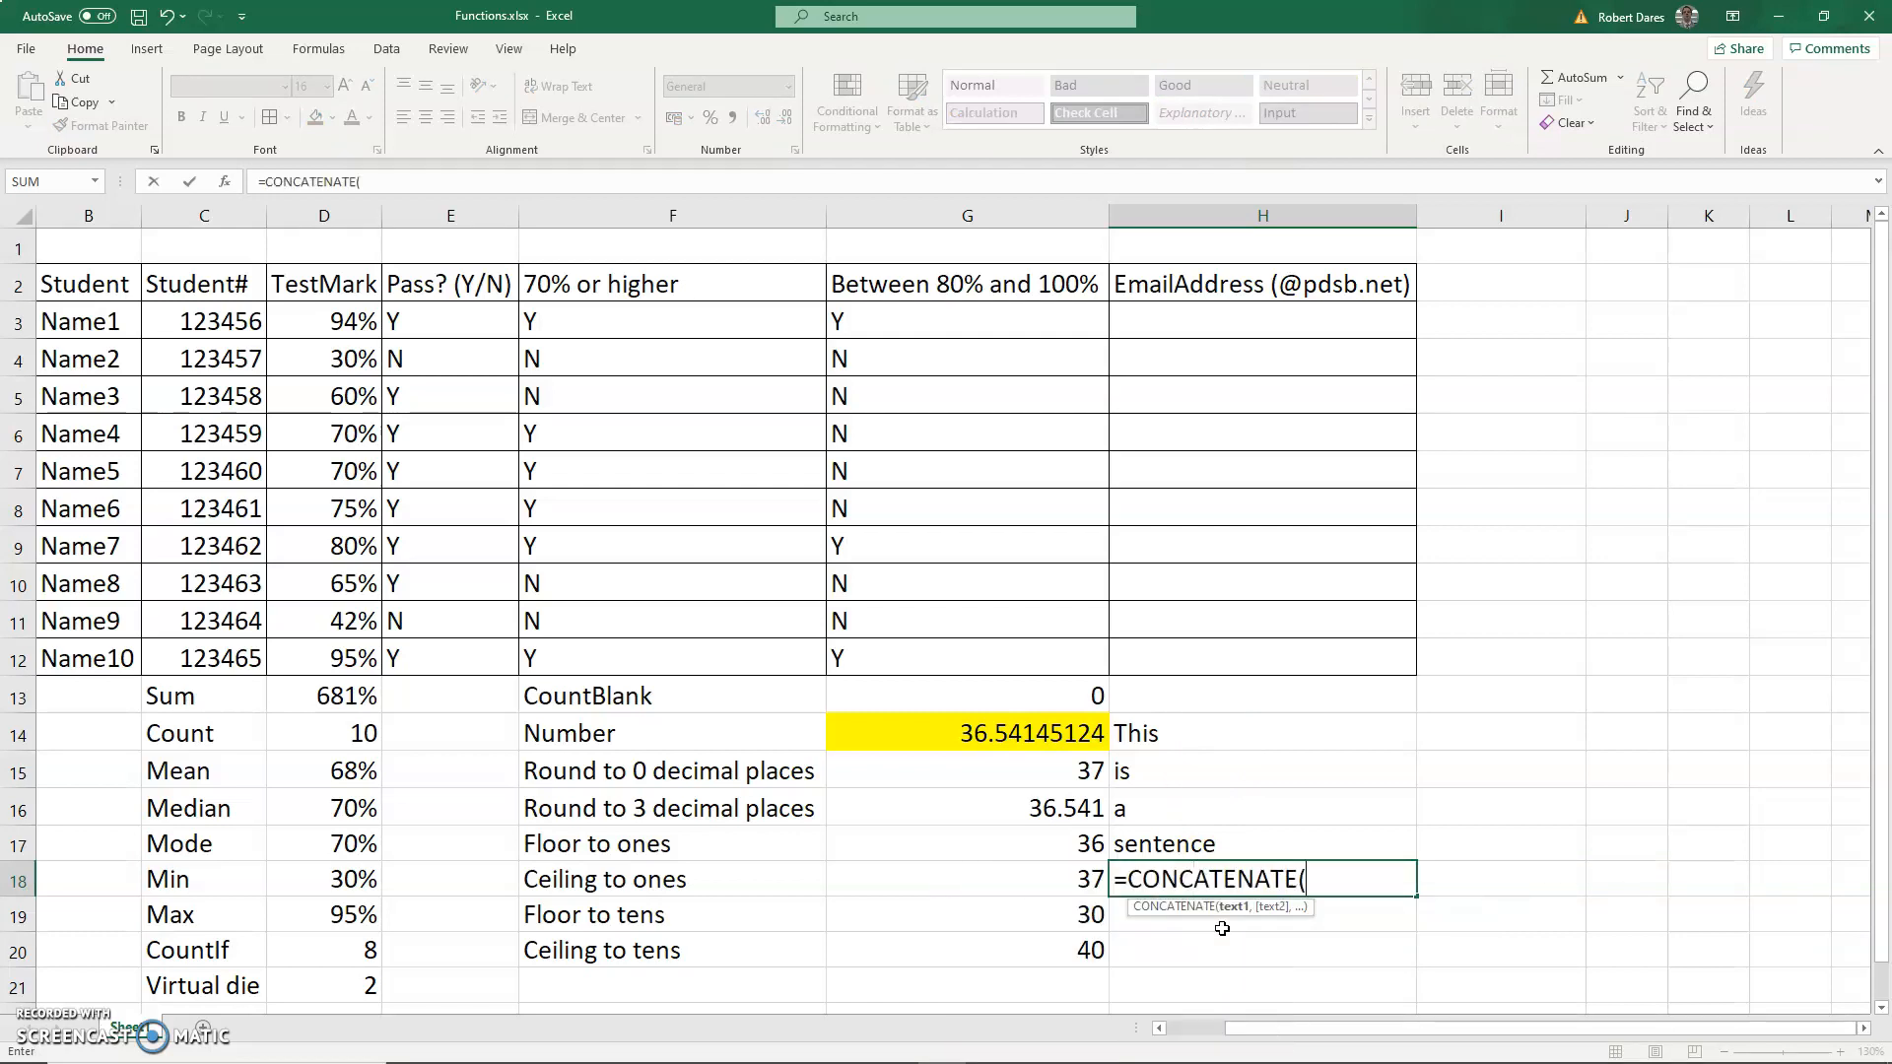
drag(1227, 835, 1205, 733)
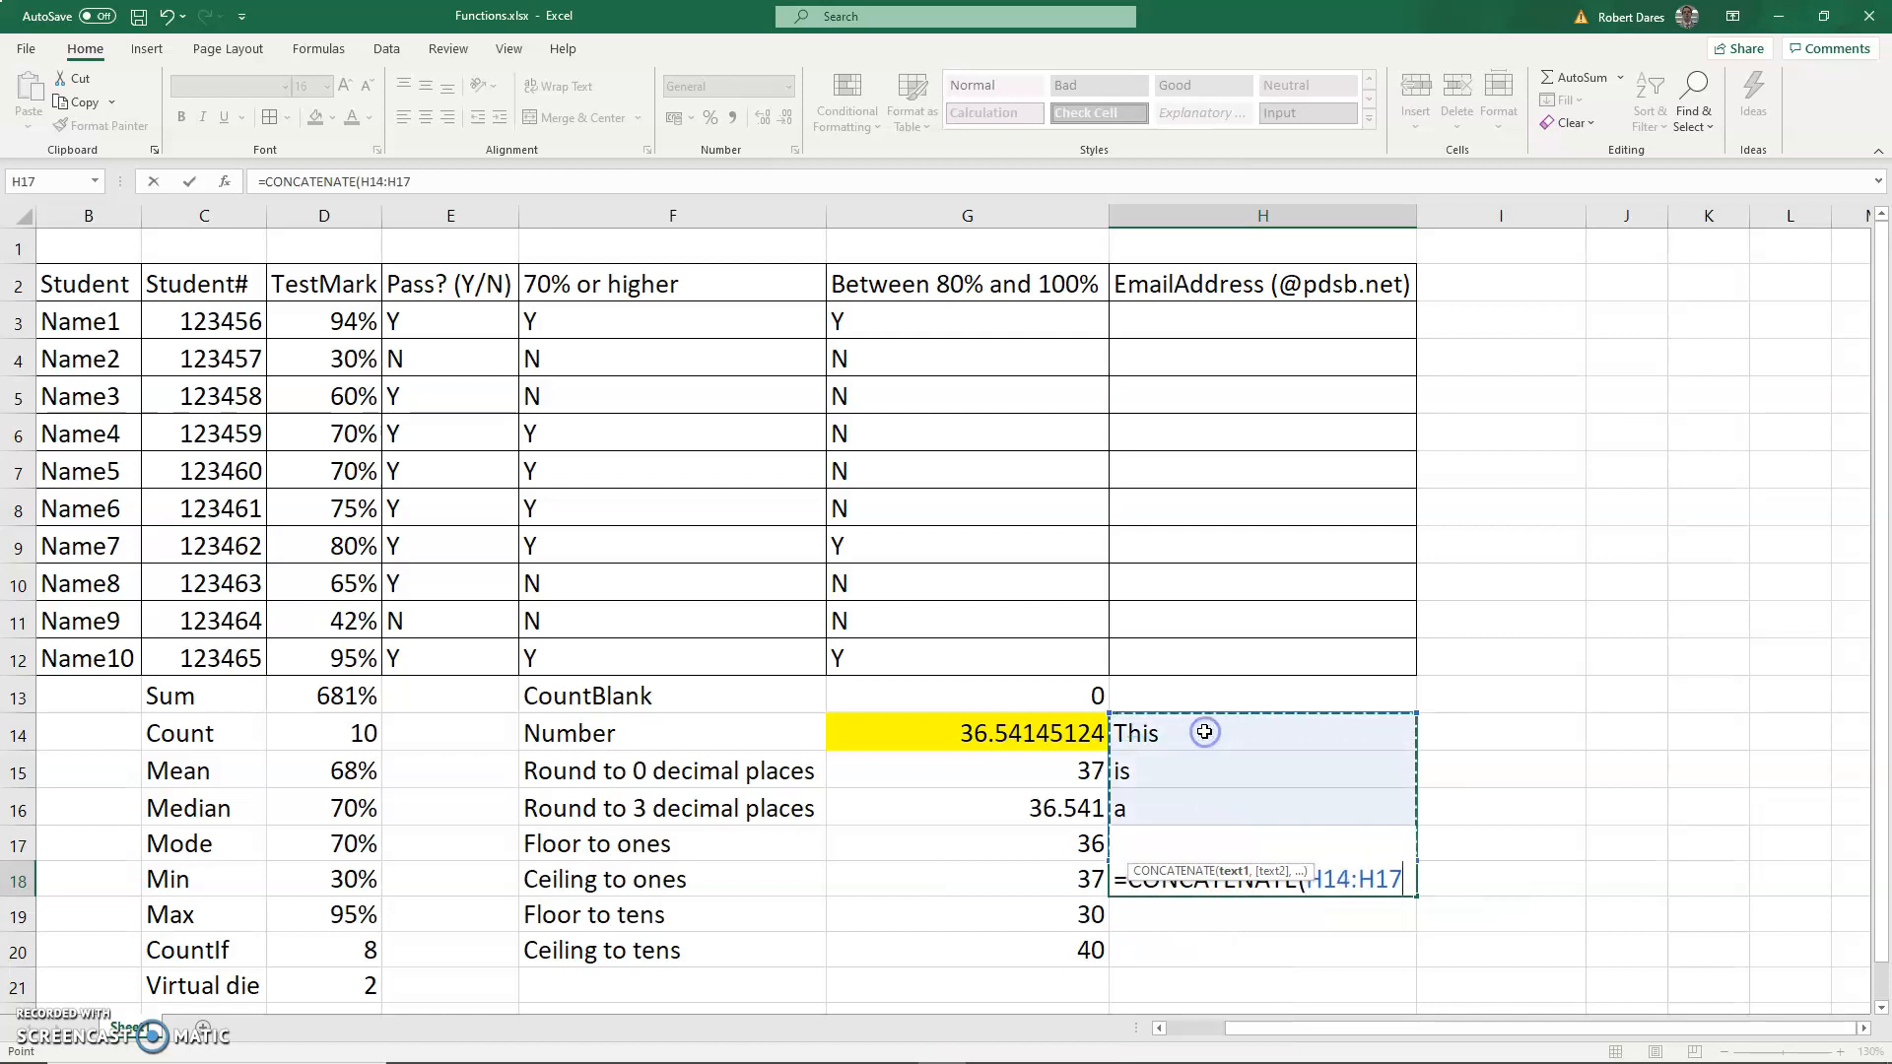
key(Return)
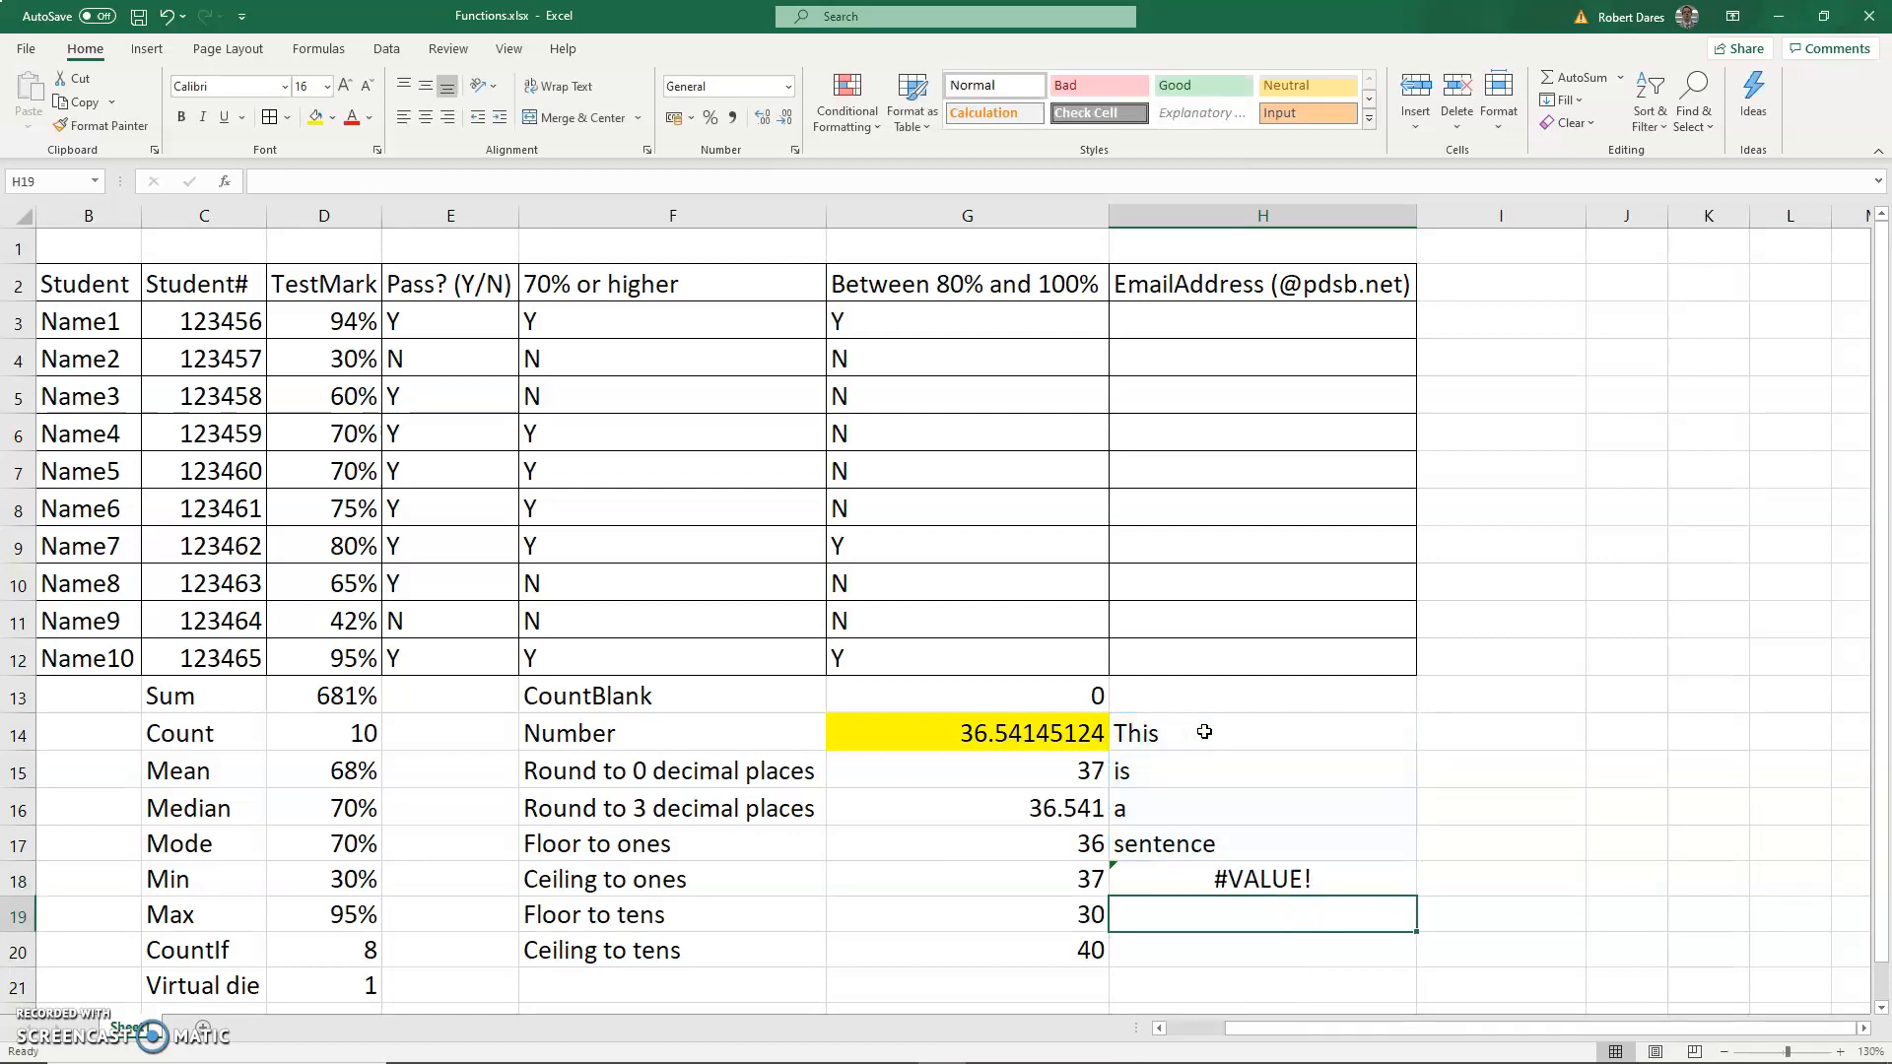
Replace the formula in H18 with =CONCAT(H14:H17) to join the four words without spaces
key(Up)
key(Delete)
text(=conc)
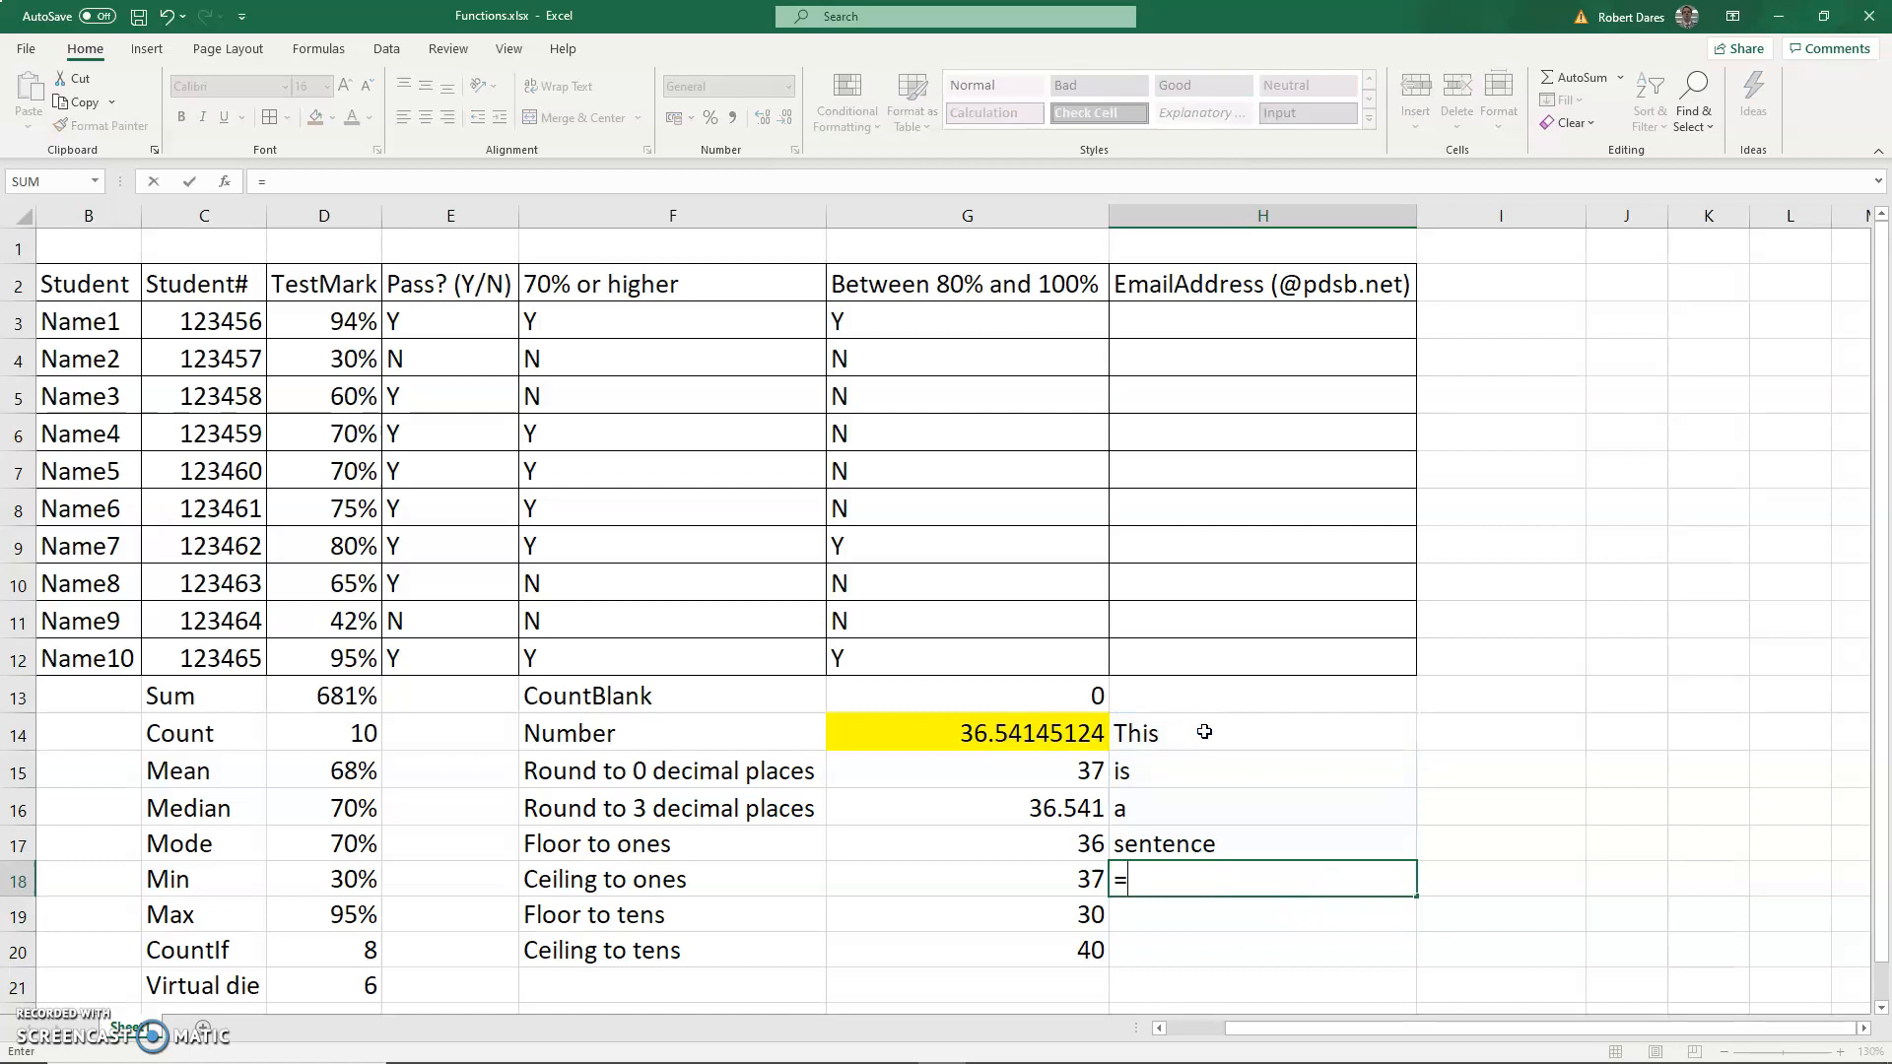
key(Tab)
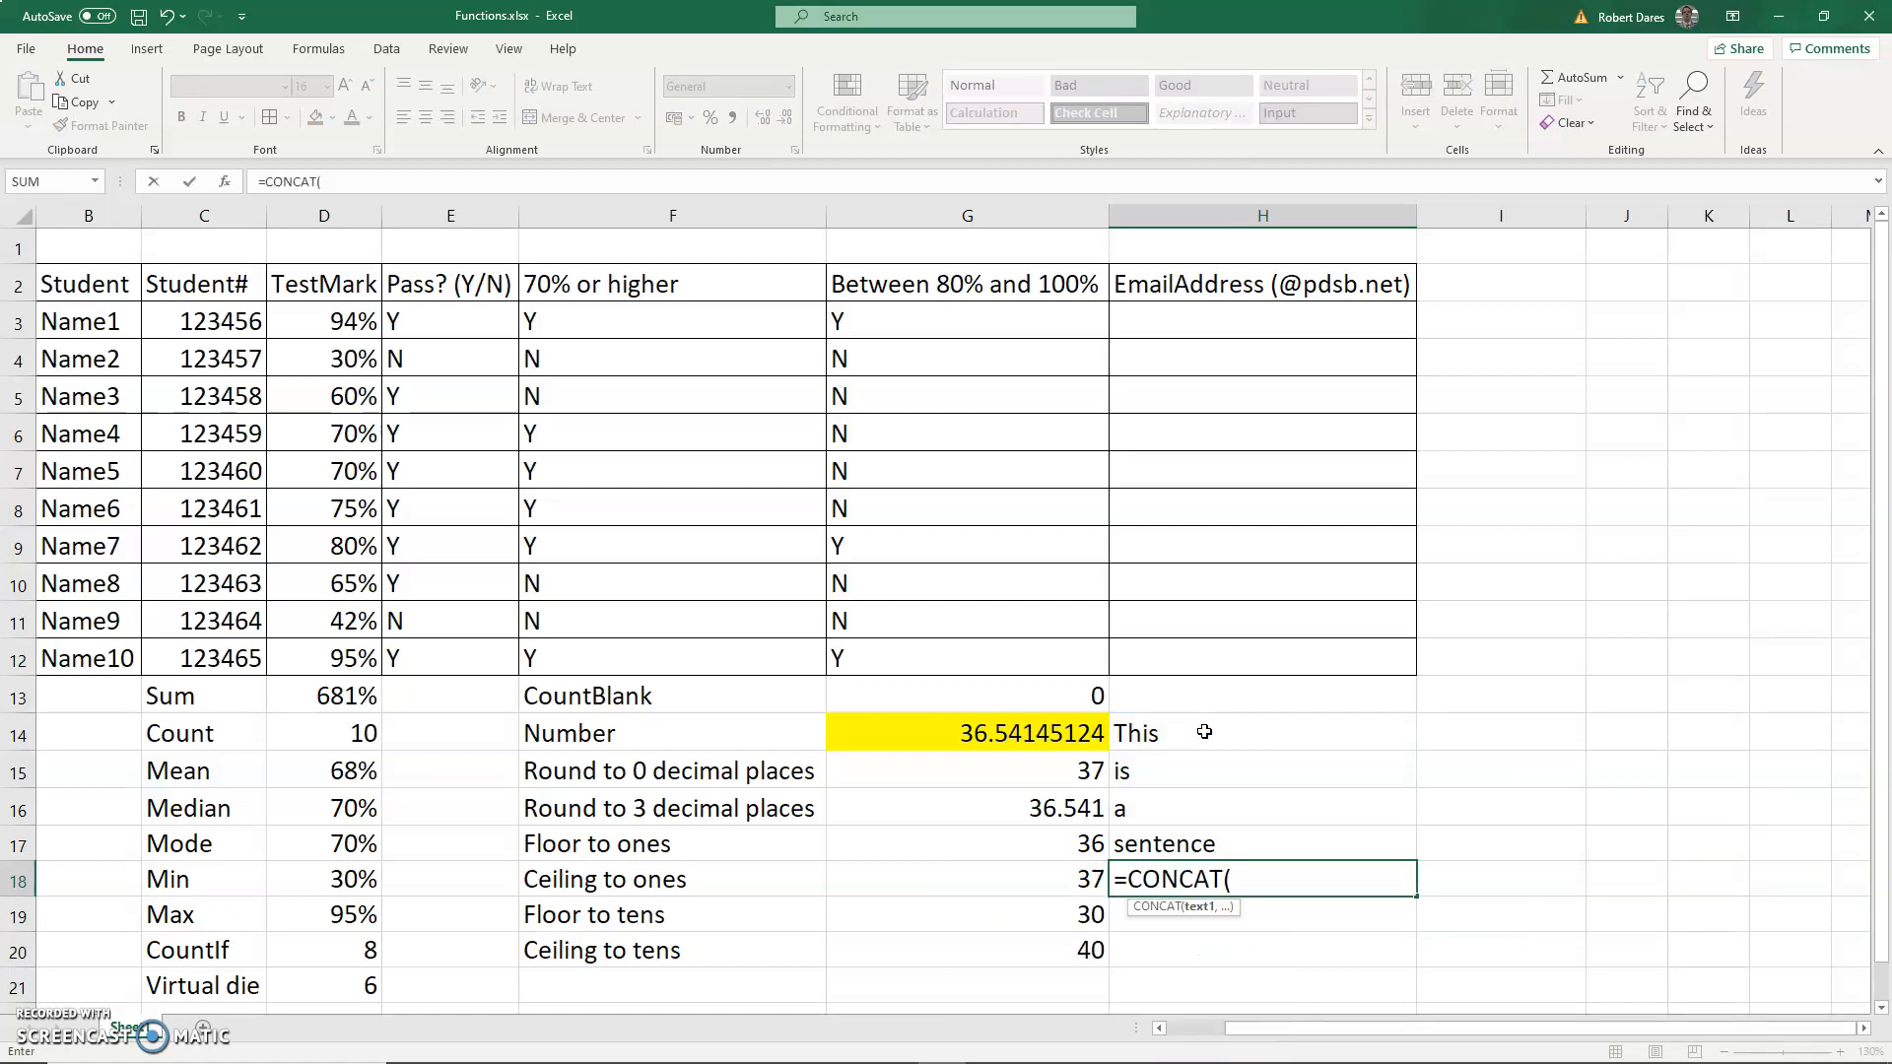
drag(1223, 845, 1173, 739)
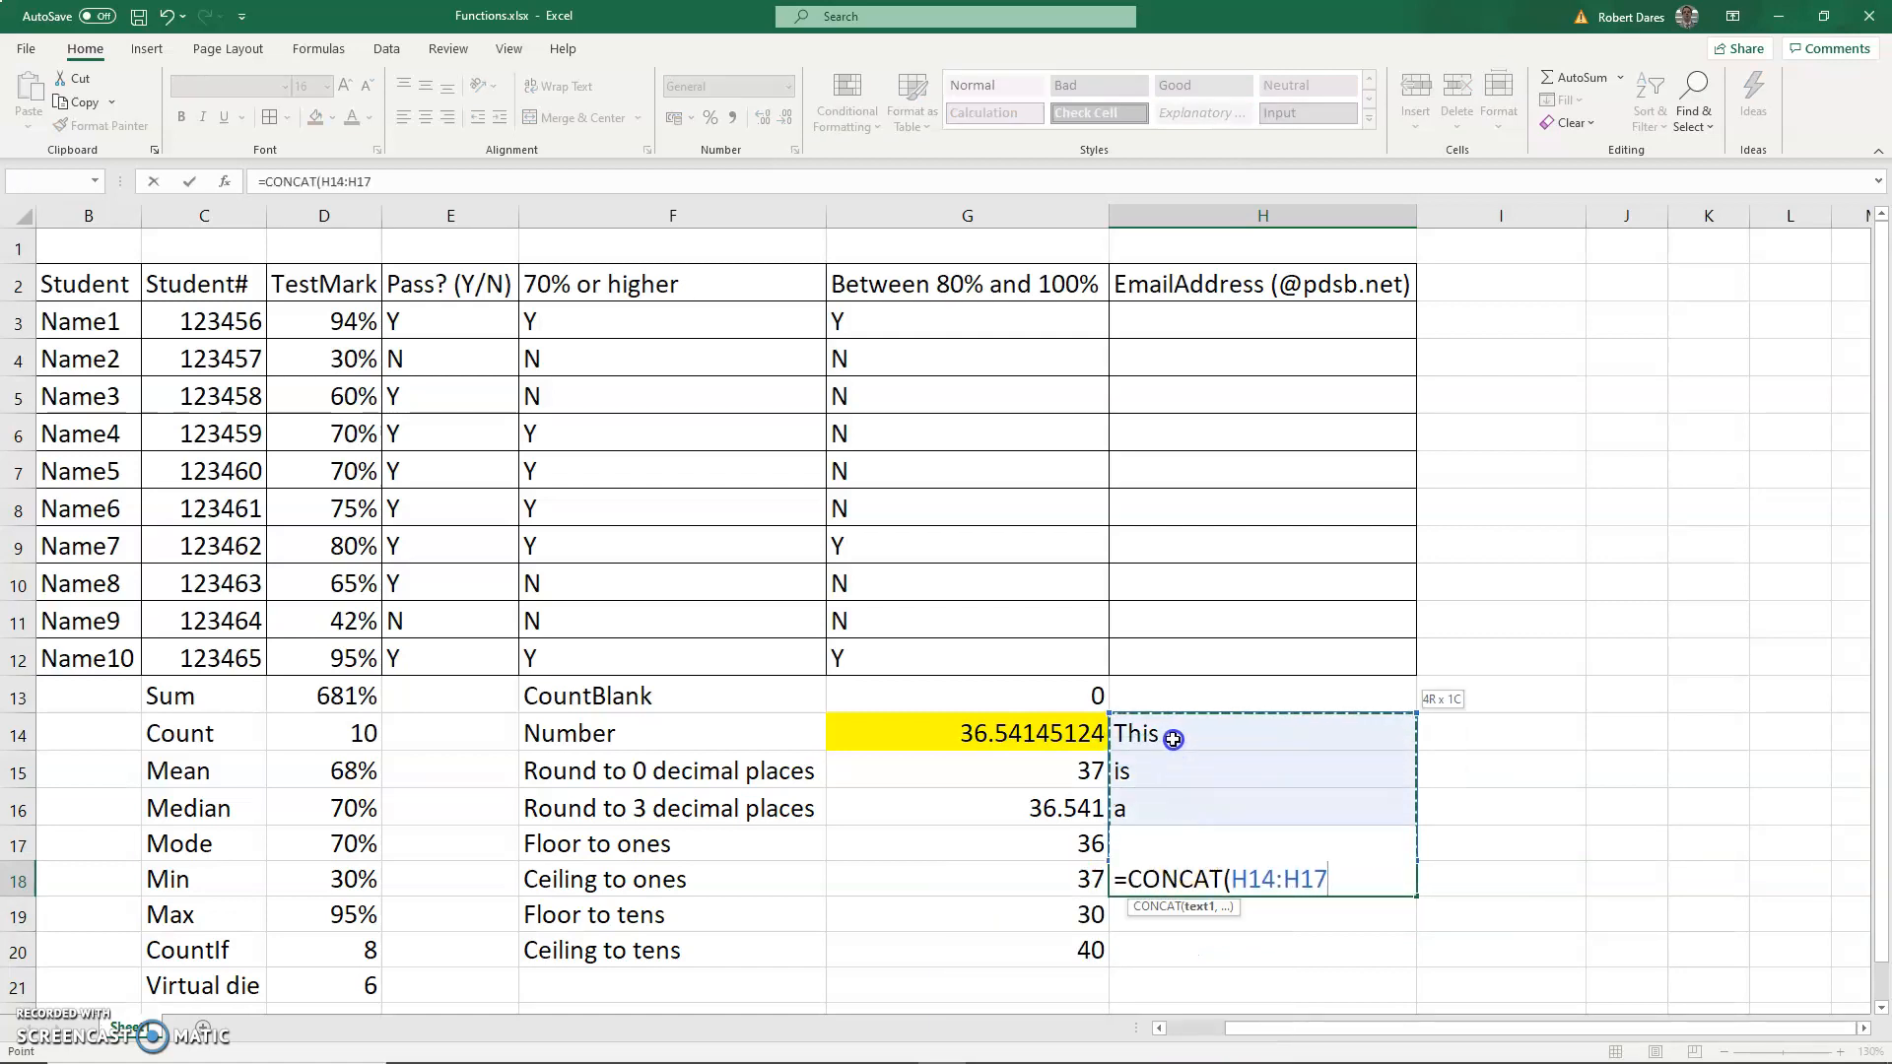
text())
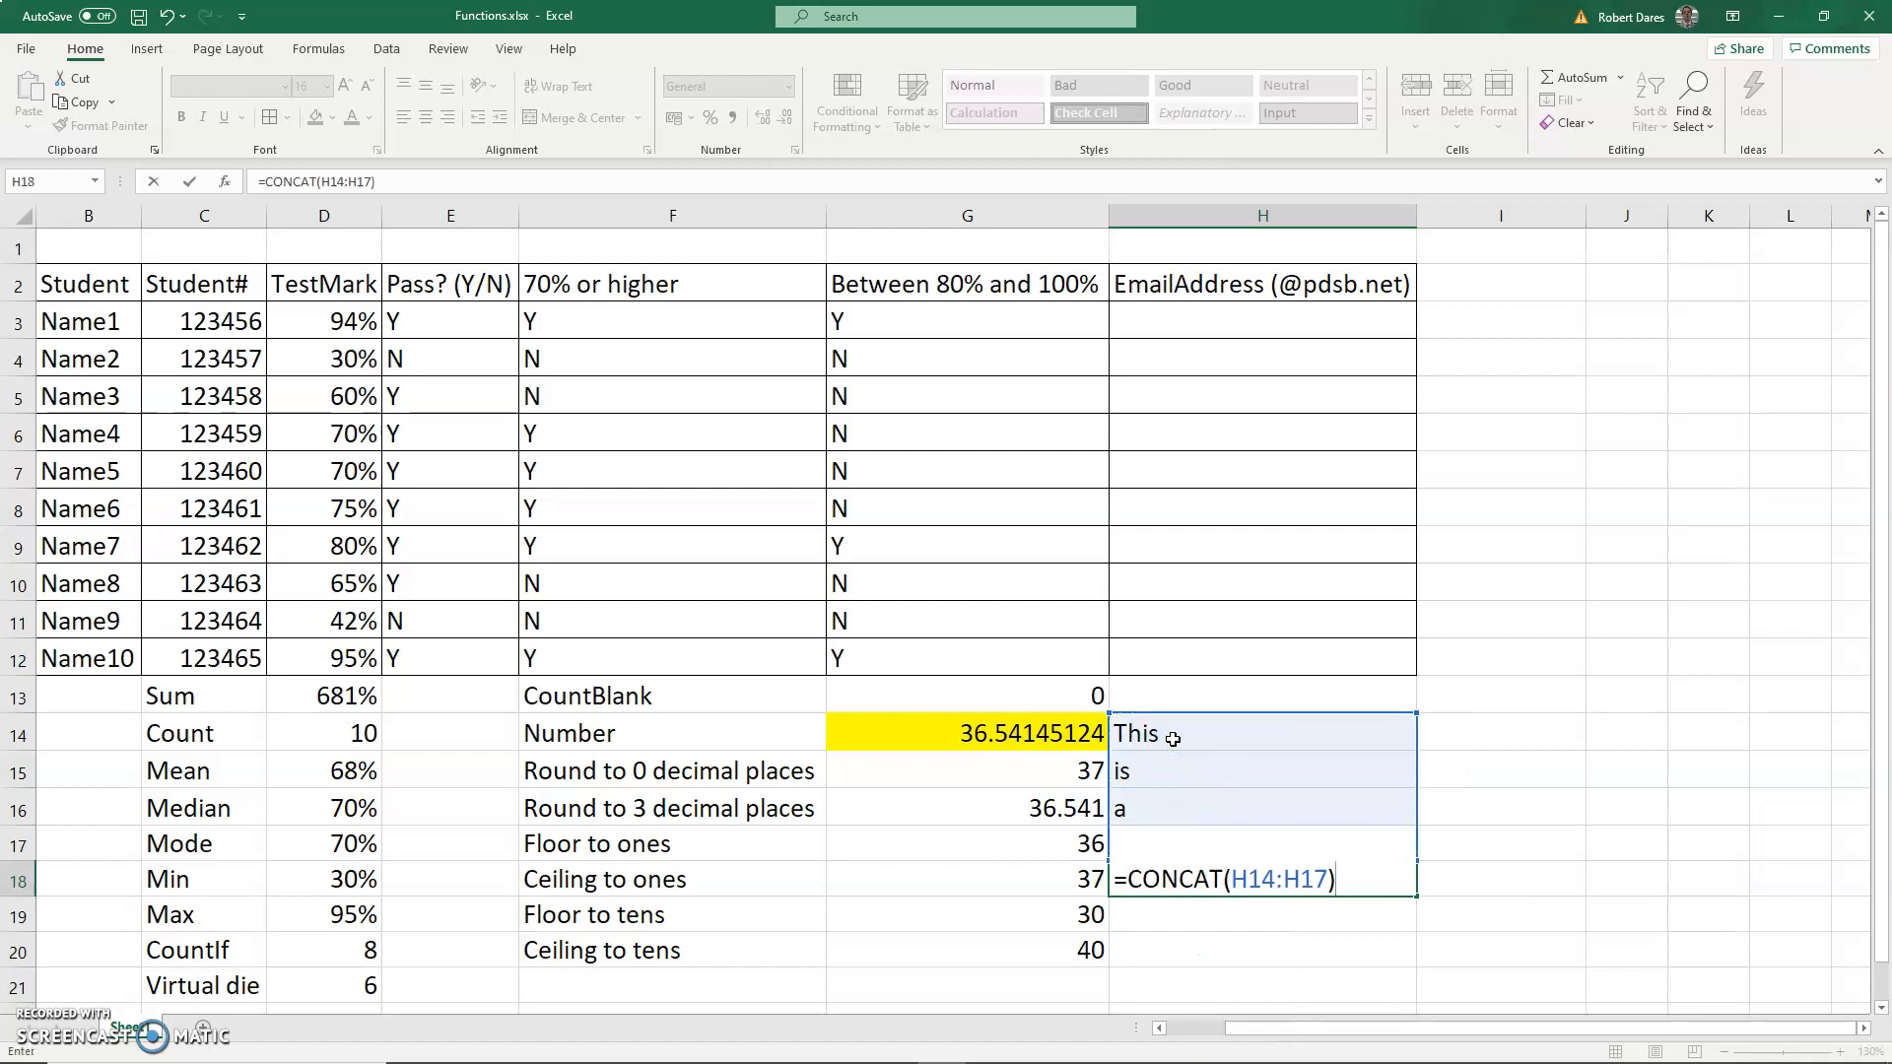
key(Return)
key(Up)
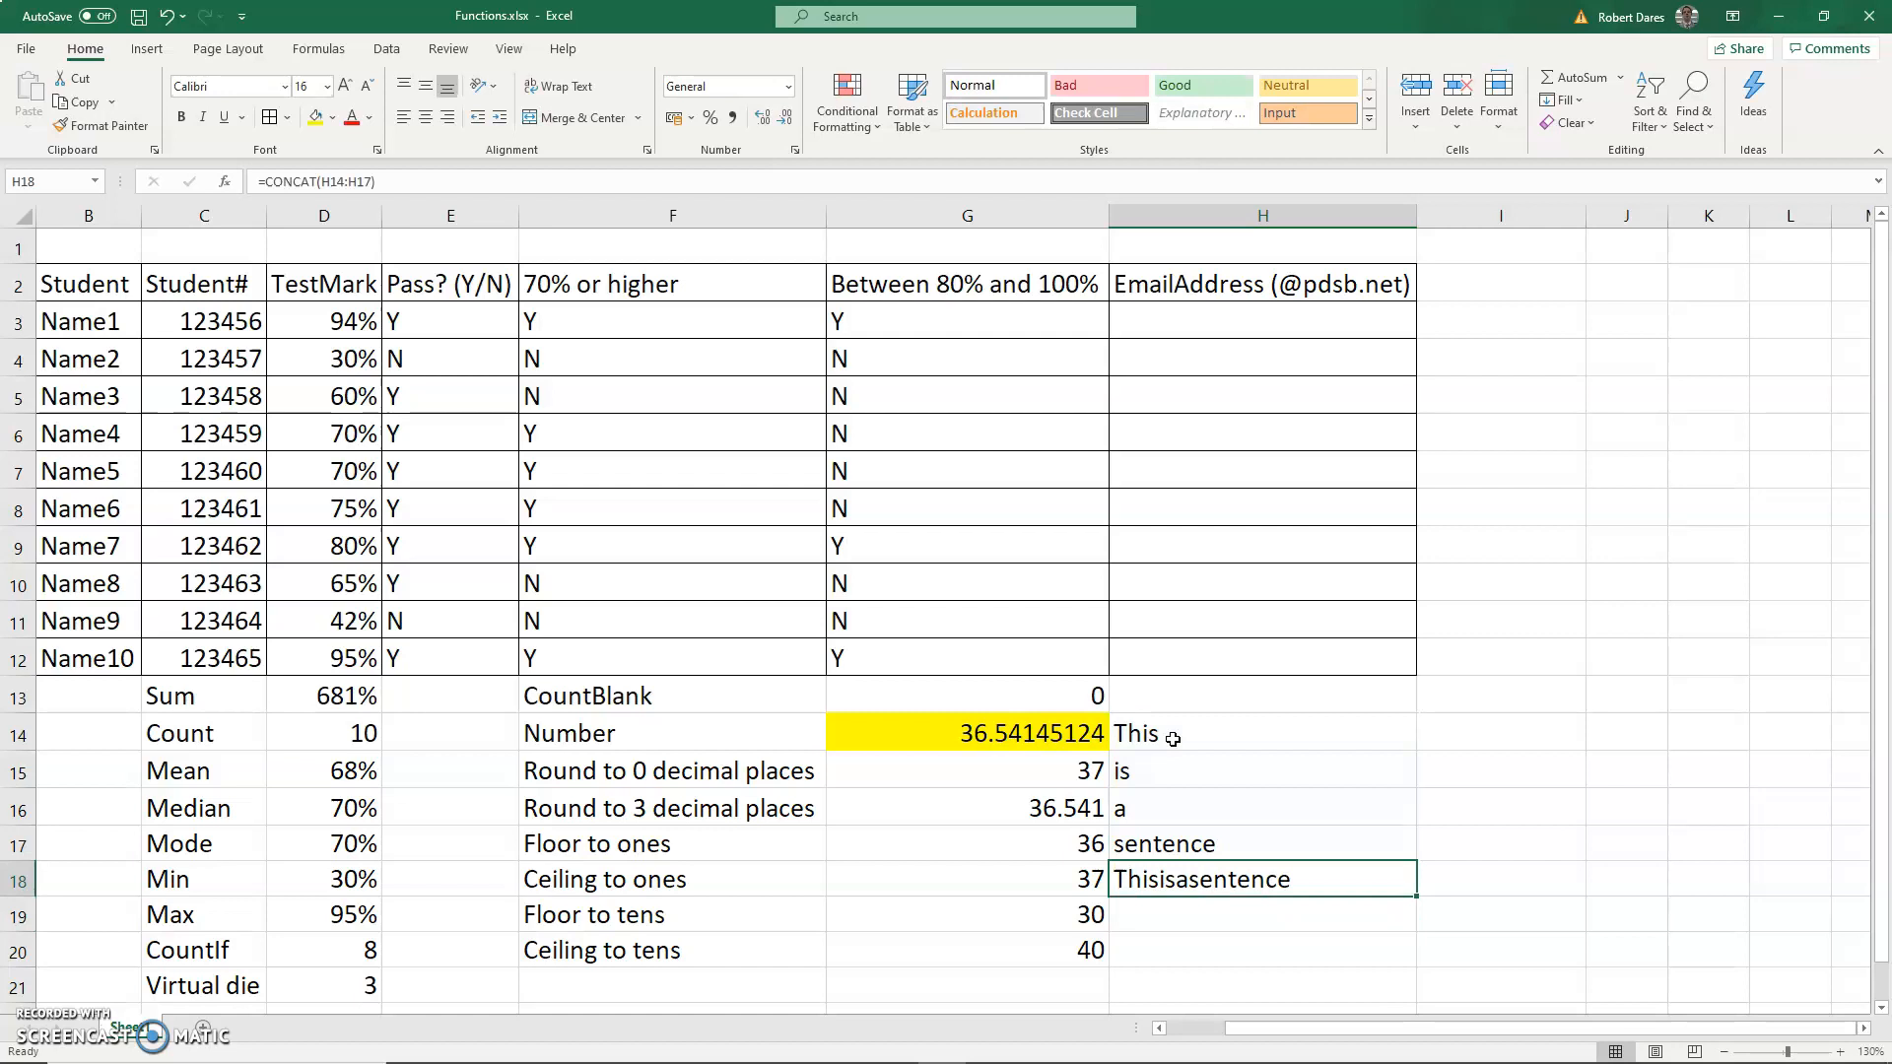
Replace the formula in H18 with =CONCATENATE(H14," ",H15, " ",H16, " ",H17) to join the words with spaces between them
key(Delete)
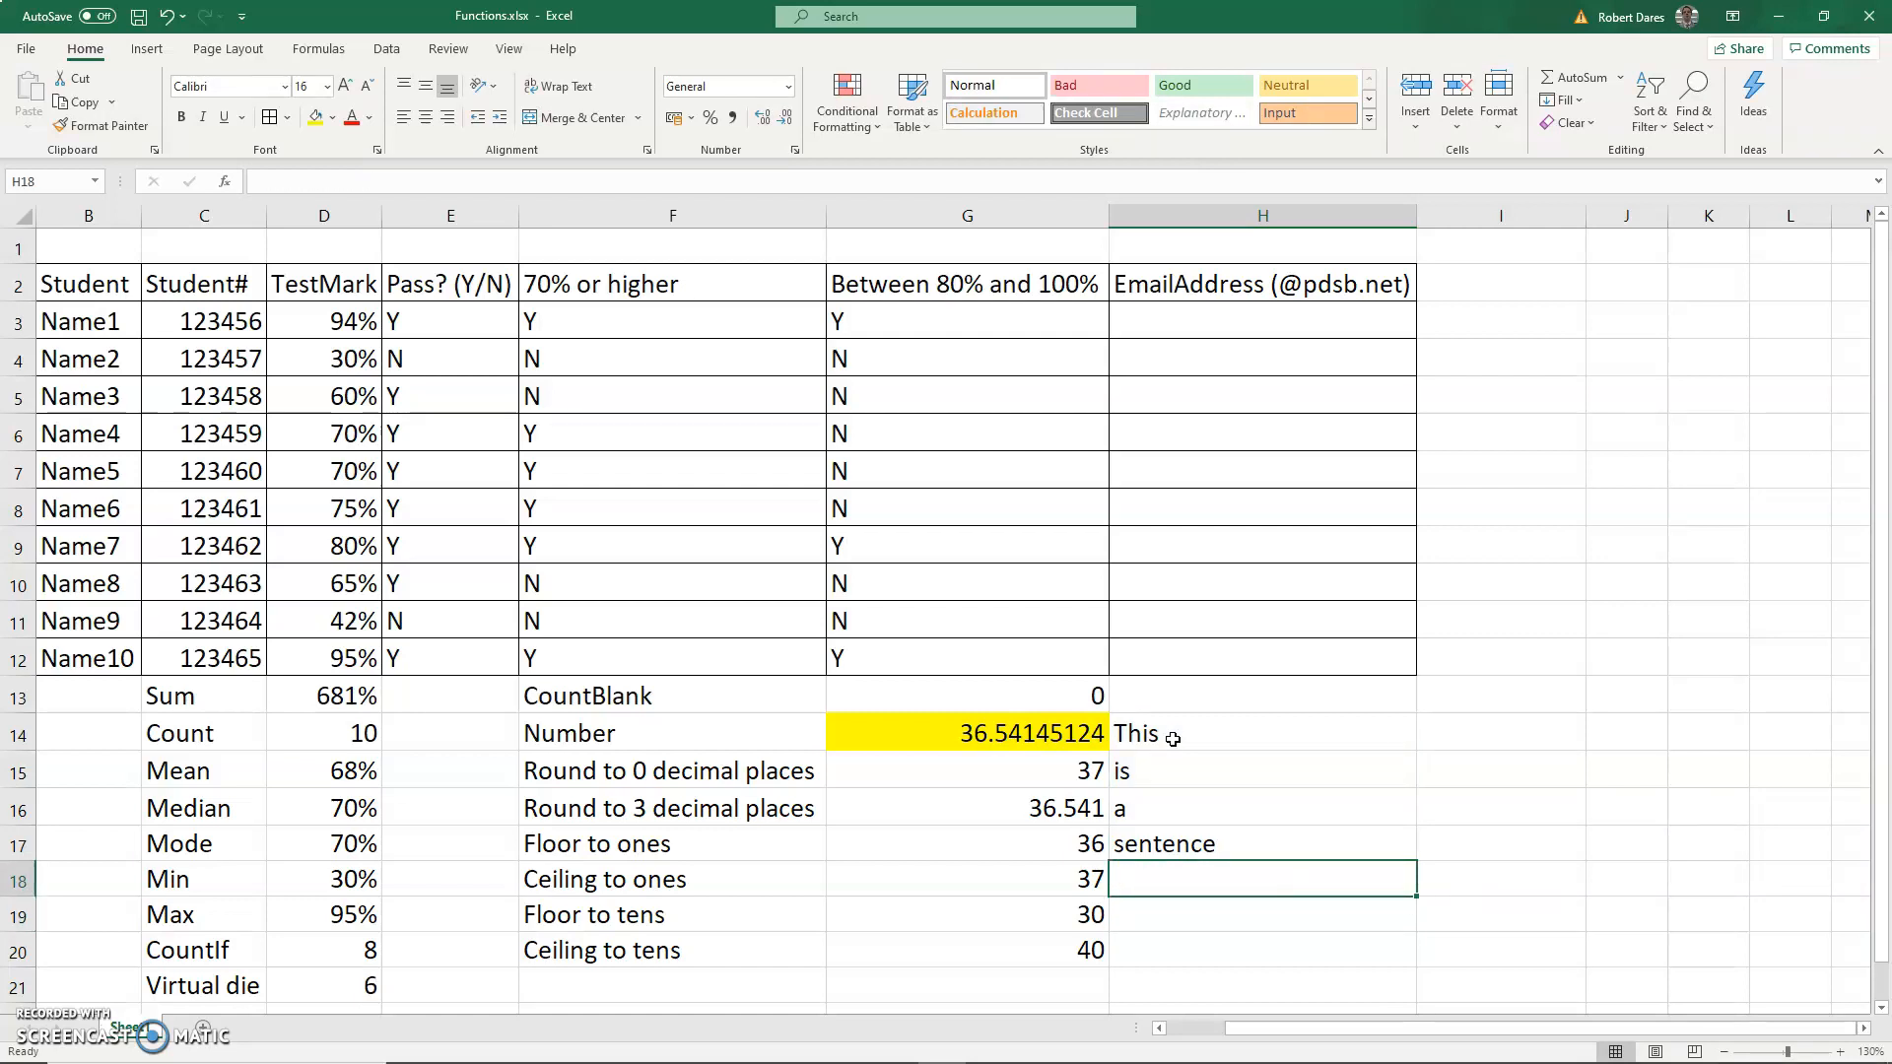
text(=)
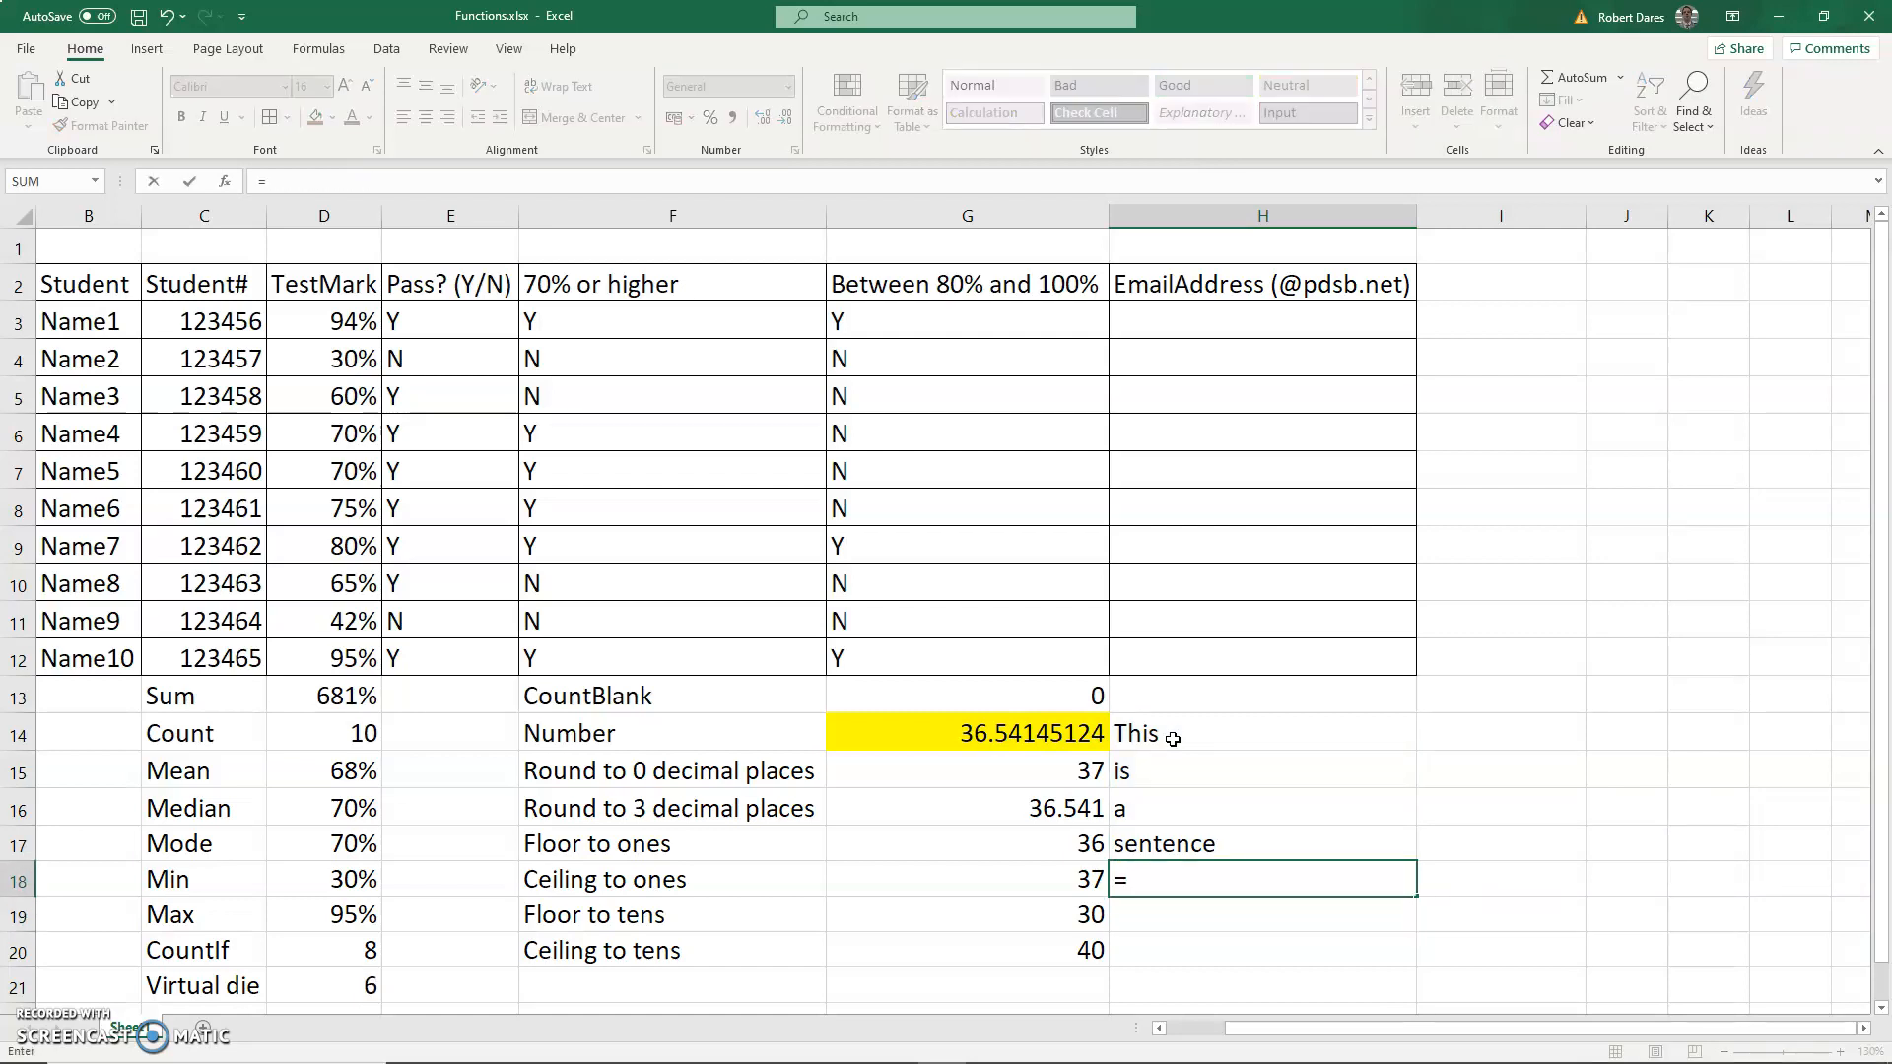
text(conca)
key(Down)
key(Tab)
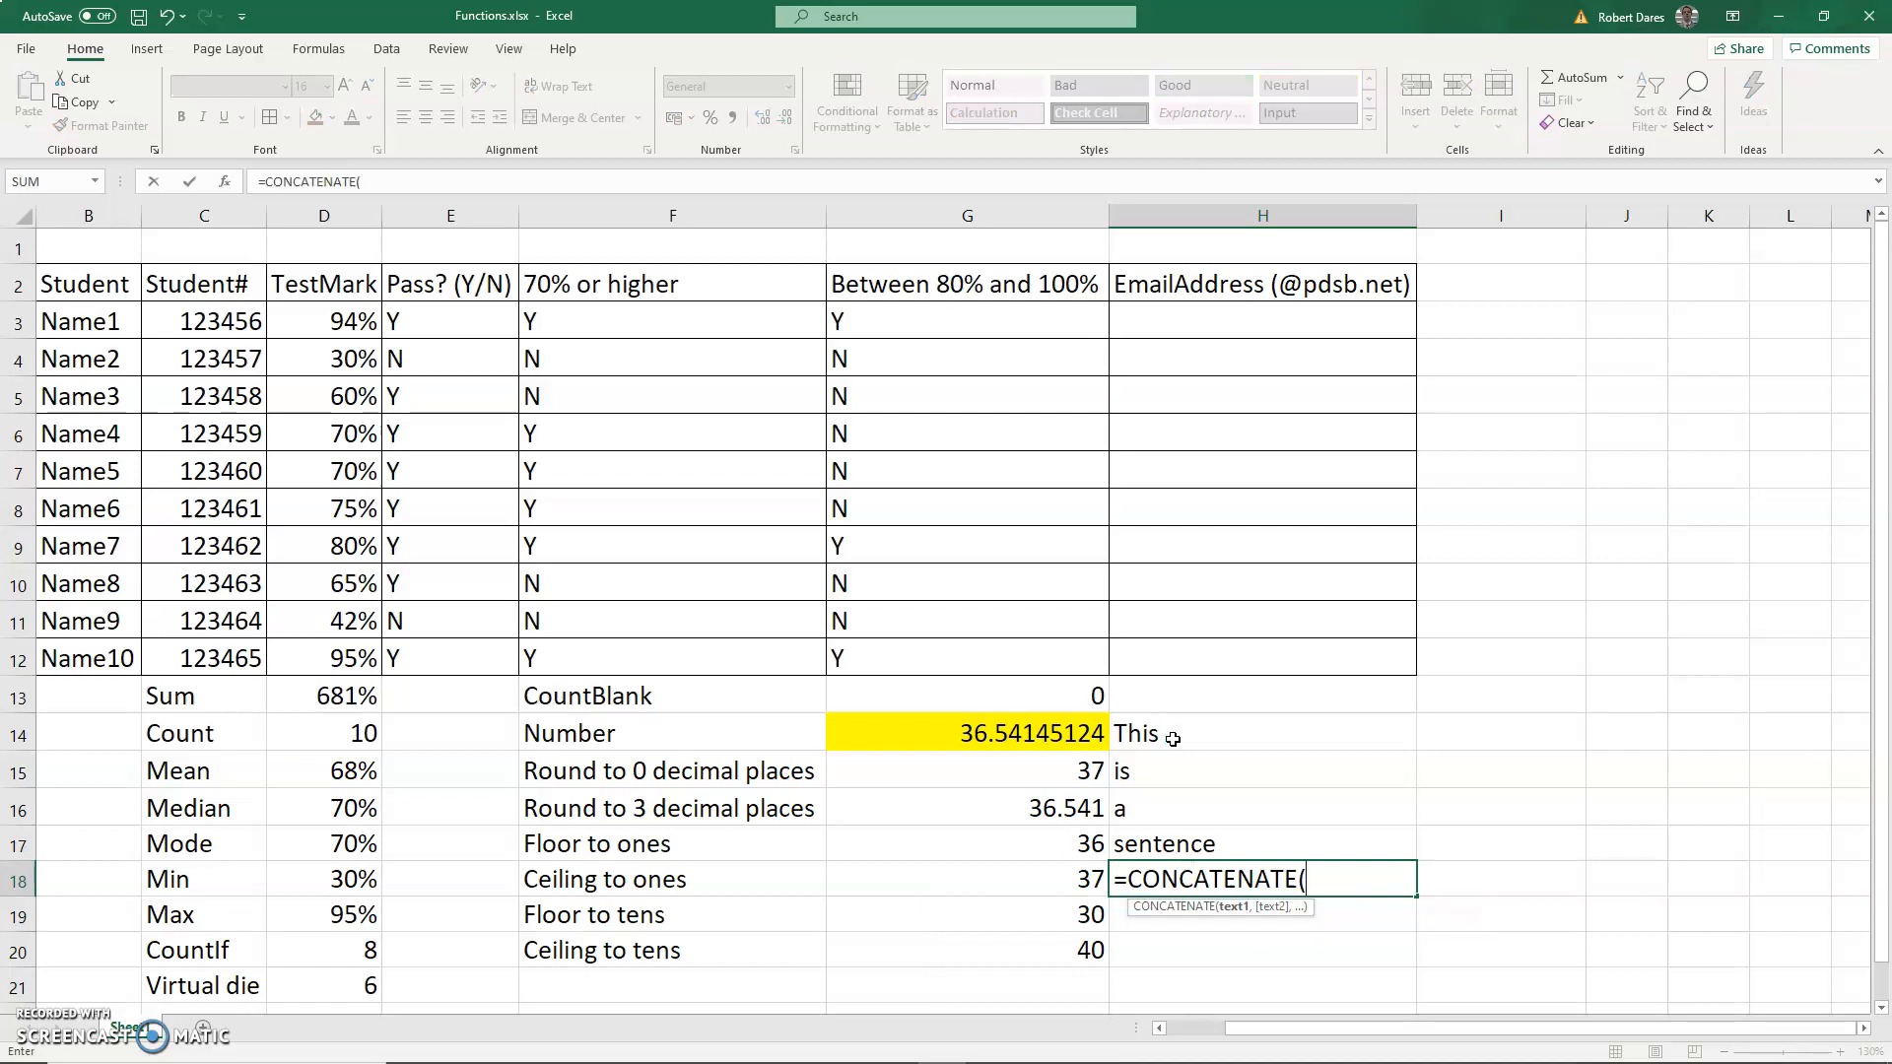
click(1173, 739)
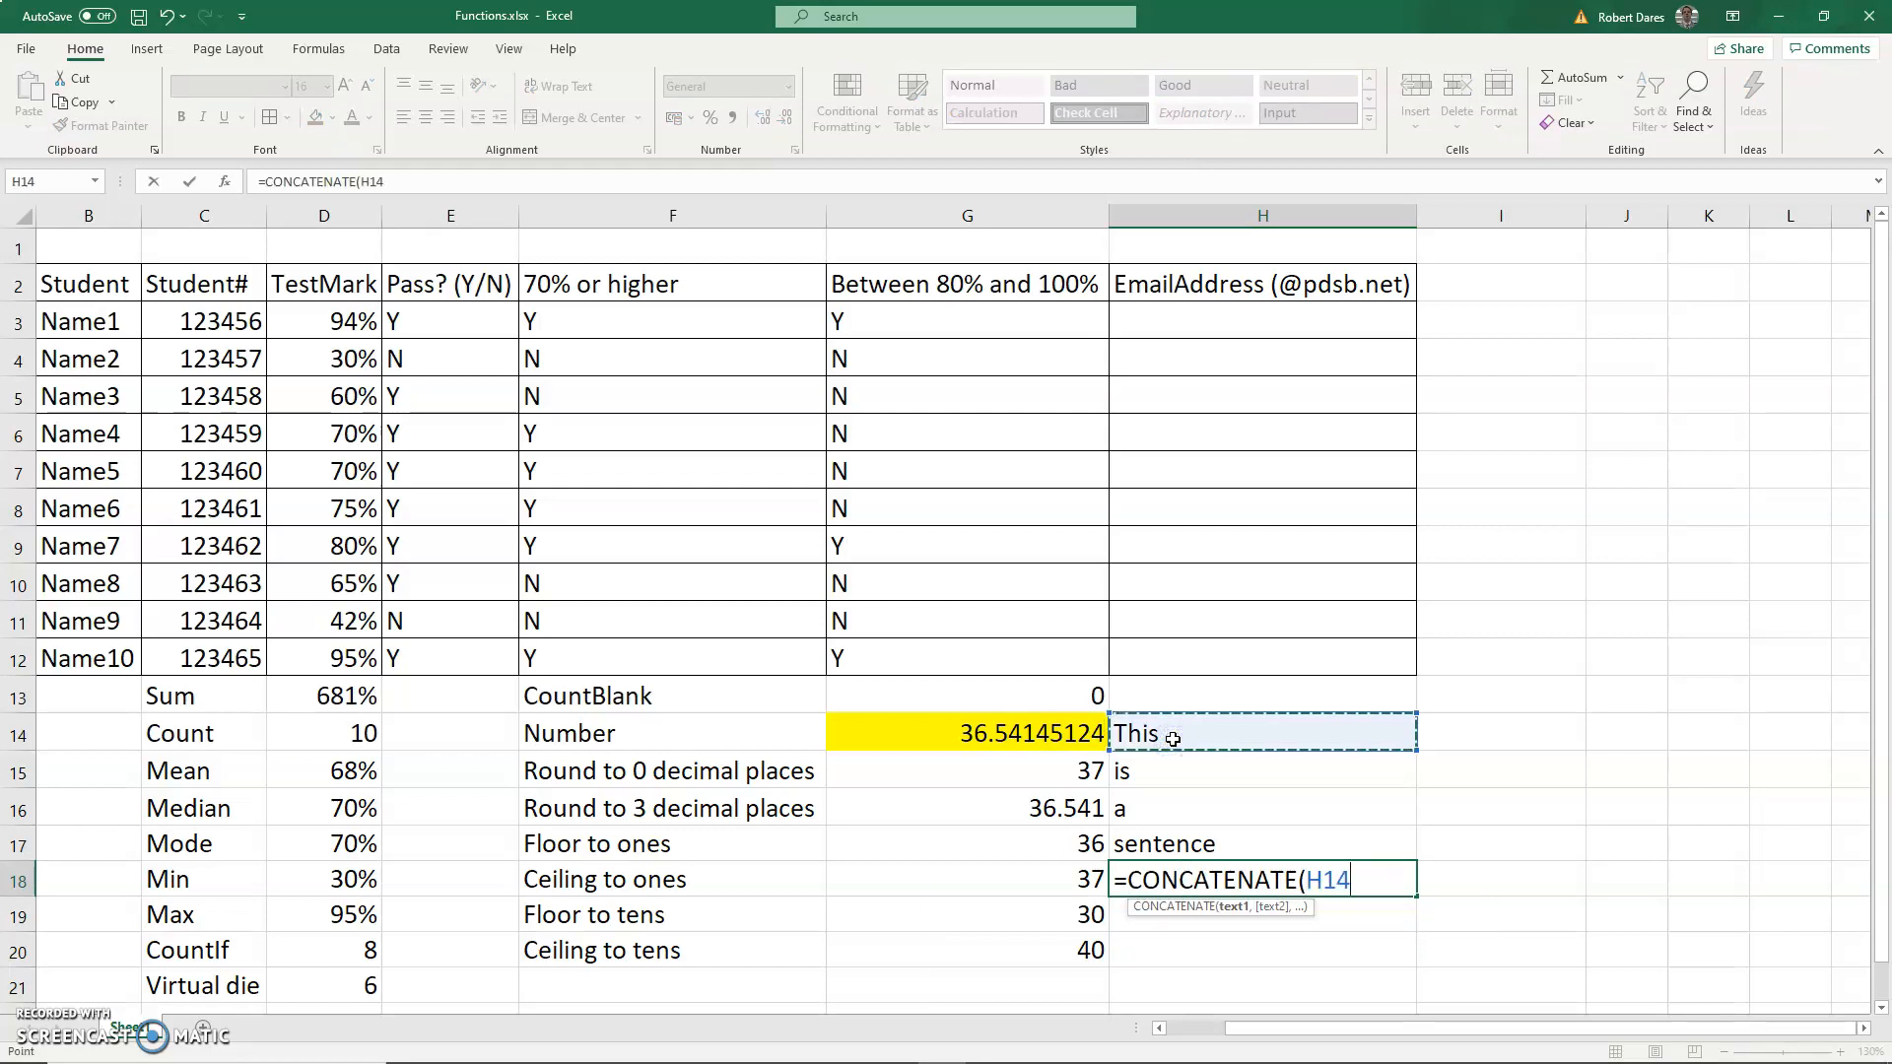
text(," ",)
click(1195, 769)
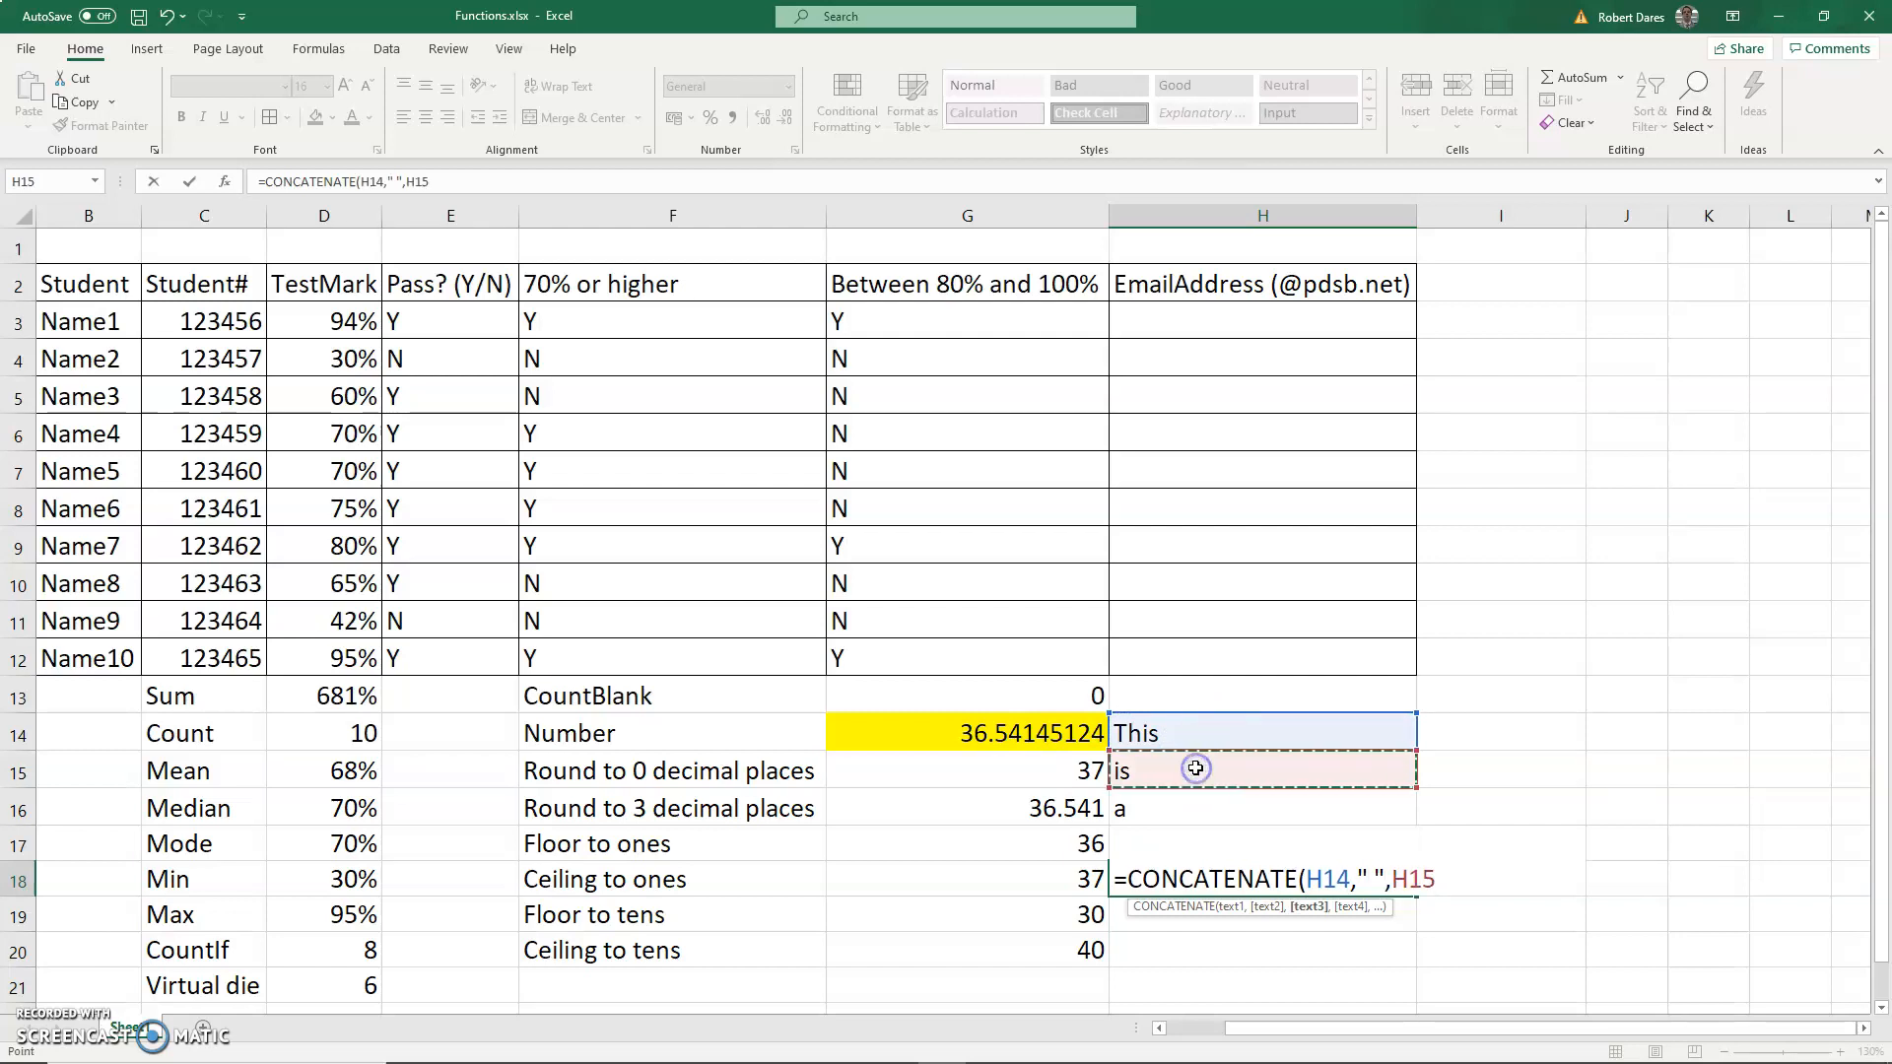
text(, " ",)
click(1208, 810)
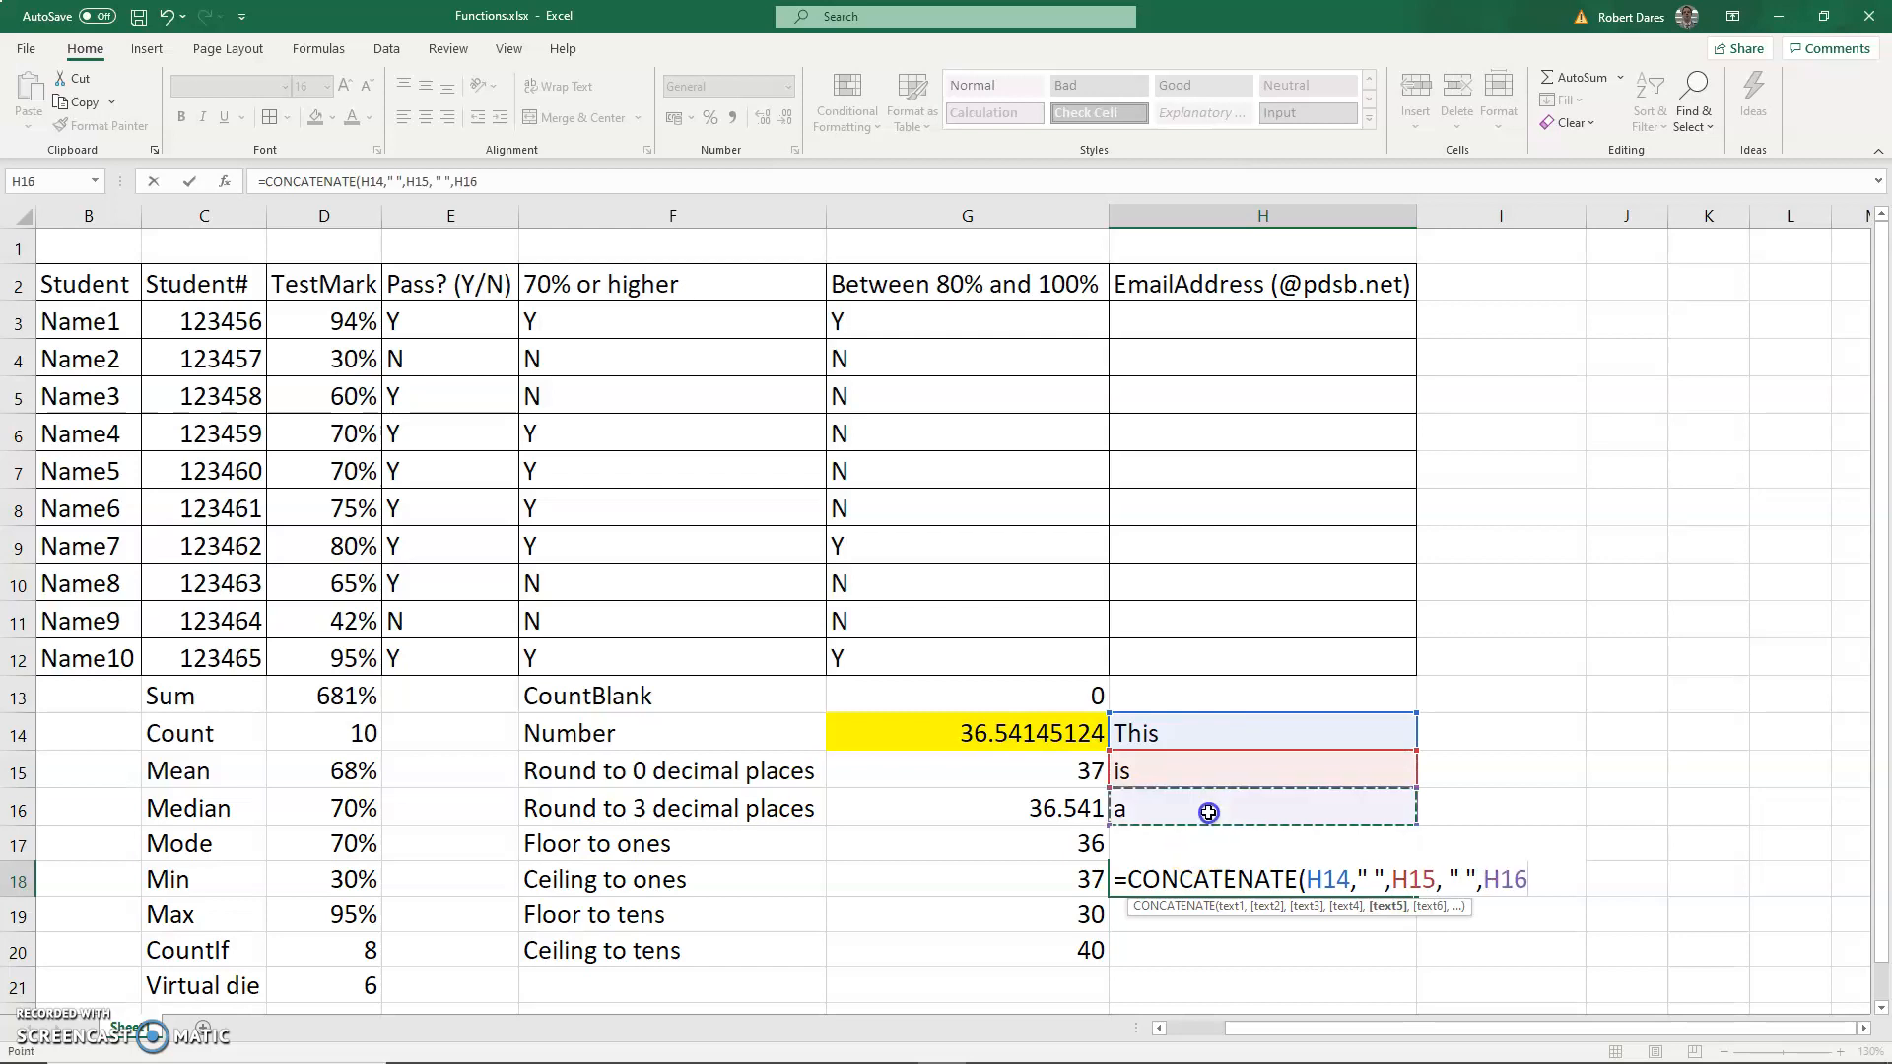
text(, " ",)
key(Up)
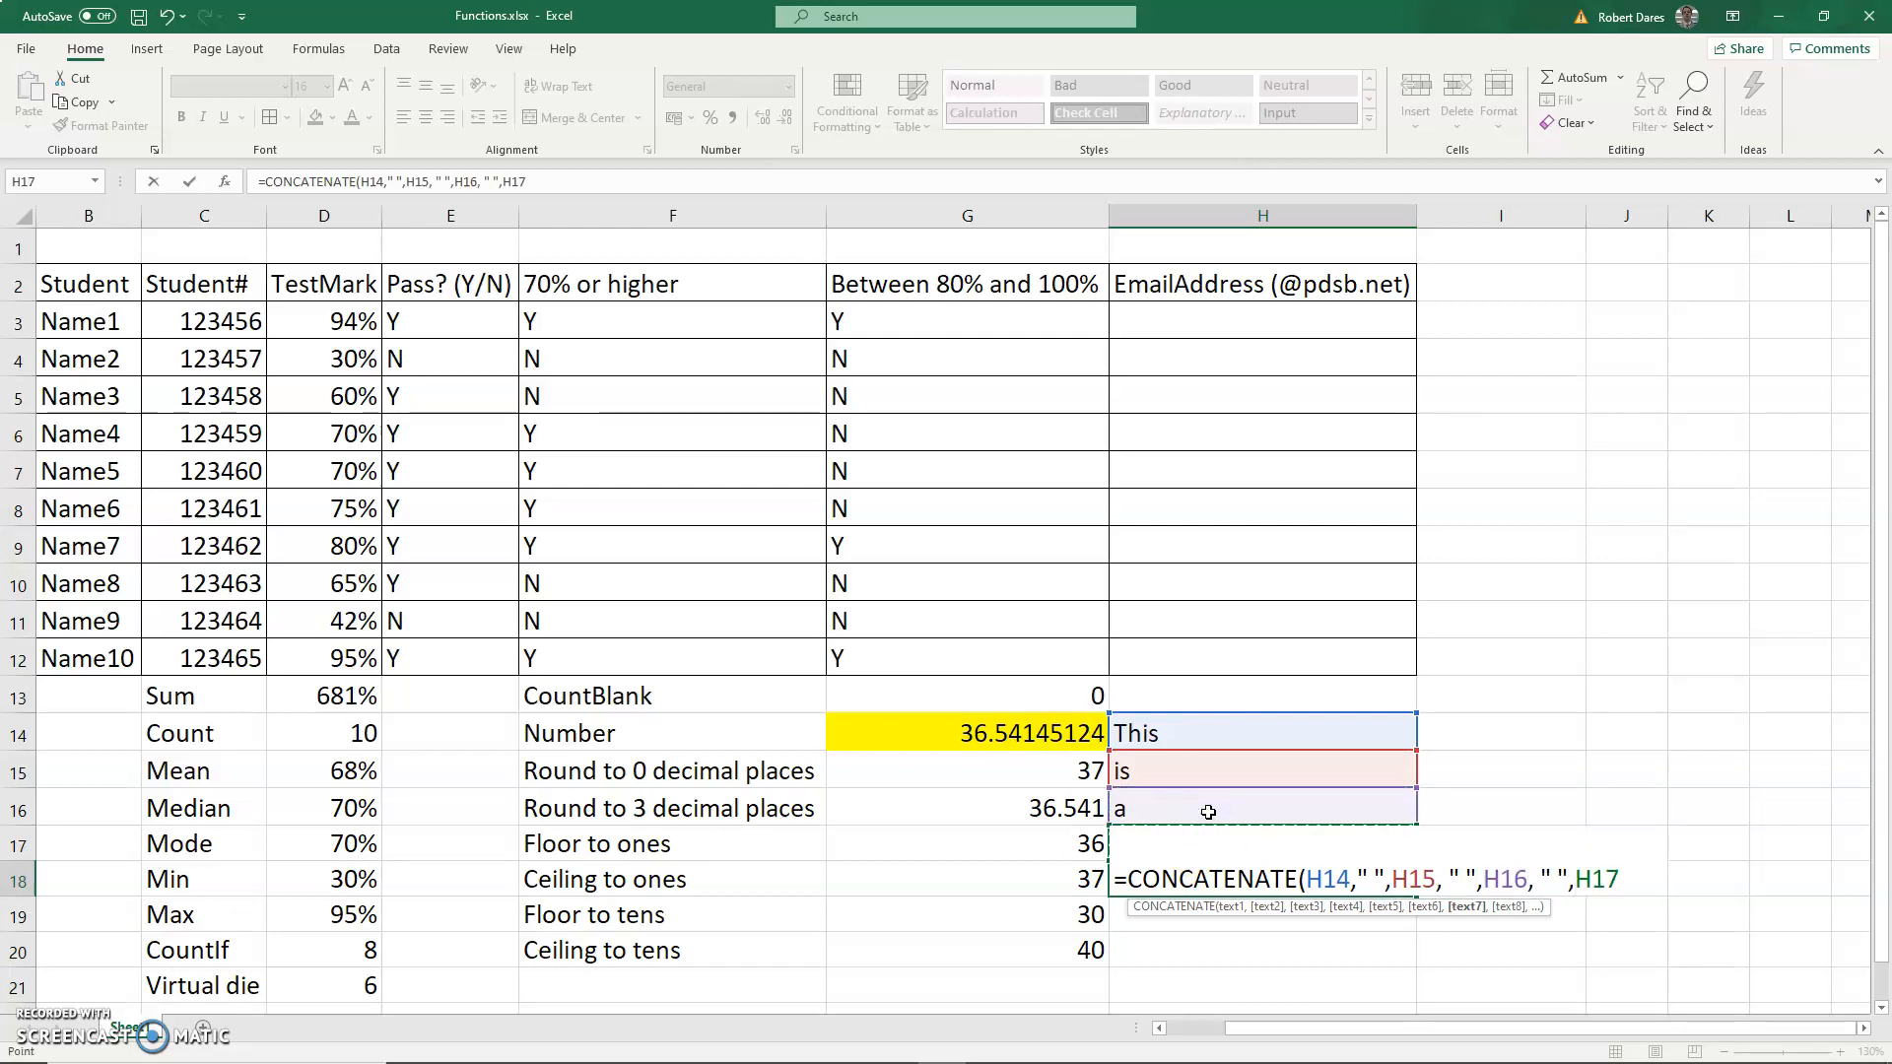
text())
key(Return)
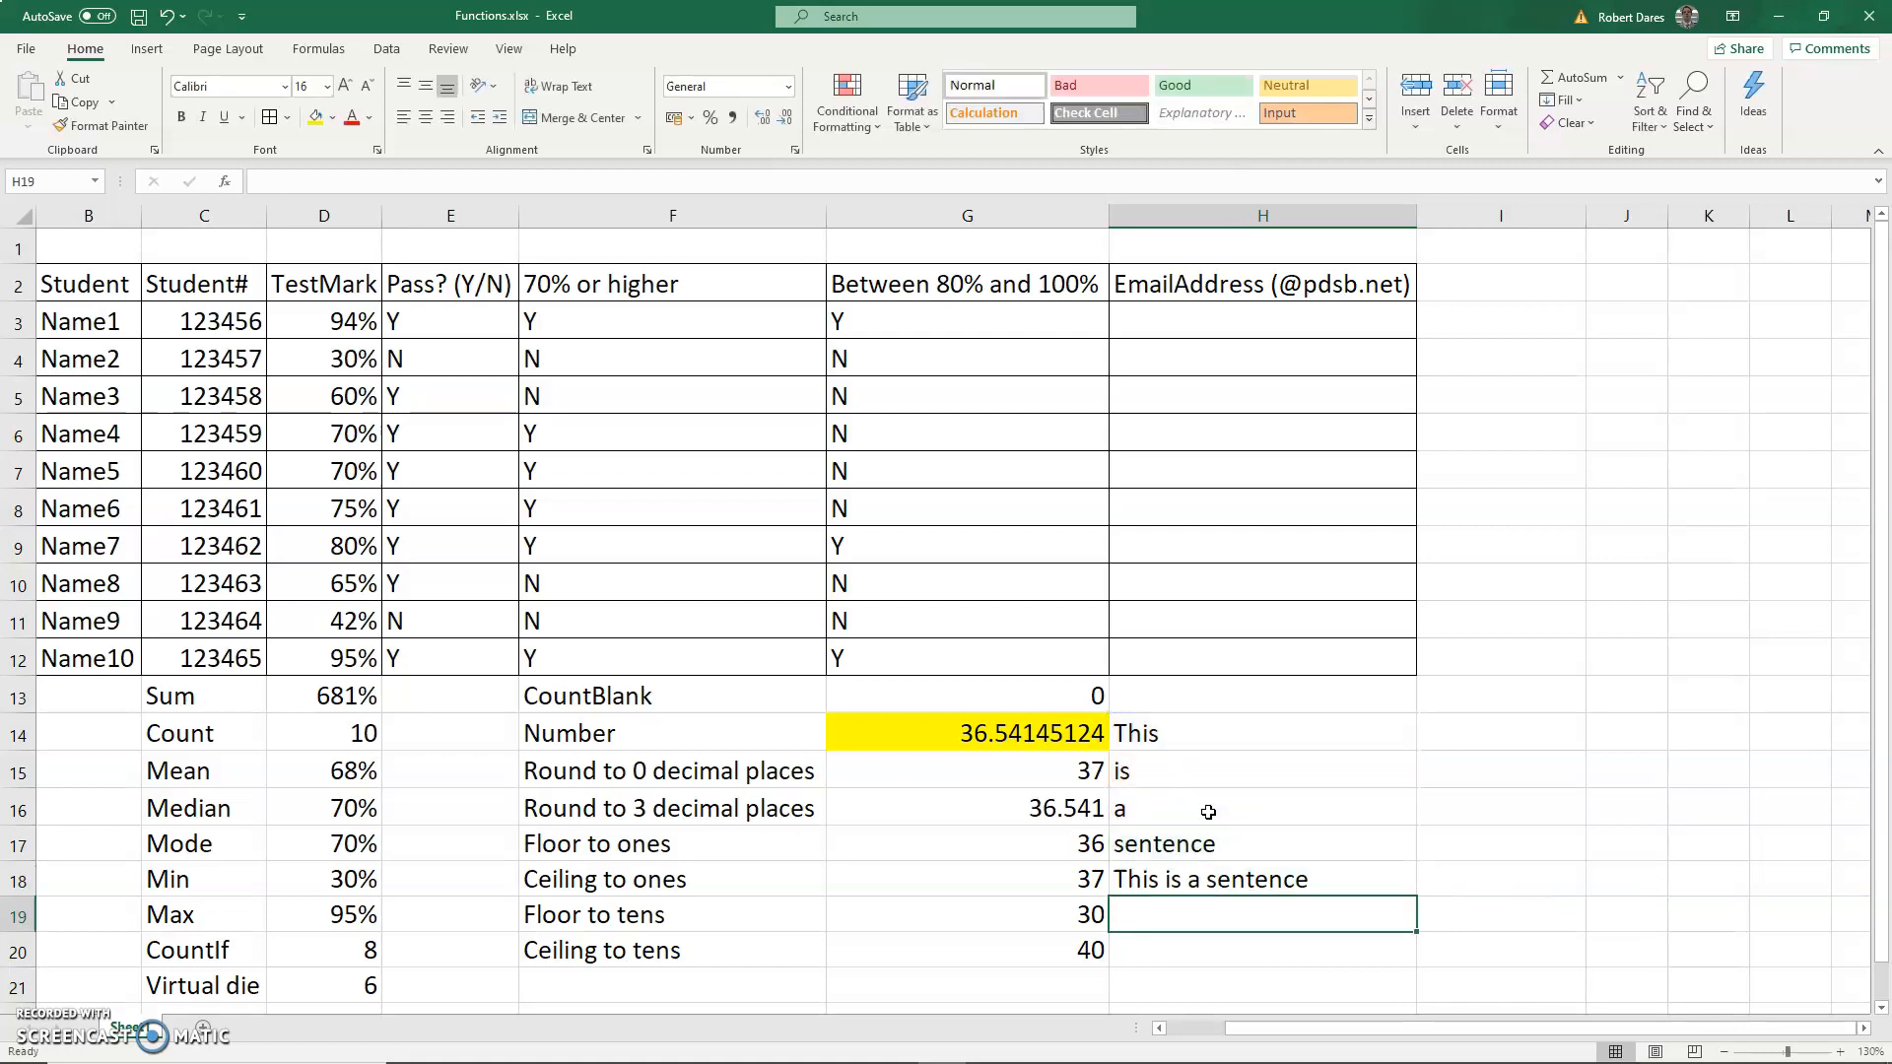
click(1206, 883)
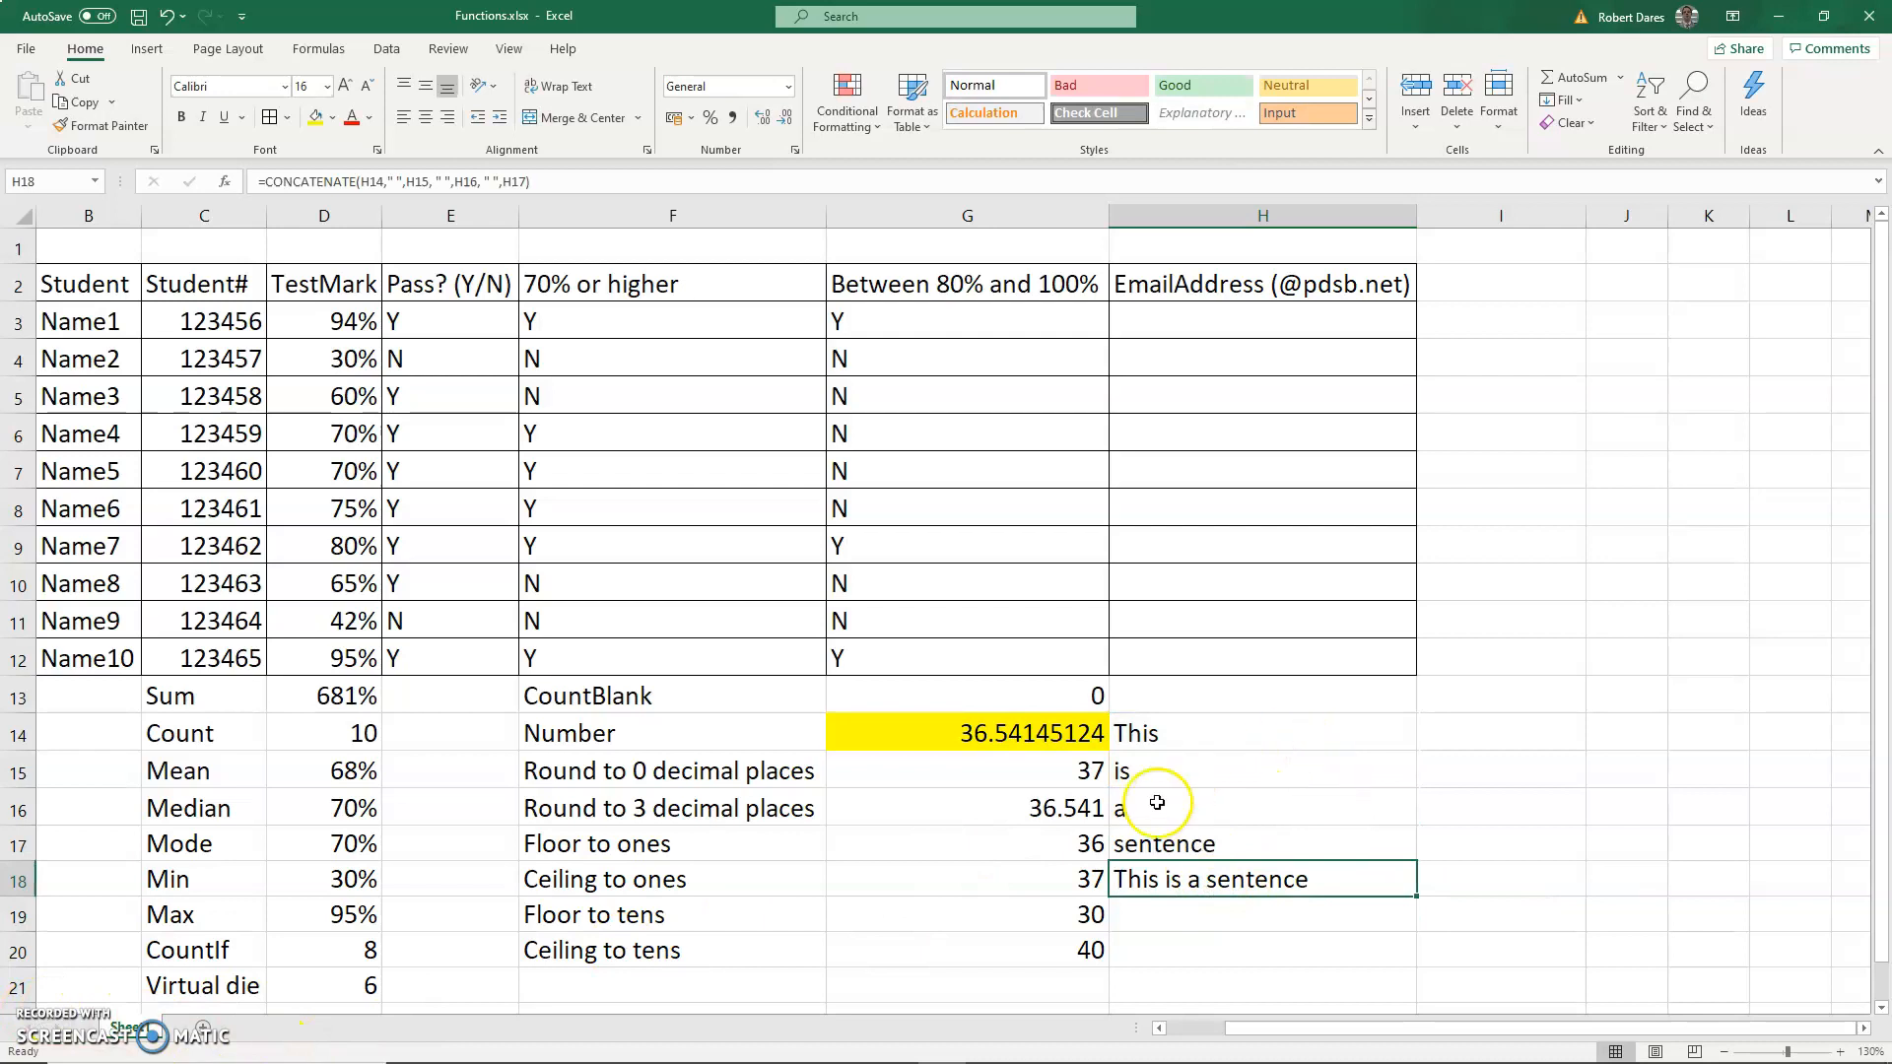
click(52, 1026)
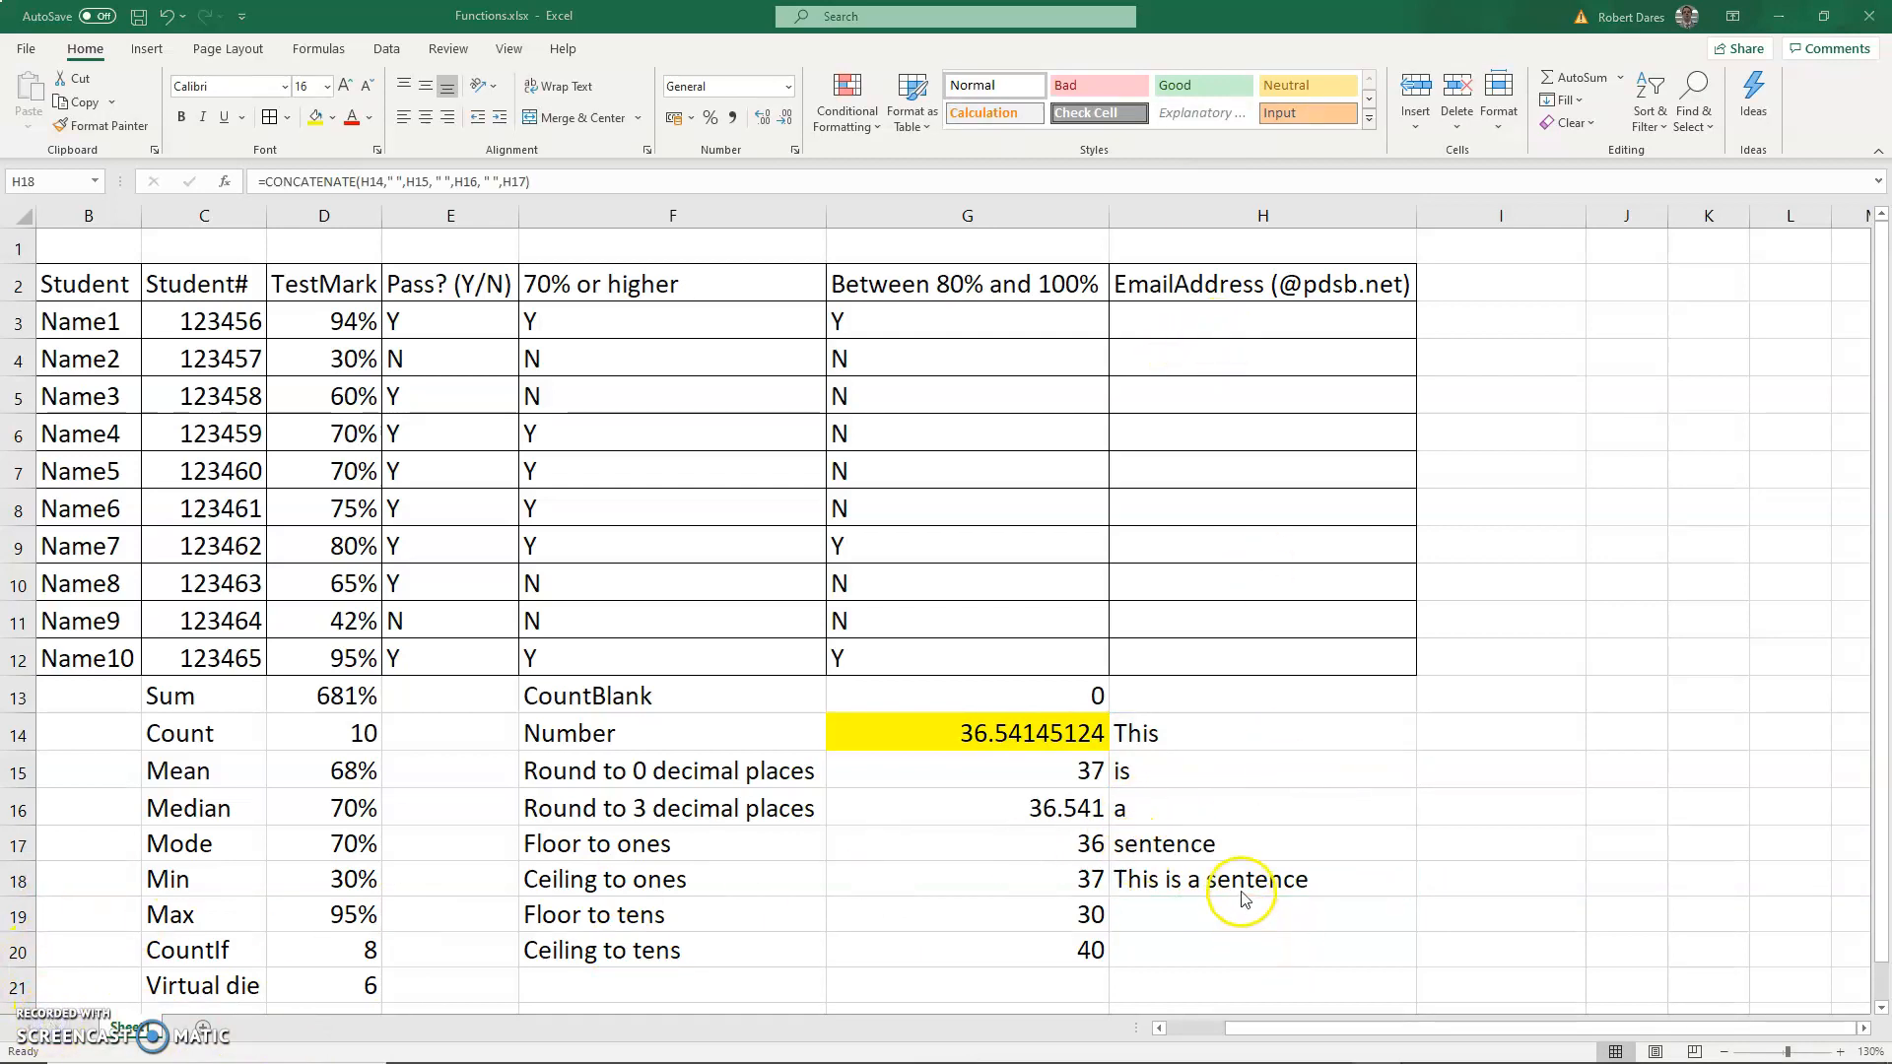
click(1204, 313)
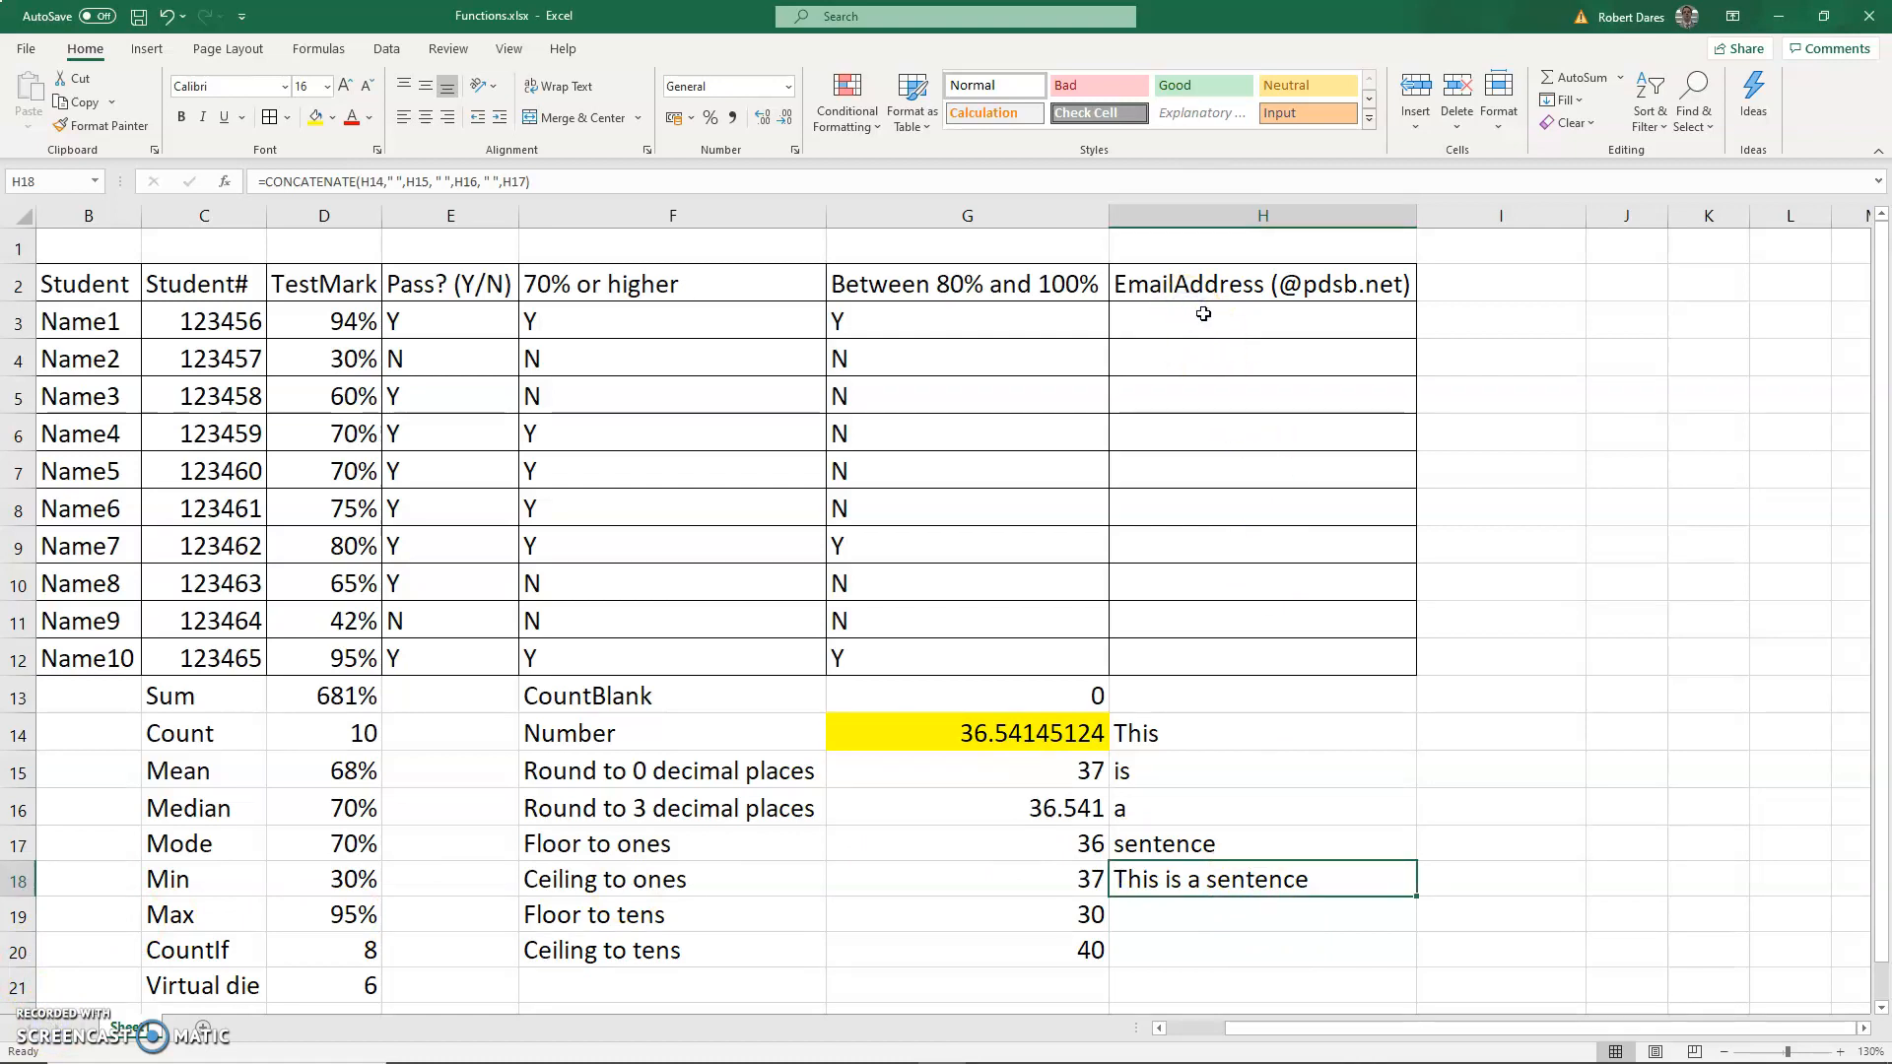
click(1203, 314)
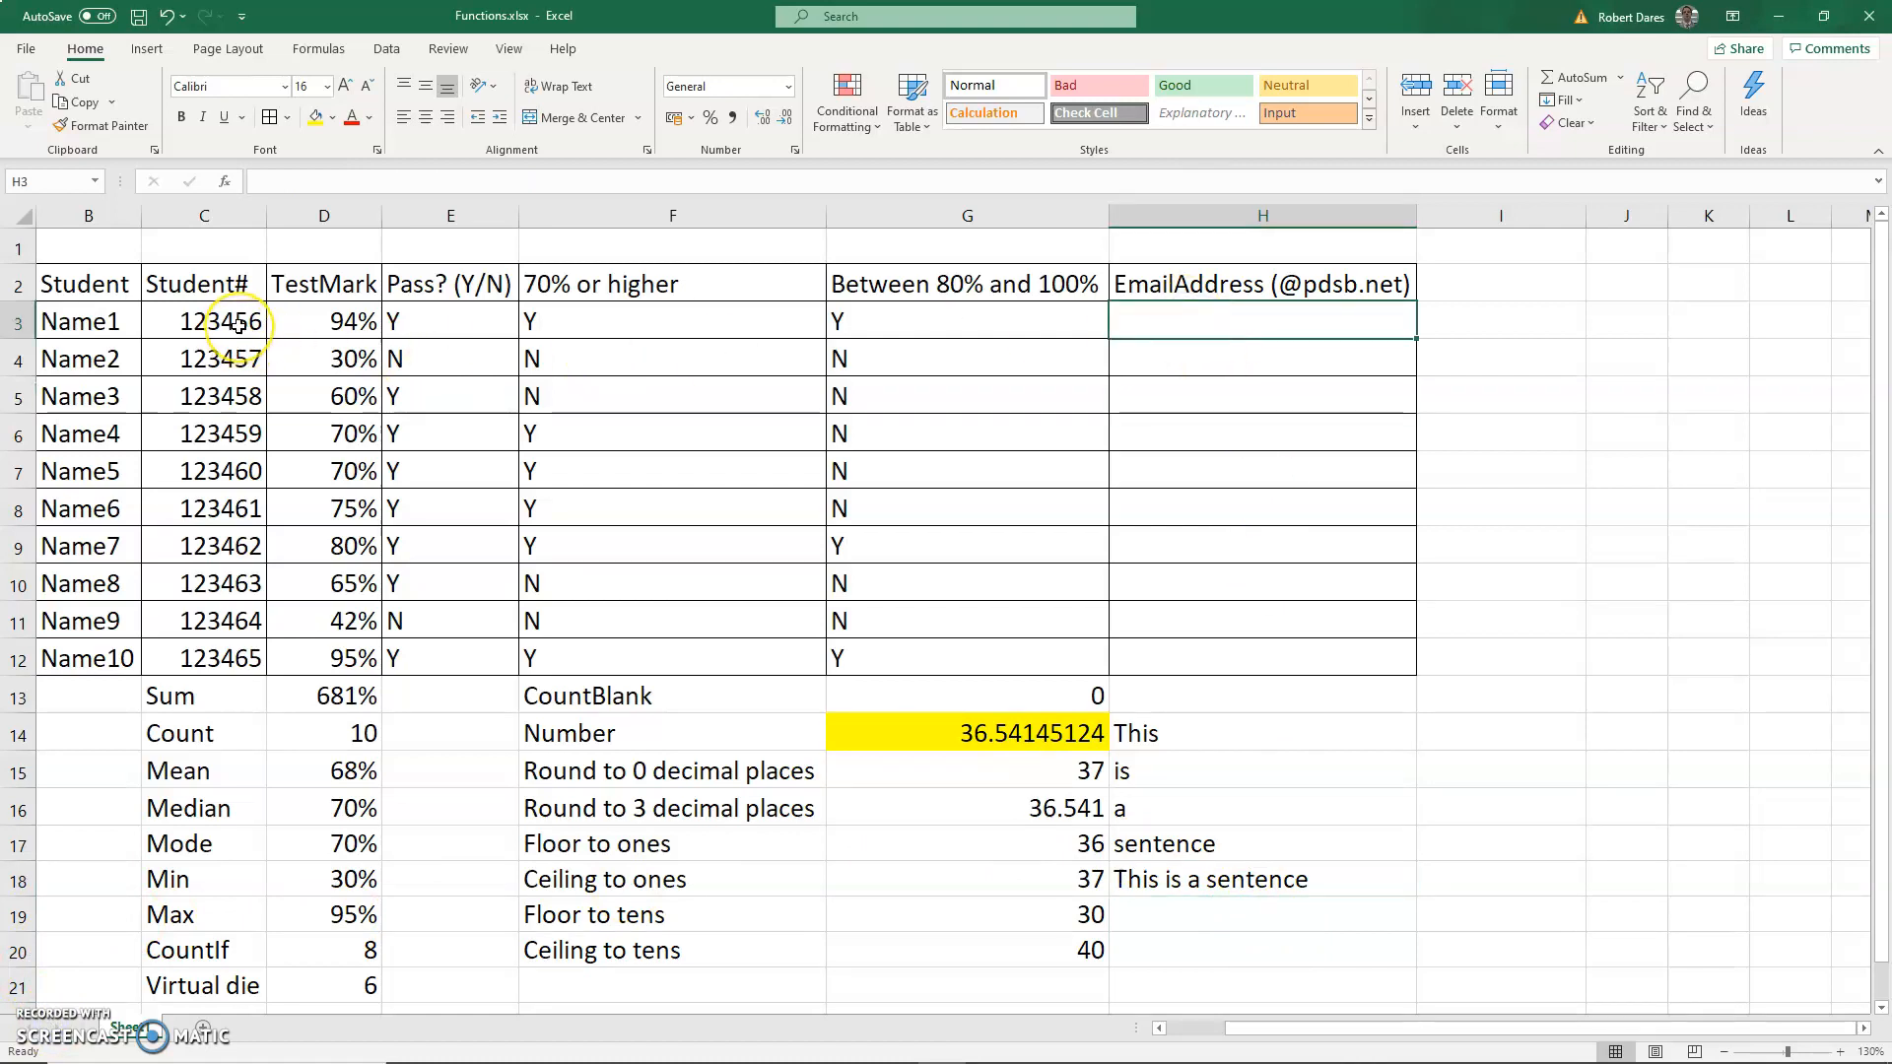
drag(225, 327, 246, 661)
click(1174, 307)
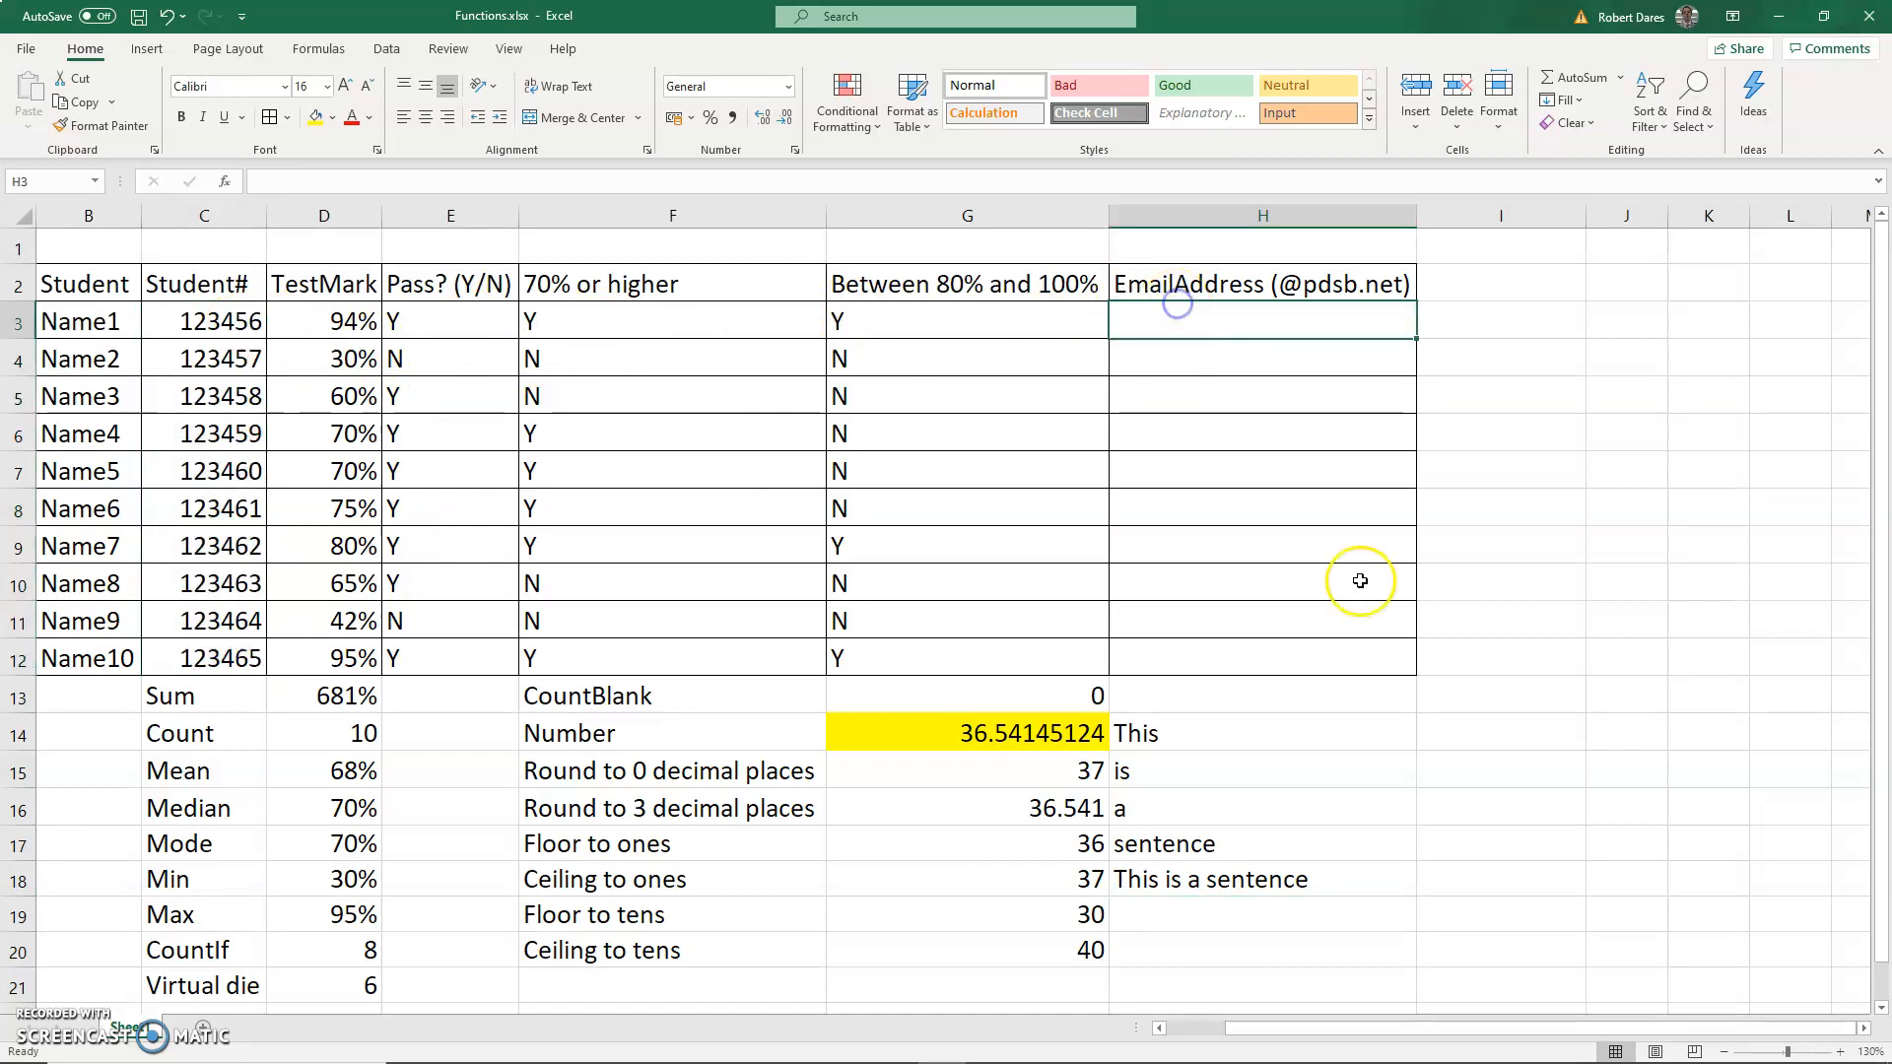
text(=conc)
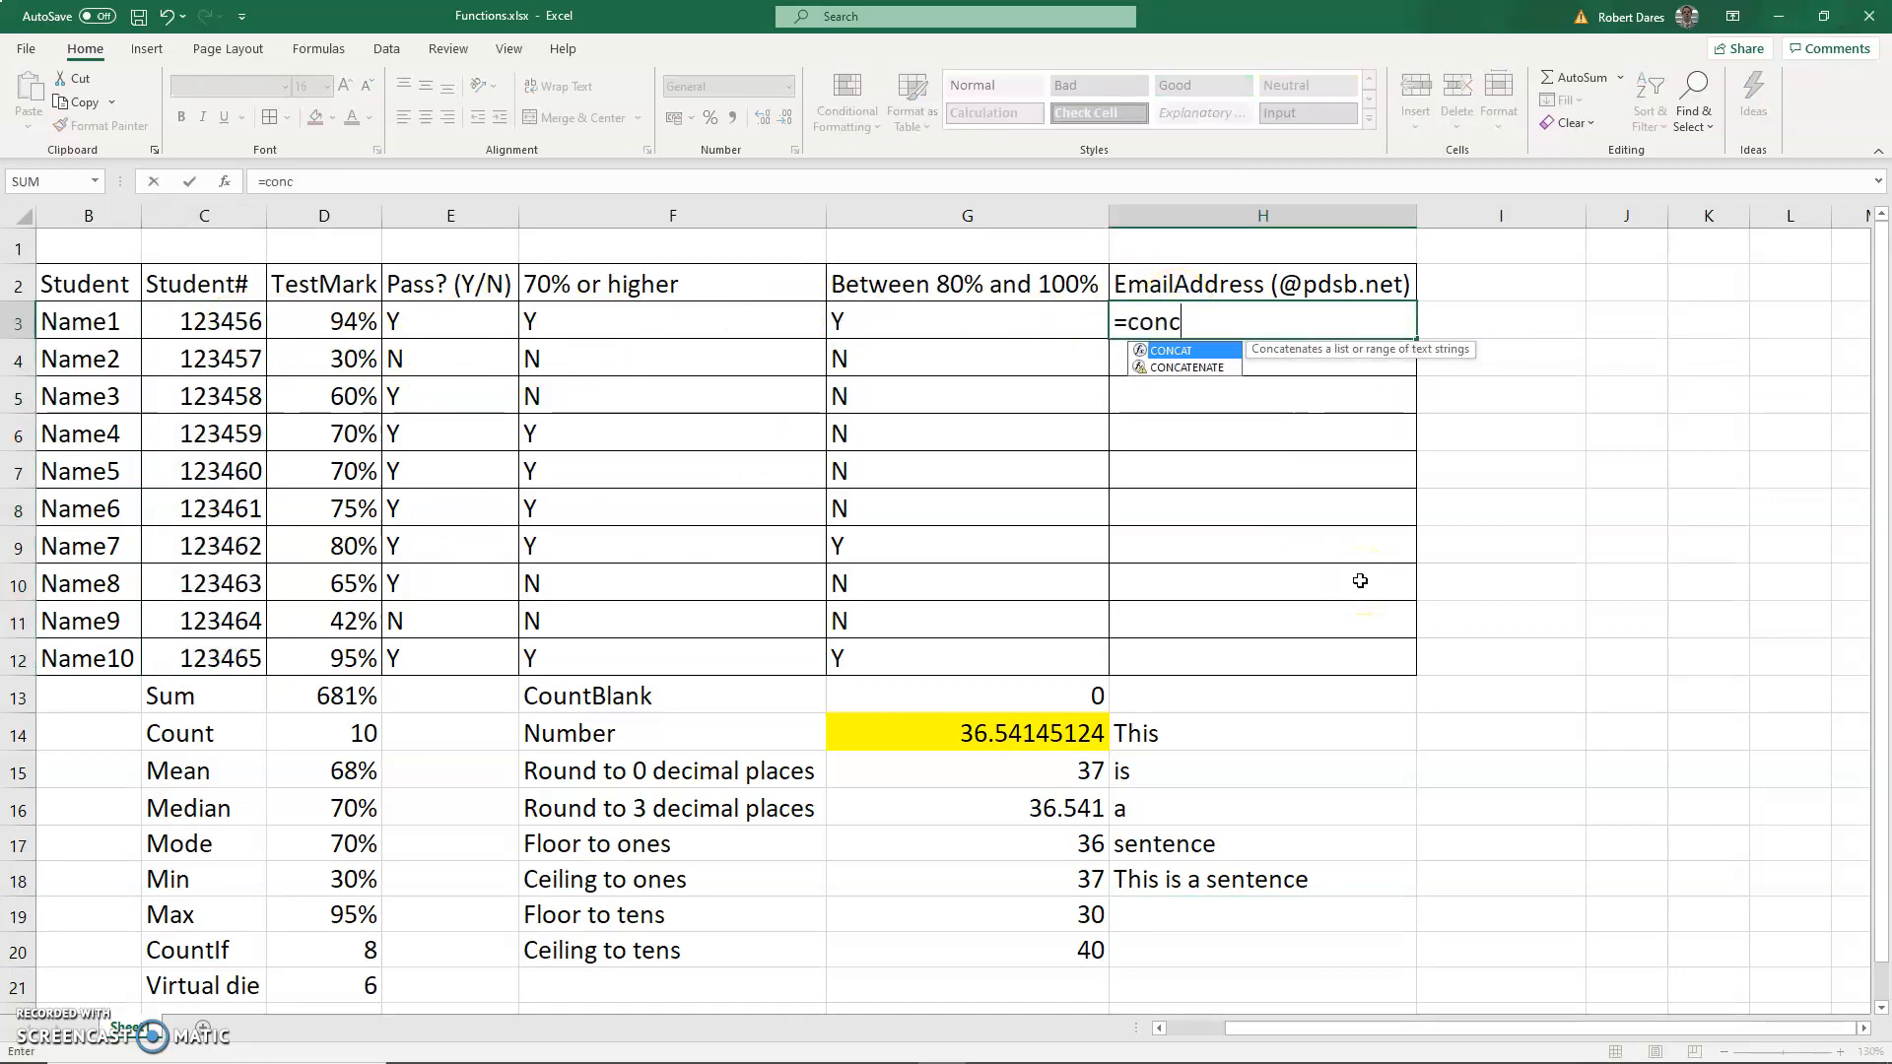
key(Down)
key(Tab)
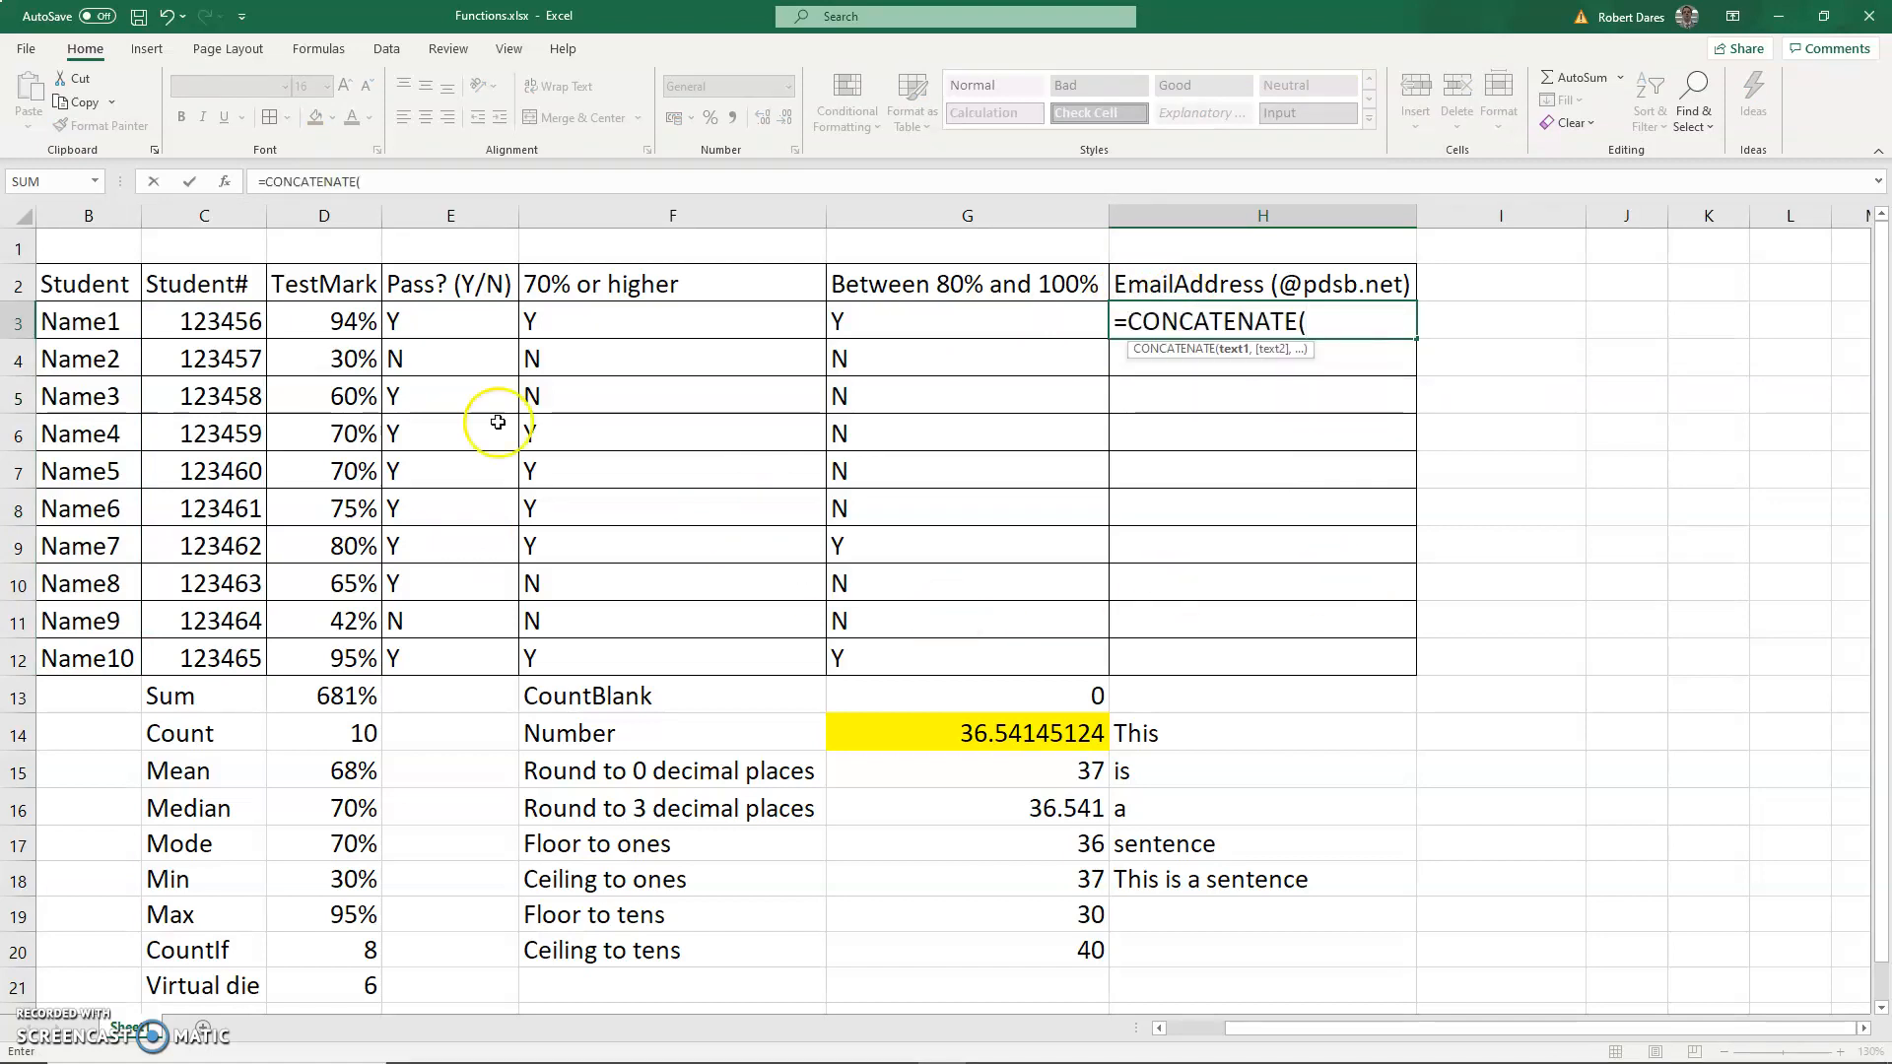
click(194, 311)
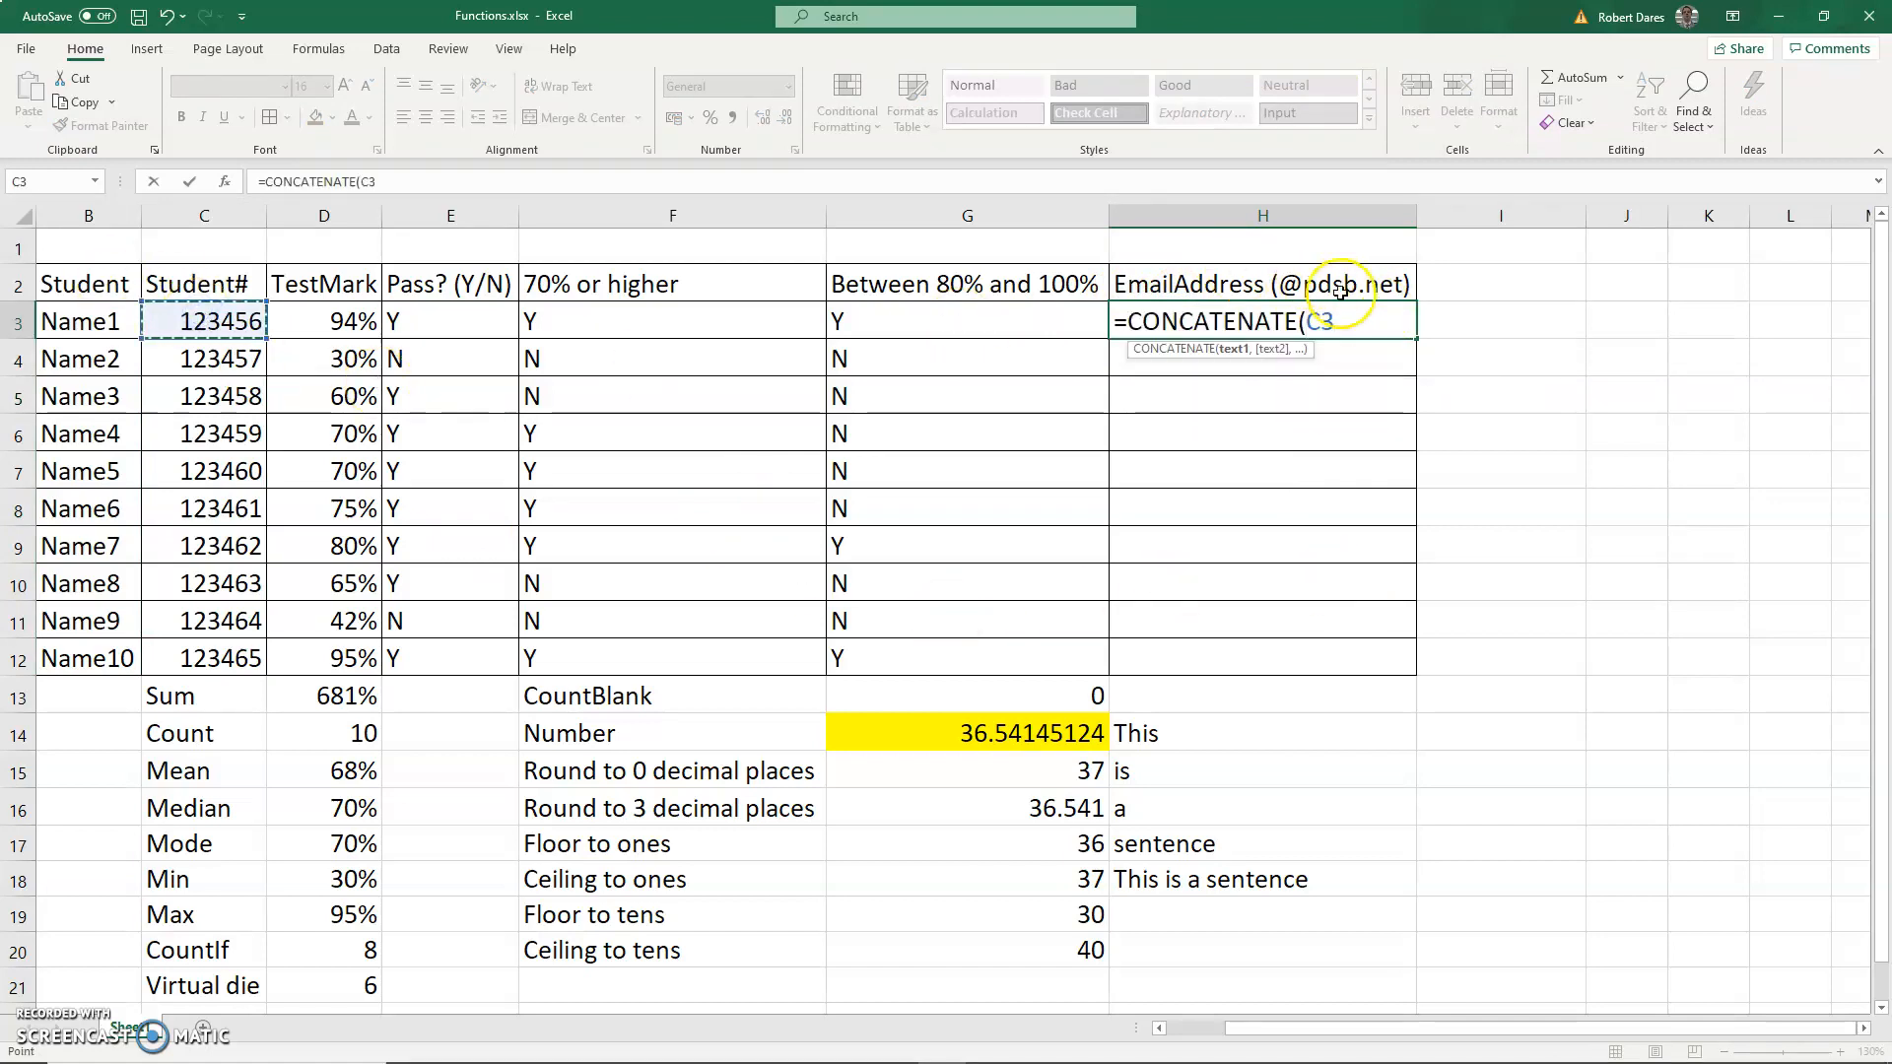
text(,)
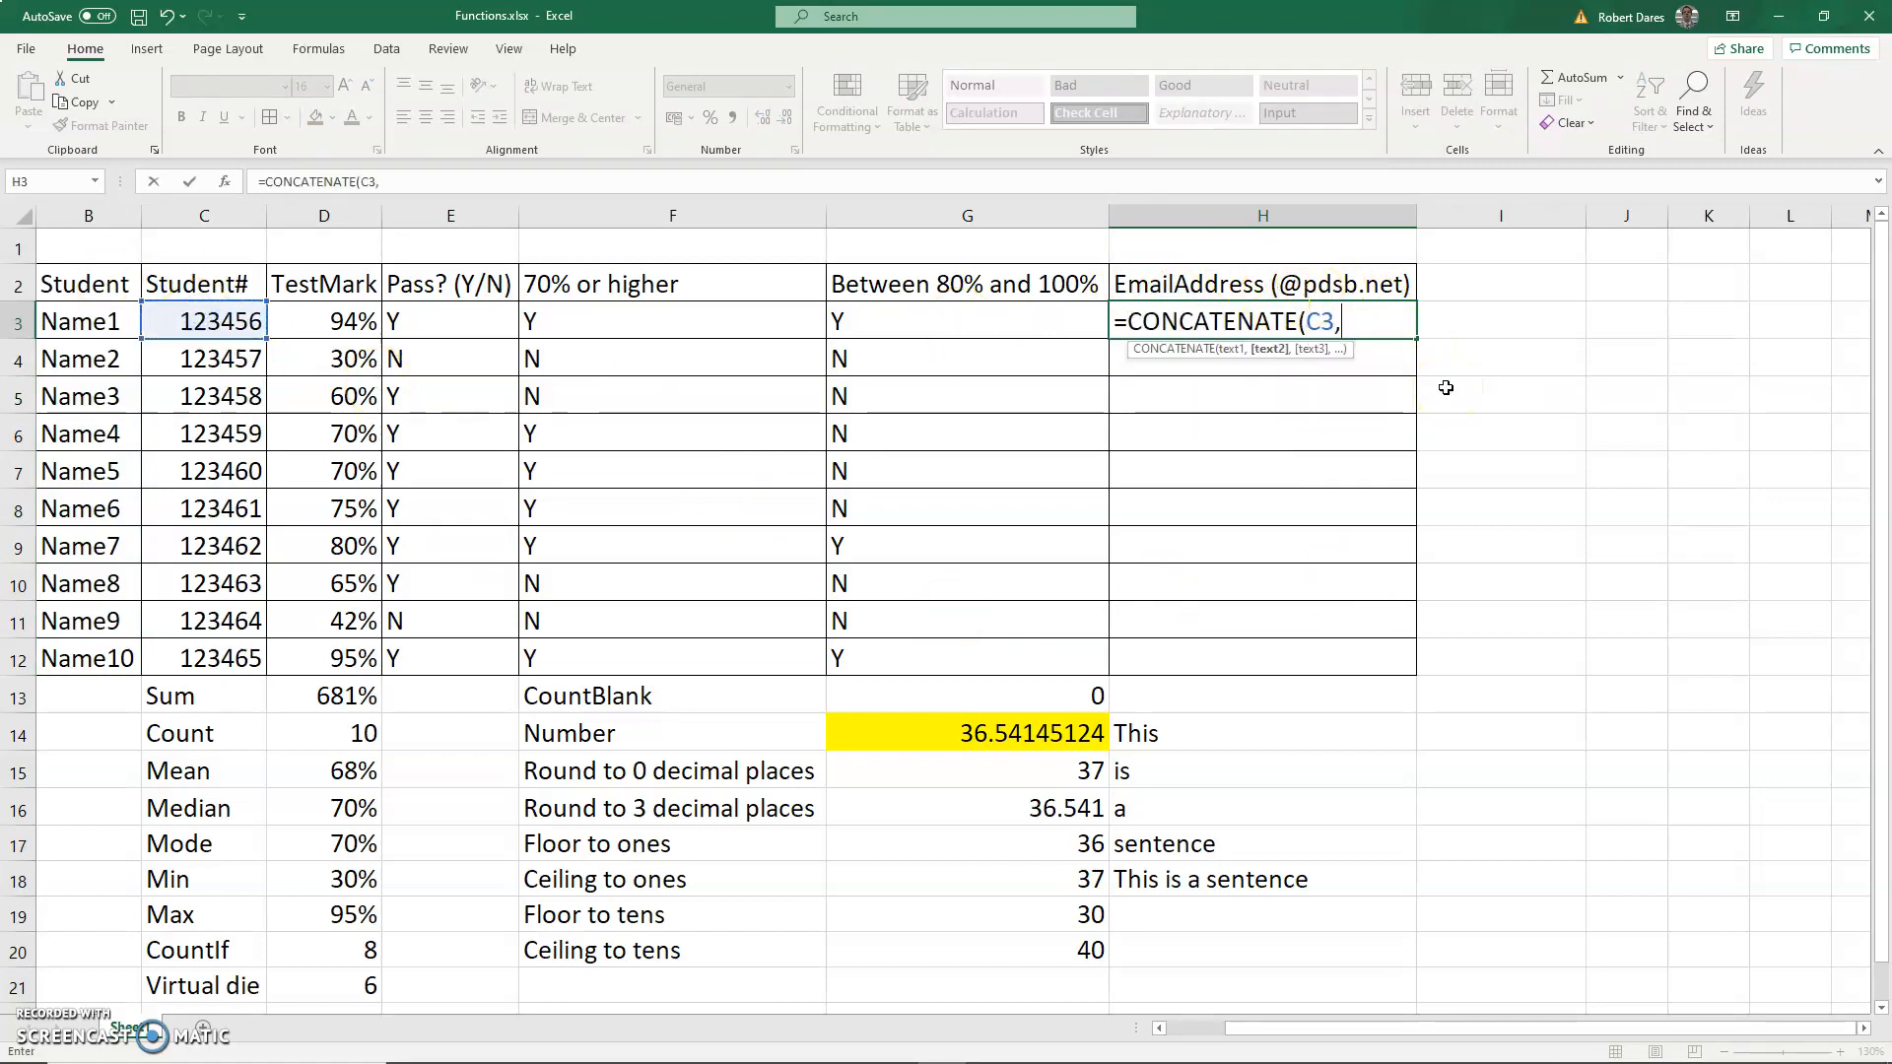
text("@)
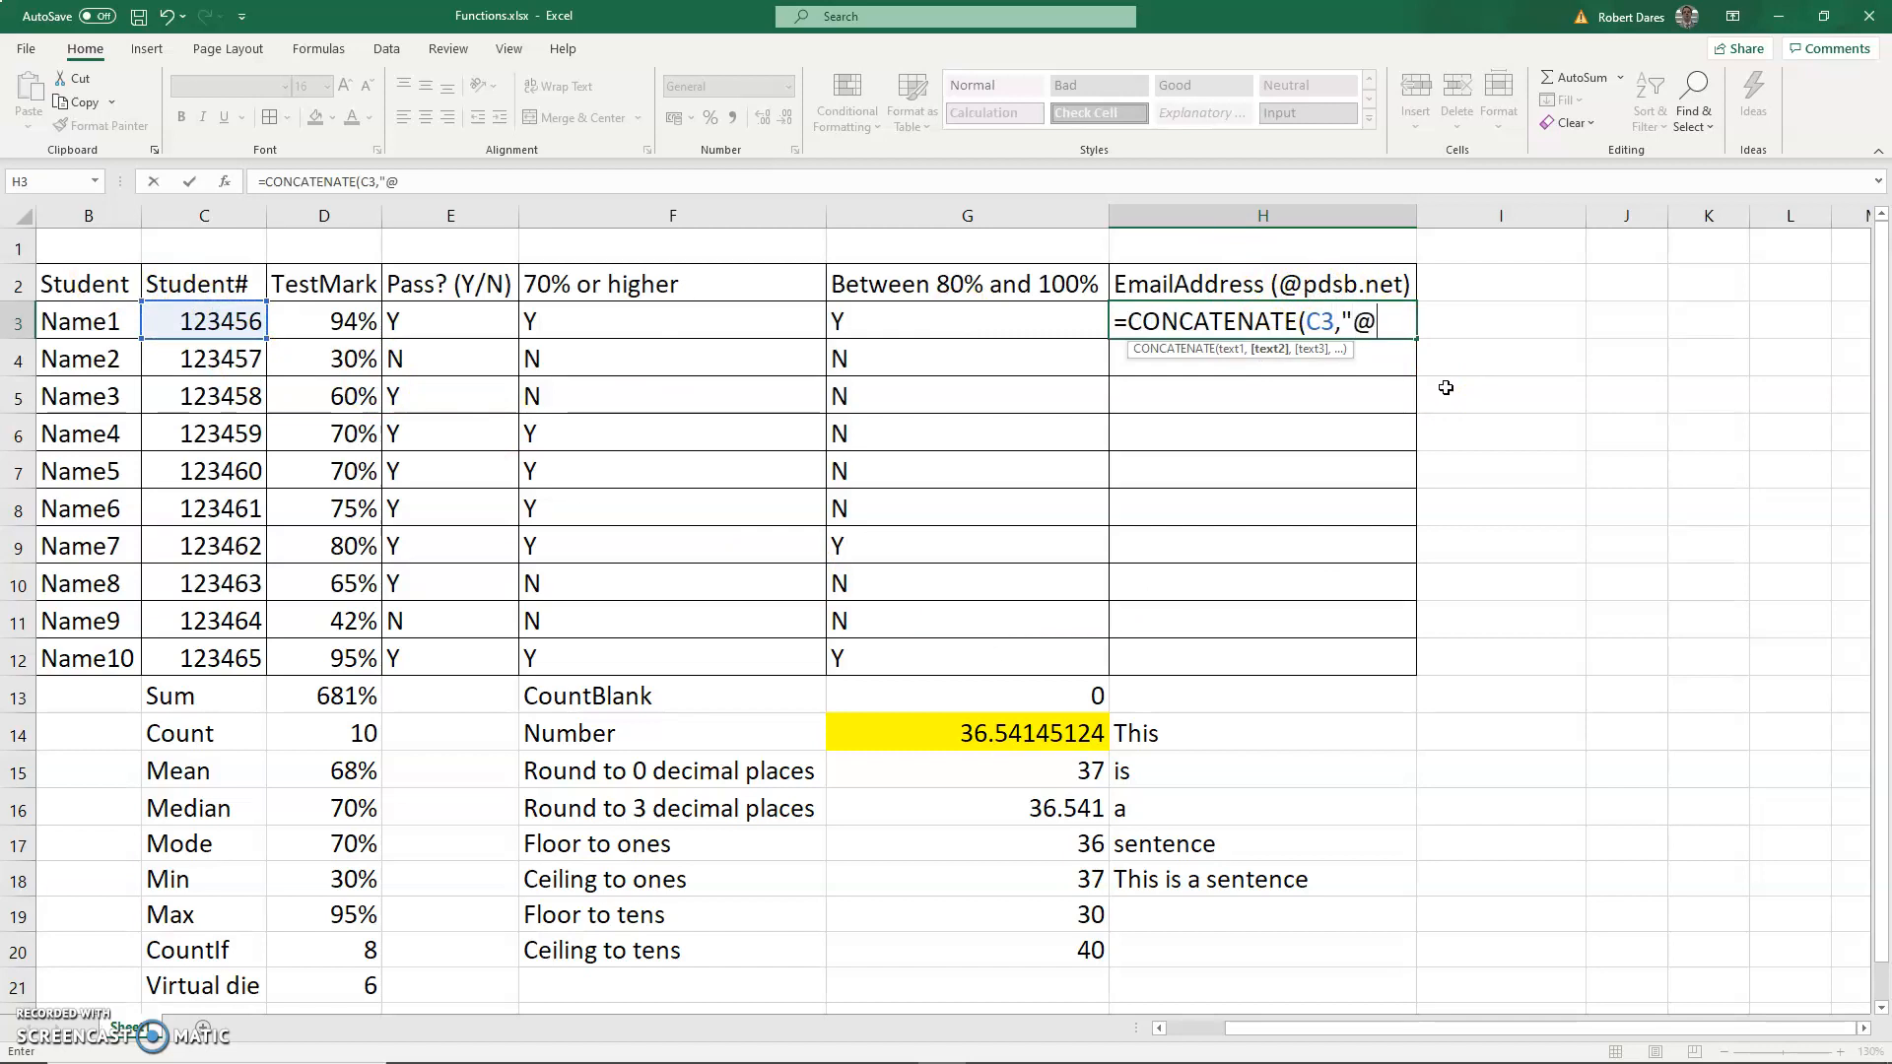
text(pdsb.net))
key(BackSpace)
text(")
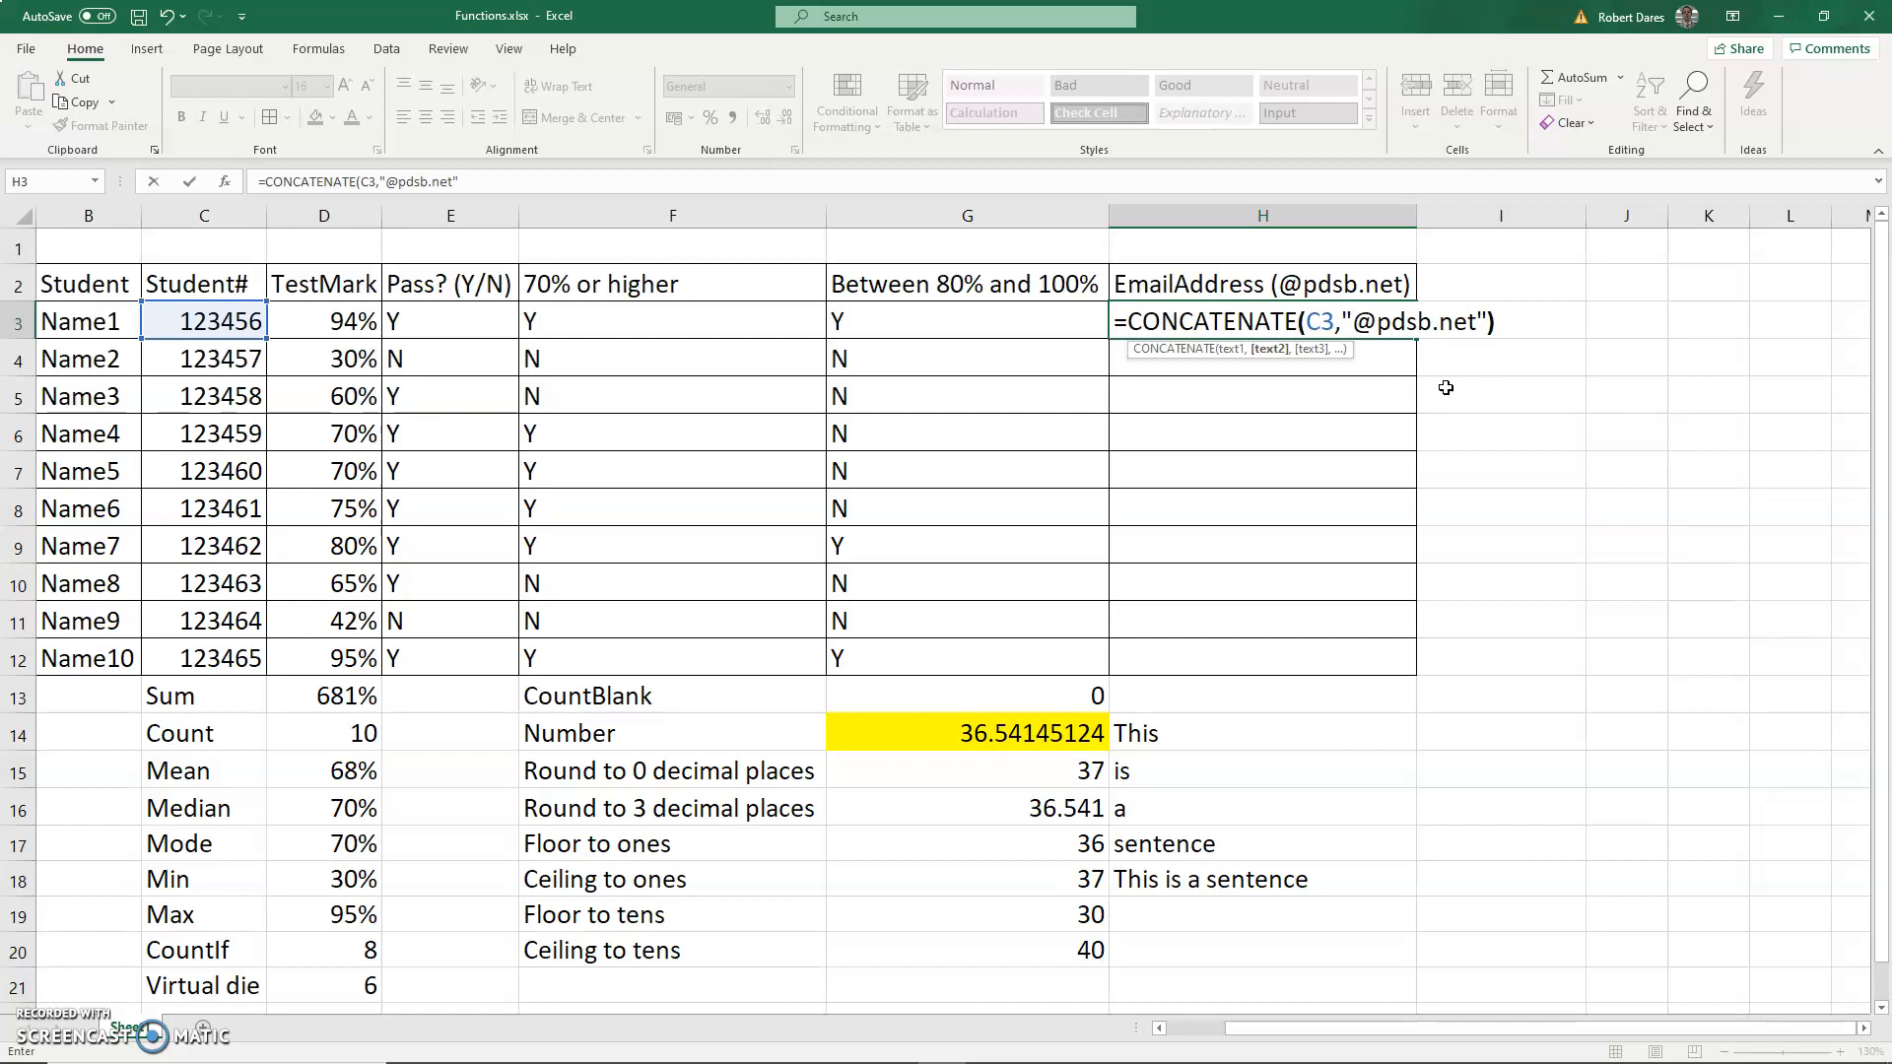
text())
key(Return)
Fill the email address formula from H3 down through H12 and check the first and last students' formulas
key(Up)
key(shift+Down)
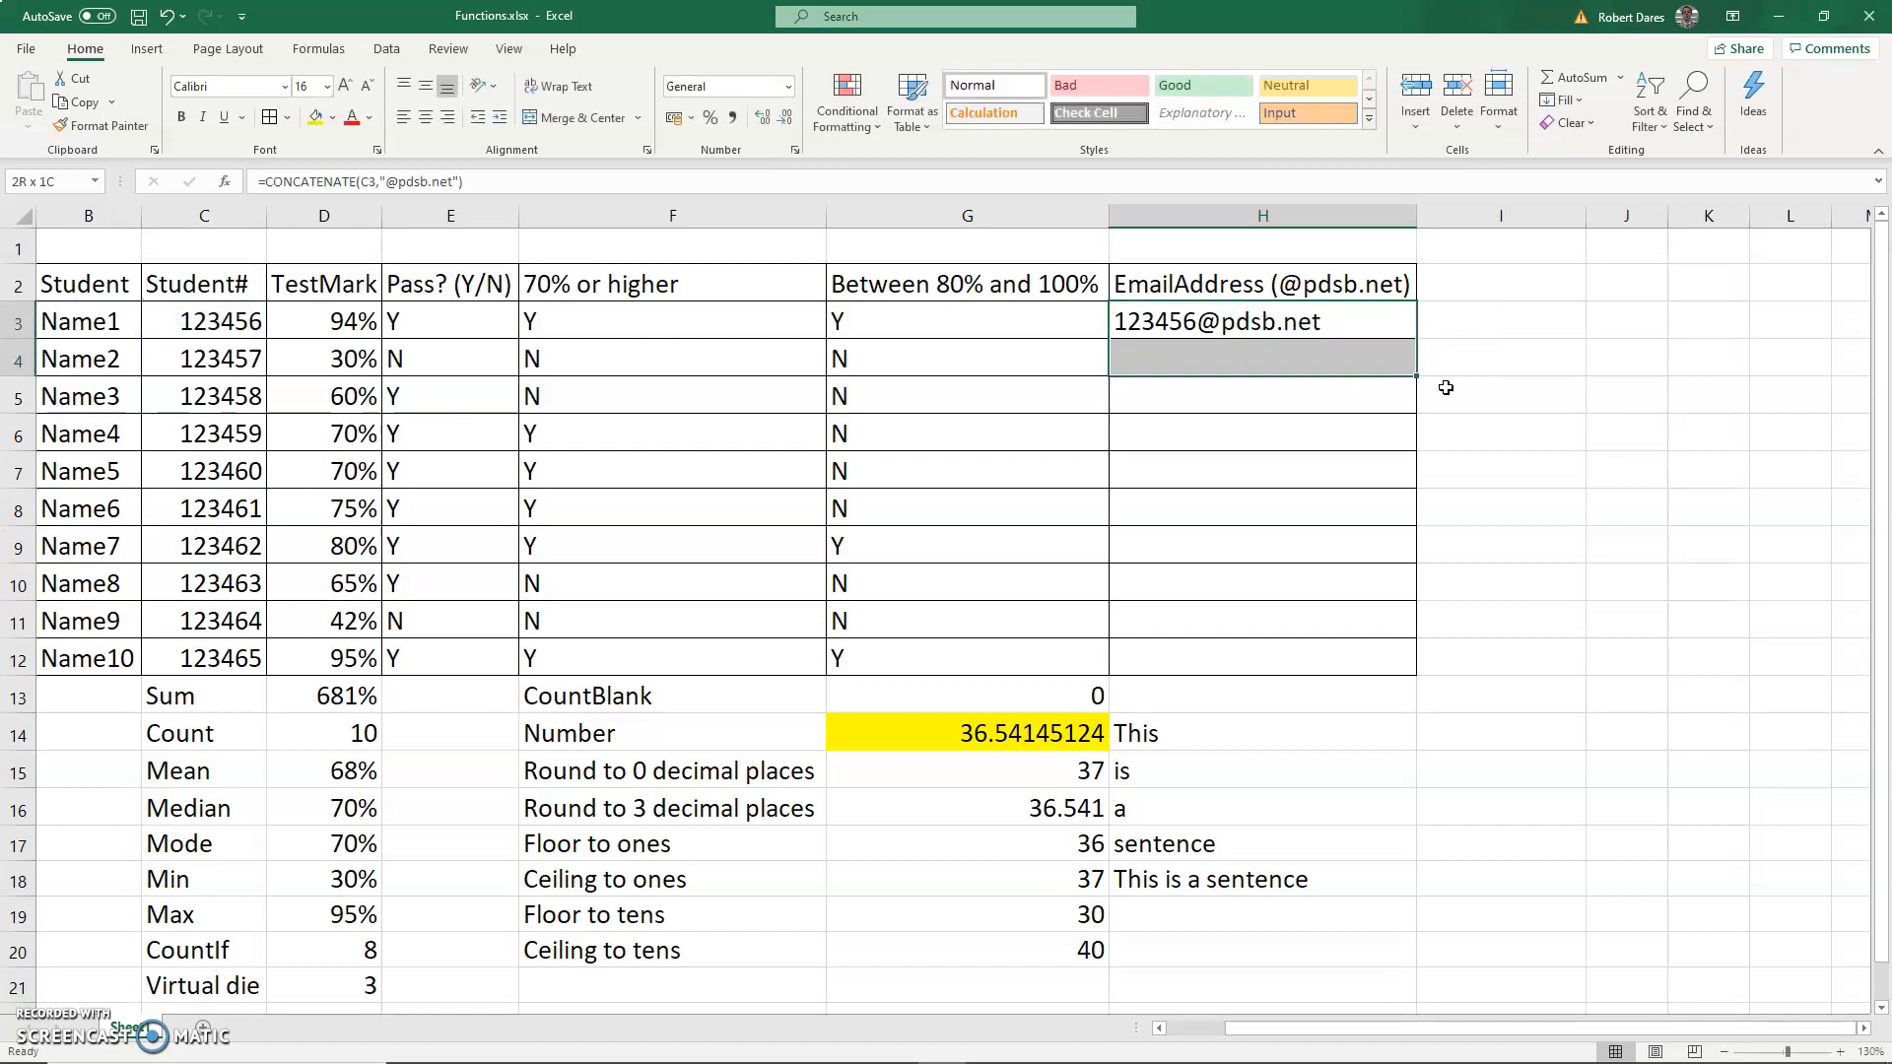
key(shift+Down)
key(shift+Down)
key(shift+Down)
key(shift+Down)
key(shift+Down)
key(shift+Down)
key(shift+Down)
key(shift+Down)
key(ctrl+d)
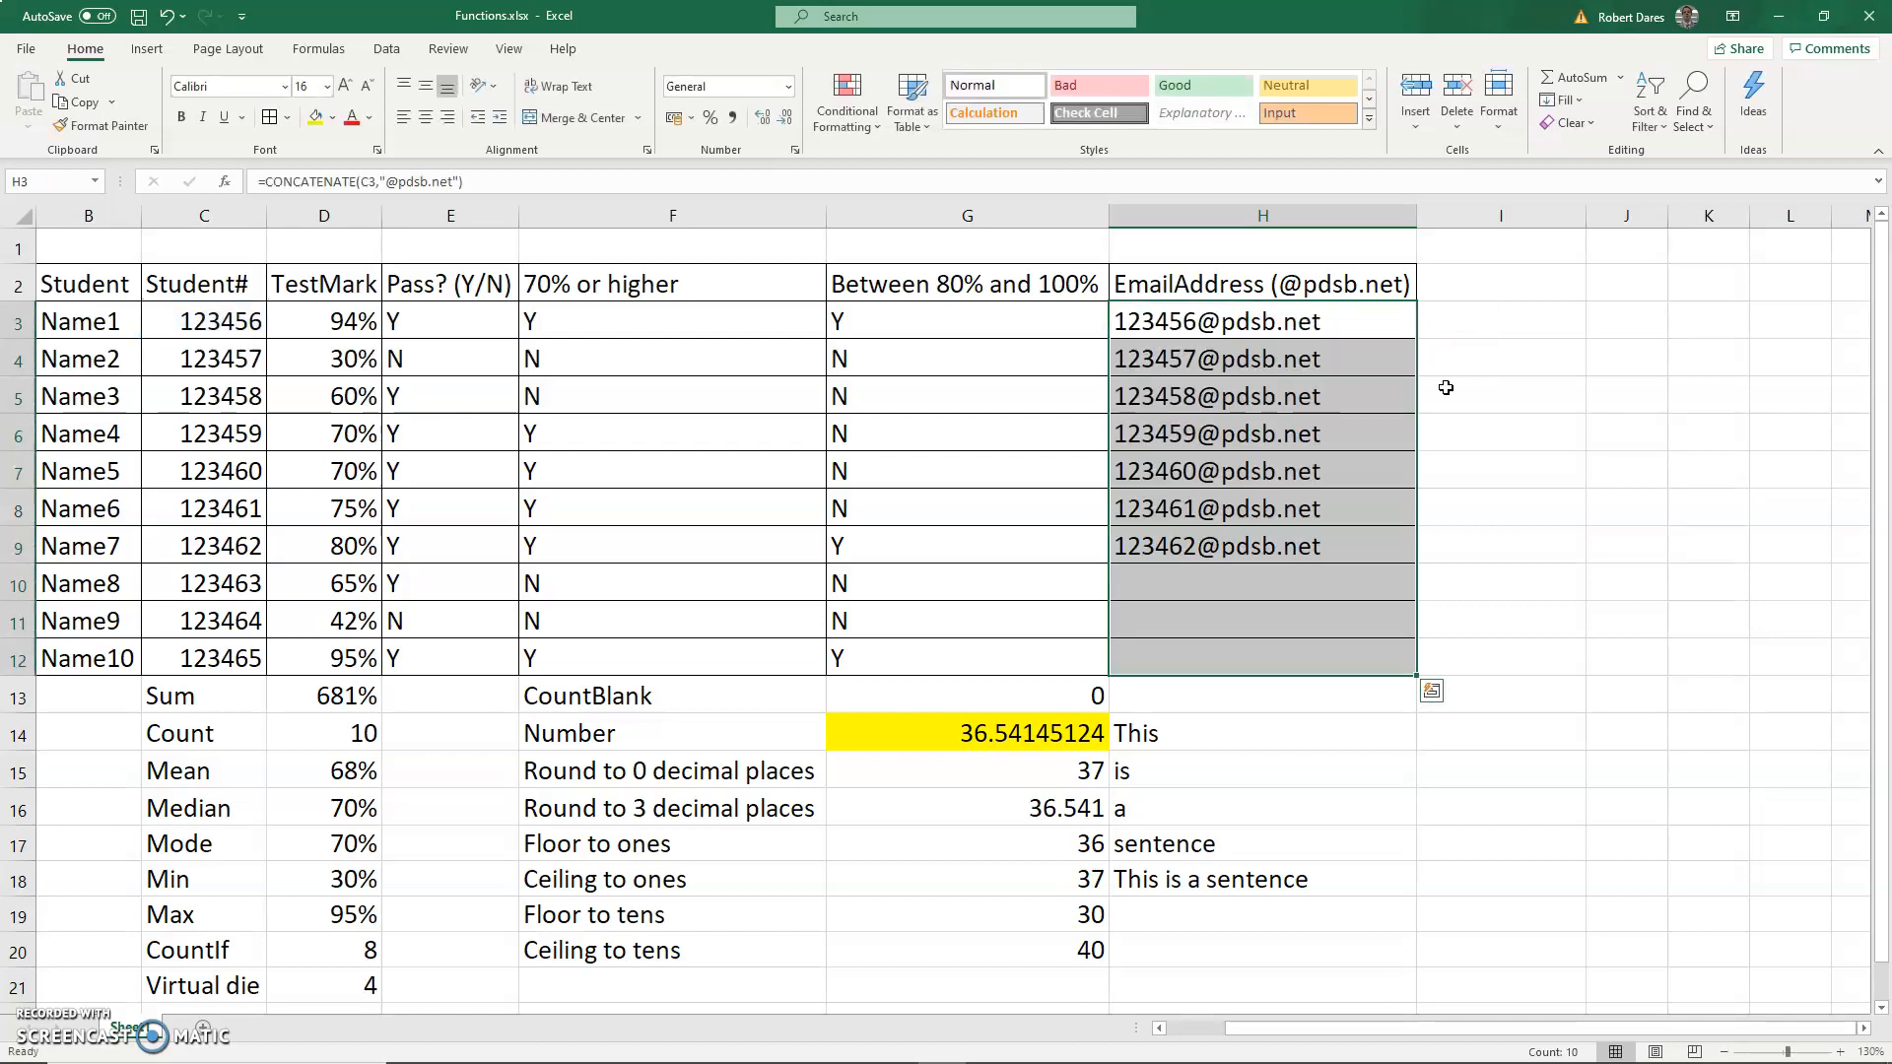
click(1244, 329)
click(1270, 661)
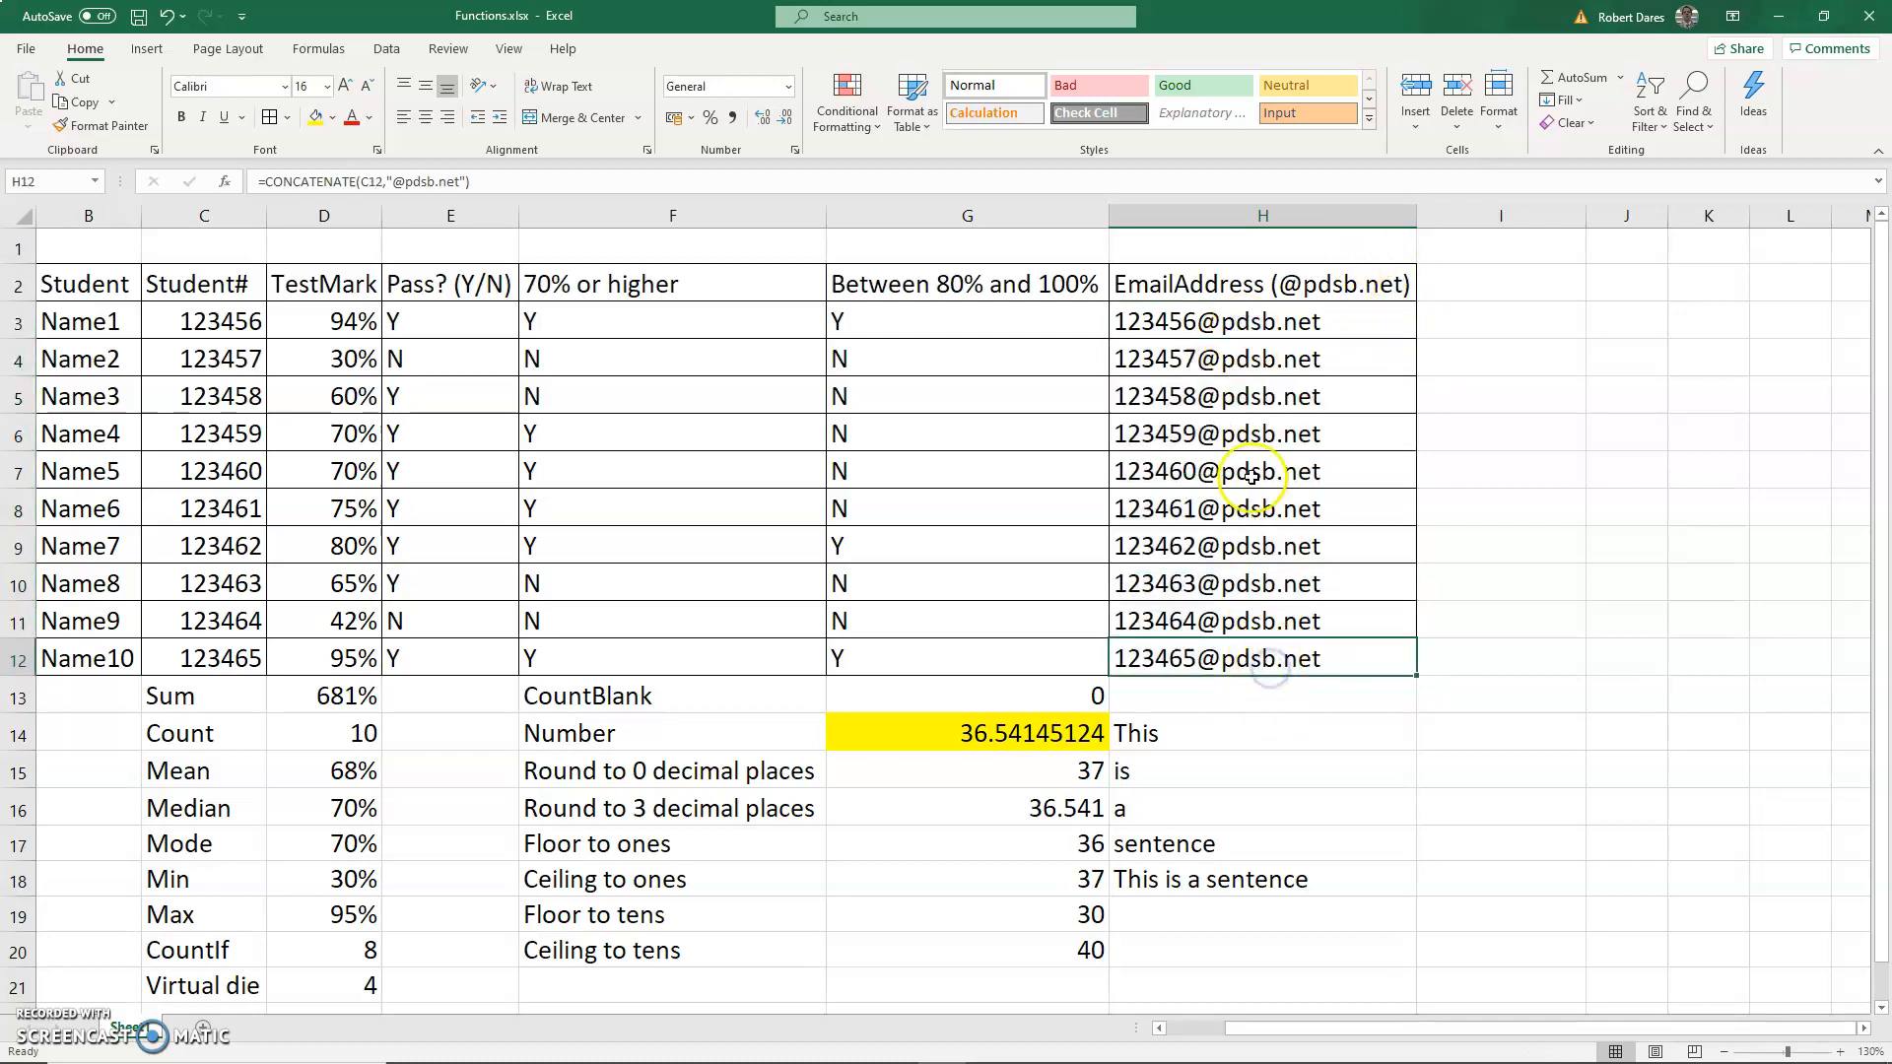
click(1244, 328)
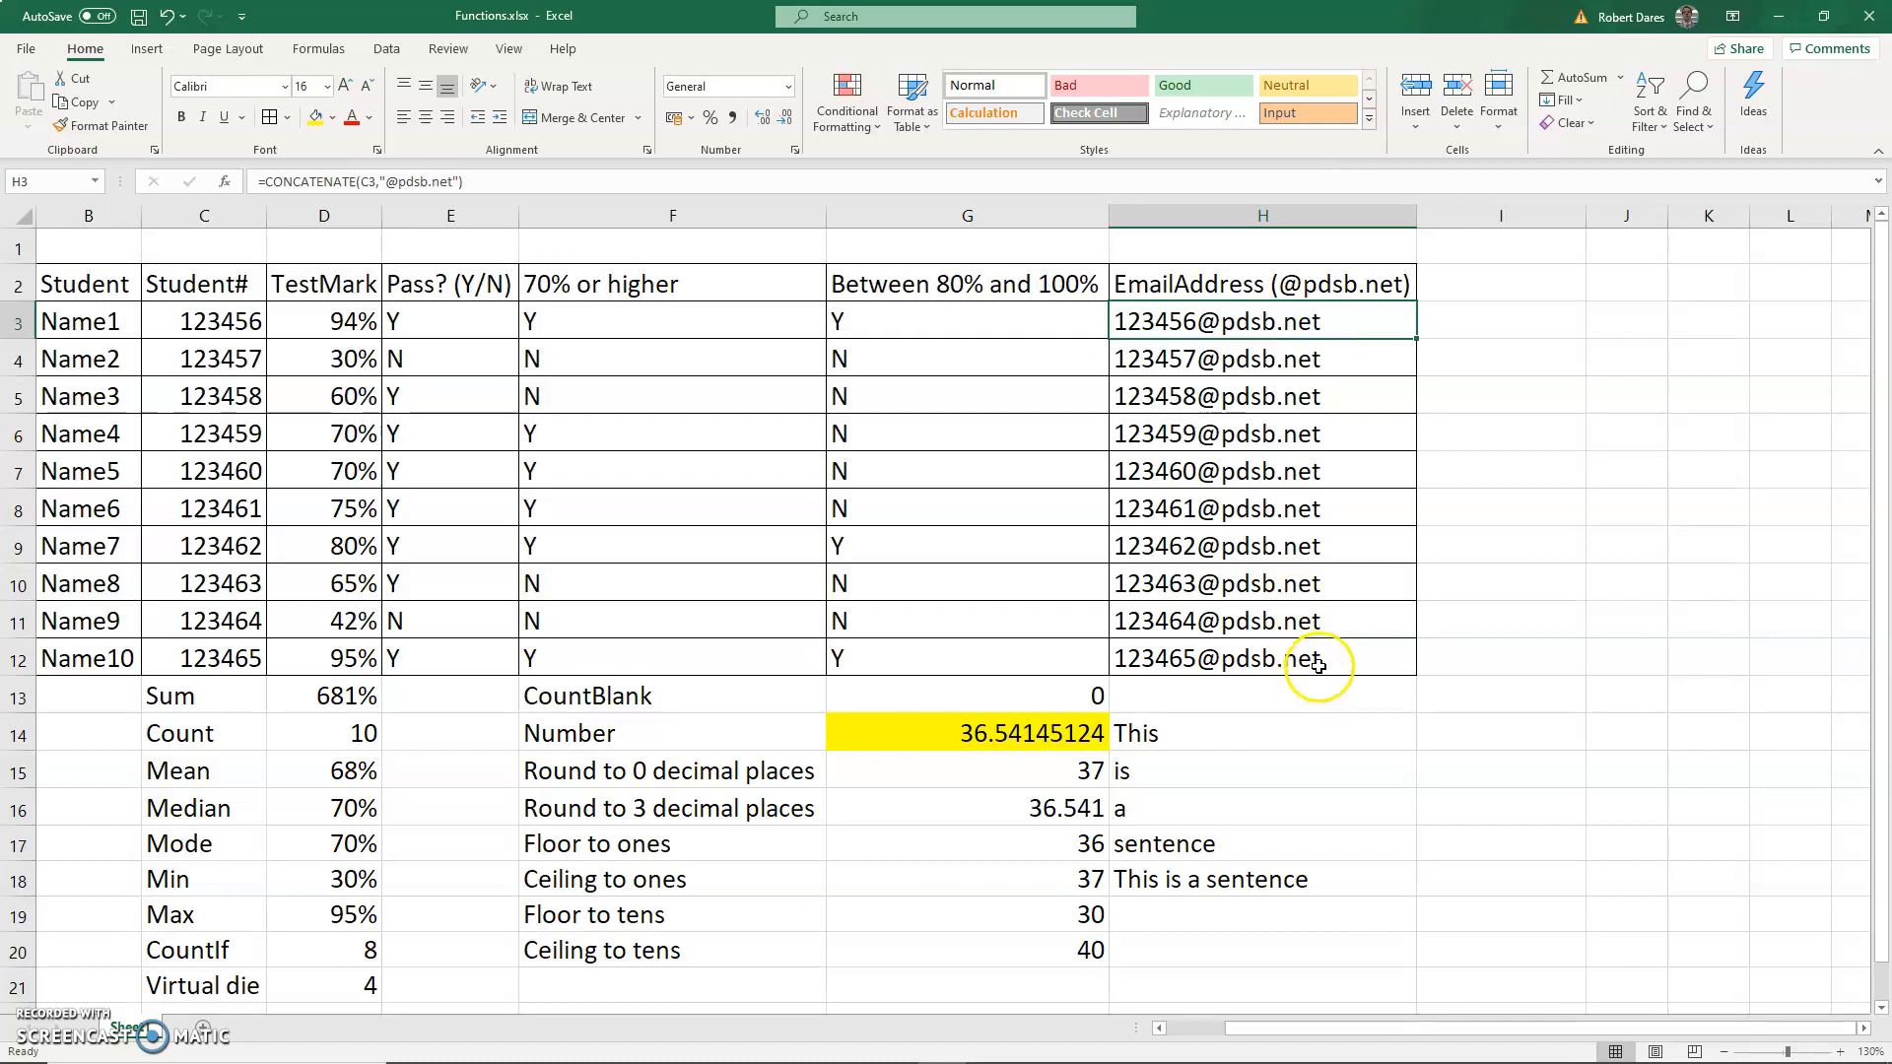